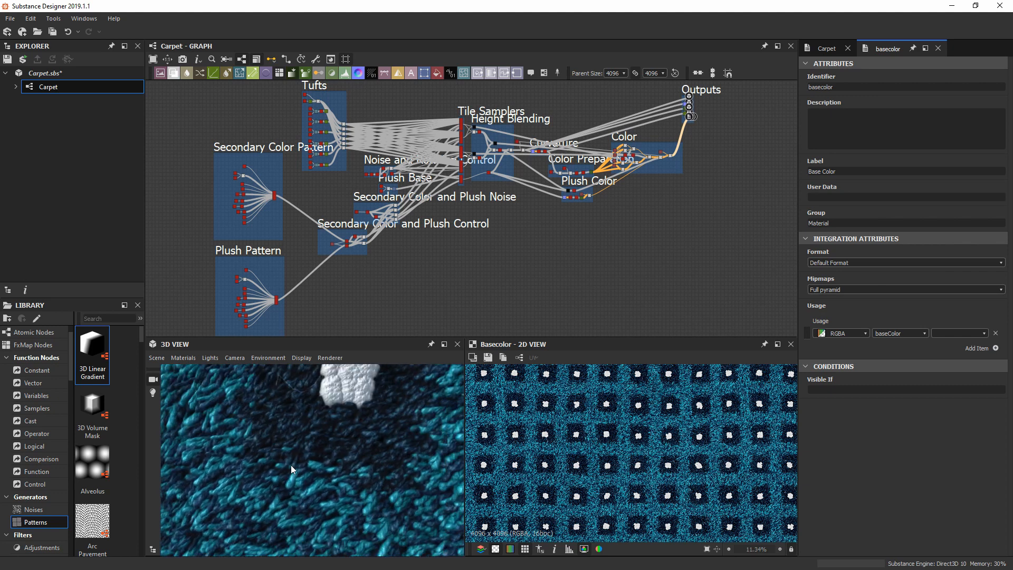
Examine the carpet's tufts up close and its overall repeating pattern in the 3D view
{"action": "left_click_drag", "start_coordinate": [210, 505], "coordinate": [313, 477]}
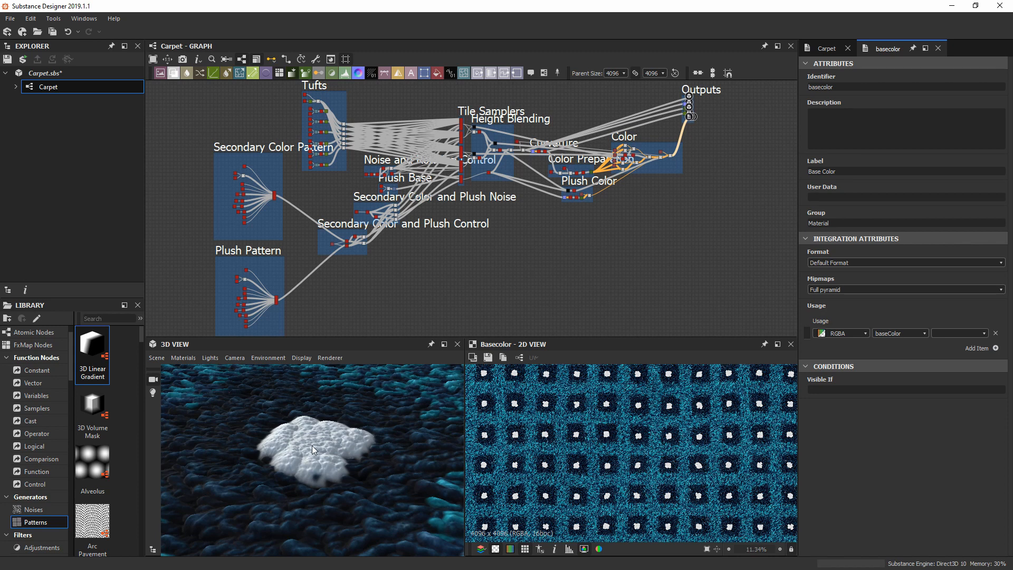
{"action": "scroll", "coordinate": [287, 456], "scroll_direction": "down", "scroll_amount": 12}
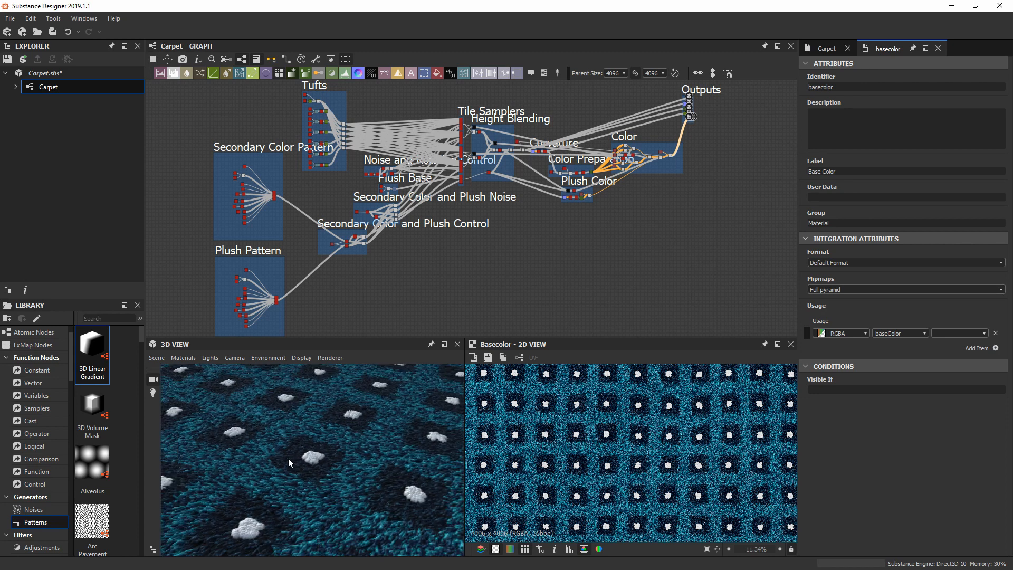
{"action": "left_click_drag", "start_coordinate": [296, 455], "coordinate": [292, 483]}
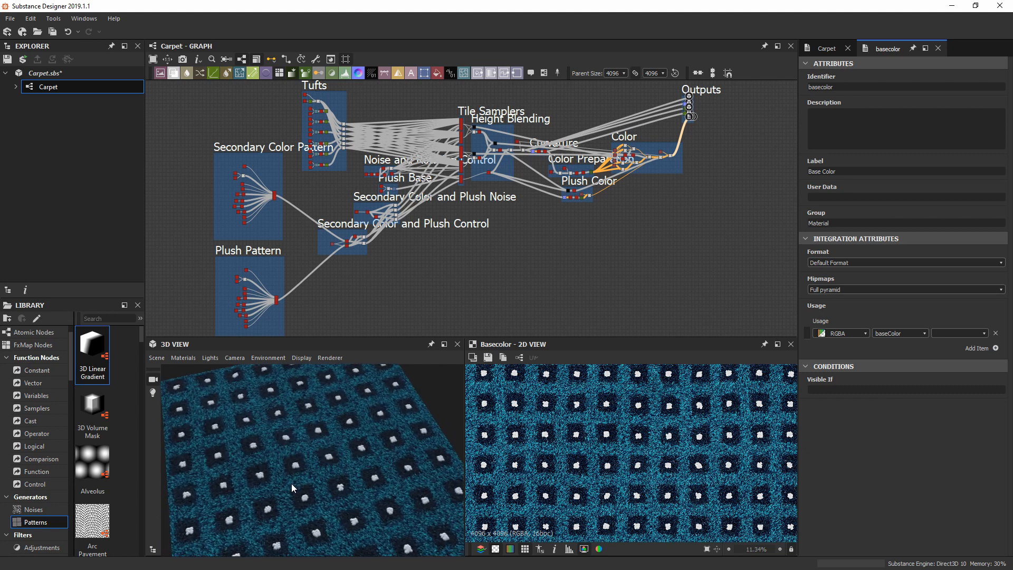
{"action": "scroll", "coordinate": [308, 455], "scroll_direction": "up", "scroll_amount": 4}
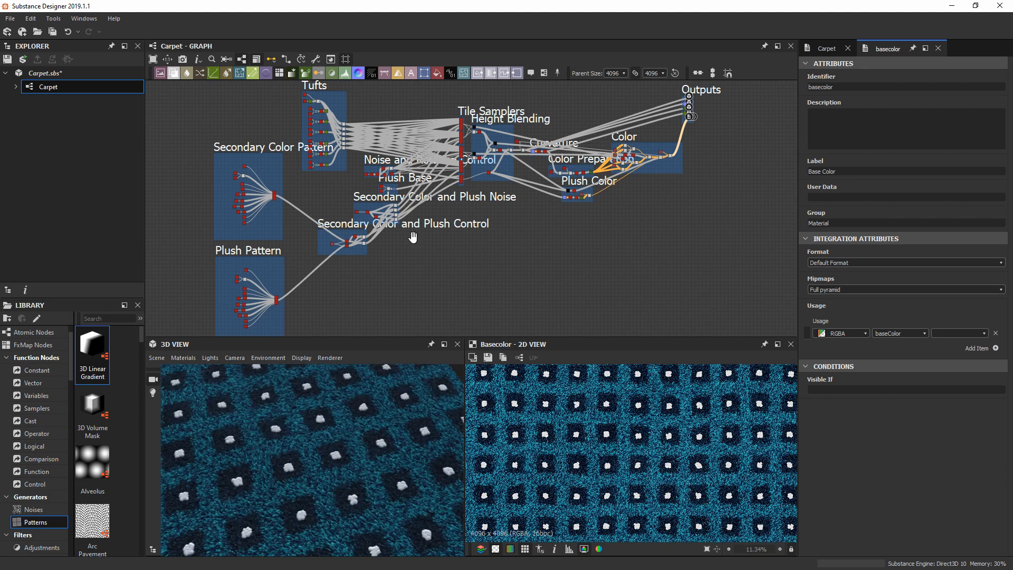
{"action": "middle_click_drag", "start_coordinate": [413, 238], "coordinate": [436, 244]}
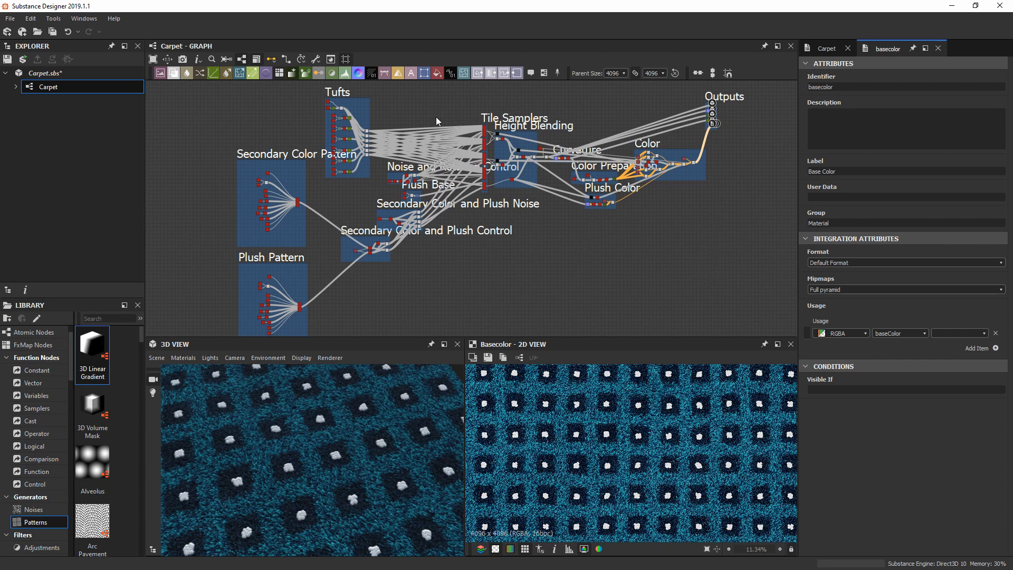
{"action": "middle_click_drag", "start_coordinate": [515, 303], "coordinate": [521, 310]}
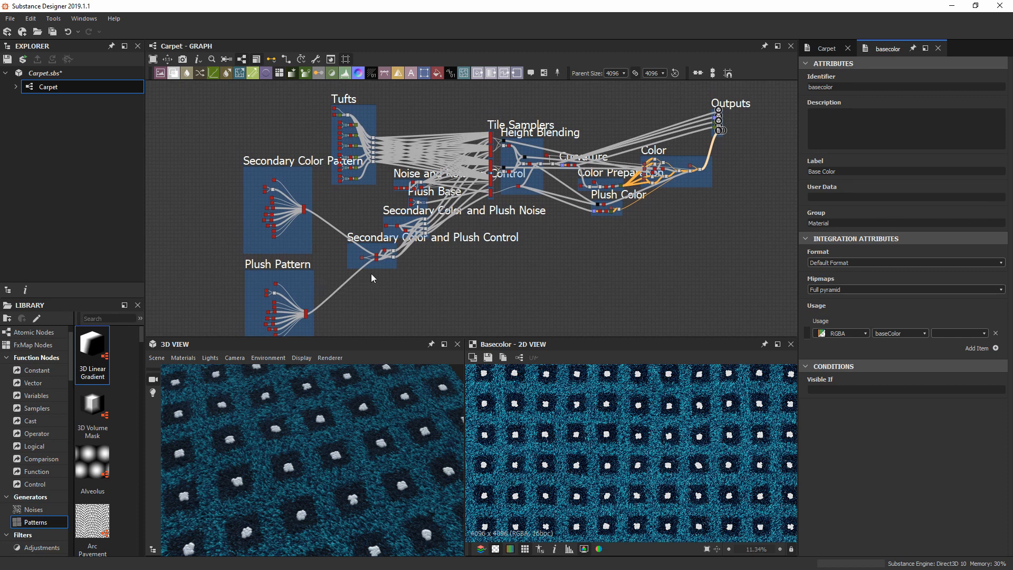
{"action": "middle_click_drag", "start_coordinate": [407, 217], "coordinate": [376, 229]}
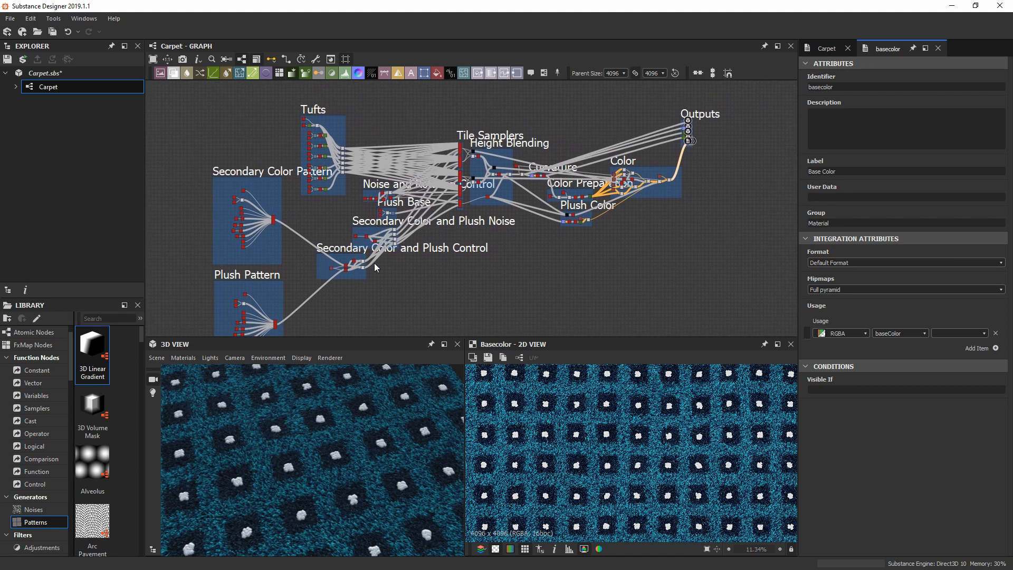
{"action": "middle_click_drag", "start_coordinate": [321, 138], "coordinate": [339, 125]}
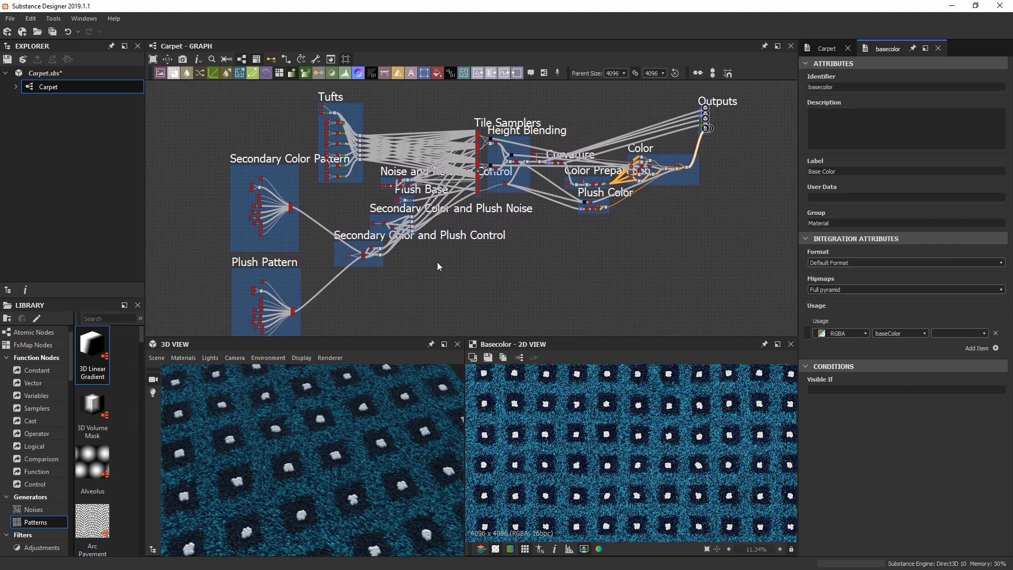
{"action": "middle_click_drag", "start_coordinate": [457, 239], "coordinate": [466, 243]}
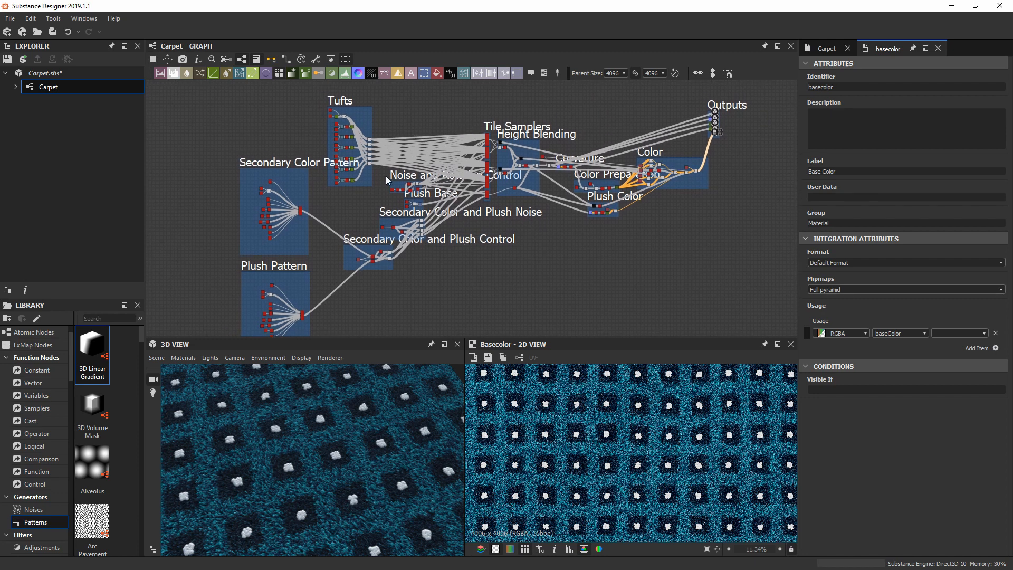
Preview the Shape, Warp and Perlin Noise nodes of the first tuft chain in the Tufts frame
{"action": "middle_click_drag", "start_coordinate": [348, 117], "coordinate": [328, 177]}
{"action": "scroll", "coordinate": [369, 134], "scroll_direction": "up", "scroll_amount": 5}
{"action": "scroll", "coordinate": [345, 113], "scroll_direction": "up", "scroll_amount": 4}
{"action": "scroll", "coordinate": [328, 176], "scroll_direction": "up", "scroll_amount": 1}
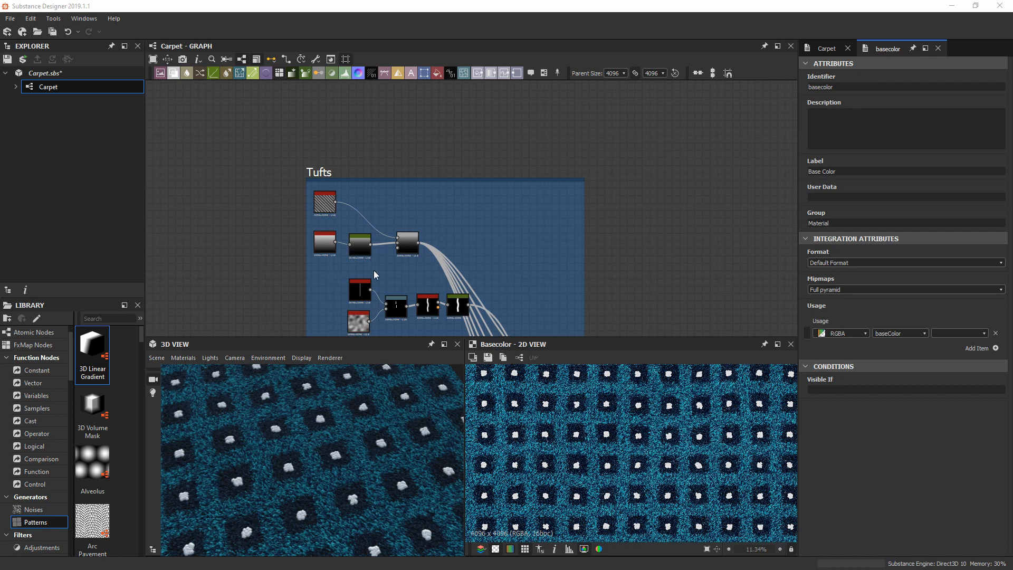
{"action": "scroll", "coordinate": [374, 270], "scroll_direction": "up", "scroll_amount": 3}
{"action": "middle_click_drag", "start_coordinate": [347, 243], "coordinate": [334, 154]}
{"action": "scroll", "coordinate": [356, 179], "scroll_direction": "up", "scroll_amount": 3}
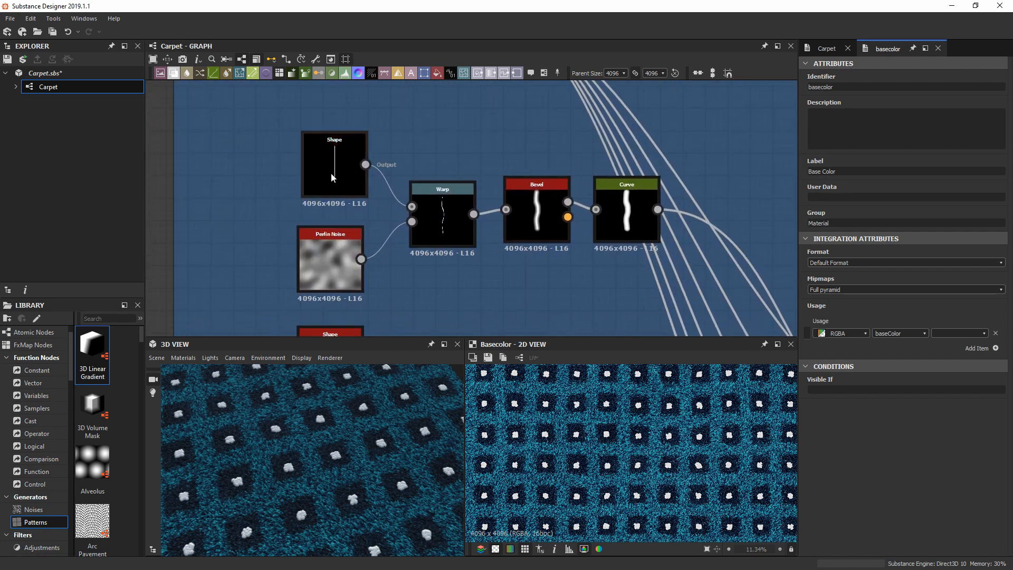
{"action": "double_click", "coordinate": [331, 173]}
{"action": "scroll", "coordinate": [654, 440], "scroll_direction": "down", "scroll_amount": 3}
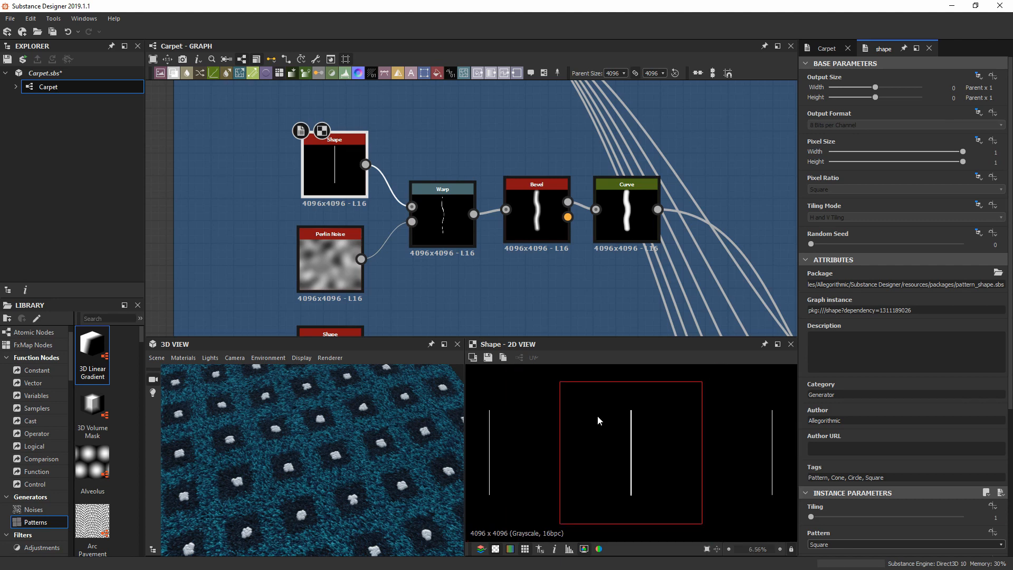
{"action": "double_click", "coordinate": [448, 209]}
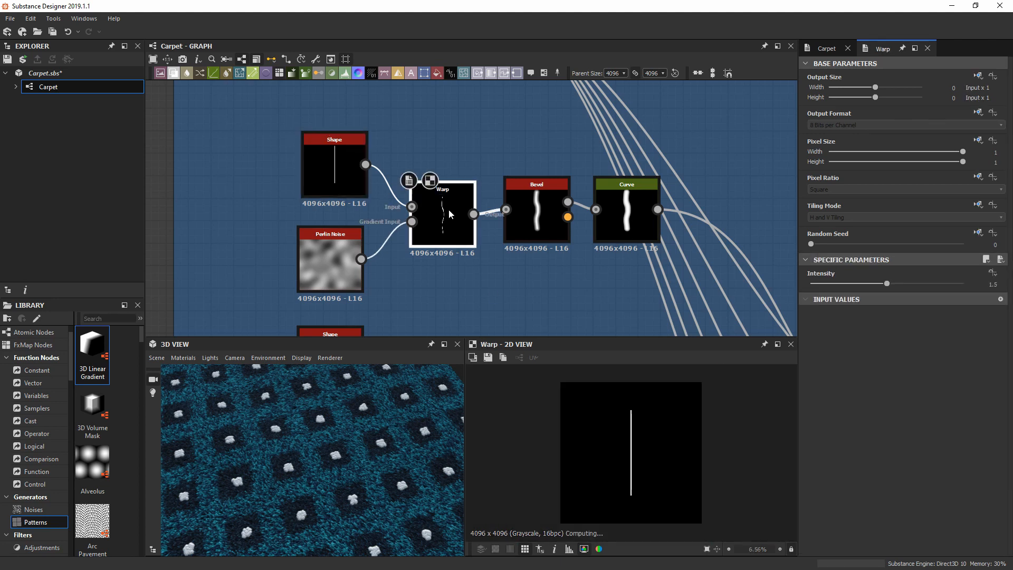
{"action": "scroll", "coordinate": [663, 454], "scroll_direction": "up", "scroll_amount": 2}
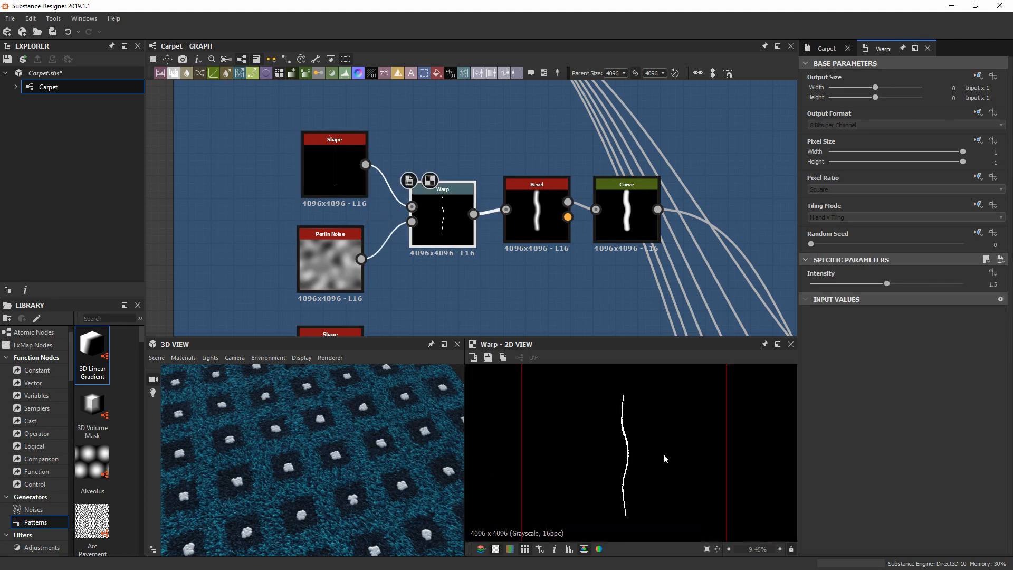
{"action": "double_click", "coordinate": [326, 266]}
Compare the Bevel and Curve outputs of the first tuft chain up close in the 2D view
{"action": "middle_click_drag", "start_coordinate": [538, 260], "coordinate": [423, 230]}
{"action": "scroll", "coordinate": [385, 178], "scroll_direction": "up", "scroll_amount": 2}
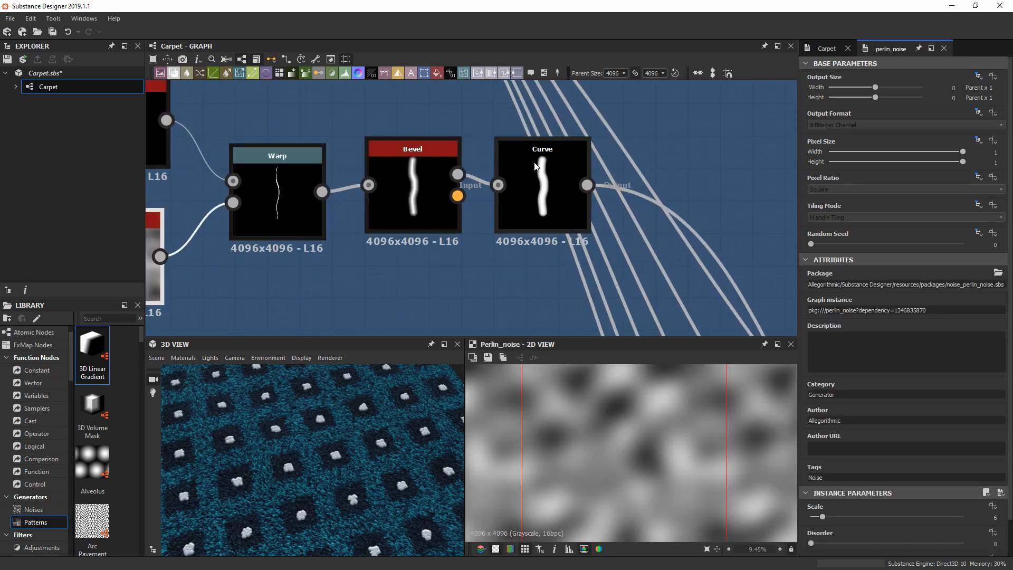
{"action": "double_click", "coordinate": [543, 203]}
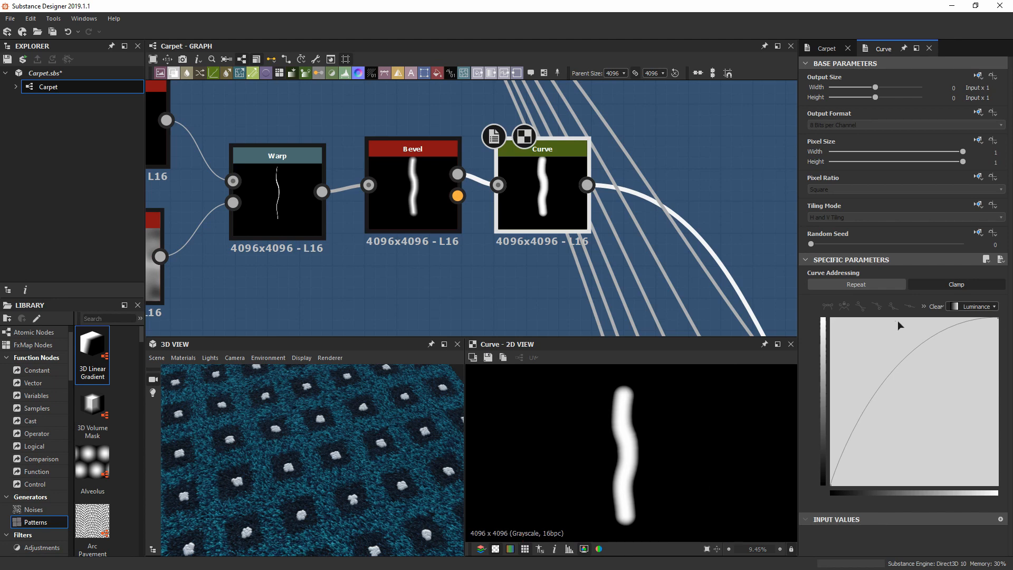
{"action": "scroll", "coordinate": [632, 435], "scroll_direction": "up", "scroll_amount": 5}
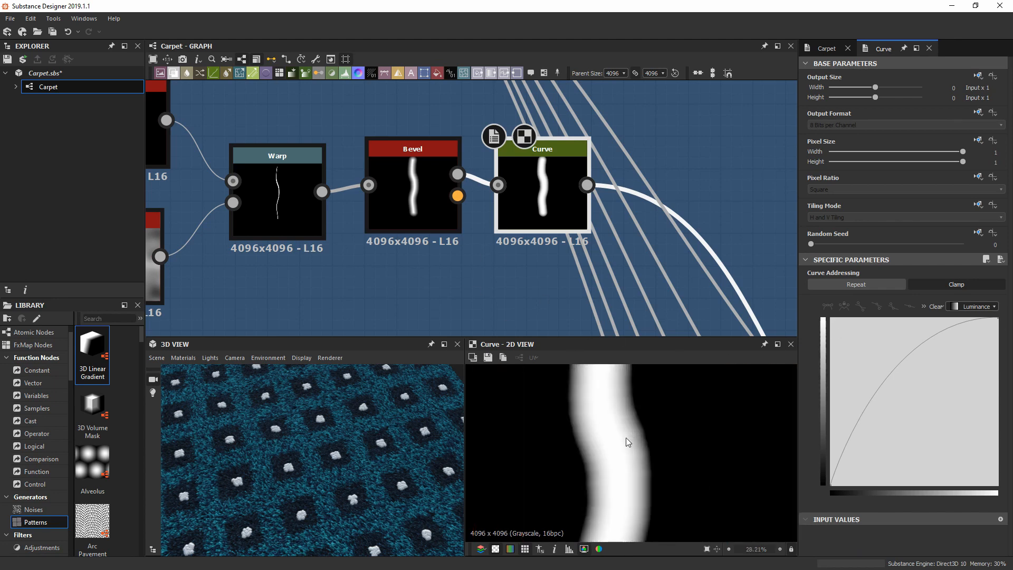
{"action": "double_click", "coordinate": [394, 172]}
{"action": "scroll", "coordinate": [594, 453], "scroll_direction": "up", "scroll_amount": 6}
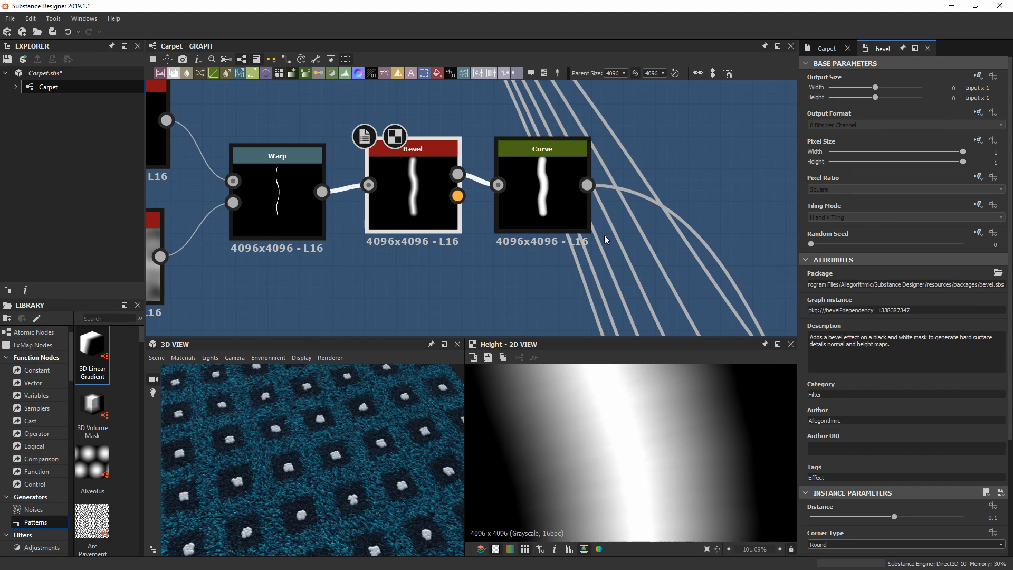
{"action": "double_click", "coordinate": [559, 211]}
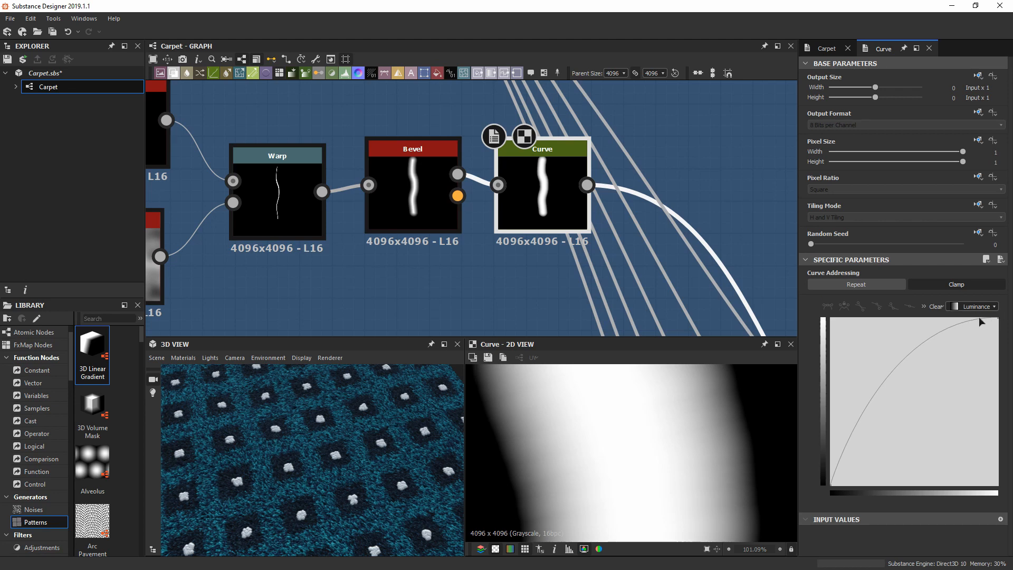
Preview the Perlin Noise nodes of the tuft chains, from the lowest chain up to the third
{"action": "scroll", "coordinate": [516, 141], "scroll_direction": "down", "scroll_amount": 5}
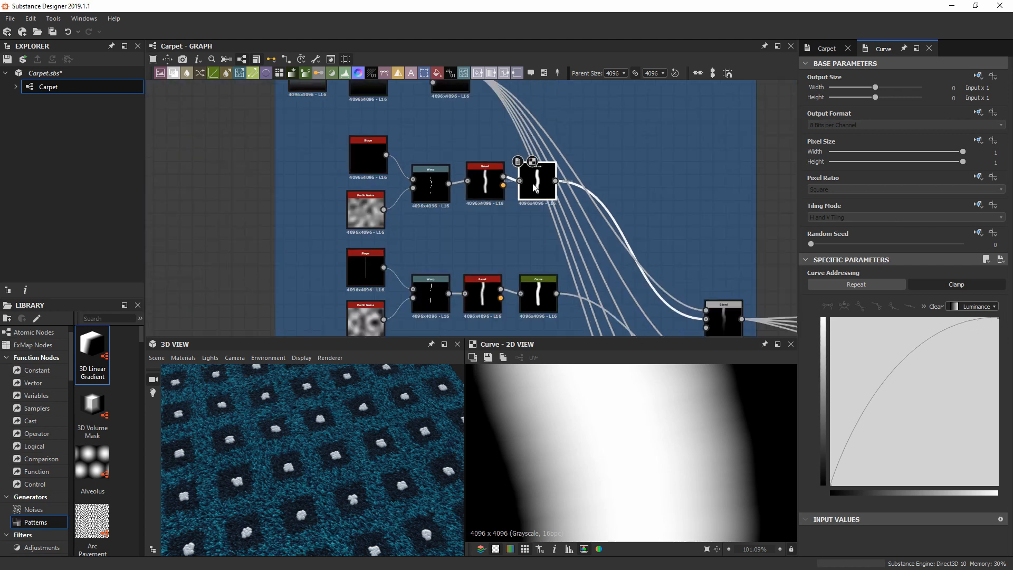
{"action": "scroll", "coordinate": [516, 142], "scroll_direction": "down", "scroll_amount": 5}
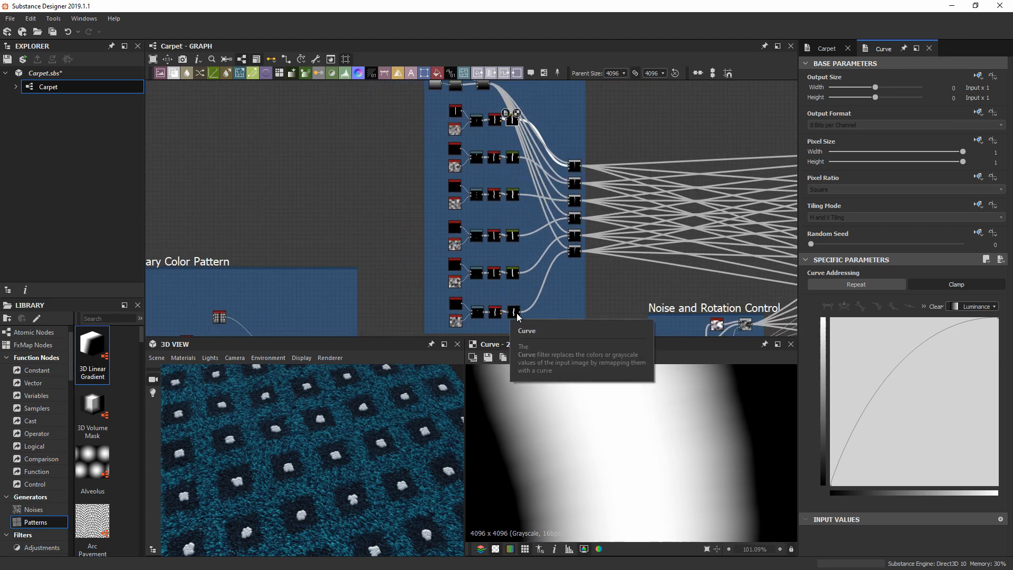
{"action": "double_click", "coordinate": [452, 322]}
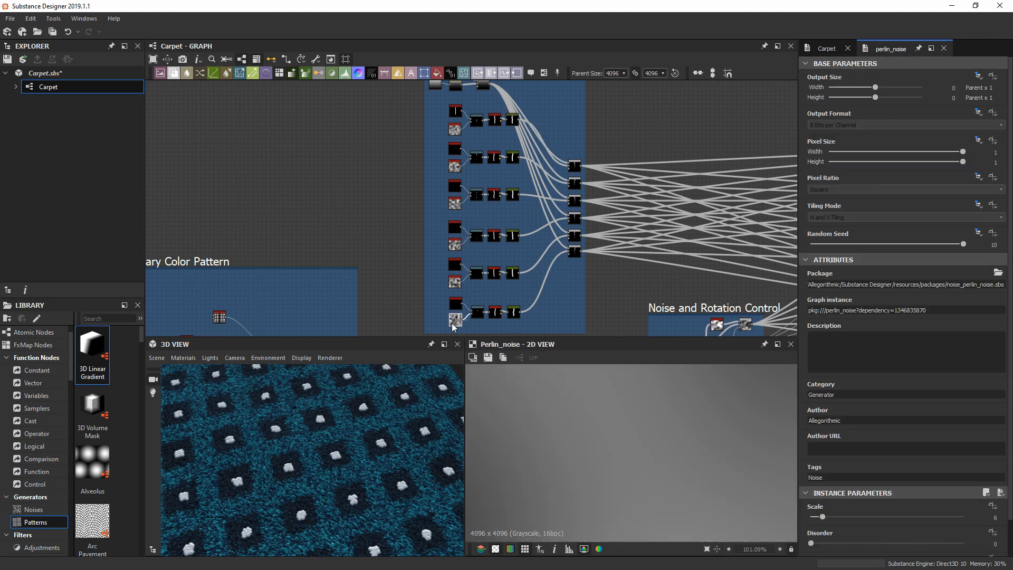
{"action": "scroll", "coordinate": [628, 457], "scroll_direction": "down", "scroll_amount": 10}
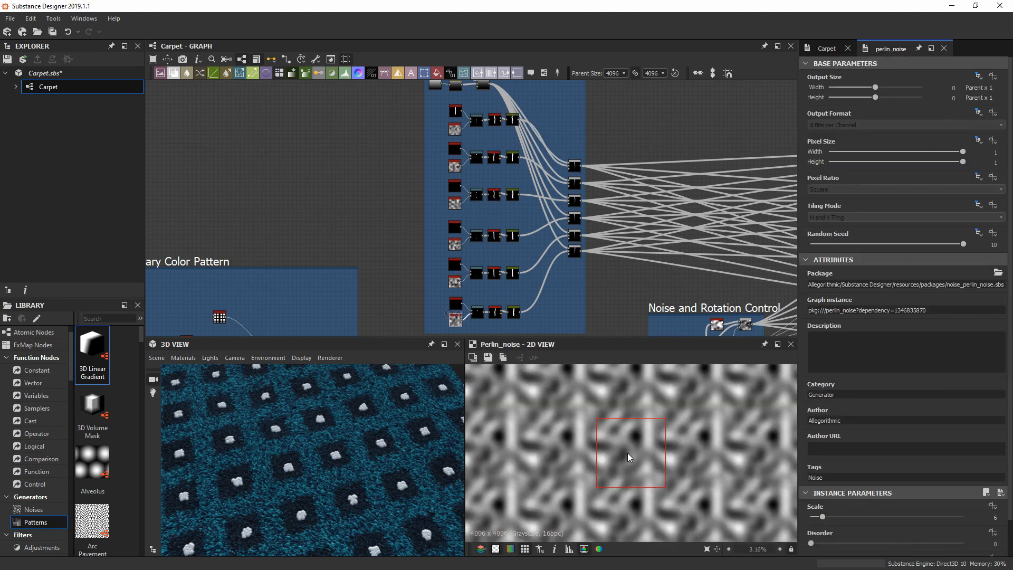
{"action": "double_click", "coordinate": [456, 285]}
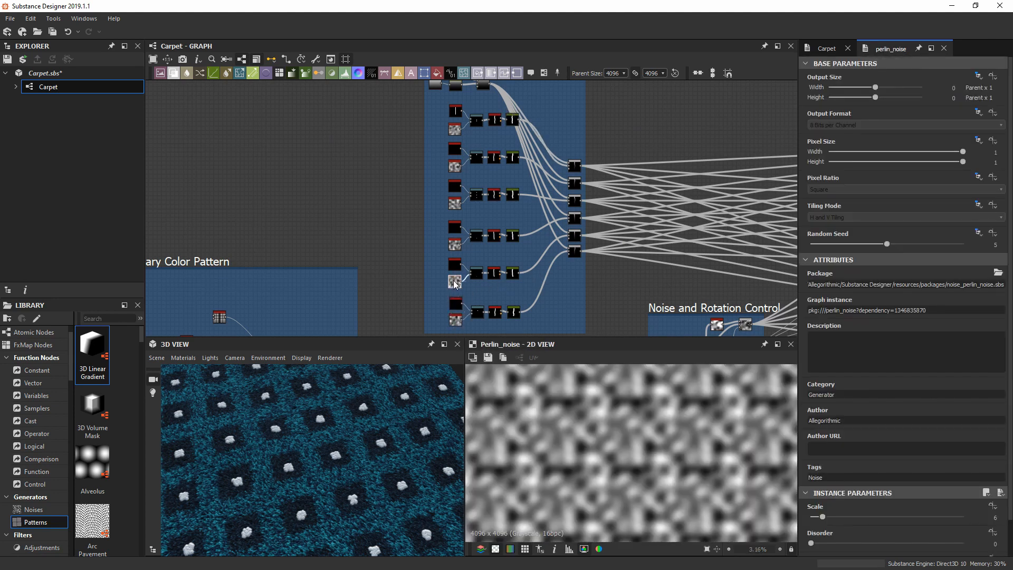
{"action": "double_click", "coordinate": [457, 248]}
{"action": "double_click", "coordinate": [455, 203]}
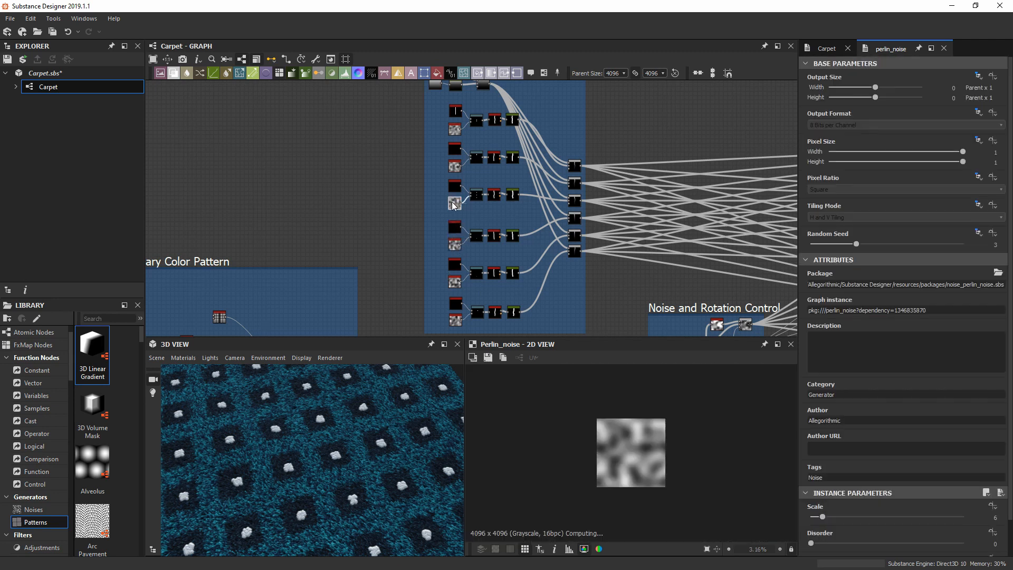
Preview the Curve outputs of the tuft chains, from the lowest chain up to the second
{"action": "scroll", "coordinate": [570, 244], "scroll_direction": "up", "scroll_amount": 2}
{"action": "middle_click_drag", "start_coordinate": [515, 310], "coordinate": [495, 258]}
{"action": "double_click", "coordinate": [473, 300]}
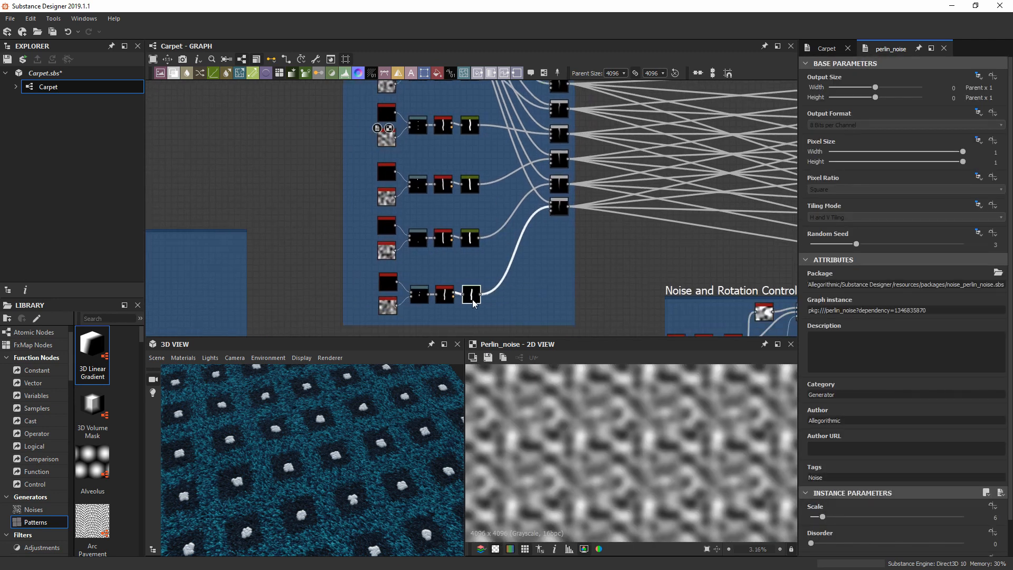
{"action": "double_click", "coordinate": [471, 239]}
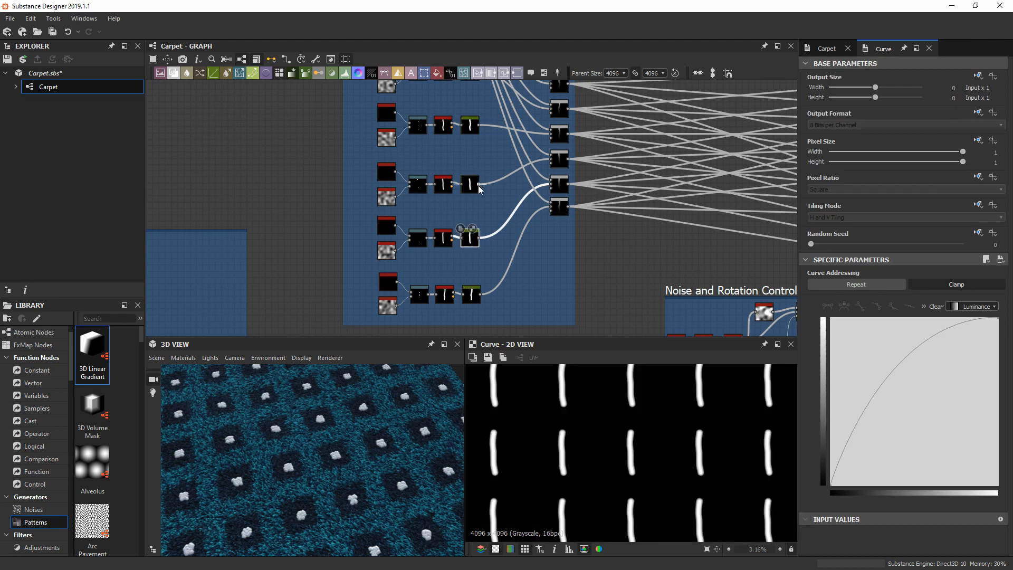
{"action": "double_click", "coordinate": [472, 184]}
{"action": "middle_click_drag", "start_coordinate": [478, 159], "coordinate": [472, 255]}
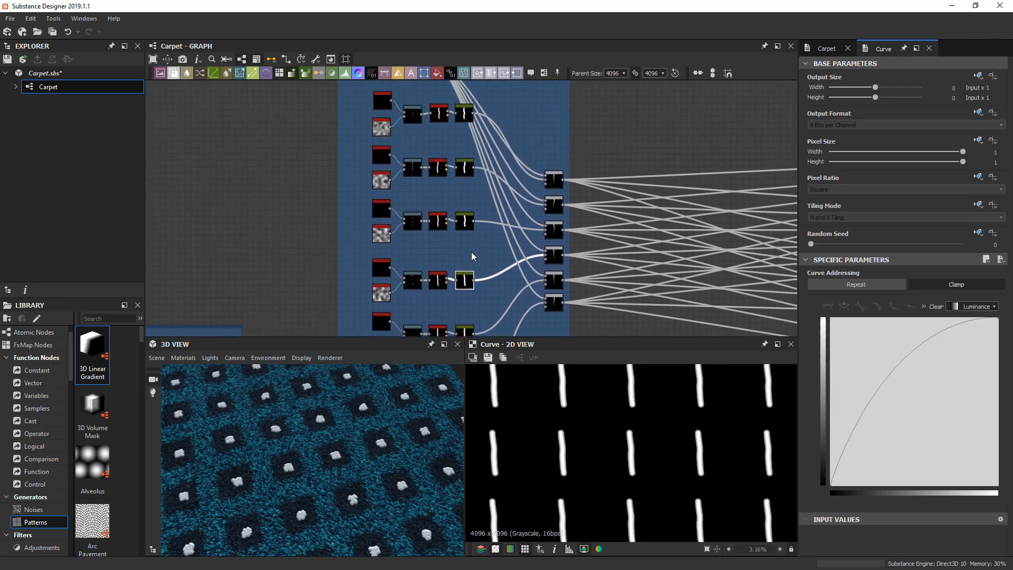
{"action": "double_click", "coordinate": [464, 221]}
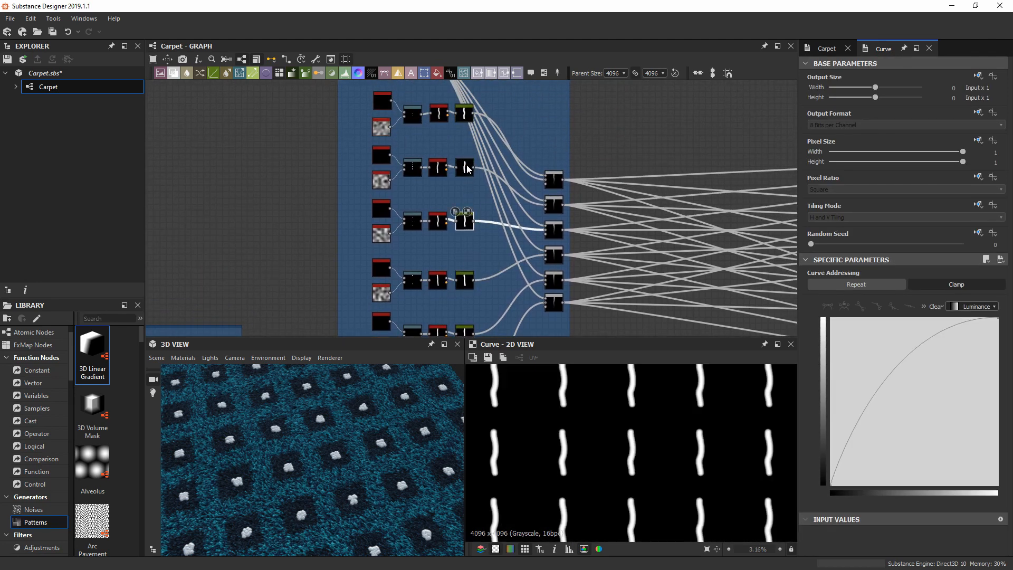
{"action": "scroll", "coordinate": [467, 169], "scroll_direction": "up", "scroll_amount": 1}
{"action": "double_click", "coordinate": [467, 169]}
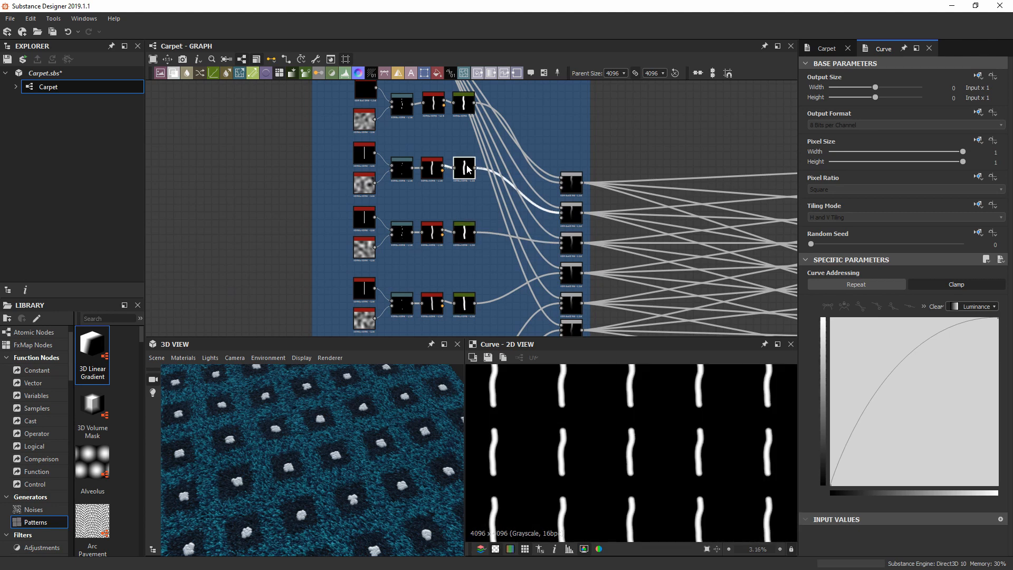
Preview the Stripes node above the Gradient Axial node in the Tufts frame
{"action": "middle_click_drag", "start_coordinate": [466, 165], "coordinate": [439, 272]}
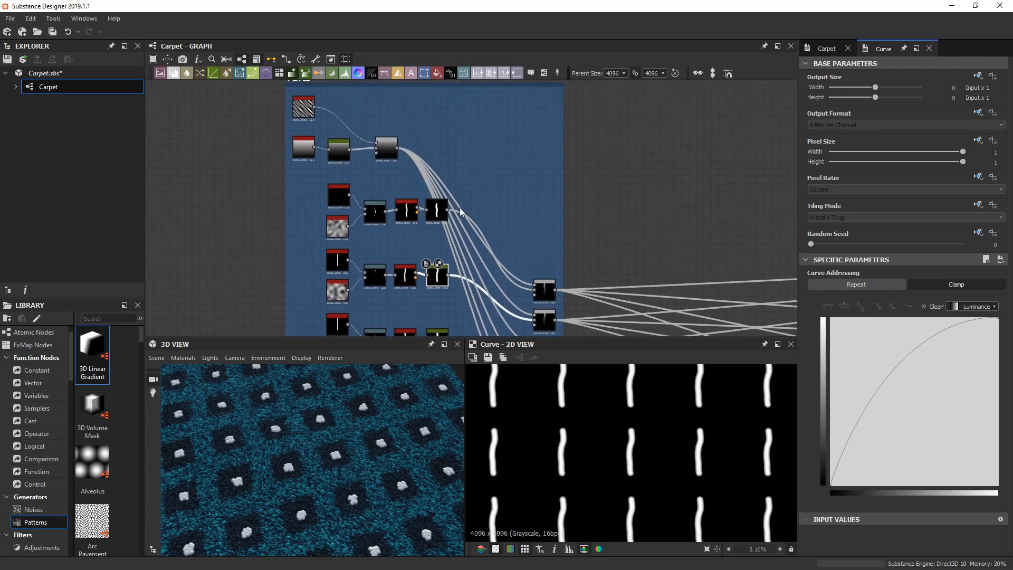
{"action": "scroll", "coordinate": [304, 138], "scroll_direction": "up", "scroll_amount": 1}
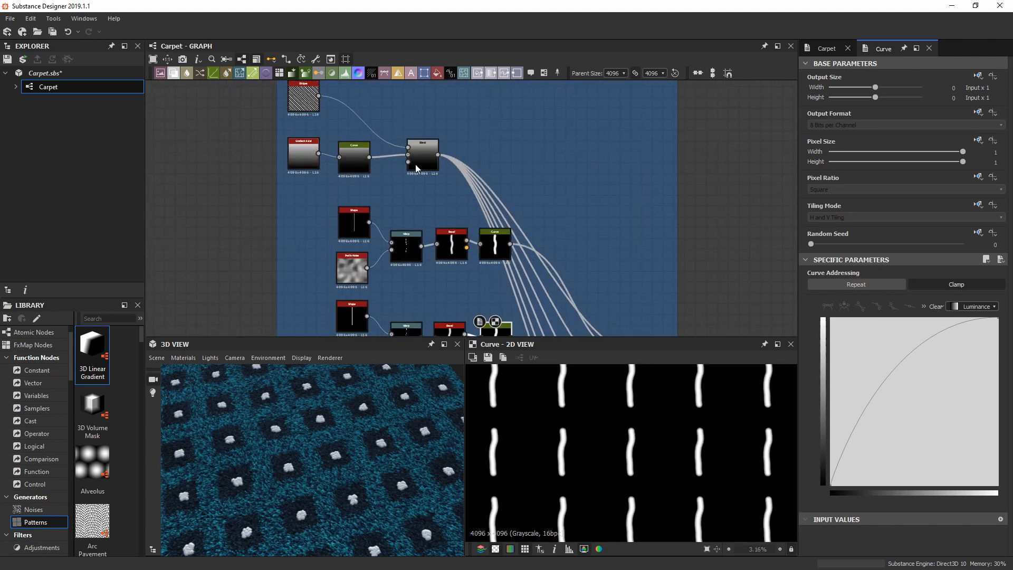
{"action": "scroll", "coordinate": [327, 153], "scroll_direction": "up", "scroll_amount": 1}
{"action": "scroll", "coordinate": [335, 165], "scroll_direction": "up", "scroll_amount": 1}
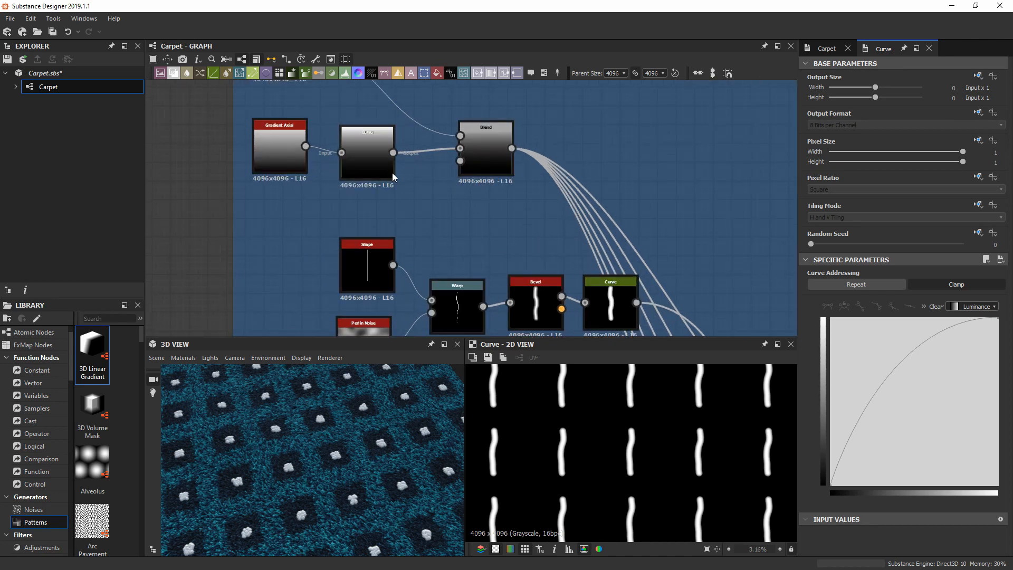
{"action": "middle_click_drag", "start_coordinate": [476, 145], "coordinate": [472, 184]}
{"action": "middle_click_drag", "start_coordinate": [269, 107], "coordinate": [256, 147]}
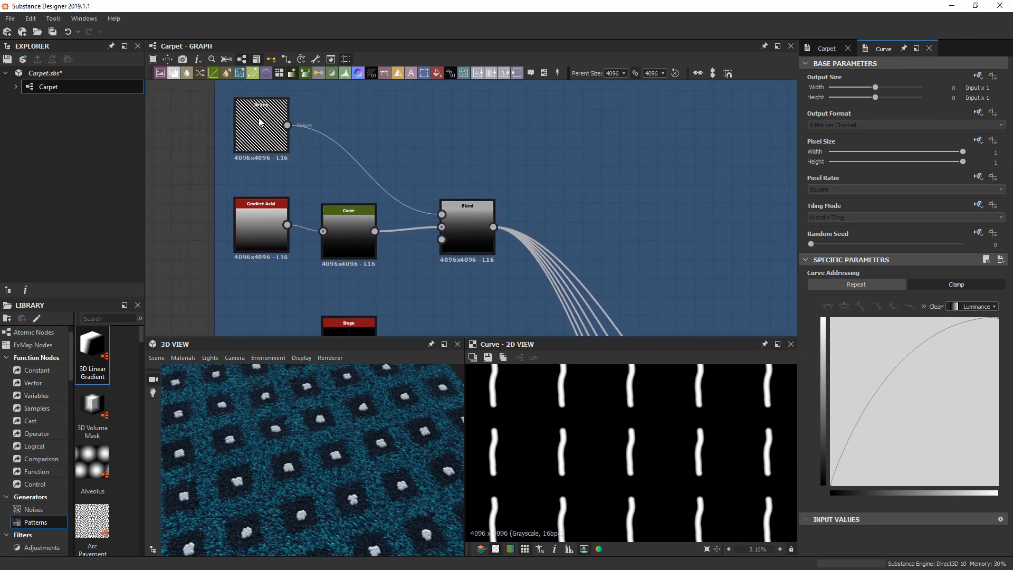
{"action": "scroll", "coordinate": [275, 132], "scroll_direction": "up", "scroll_amount": 1}
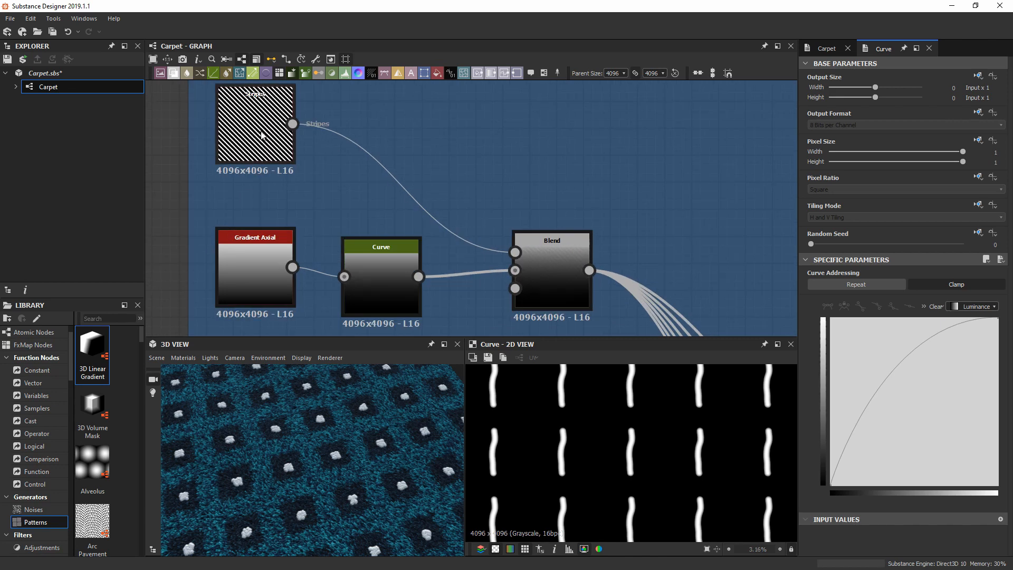
{"action": "left_click", "coordinate": [262, 132]}
{"action": "scroll", "coordinate": [559, 288], "scroll_direction": "up", "scroll_amount": 1}
{"action": "scroll", "coordinate": [558, 285], "scroll_direction": "down", "scroll_amount": 1}
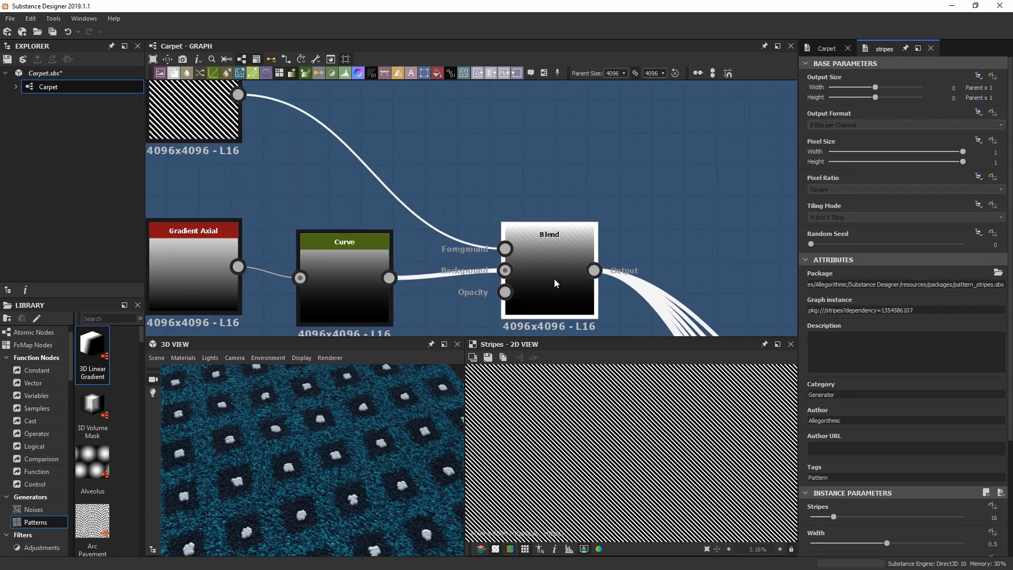
Preview the Blend node that combines the stripes with the gradient's Curve output, and inspect its parameters
{"action": "left_click", "coordinate": [554, 278]}
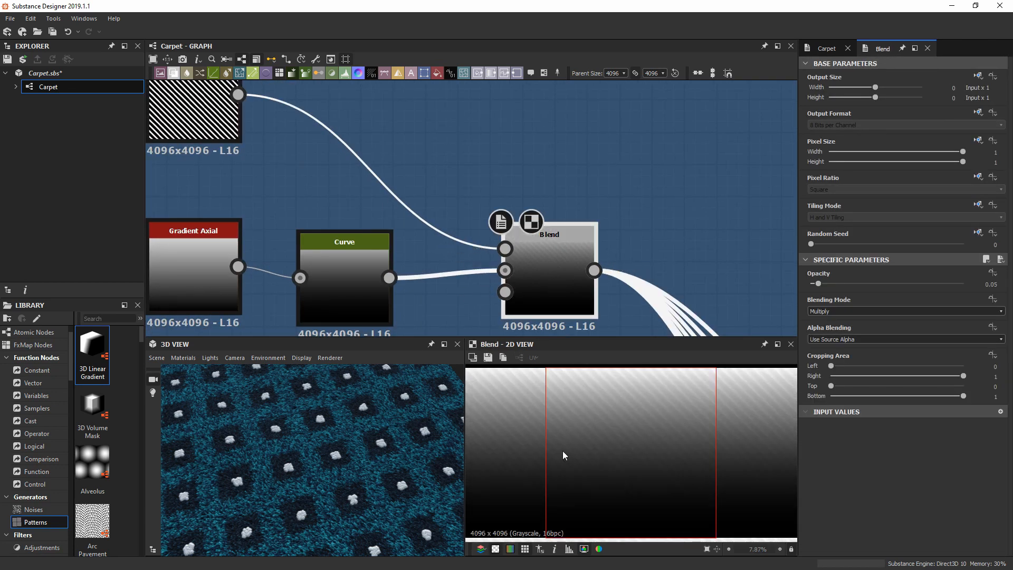
{"action": "scroll", "coordinate": [607, 443], "scroll_direction": "up", "scroll_amount": 1}
{"action": "scroll", "coordinate": [613, 174], "scroll_direction": "down", "scroll_amount": 3}
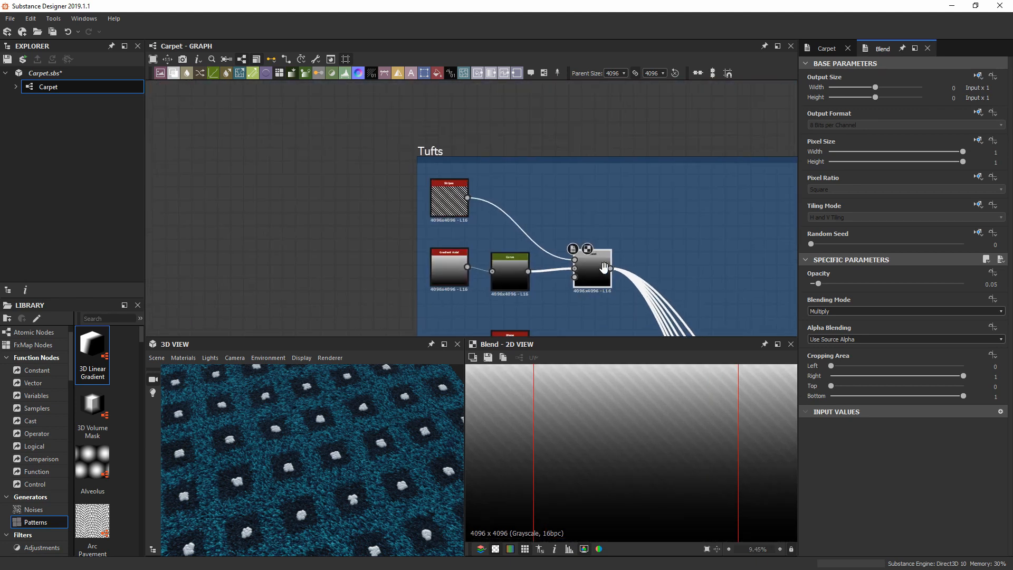
Preview the first tuft's Blend node, which combines the tuft shape with the striped gradient
{"action": "scroll", "coordinate": [619, 235], "scroll_direction": "up", "scroll_amount": 2}
{"action": "left_click", "coordinate": [628, 272]}
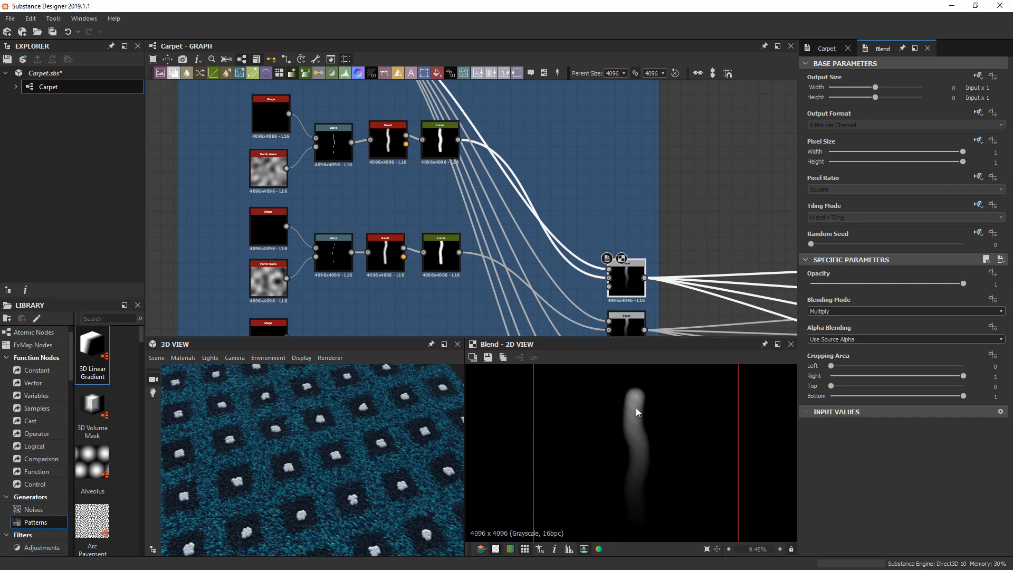
{"action": "scroll", "coordinate": [637, 411], "scroll_direction": "down", "scroll_amount": 1}
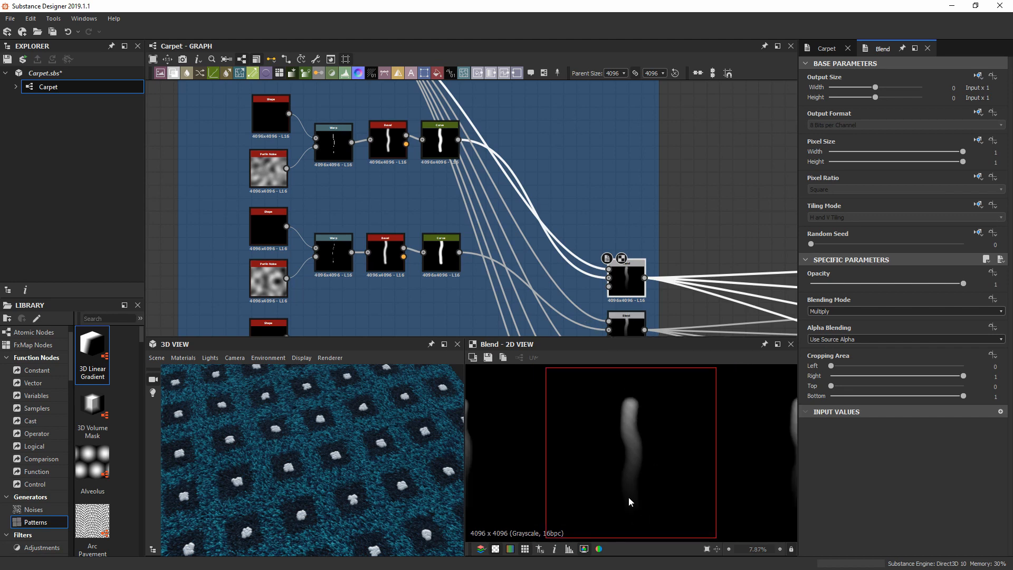
Examine the carpet's individual tufts up close in the 3D view
{"action": "scroll", "coordinate": [313, 489], "scroll_direction": "up", "scroll_amount": 8}
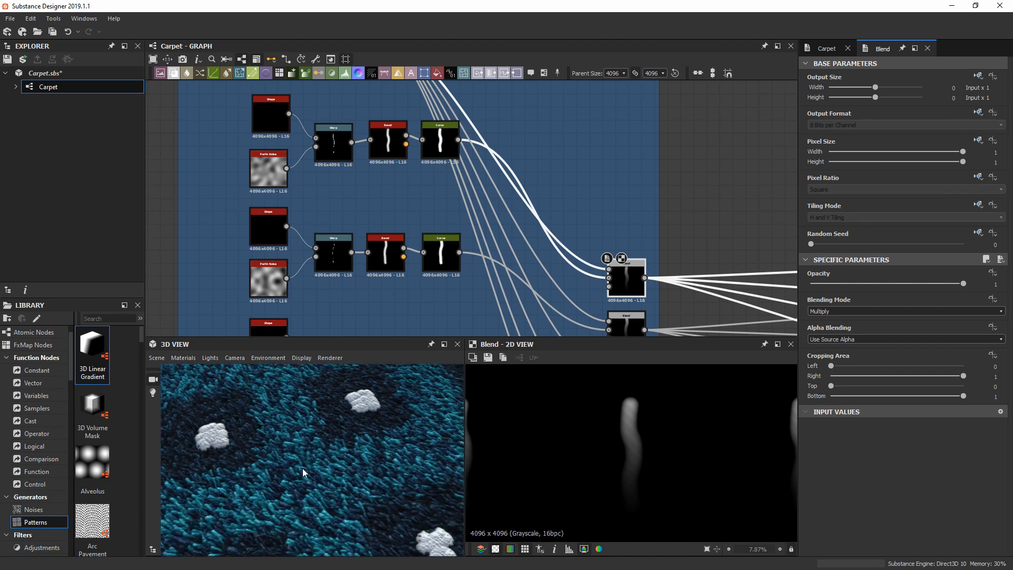
{"action": "scroll", "coordinate": [300, 475], "scroll_direction": "up", "scroll_amount": 3}
{"action": "scroll", "coordinate": [319, 477], "scroll_direction": "up", "scroll_amount": 6}
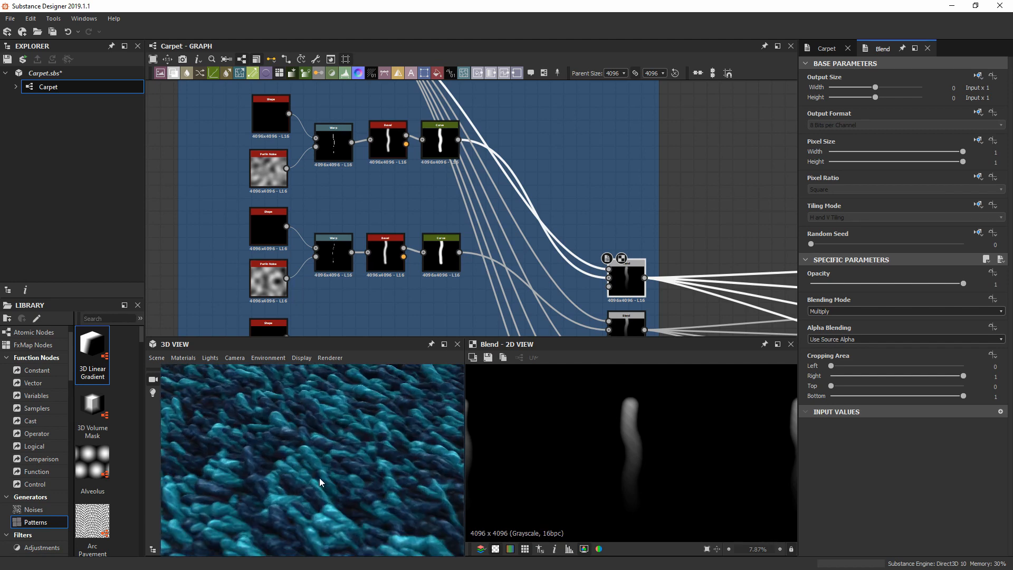
{"action": "left_click_drag", "start_coordinate": [255, 496], "coordinate": [267, 479]}
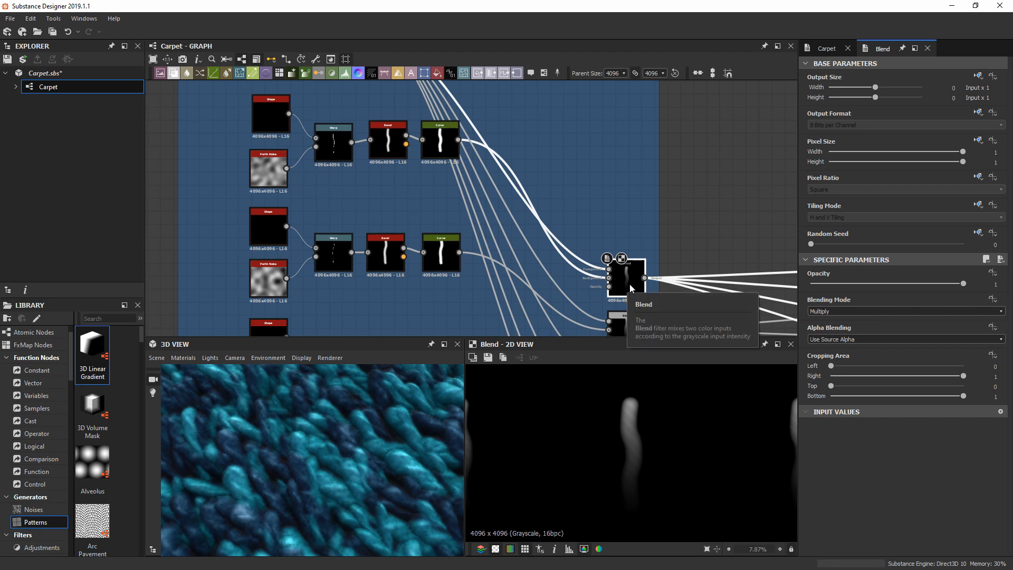
Examine the diagonal stripe detail on the first tuft's Blend output up close in the 2D view
{"action": "scroll", "coordinate": [630, 288], "scroll_direction": "up", "scroll_amount": 3}
{"action": "scroll", "coordinate": [610, 469], "scroll_direction": "up", "scroll_amount": 4}
{"action": "middle_click_drag", "start_coordinate": [686, 417], "coordinate": [641, 521]}
{"action": "scroll", "coordinate": [641, 520], "scroll_direction": "up", "scroll_amount": 3}
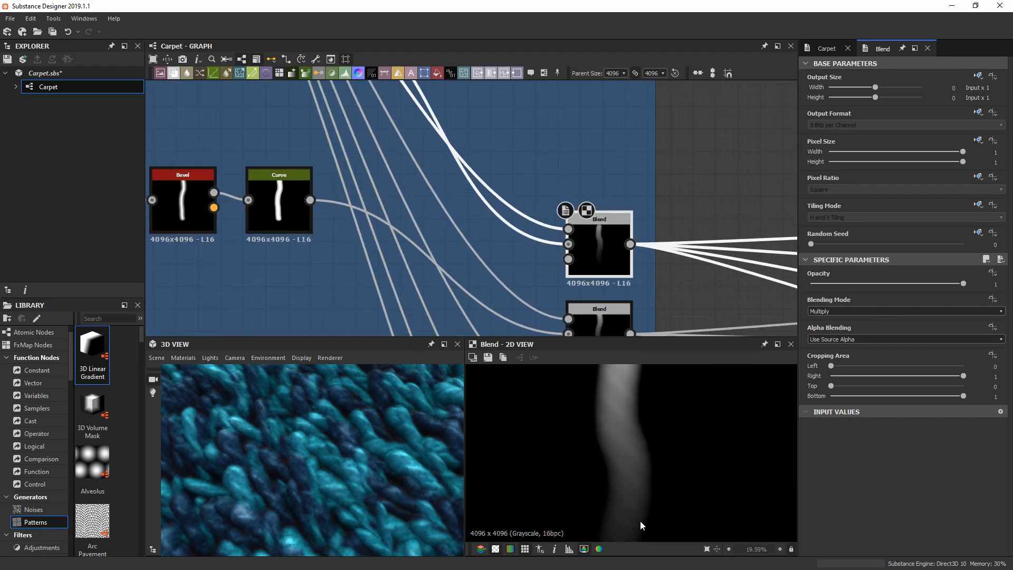
{"action": "middle_click_drag", "start_coordinate": [669, 388], "coordinate": [659, 483]}
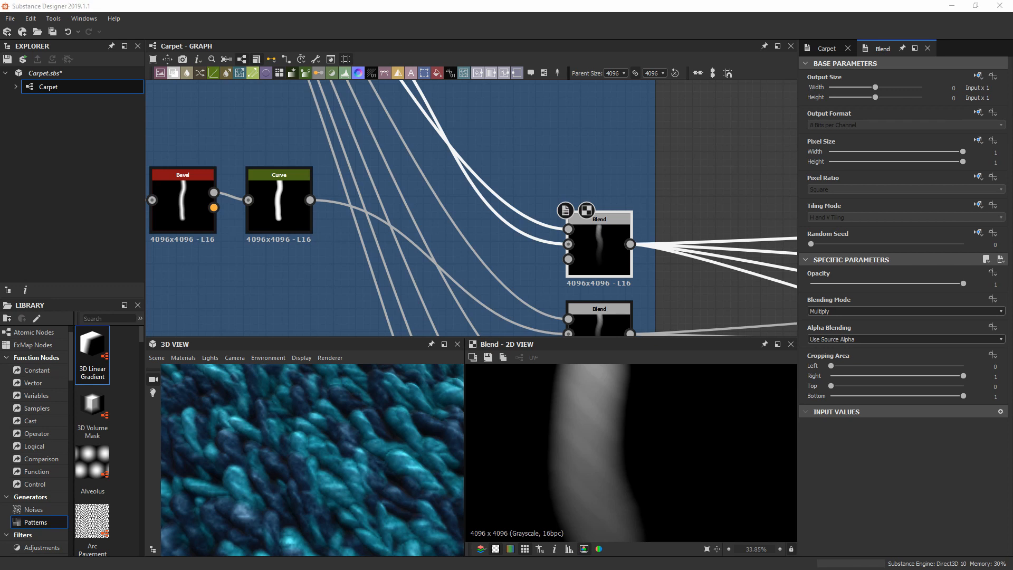
{"action": "scroll", "coordinate": [610, 435], "scroll_direction": "down", "scroll_amount": 4}
{"action": "scroll", "coordinate": [610, 436], "scroll_direction": "up", "scroll_amount": 2}
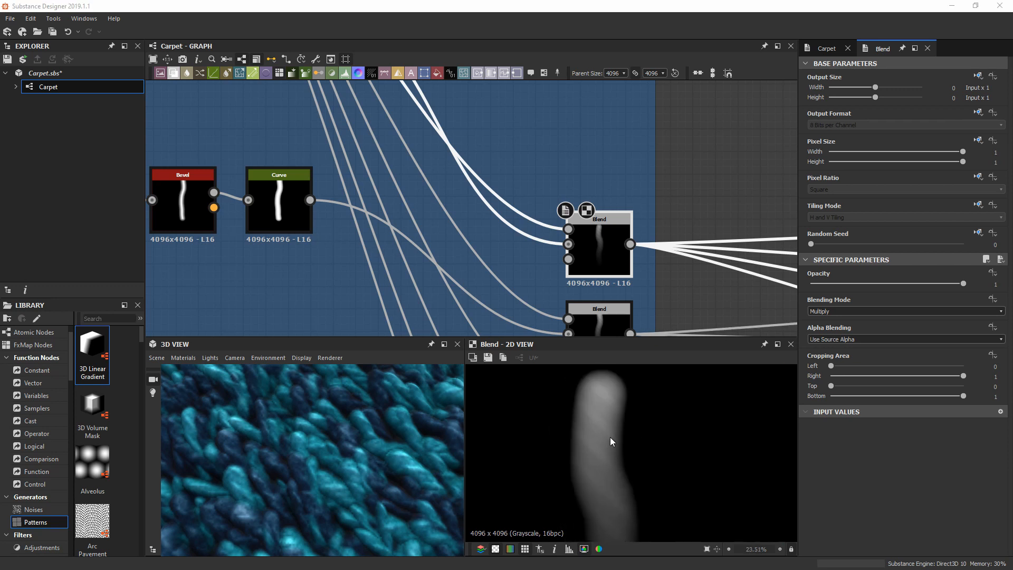
{"action": "middle_click_drag", "start_coordinate": [610, 437], "coordinate": [628, 413]}
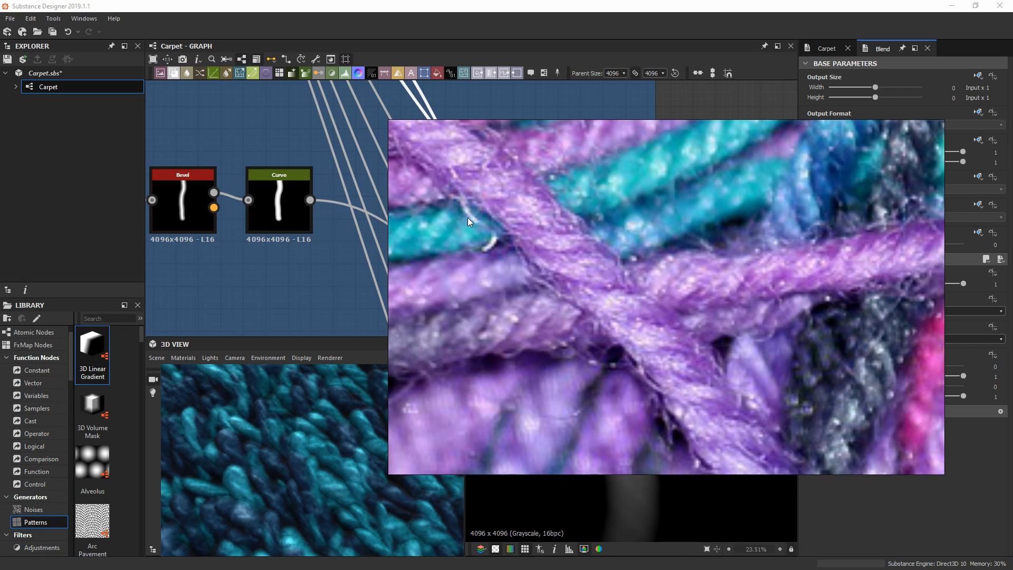
Compare the blended tuft's full shape with its fine twisted-yarn detail in the 2D view
{"action": "scroll", "coordinate": [663, 410], "scroll_direction": "down", "scroll_amount": 1}
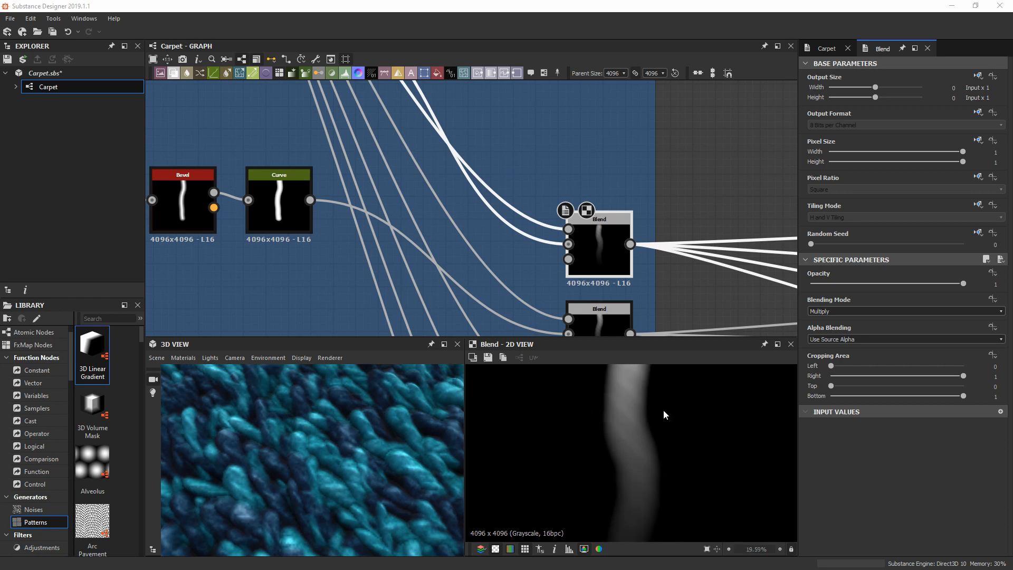
{"action": "middle_click_drag", "start_coordinate": [664, 409], "coordinate": [633, 429]}
{"action": "scroll", "coordinate": [635, 467], "scroll_direction": "up", "scroll_amount": 2}
{"action": "scroll", "coordinate": [594, 444], "scroll_direction": "up", "scroll_amount": 2}
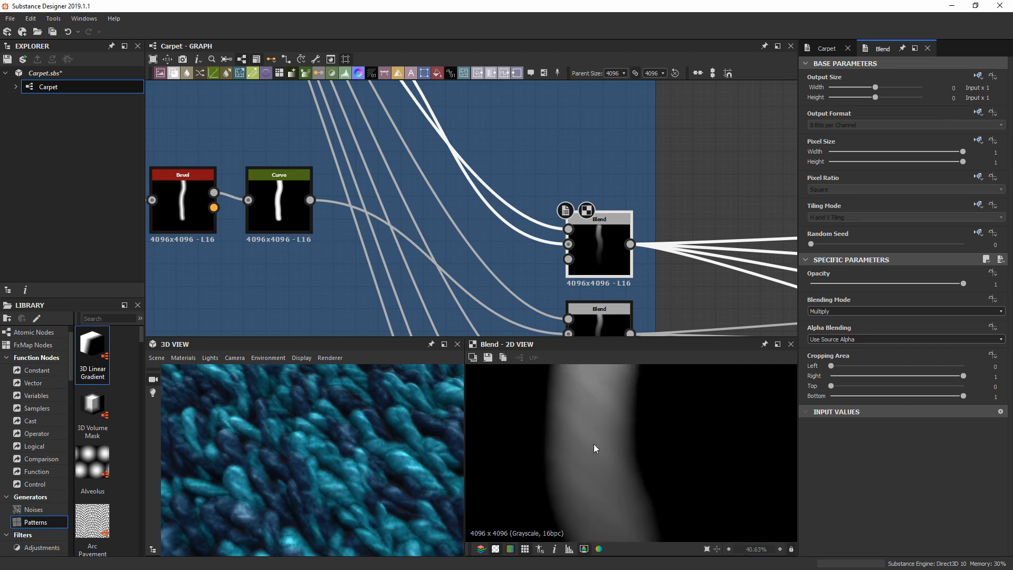
{"action": "scroll", "coordinate": [574, 411], "scroll_direction": "down", "scroll_amount": 10}
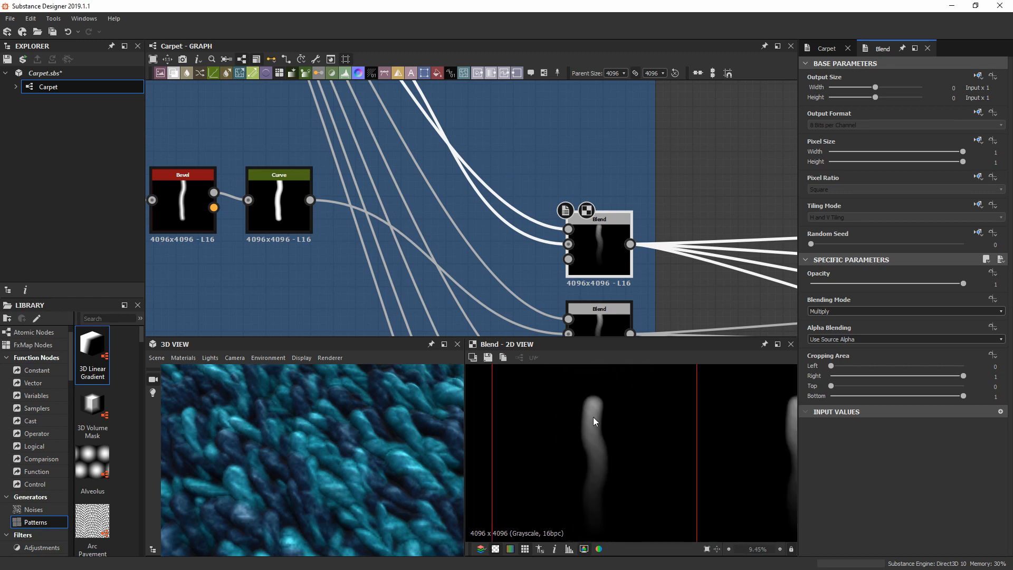
{"action": "scroll", "coordinate": [629, 408], "scroll_direction": "up", "scroll_amount": 10}
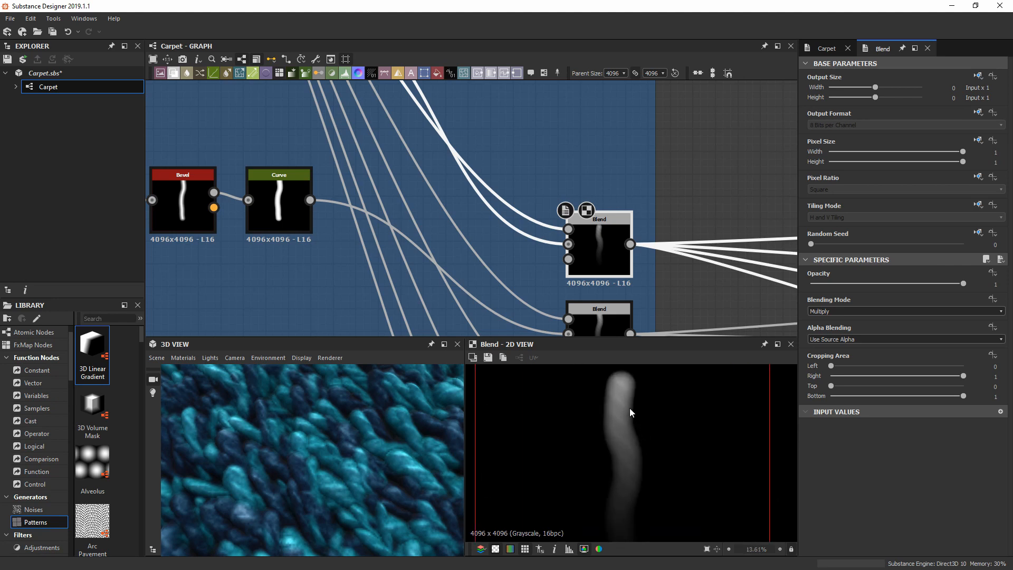
{"action": "scroll", "coordinate": [650, 438], "scroll_direction": "up", "scroll_amount": 1}
Examine the twisted-yarn look of the tufts in the 3D view, both close up and across the whole carpet pattern
{"action": "scroll", "coordinate": [302, 440], "scroll_direction": "down", "scroll_amount": 5}
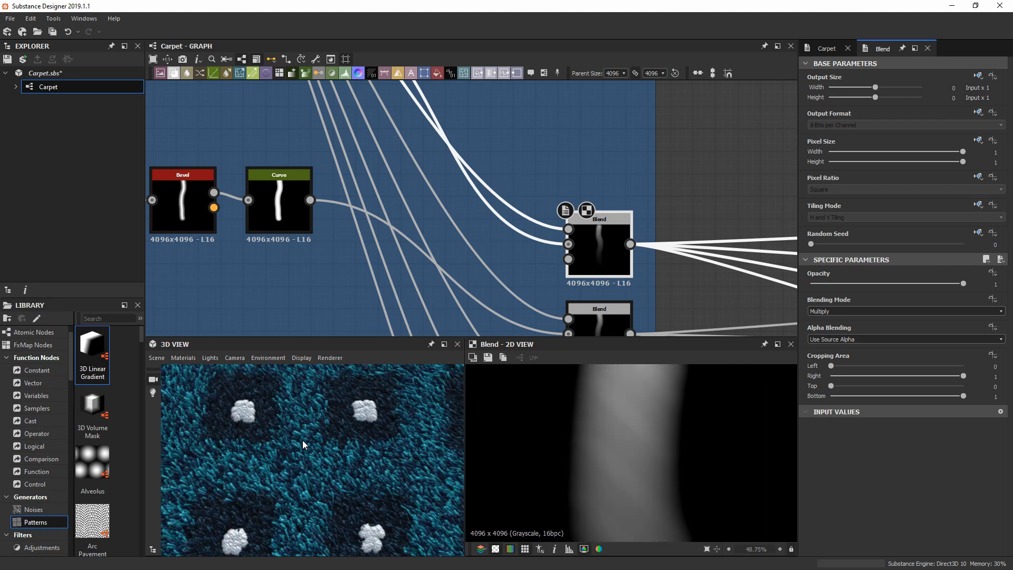
{"action": "scroll", "coordinate": [306, 468], "scroll_direction": "up", "scroll_amount": 3}
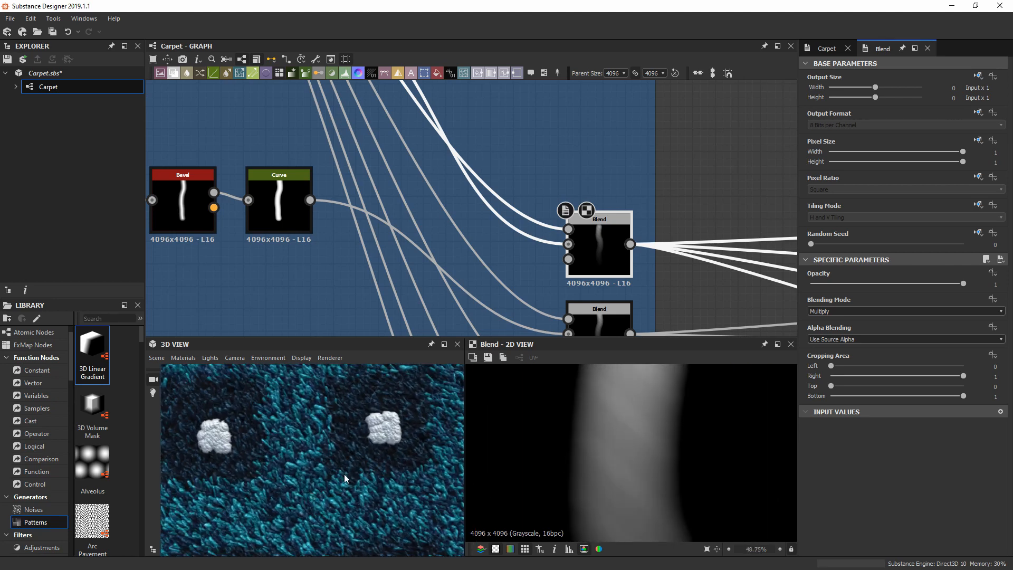
{"action": "scroll", "coordinate": [344, 475], "scroll_direction": "up", "scroll_amount": 5}
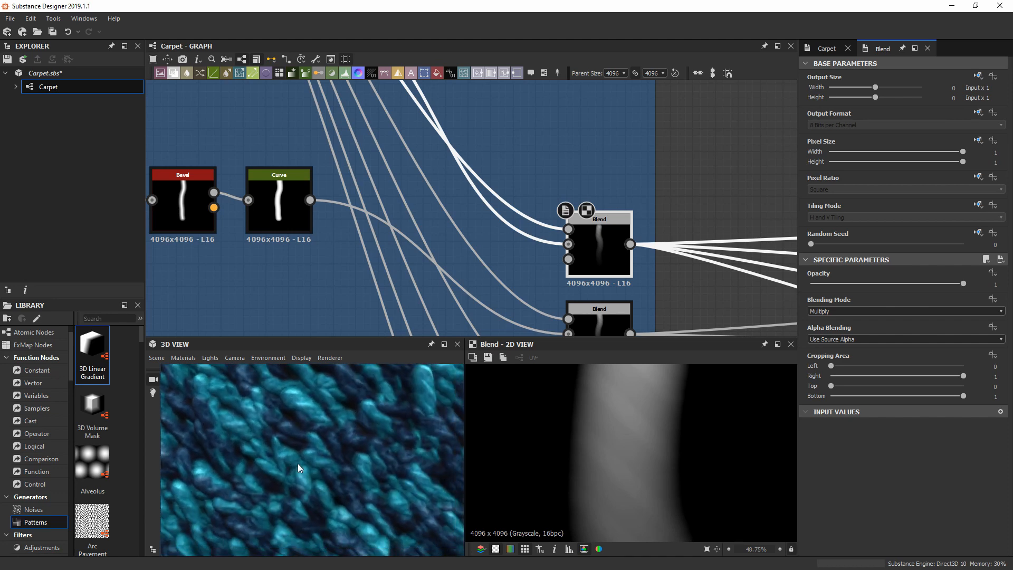
{"action": "scroll", "coordinate": [298, 463], "scroll_direction": "up", "scroll_amount": 4}
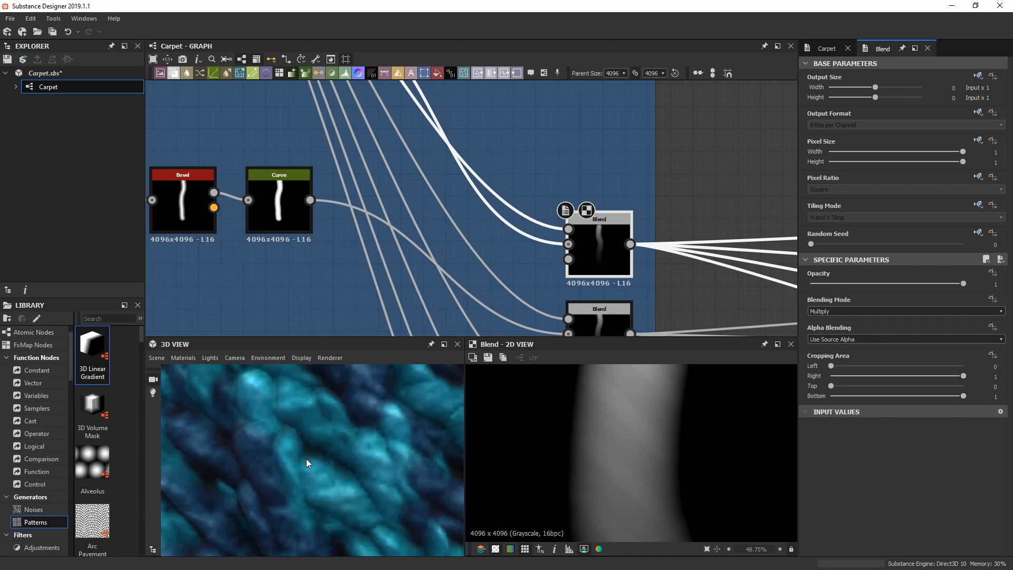
{"action": "scroll", "coordinate": [306, 458], "scroll_direction": "down", "scroll_amount": 4}
{"action": "left_click_drag", "start_coordinate": [265, 437], "coordinate": [311, 448]}
{"action": "scroll", "coordinate": [316, 451], "scroll_direction": "up", "scroll_amount": 3}
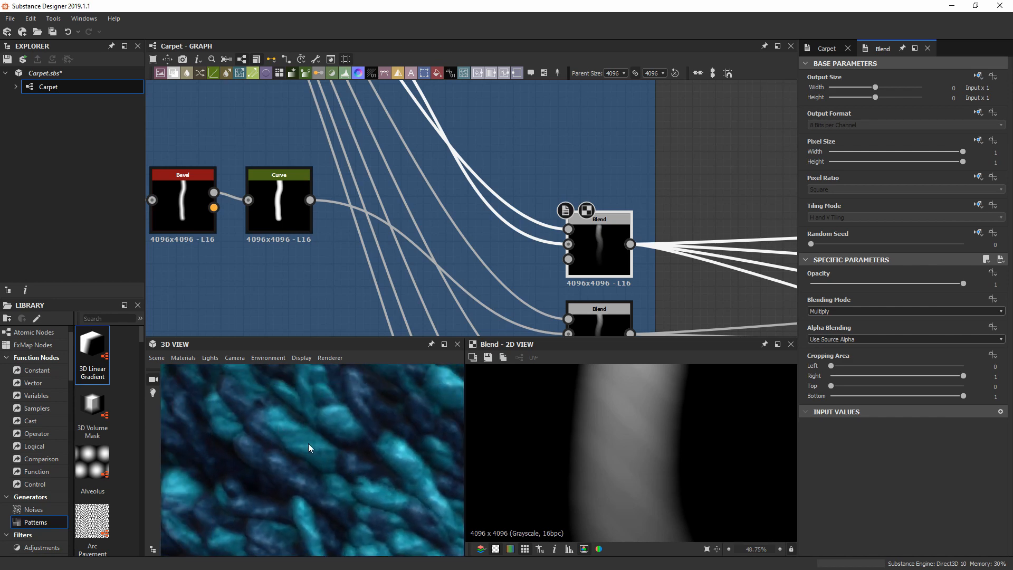
{"action": "scroll", "coordinate": [319, 456], "scroll_direction": "down", "scroll_amount": 5}
{"action": "left_click_drag", "start_coordinate": [373, 457], "coordinate": [340, 447]}
{"action": "scroll", "coordinate": [340, 446], "scroll_direction": "down", "scroll_amount": 4}
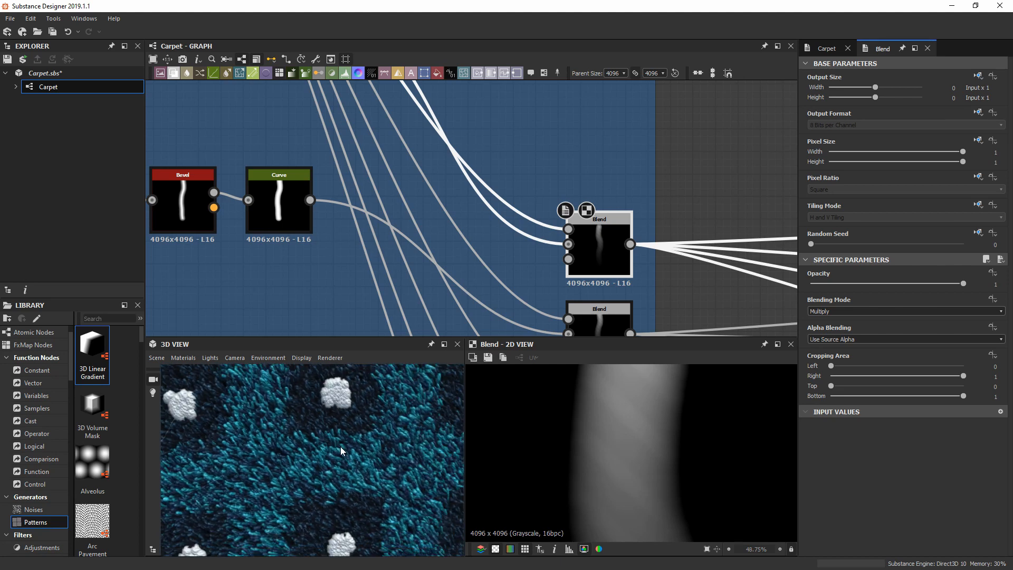
{"action": "scroll", "coordinate": [458, 100], "scroll_direction": "down", "scroll_amount": 5}
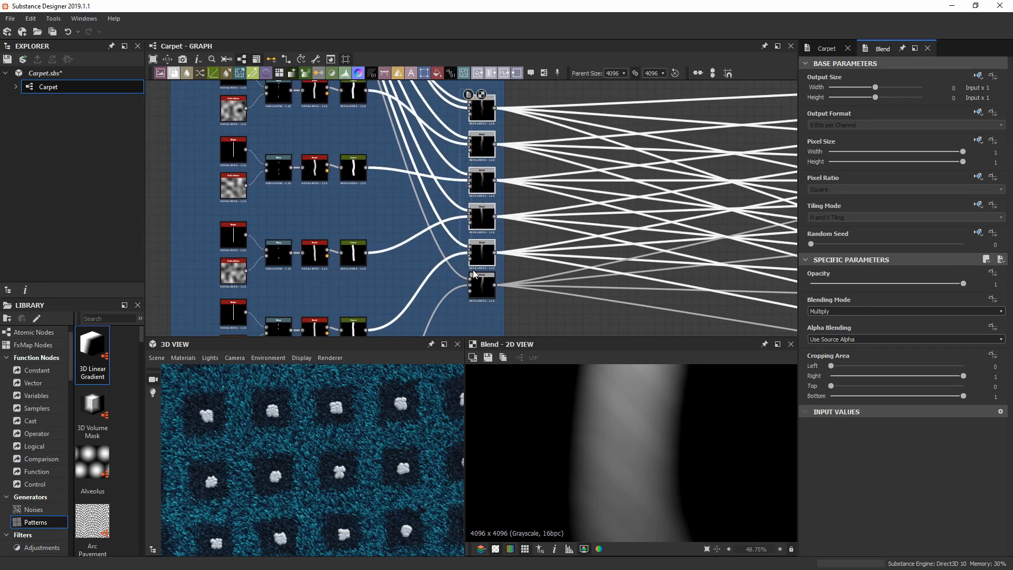
Preview the lowest three tuft Blend nodes at the output side of the Tufts frame, from the bottom up
{"action": "scroll", "coordinate": [606, 470], "scroll_direction": "down", "scroll_amount": 5}
{"action": "scroll", "coordinate": [613, 455], "scroll_direction": "up", "scroll_amount": 1}
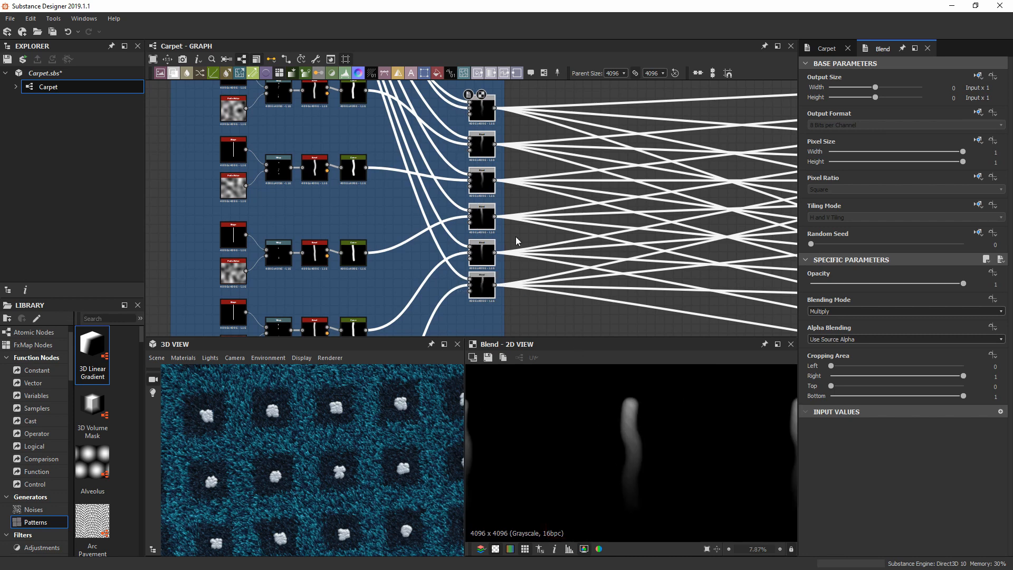
{"action": "left_click", "coordinate": [479, 281]}
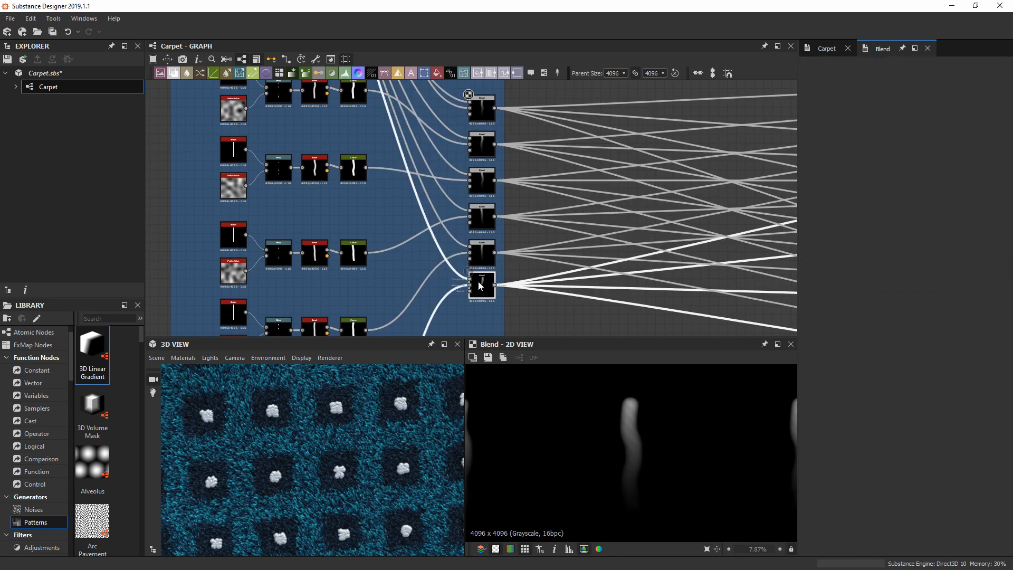
{"action": "left_click_drag", "start_coordinate": [483, 249], "coordinate": [480, 252]}
{"action": "left_click", "coordinate": [481, 208]}
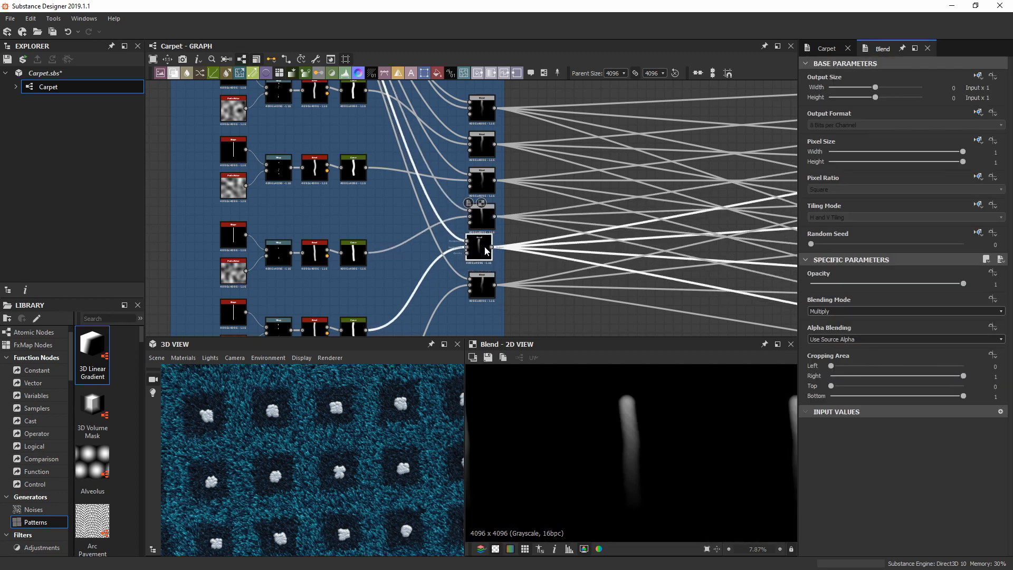
Select the Tile Samplers frame and trace the connections feeding its nodes from the tuft Blend nodes and the Noise and Rotation Control frame
{"action": "scroll", "coordinate": [569, 200], "scroll_direction": "down", "scroll_amount": 3}
{"action": "middle_click_drag", "start_coordinate": [569, 200], "coordinate": [281, 188]}
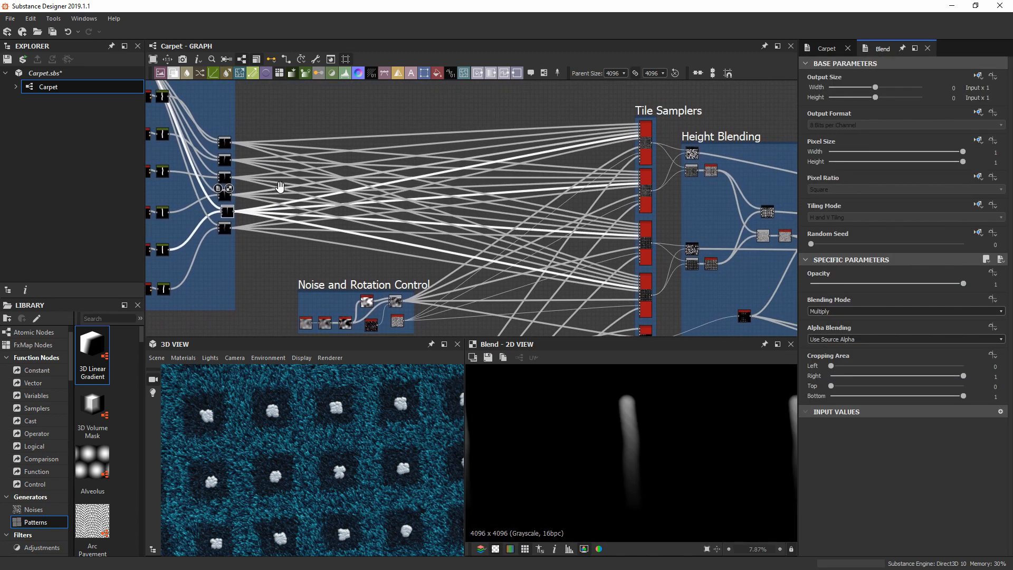
{"action": "middle_click_drag", "start_coordinate": [666, 106], "coordinate": [624, 106]}
{"action": "left_click", "coordinate": [666, 99]}
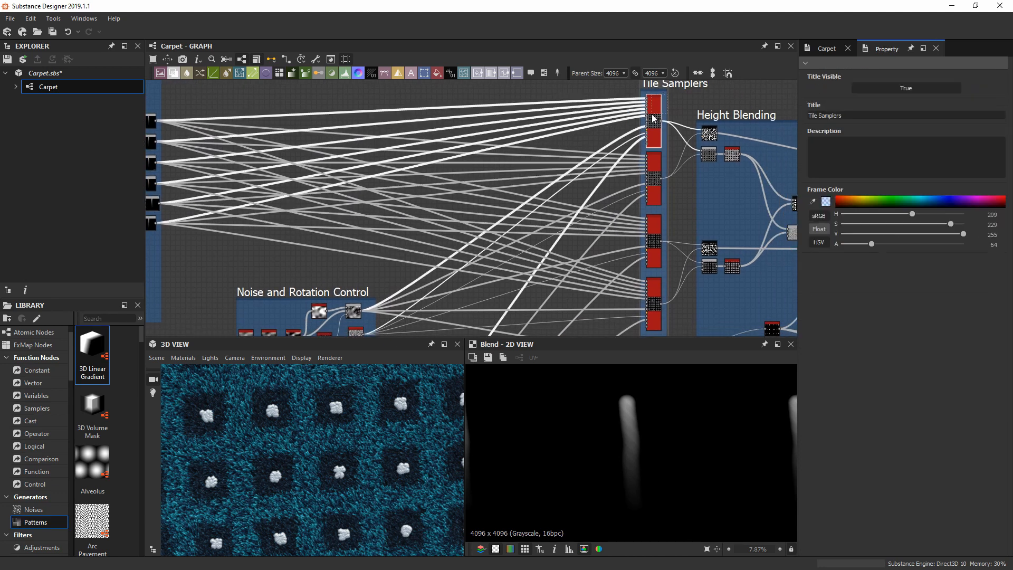
{"action": "scroll", "coordinate": [628, 272], "scroll_direction": "down", "scroll_amount": 2}
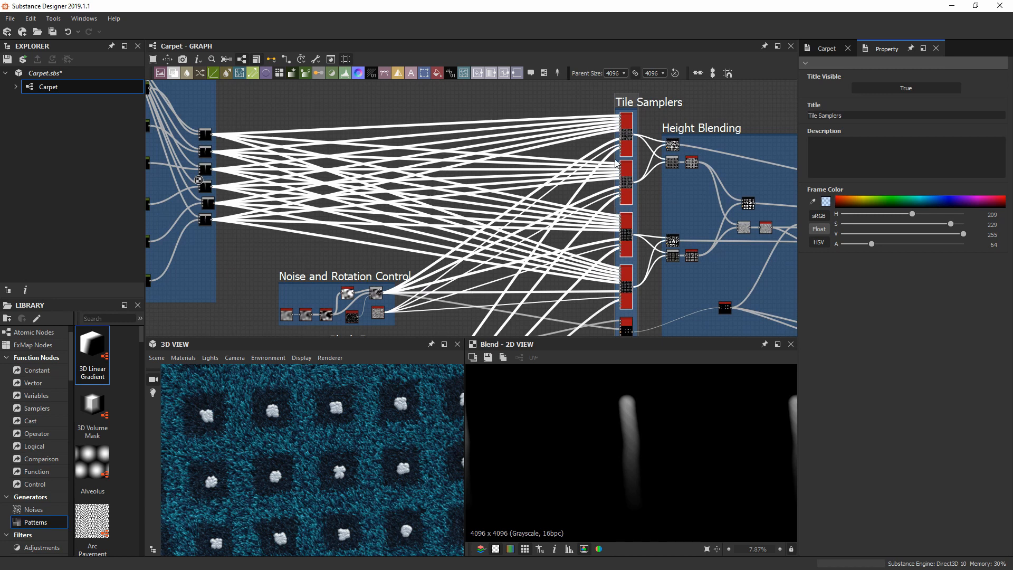
{"action": "scroll", "coordinate": [586, 227], "scroll_direction": "down", "scroll_amount": 3}
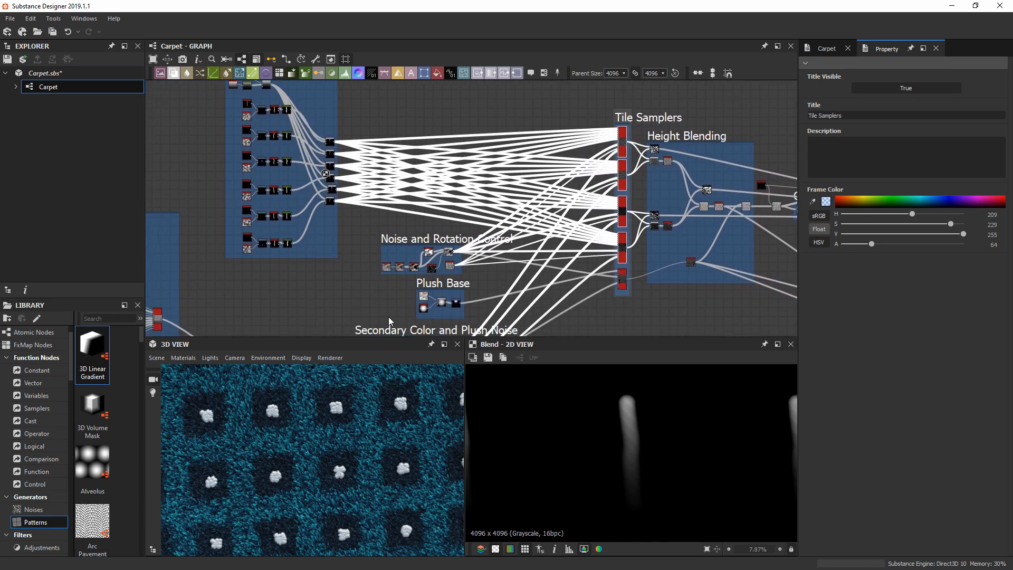
Locate the Secondary Color Pattern frame and examine its pattern nodes and their connections to the Multi Switch Grayscale node
{"action": "scroll", "coordinate": [388, 321], "scroll_direction": "down", "scroll_amount": 2}
{"action": "middle_click_drag", "start_coordinate": [388, 321], "coordinate": [531, 203]}
{"action": "scroll", "coordinate": [294, 177], "scroll_direction": "down", "scroll_amount": 2}
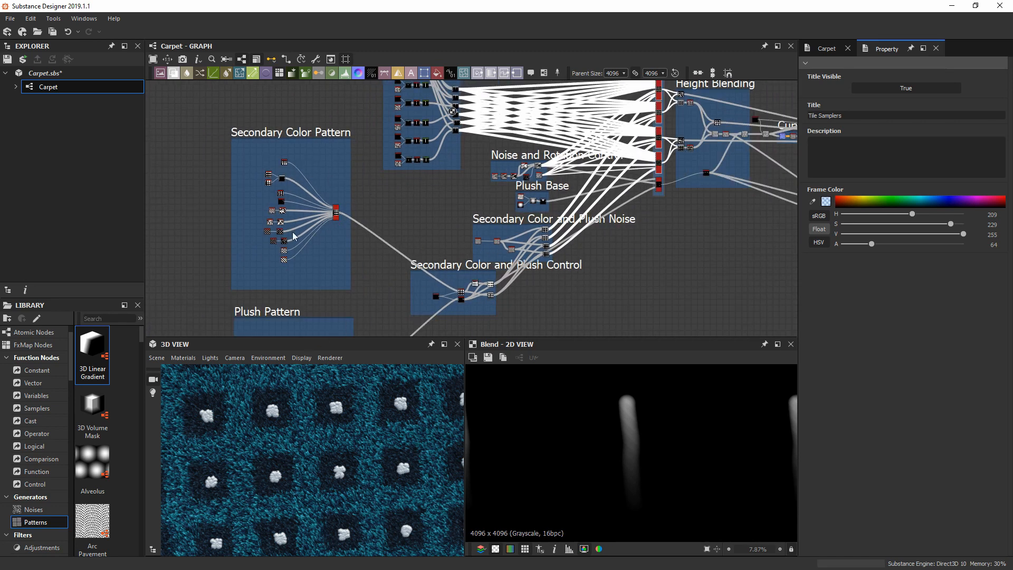
{"action": "middle_click_drag", "start_coordinate": [349, 209], "coordinate": [425, 183]}
{"action": "scroll", "coordinate": [418, 147], "scroll_direction": "up", "scroll_amount": 4}
{"action": "scroll", "coordinate": [418, 145], "scroll_direction": "up", "scroll_amount": 3}
{"action": "middle_click_drag", "start_coordinate": [418, 143], "coordinate": [438, 266]}
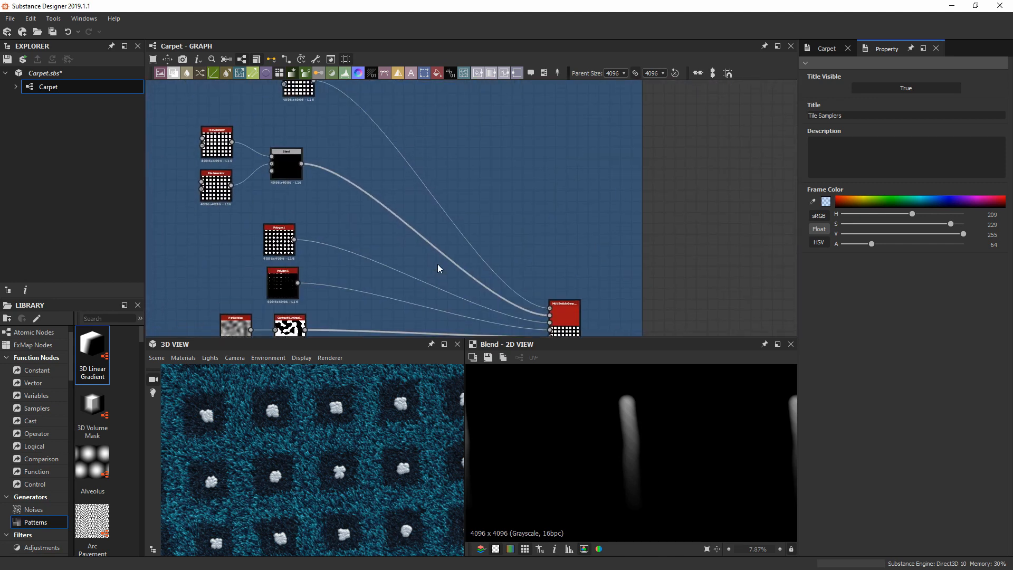
{"action": "middle_click_drag", "start_coordinate": [364, 171], "coordinate": [478, 346]}
{"action": "middle_click_drag", "start_coordinate": [269, 199], "coordinate": [338, 197]}
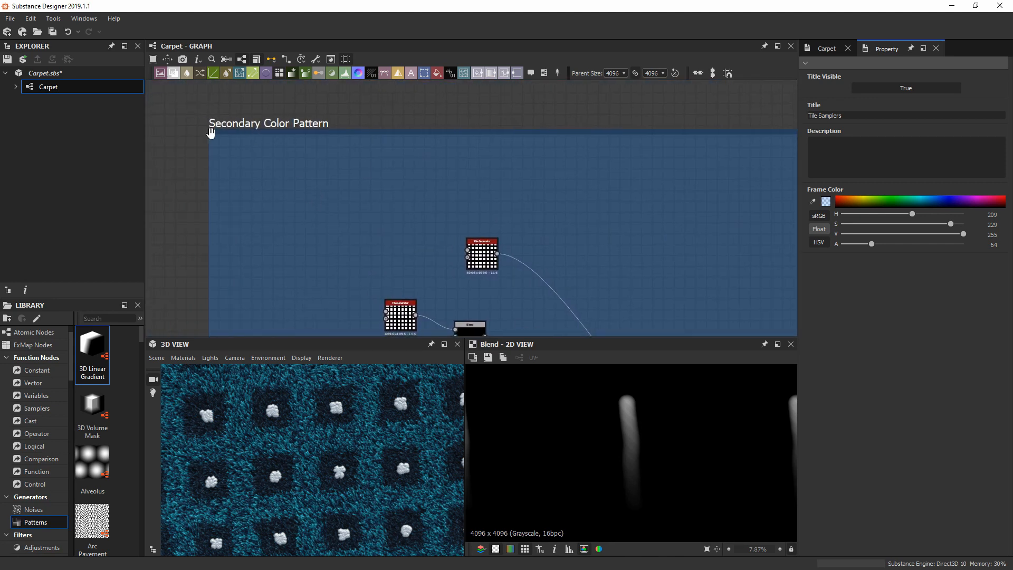
{"action": "scroll", "coordinate": [291, 480], "scroll_direction": "up", "scroll_amount": 3}
{"action": "scroll", "coordinate": [294, 462], "scroll_direction": "down", "scroll_amount": 2}
Examine the dark secondary-color squares across the carpet in the 3D view from several angles
{"action": "middle_click_drag", "start_coordinate": [291, 479], "coordinate": [283, 426]}
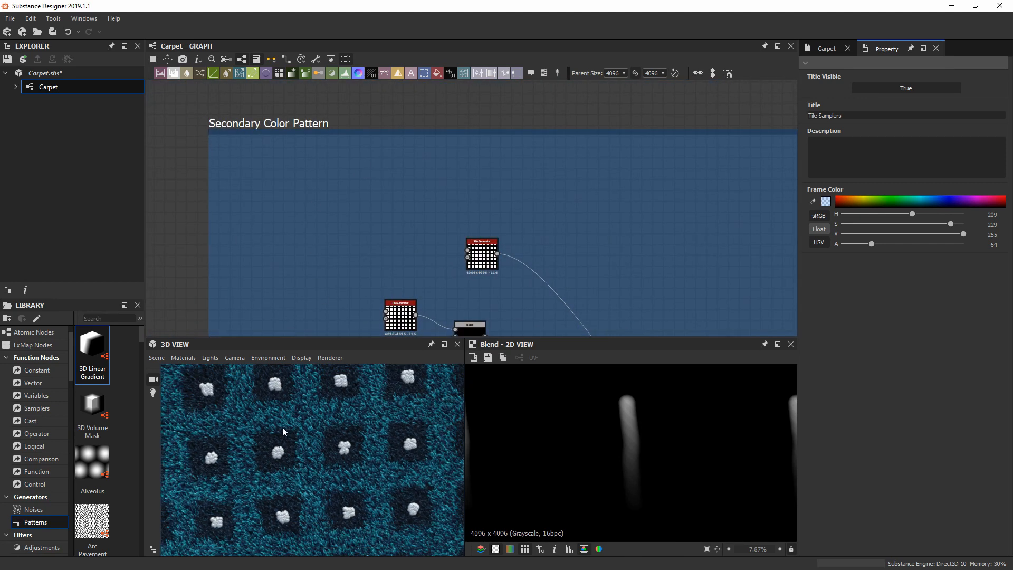
{"action": "scroll", "coordinate": [273, 470], "scroll_direction": "down", "scroll_amount": 4}
{"action": "left_click_drag", "start_coordinate": [274, 470], "coordinate": [279, 415]}
{"action": "scroll", "coordinate": [293, 430], "scroll_direction": "up", "scroll_amount": 4}
{"action": "middle_click_drag", "start_coordinate": [293, 433], "coordinate": [286, 452]}
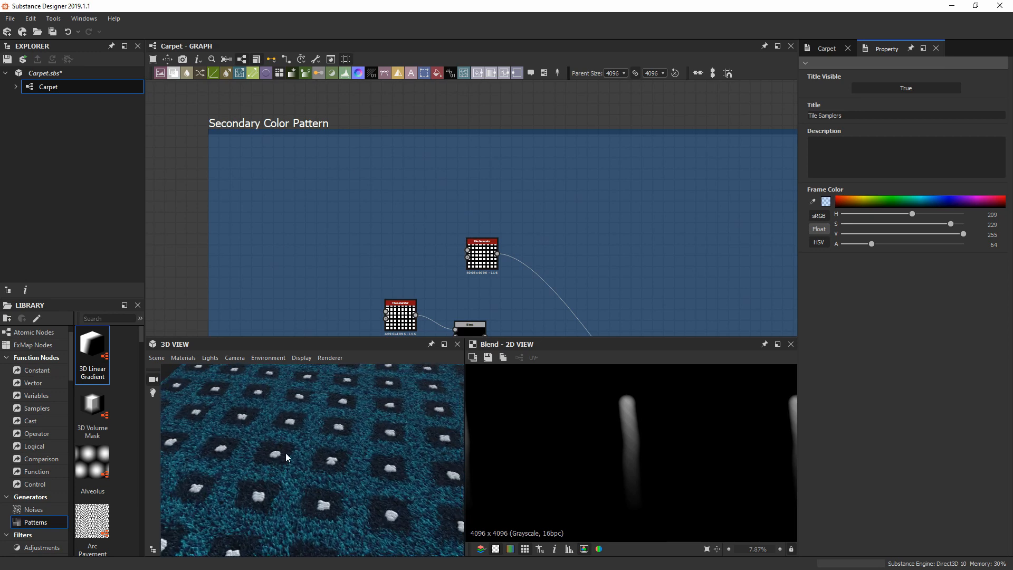
{"action": "left_click_drag", "start_coordinate": [328, 436], "coordinate": [313, 480]}
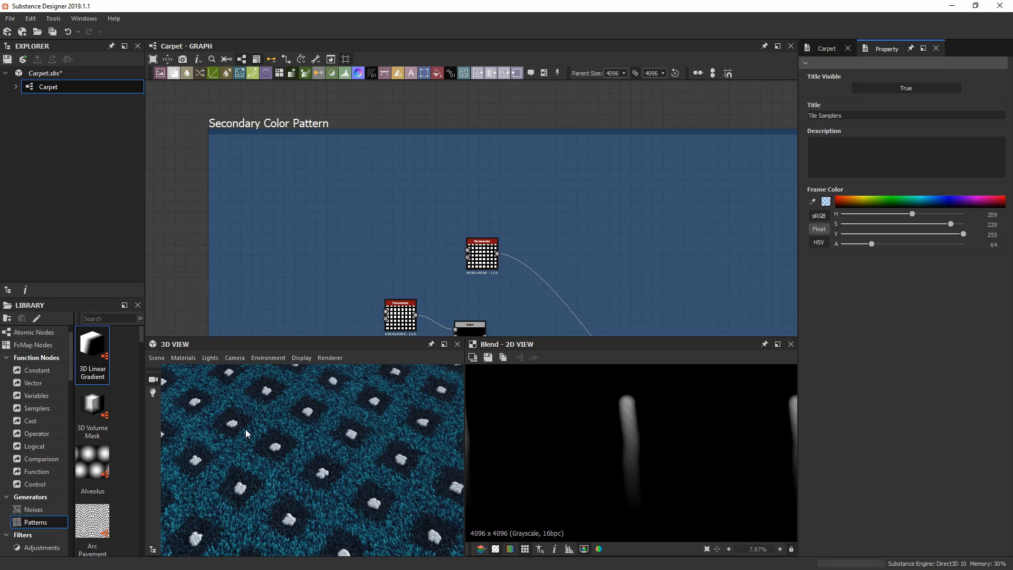
Show the Carpet graph's input parameters and expand Color A and Color B of the Primary Color group
{"action": "left_click", "coordinate": [827, 48]}
{"action": "scroll", "coordinate": [294, 424], "scroll_direction": "up", "scroll_amount": 3}
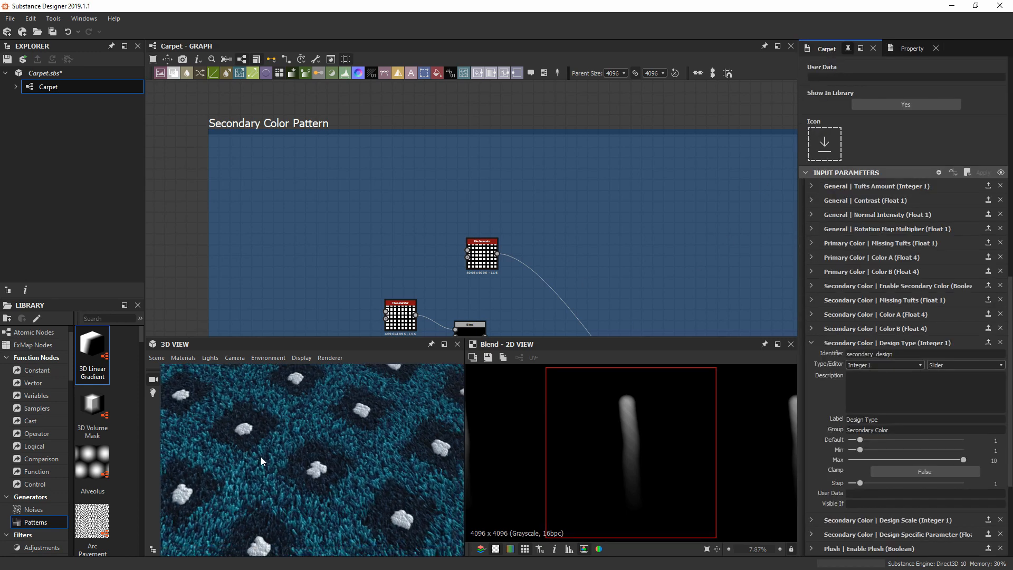
{"action": "scroll", "coordinate": [517, 313], "scroll_direction": "up", "scroll_amount": 2}
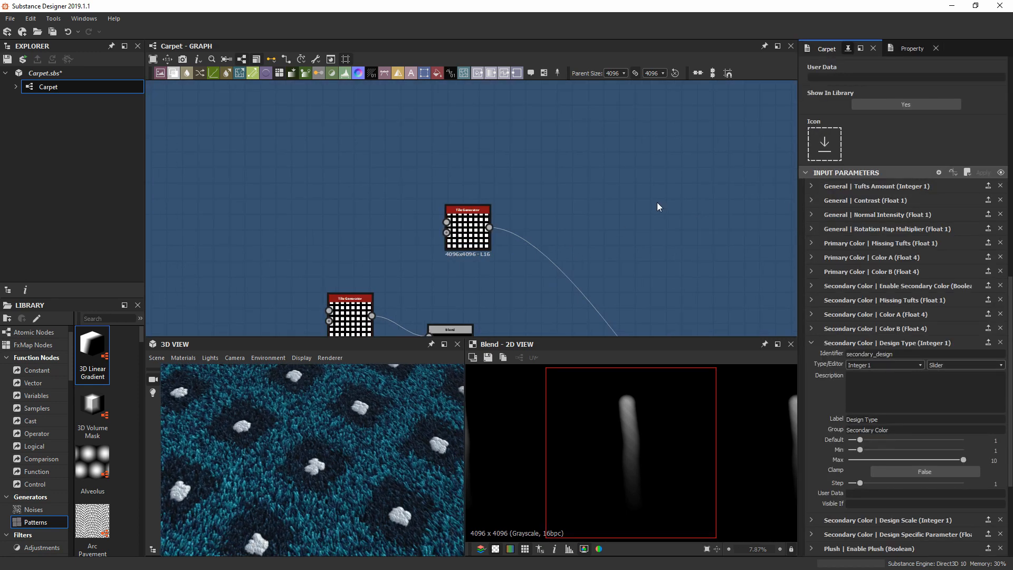
{"action": "left_click", "coordinate": [811, 272]}
{"action": "left_click", "coordinate": [811, 257]}
{"action": "scroll", "coordinate": [842, 370], "scroll_direction": "down", "scroll_amount": 3}
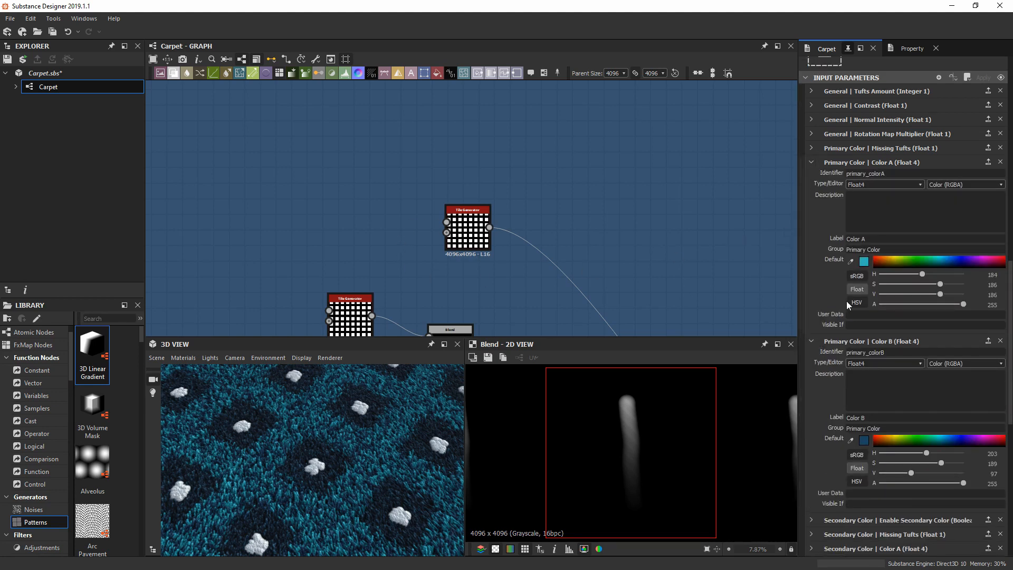
Set the Primary Color's Color A default to orange-red (H 13, S 255, V 213) and inspect the tufts in the 3D view
{"action": "scroll", "coordinate": [280, 502], "scroll_direction": "up", "scroll_amount": 5}
{"action": "scroll", "coordinate": [311, 485], "scroll_direction": "up", "scroll_amount": 3}
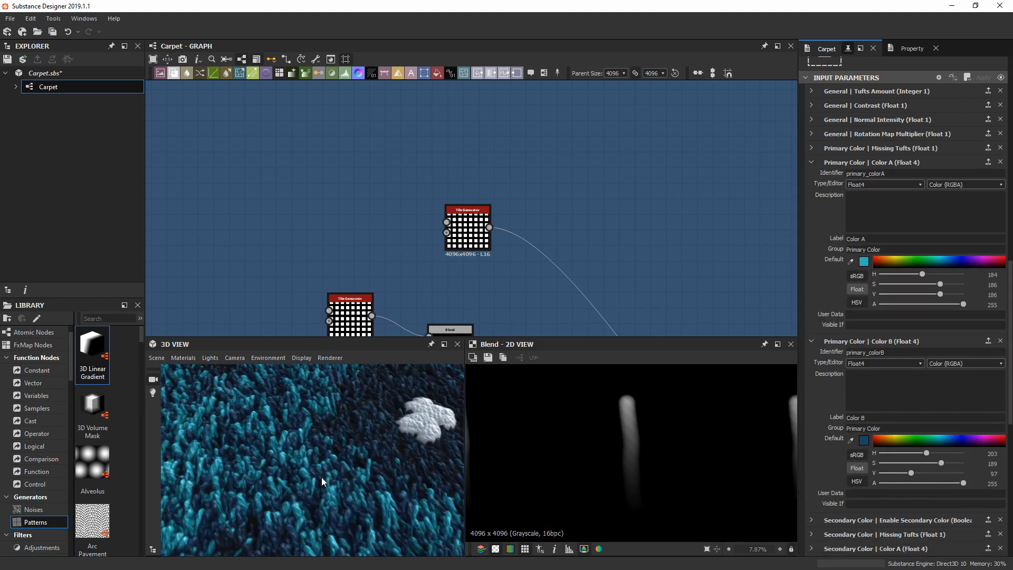
{"action": "scroll", "coordinate": [275, 485], "scroll_direction": "up", "scroll_amount": 4}
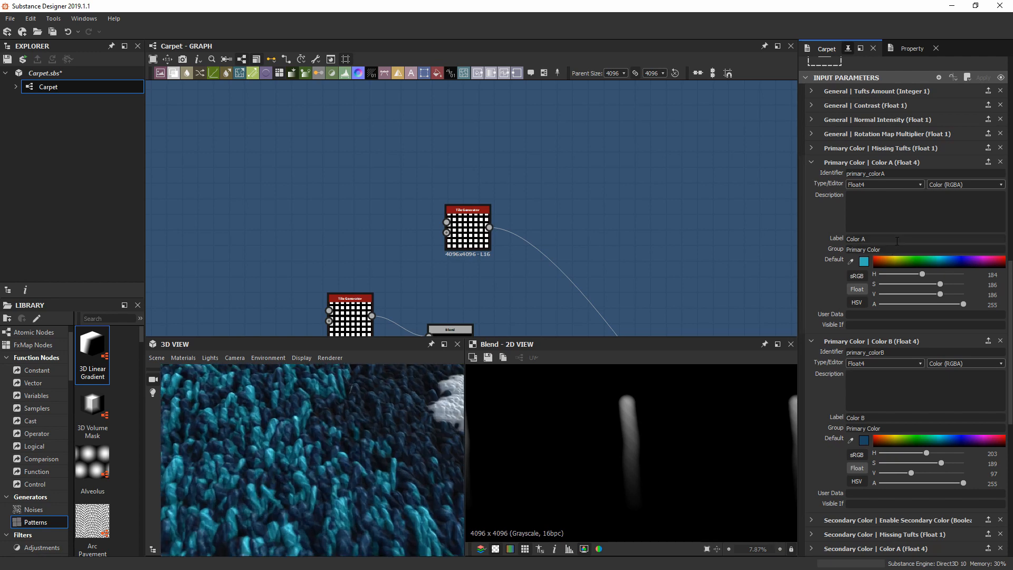
{"action": "left_click", "coordinate": [878, 257]}
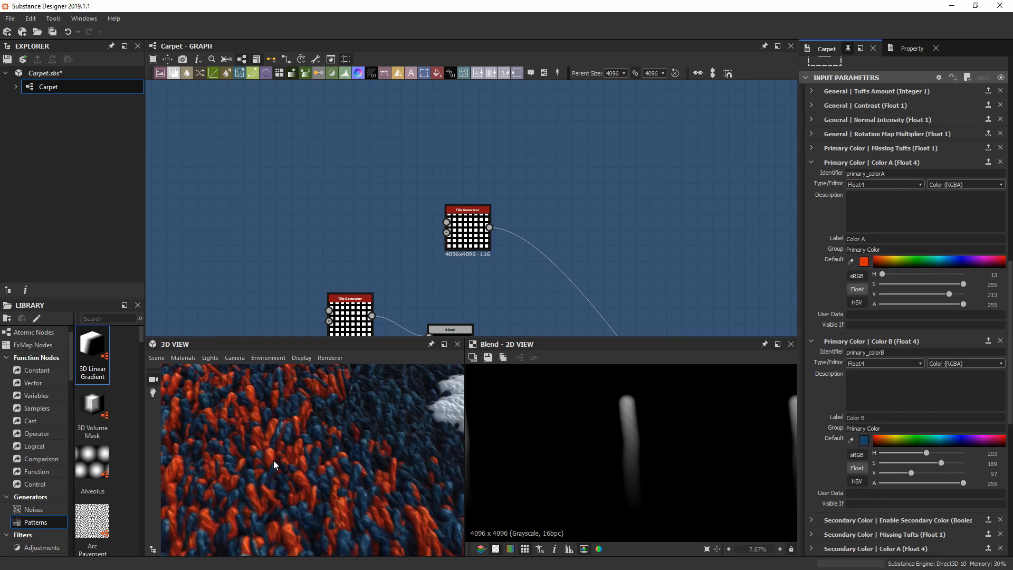
{"action": "scroll", "coordinate": [256, 461], "scroll_direction": "down", "scroll_amount": 2}
{"action": "scroll", "coordinate": [289, 483], "scroll_direction": "down", "scroll_amount": 4}
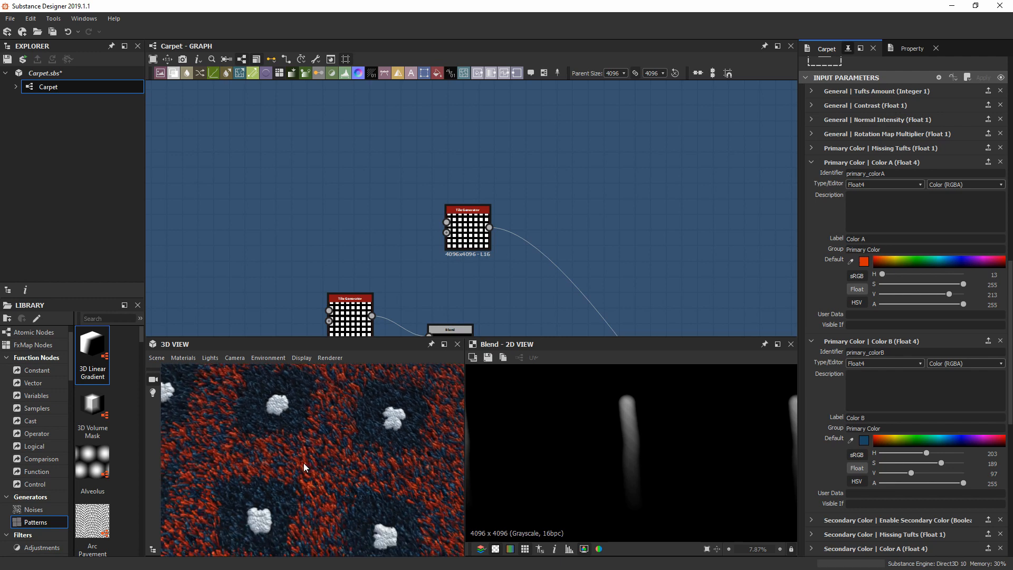
{"action": "scroll", "coordinate": [338, 463], "scroll_direction": "up", "scroll_amount": 5}
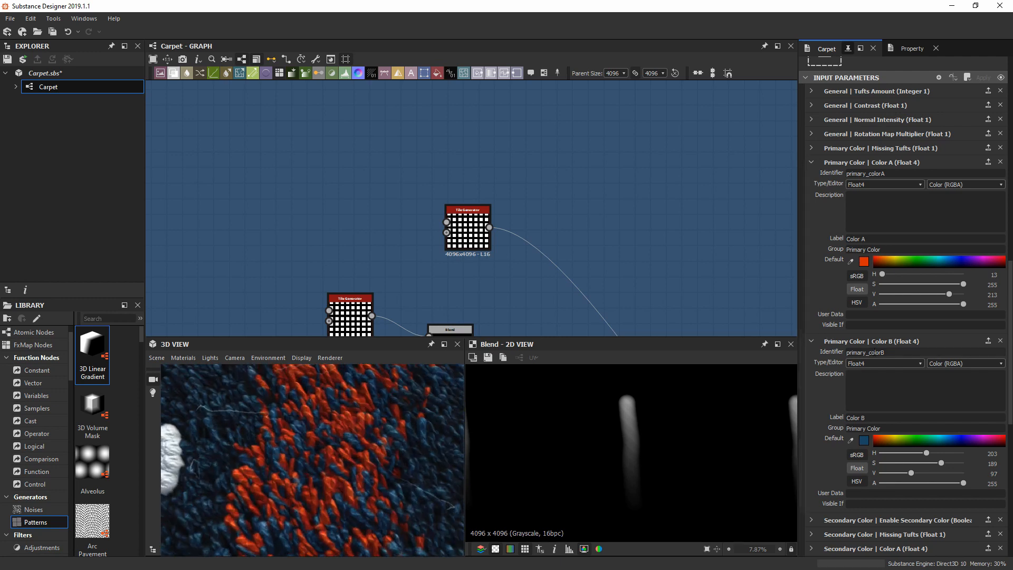
Set the Primary Color's Color B default to green (H 125, S 255, V 191) and inspect the mixed tufts in the 3D view
{"action": "scroll", "coordinate": [831, 401], "scroll_direction": "down", "scroll_amount": 2}
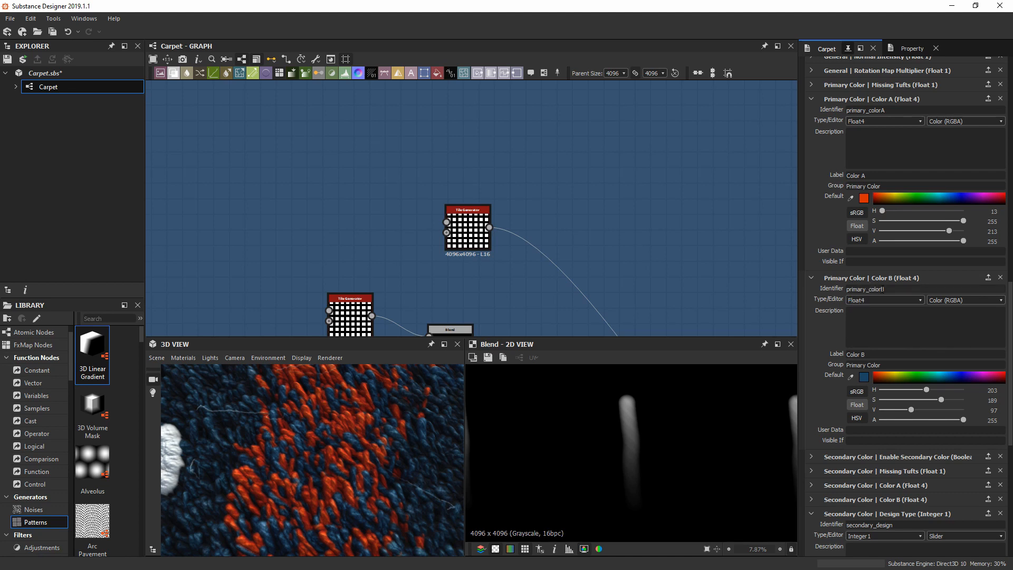
{"action": "left_click", "coordinate": [918, 375]}
{"action": "scroll", "coordinate": [334, 451], "scroll_direction": "down", "scroll_amount": 4}
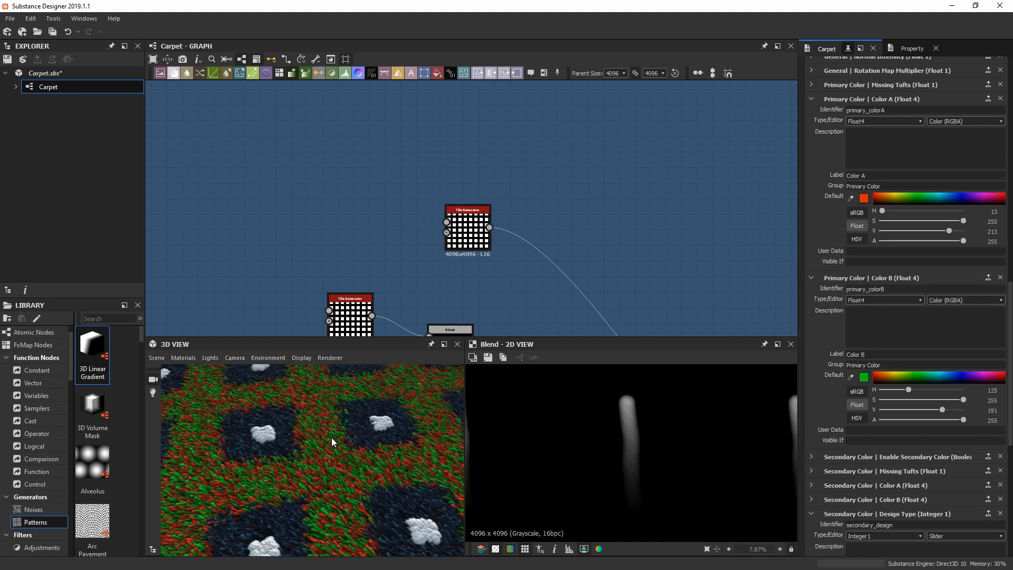
{"action": "left_click_drag", "start_coordinate": [332, 438], "coordinate": [309, 496]}
{"action": "scroll", "coordinate": [306, 465], "scroll_direction": "up", "scroll_amount": 4}
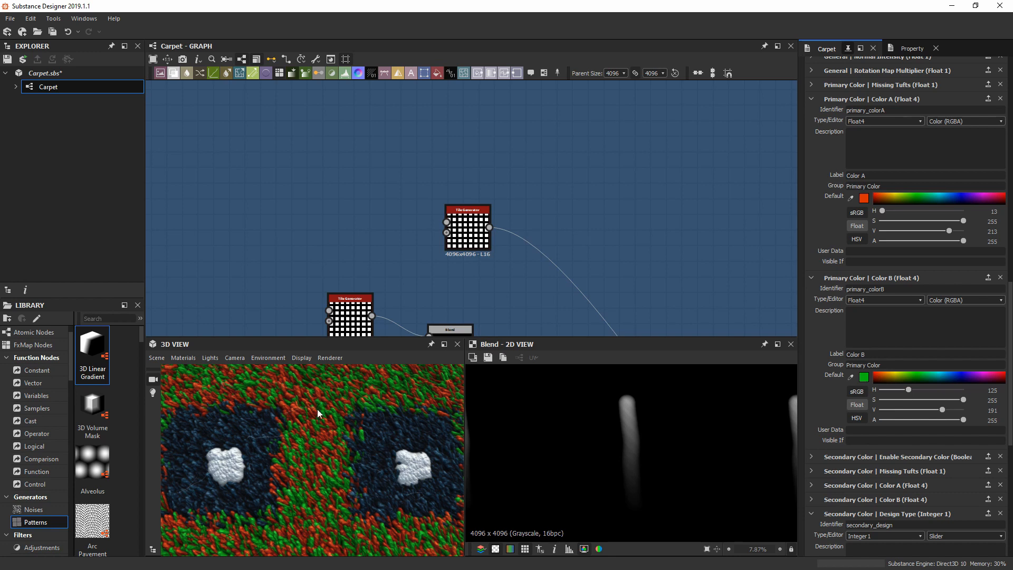
{"action": "scroll", "coordinate": [318, 410], "scroll_direction": "down", "scroll_amount": 6}
{"action": "scroll", "coordinate": [316, 430], "scroll_direction": "up", "scroll_amount": 6}
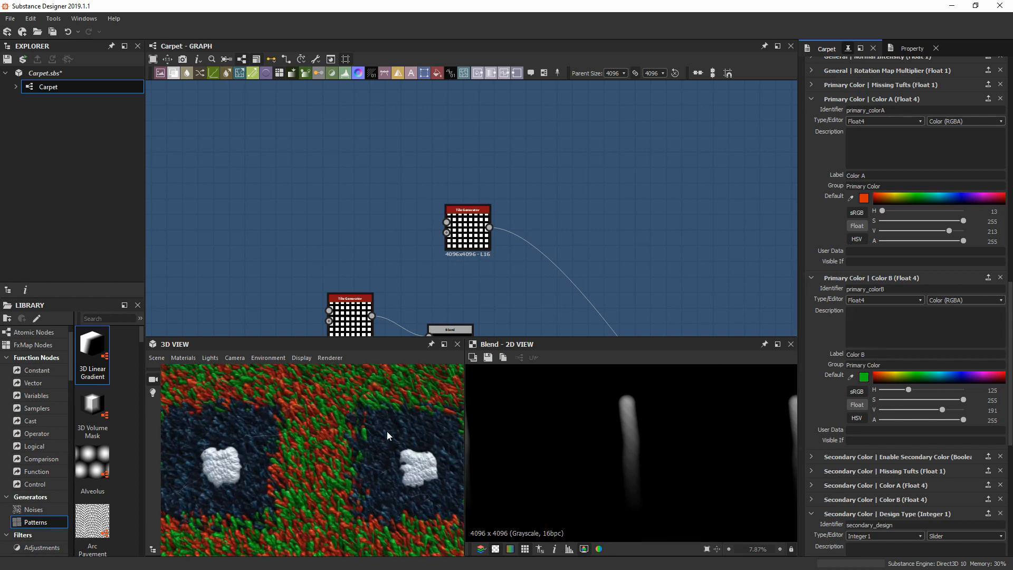
{"action": "left_click_drag", "start_coordinate": [388, 432], "coordinate": [353, 426]}
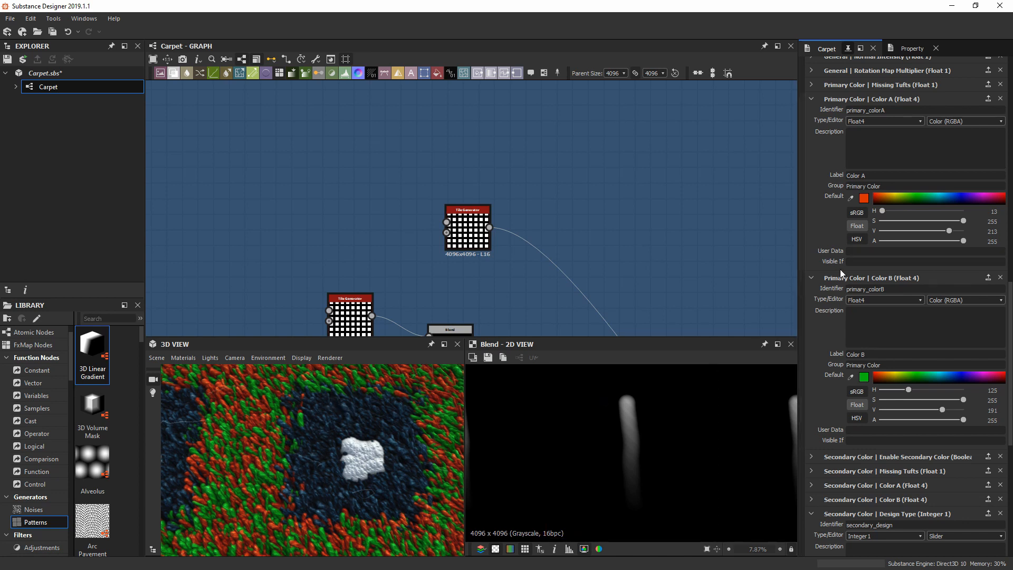
Undo the Primary Color changes to both Color B and Color A
{"action": "key", "text": "ctrl+z"}
{"action": "key", "text": "ctrl+z"}
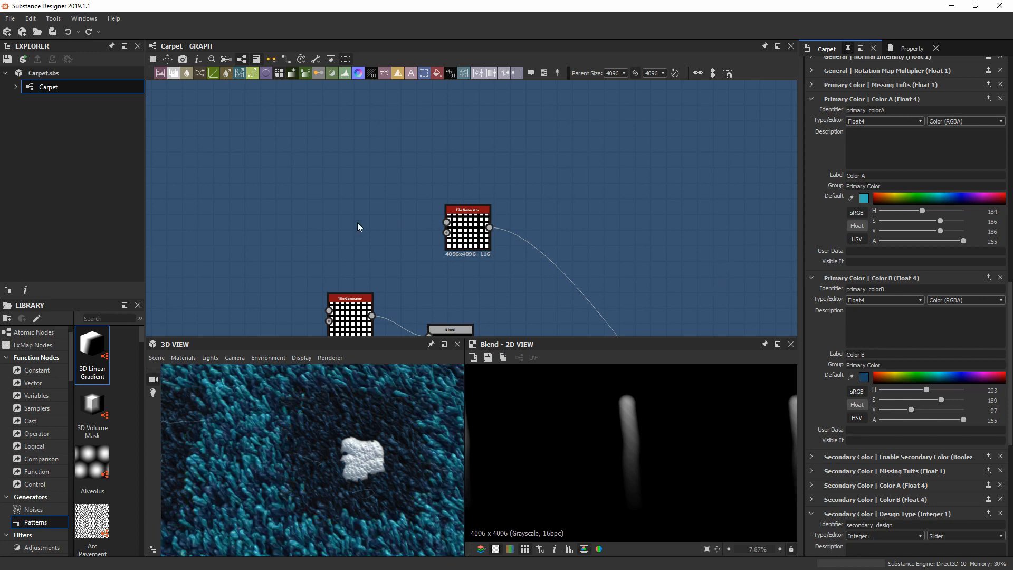
Preview the topmost Tile Generator node of the Secondary Color Pattern frame in the 2D view
{"action": "scroll", "coordinate": [508, 191], "scroll_direction": "down", "scroll_amount": 4}
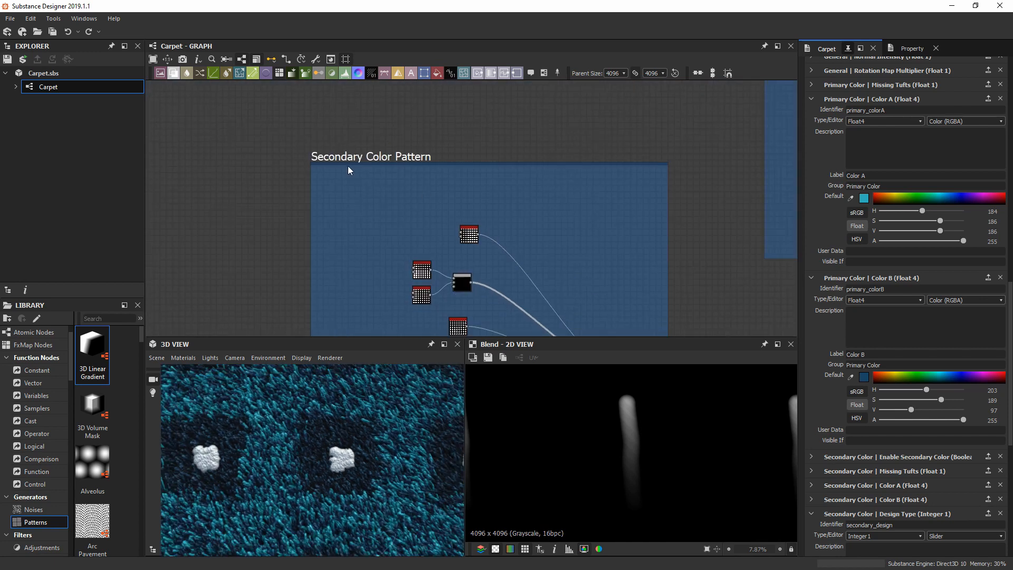
{"action": "middle_click_drag", "start_coordinate": [424, 223], "coordinate": [360, 152]}
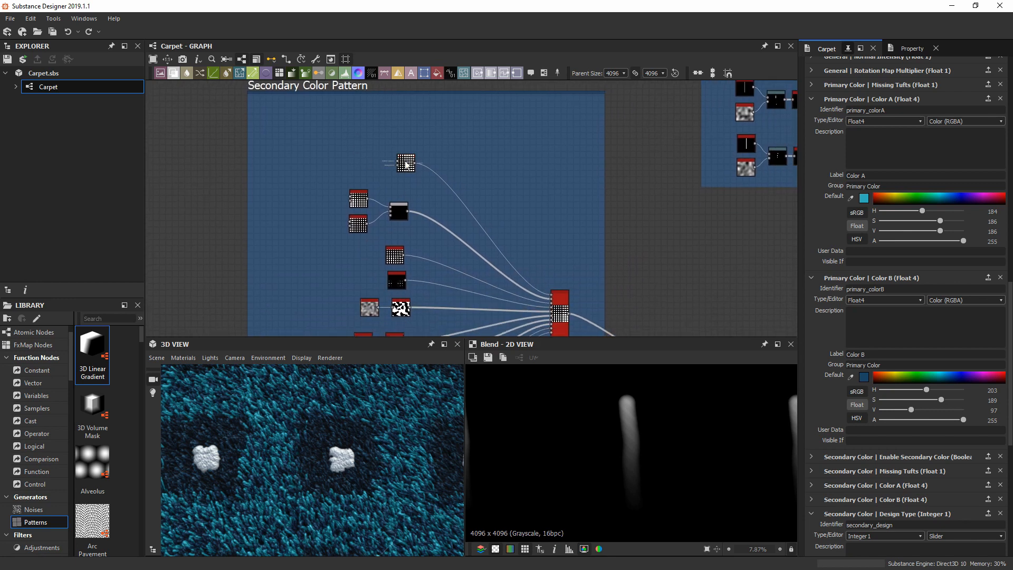
{"action": "scroll", "coordinate": [408, 160], "scroll_direction": "up", "scroll_amount": 3}
{"action": "scroll", "coordinate": [314, 440], "scroll_direction": "up", "scroll_amount": 3}
{"action": "scroll", "coordinate": [313, 438], "scroll_direction": "up", "scroll_amount": 1}
{"action": "left_click_drag", "start_coordinate": [314, 438], "coordinate": [290, 448]}
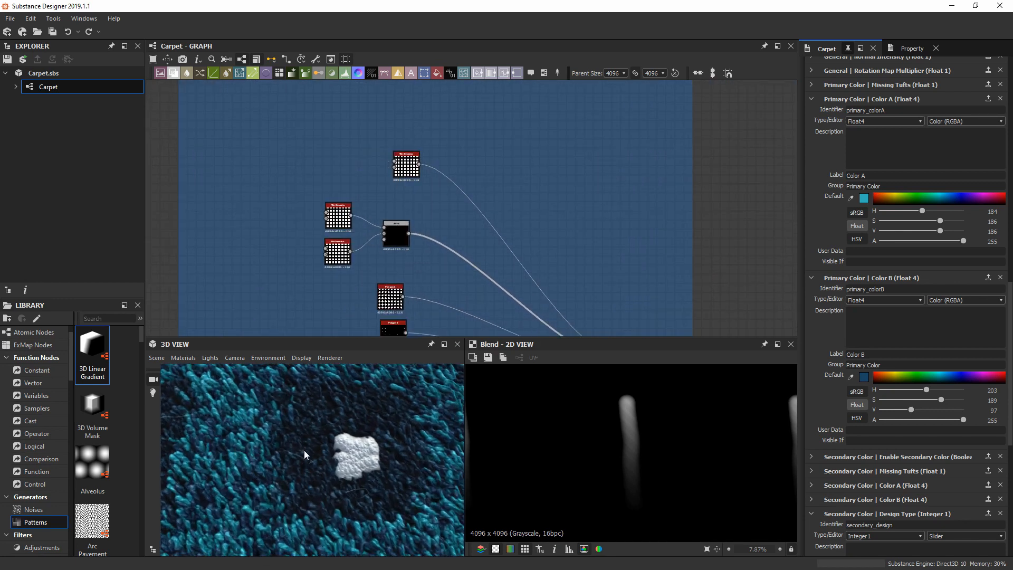
{"action": "middle_click_drag", "start_coordinate": [449, 246], "coordinate": [426, 237]}
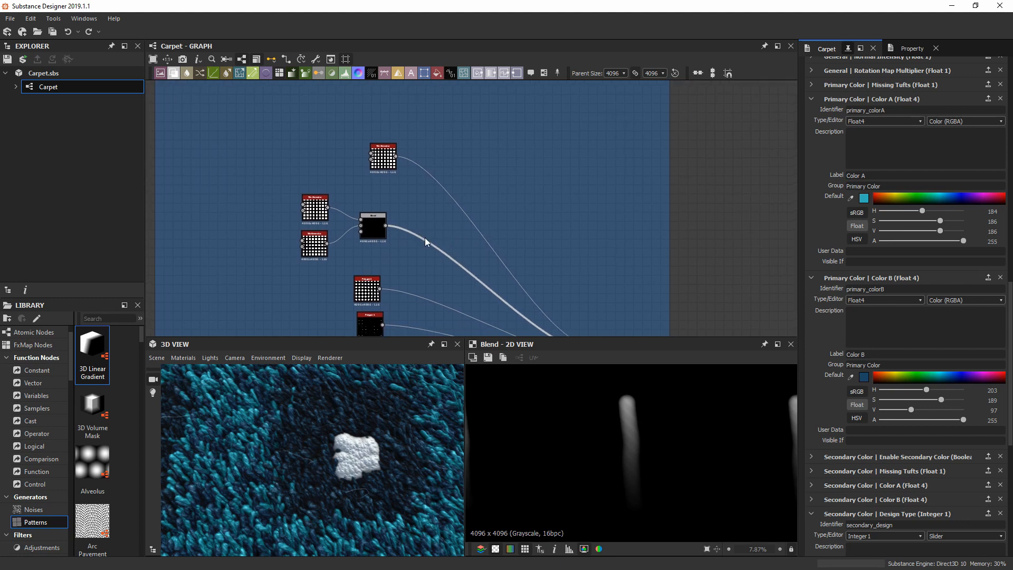
{"action": "double_click", "coordinate": [383, 156]}
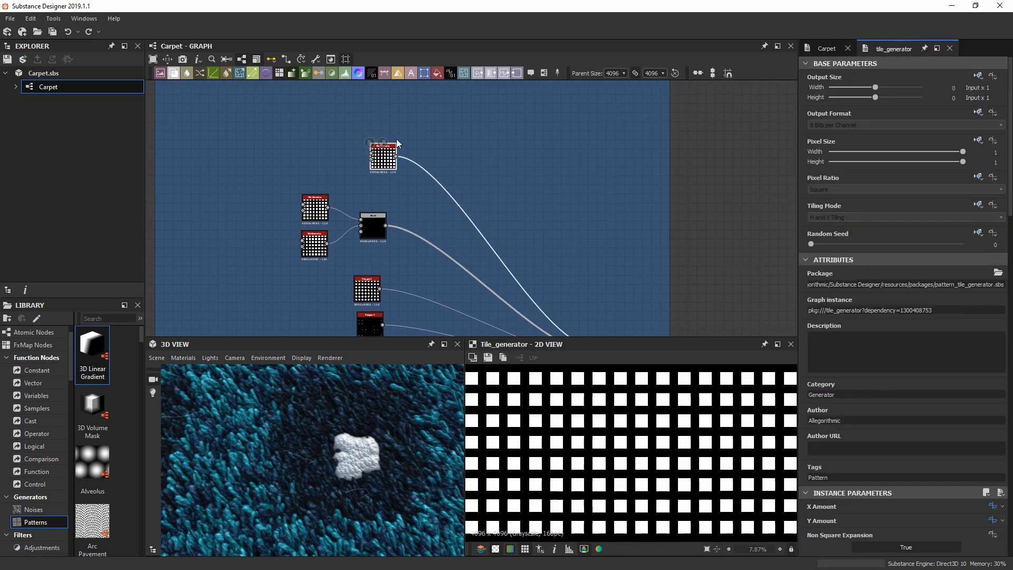
Examine the Tile Generator node's square pattern and its instance parameters
{"action": "scroll", "coordinate": [397, 138], "scroll_direction": "up", "scroll_amount": 5}
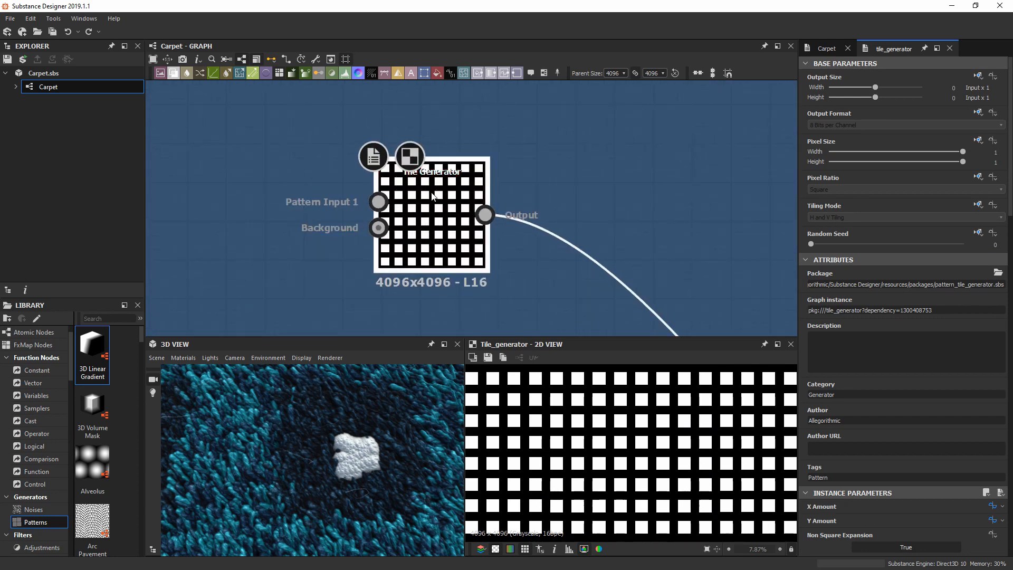
{"action": "scroll", "coordinate": [422, 232], "scroll_direction": "down", "scroll_amount": 5}
{"action": "middle_click_drag", "start_coordinate": [401, 293], "coordinate": [421, 273]}
{"action": "scroll", "coordinate": [421, 274], "scroll_direction": "up", "scroll_amount": 4}
{"action": "middle_click_drag", "start_coordinate": [486, 181], "coordinate": [437, 239]}
{"action": "scroll", "coordinate": [437, 239], "scroll_direction": "up", "scroll_amount": 3}
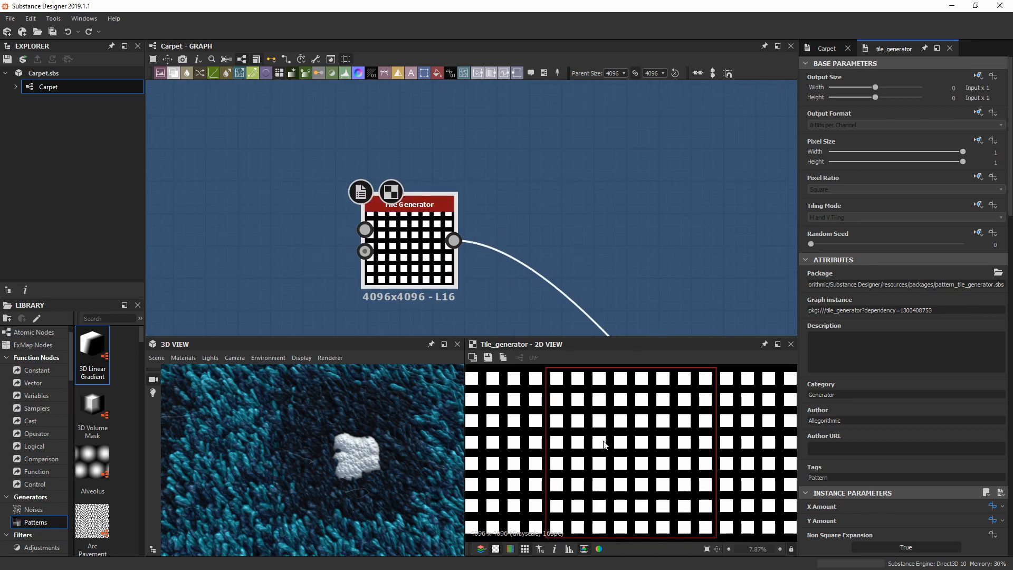
{"action": "scroll", "coordinate": [877, 337], "scroll_direction": "down", "scroll_amount": 3}
{"action": "scroll", "coordinate": [585, 228], "scroll_direction": "down", "scroll_amount": 5}
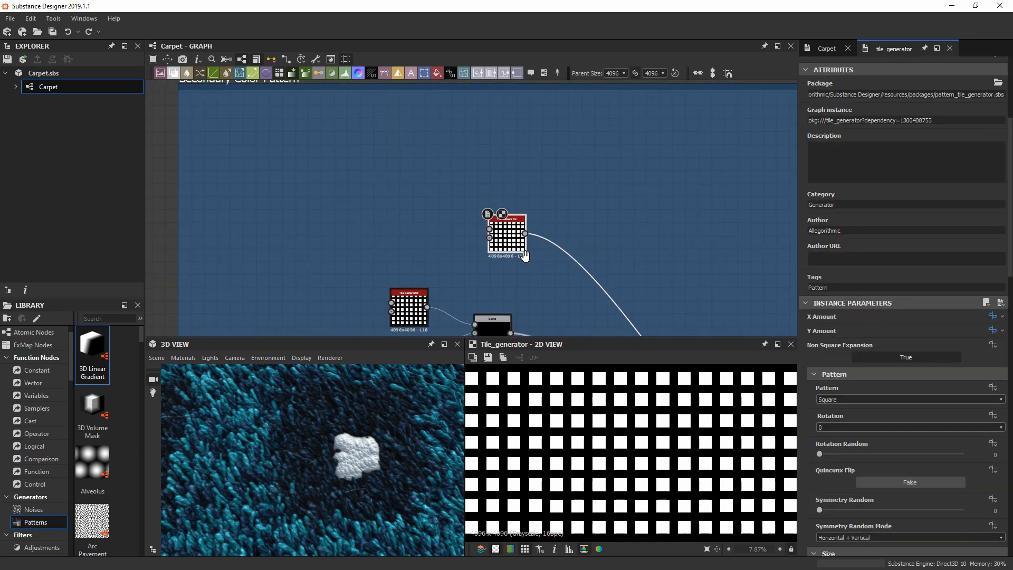
Trace the Tile Generator's connection to the Multi Switch Grayscale node and compare its square pattern with the carpet in the 3D view
{"action": "middle_click_drag", "start_coordinate": [523, 252], "coordinate": [452, 147]}
{"action": "scroll", "coordinate": [621, 217], "scroll_direction": "down", "scroll_amount": 3}
{"action": "scroll", "coordinate": [621, 217], "scroll_direction": "down", "scroll_amount": 2}
{"action": "middle_click_drag", "start_coordinate": [590, 226], "coordinate": [364, 118]}
{"action": "scroll", "coordinate": [439, 164], "scroll_direction": "up", "scroll_amount": 4}
{"action": "scroll", "coordinate": [457, 204], "scroll_direction": "up", "scroll_amount": 3}
{"action": "scroll", "coordinate": [457, 199], "scroll_direction": "up", "scroll_amount": 2}
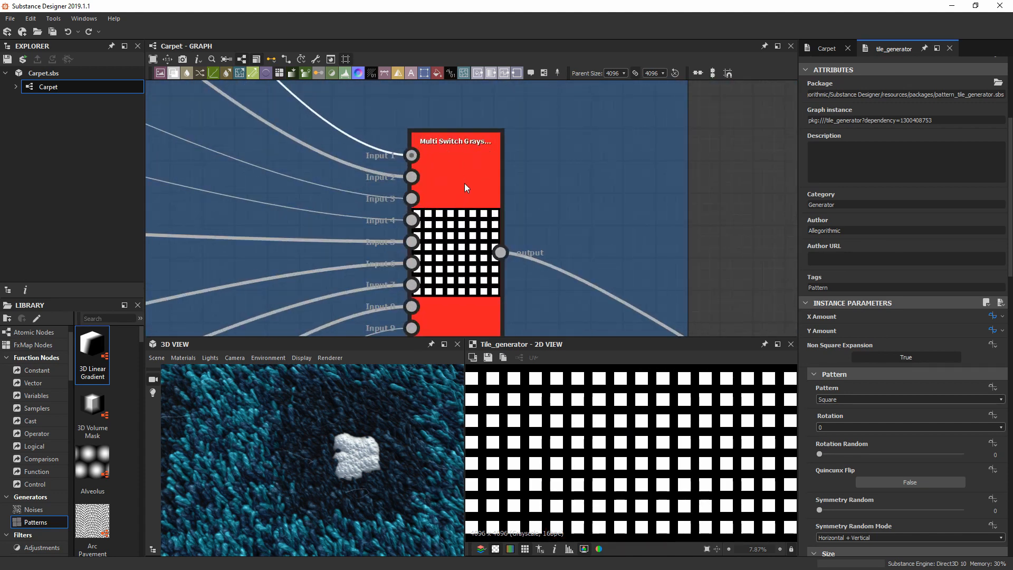
{"action": "scroll", "coordinate": [460, 195], "scroll_direction": "down", "scroll_amount": 2}
{"action": "scroll", "coordinate": [337, 451], "scroll_direction": "down", "scroll_amount": 5}
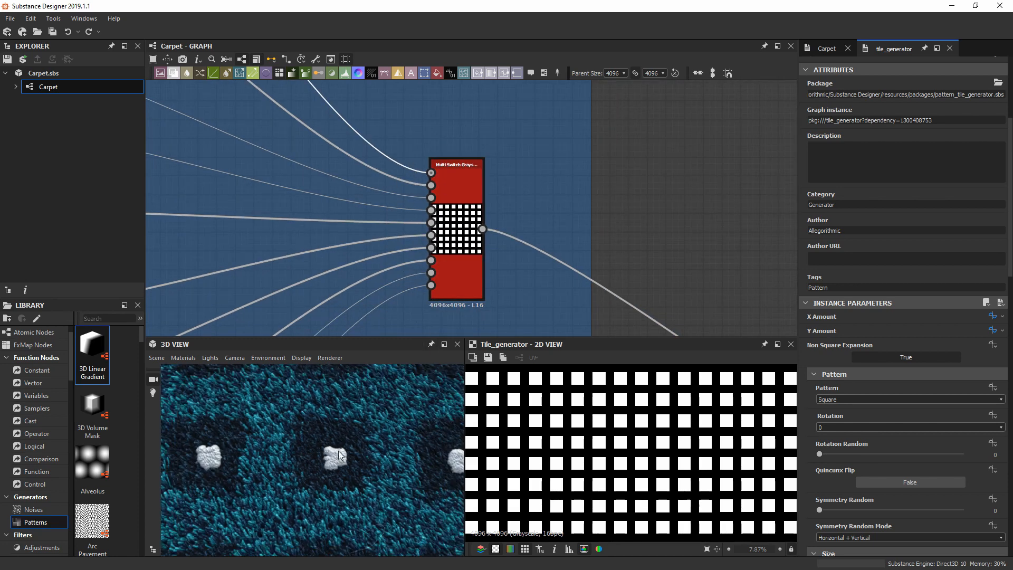
{"action": "middle_click_drag", "start_coordinate": [337, 424], "coordinate": [336, 474]}
{"action": "scroll", "coordinate": [271, 235], "scroll_direction": "down", "scroll_amount": 4}
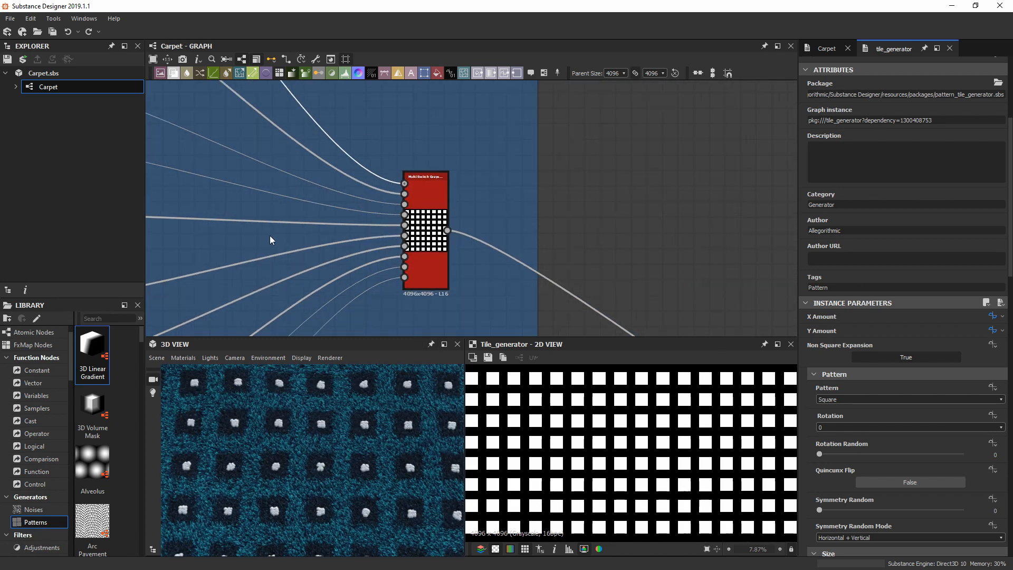
Return to the Carpet graph's input parameters and collapse Primary Color A, Primary Color B and the Secondary Color's Design Type
{"action": "middle_click_drag", "start_coordinate": [277, 226], "coordinate": [500, 255]}
{"action": "double_click", "coordinate": [767, 179]}
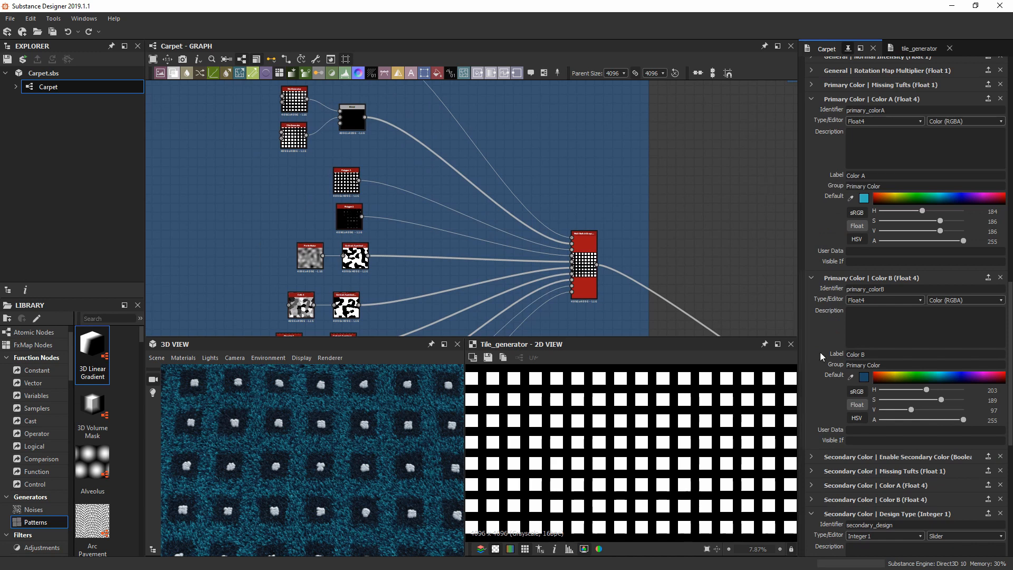
{"action": "scroll", "coordinate": [835, 321], "scroll_direction": "down", "scroll_amount": 3}
{"action": "scroll", "coordinate": [826, 298], "scroll_direction": "up", "scroll_amount": 3}
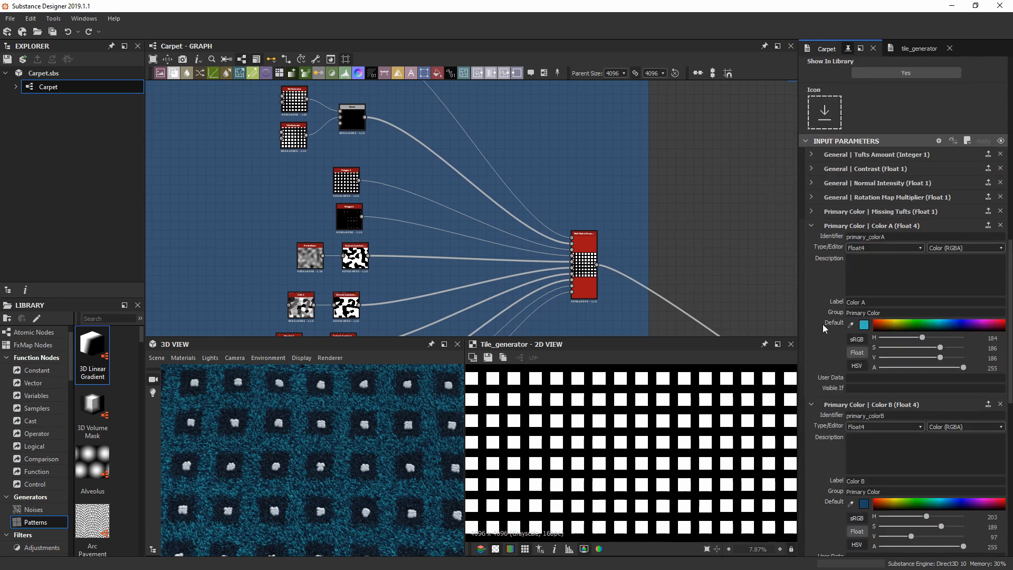
{"action": "left_click", "coordinate": [811, 240]}
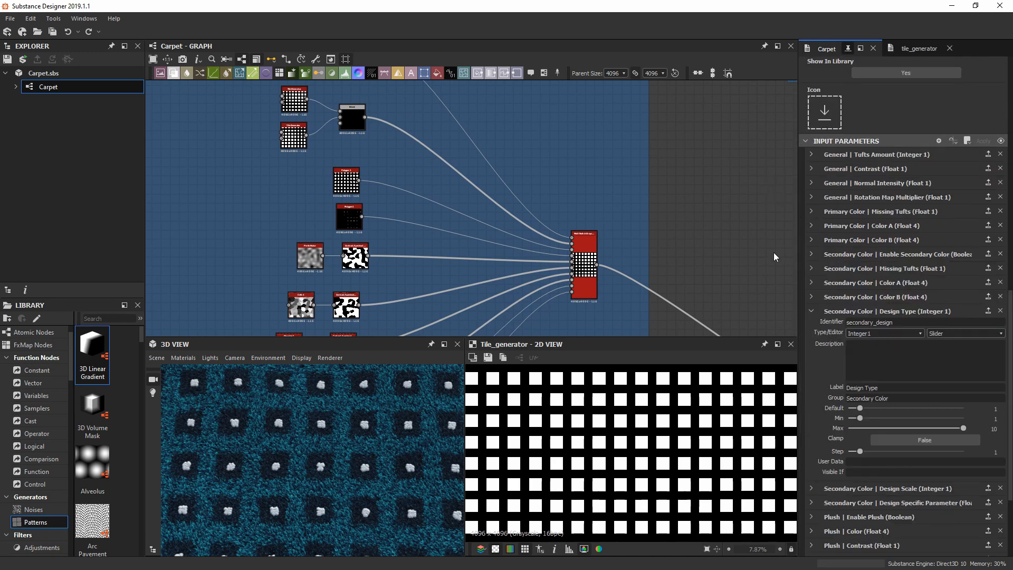
{"action": "left_click", "coordinate": [823, 311]}
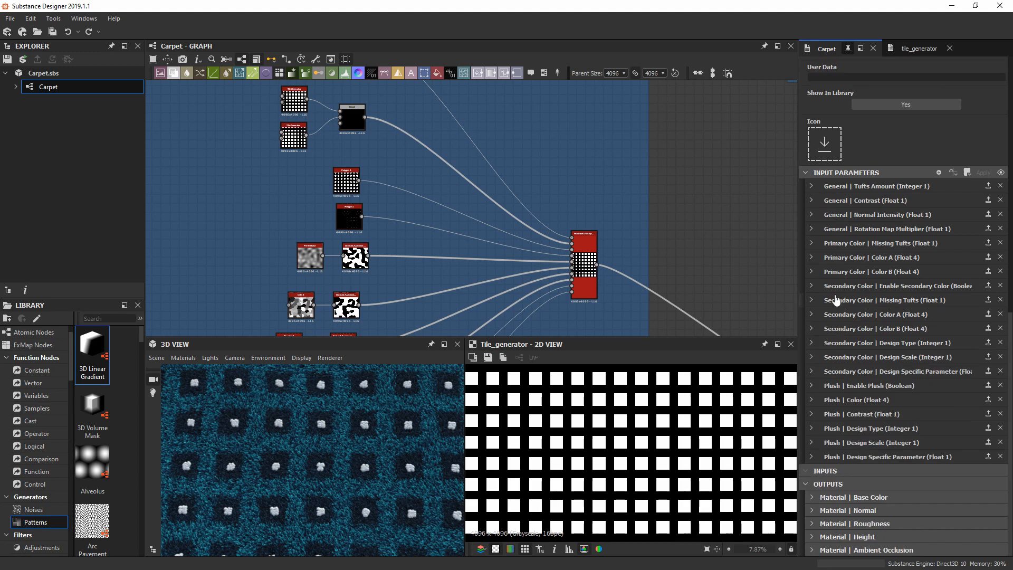
Expand the Secondary Color's Design Type input parameter and set its default to 3
{"action": "left_click", "coordinate": [812, 343]}
{"action": "scroll", "coordinate": [838, 275], "scroll_direction": "down", "scroll_amount": 3}
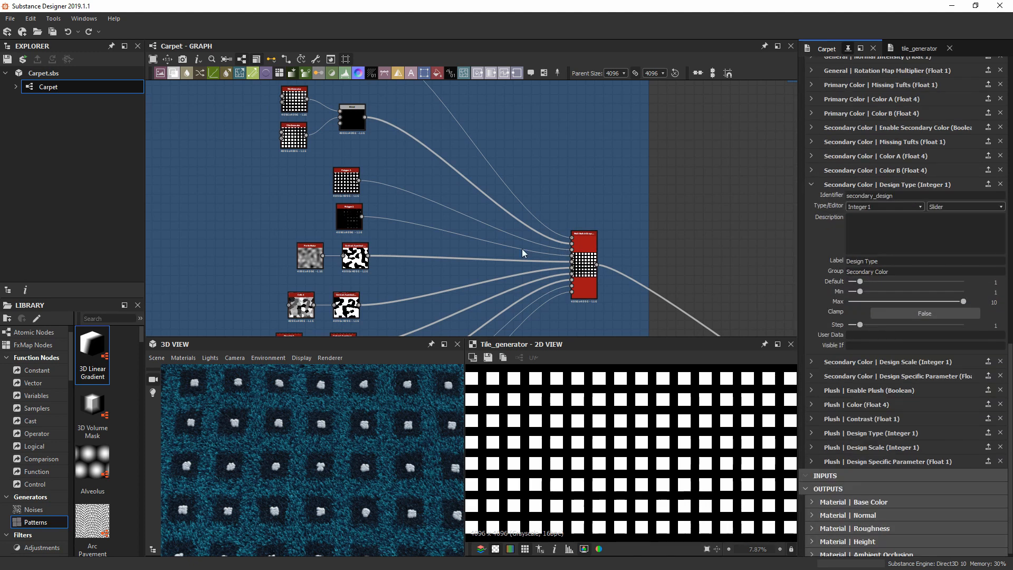
{"action": "middle_click_drag", "start_coordinate": [522, 249], "coordinate": [542, 224]}
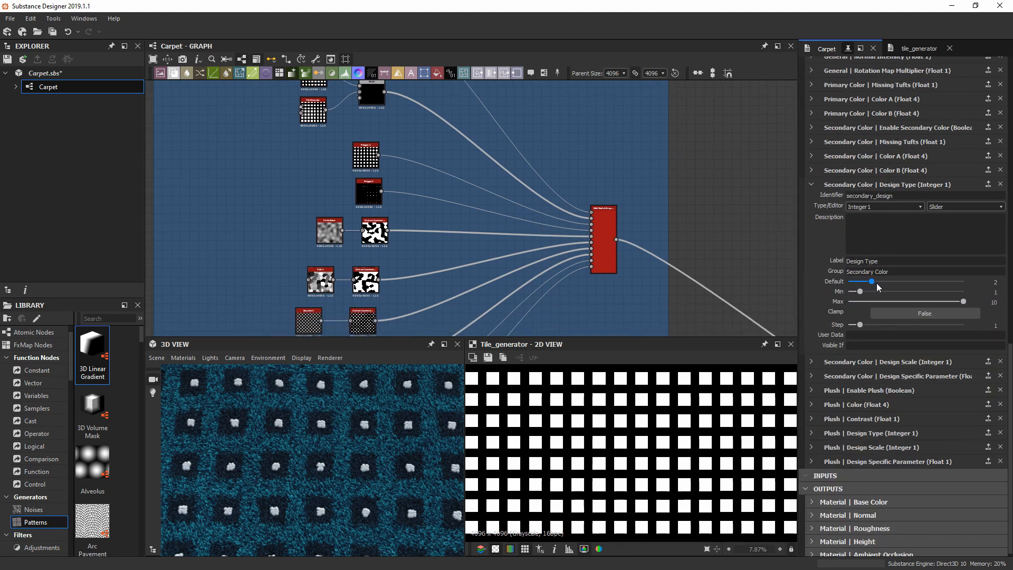
{"action": "left_click_drag", "start_coordinate": [876, 282], "coordinate": [883, 283]}
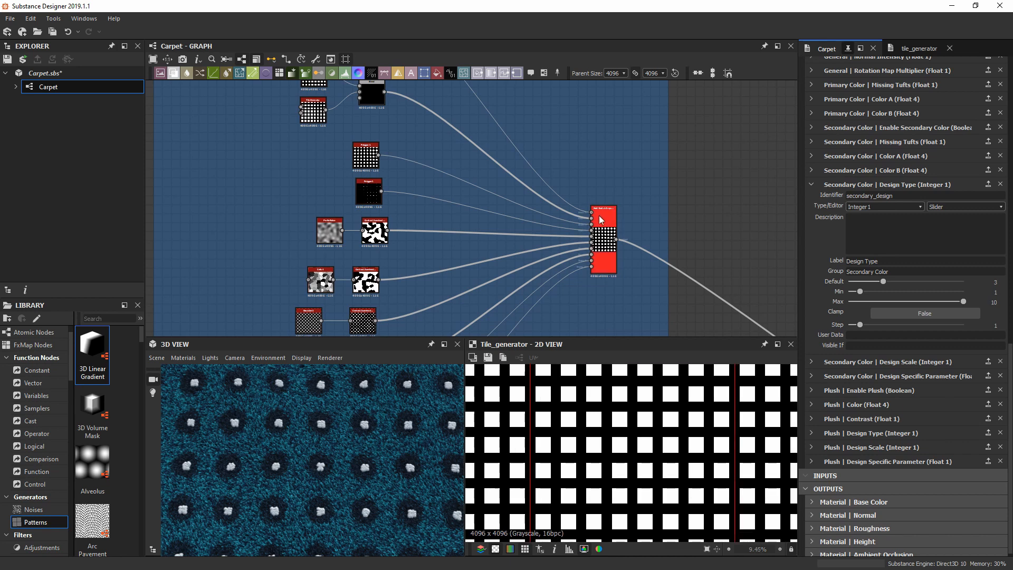
Preview the Multi Switch Grayscale node in the 2D view and inspect the carpet's secondary color pattern up close in the 3D view
{"action": "double_click", "coordinate": [604, 238]}
{"action": "scroll", "coordinate": [327, 480], "scroll_direction": "up", "scroll_amount": 5}
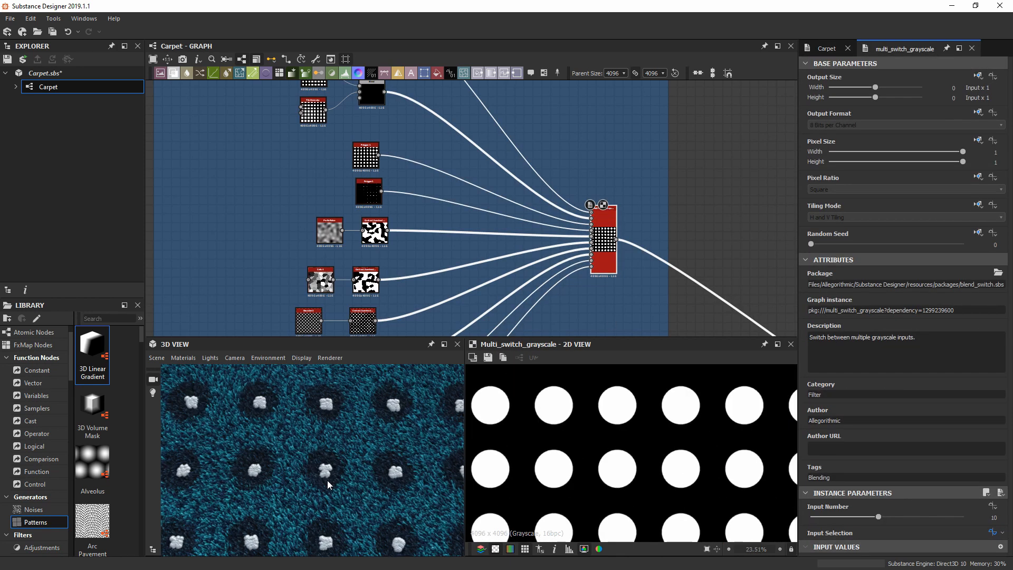
{"action": "scroll", "coordinate": [281, 472], "scroll_direction": "up", "scroll_amount": 3}
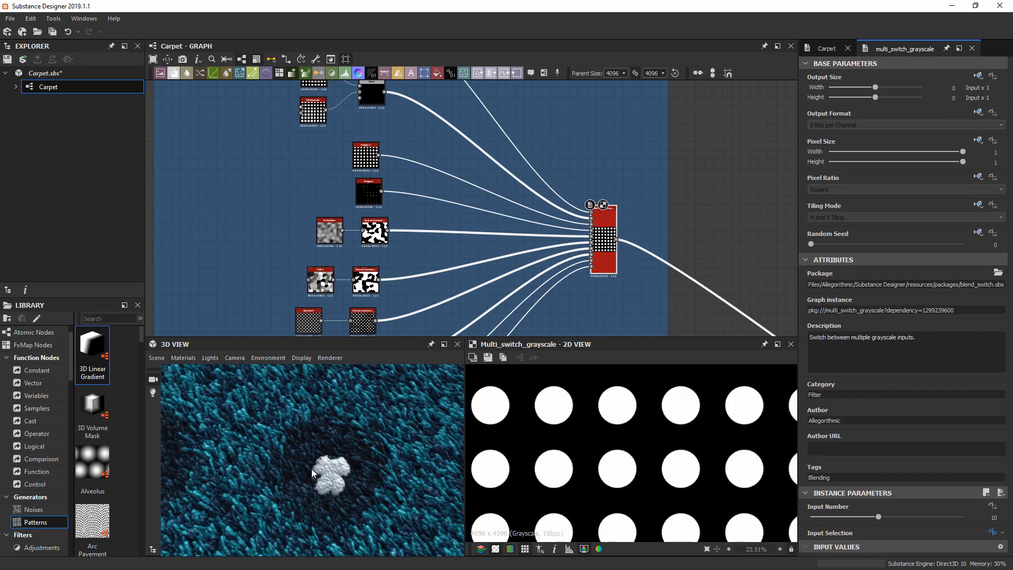
{"action": "scroll", "coordinate": [280, 444], "scroll_direction": "down", "scroll_amount": 3}
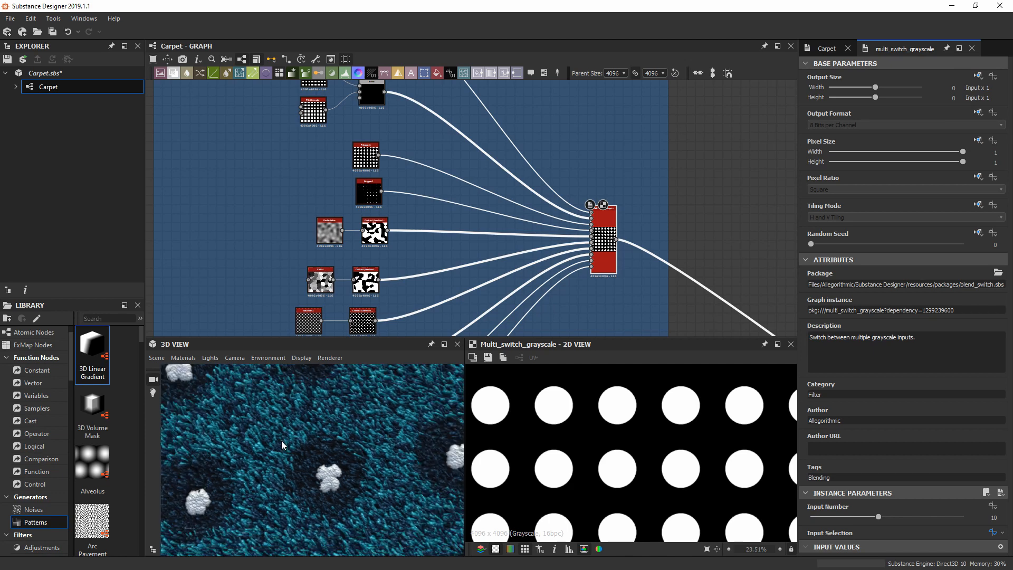
{"action": "left_click_drag", "start_coordinate": [280, 442], "coordinate": [309, 382]}
{"action": "scroll", "coordinate": [287, 476], "scroll_direction": "up", "scroll_amount": 2}
{"action": "scroll", "coordinate": [269, 463], "scroll_direction": "up", "scroll_amount": 3}
{"action": "middle_click_drag", "start_coordinate": [269, 464], "coordinate": [325, 440]}
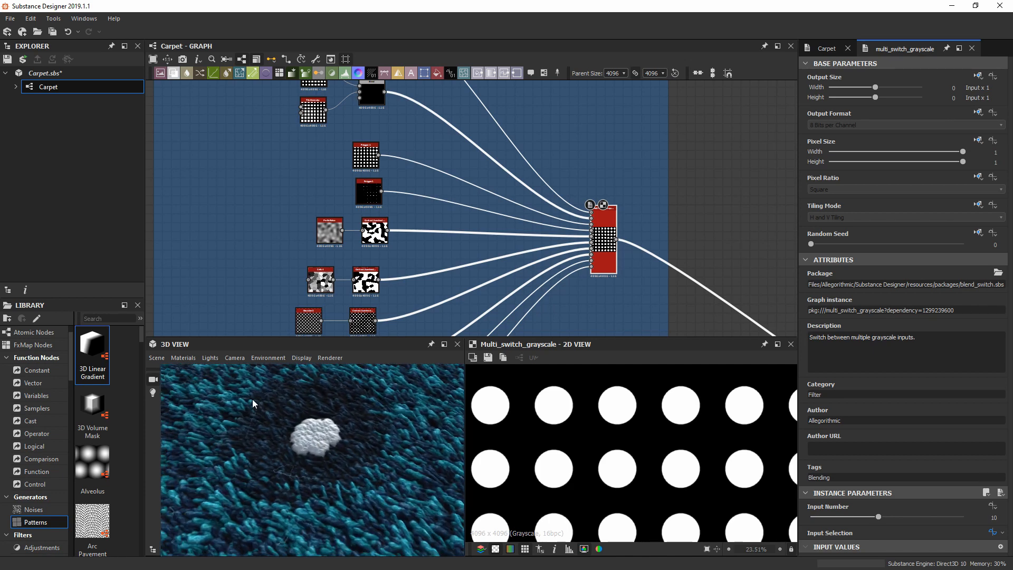
{"action": "scroll", "coordinate": [295, 457], "scroll_direction": "down", "scroll_amount": 3}
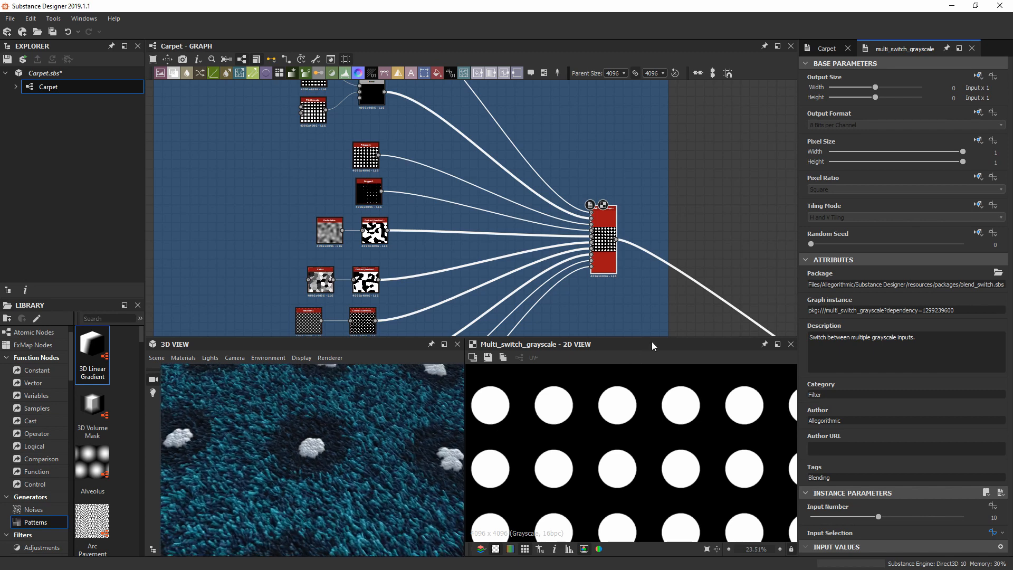
Examine the Multi Switch Grayscale node's inputs and the pattern nodes feeding it, down to Mesh 1, the checker pattern and Stripes
{"action": "middle_click_drag", "start_coordinate": [510, 237], "coordinate": [510, 161]}
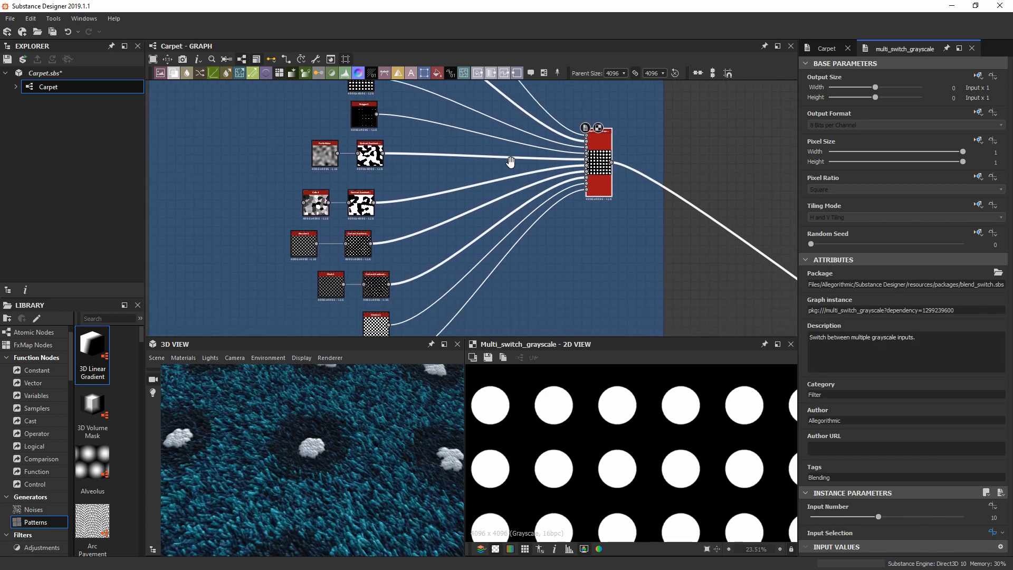
{"action": "scroll", "coordinate": [594, 167], "scroll_direction": "up", "scroll_amount": 7}
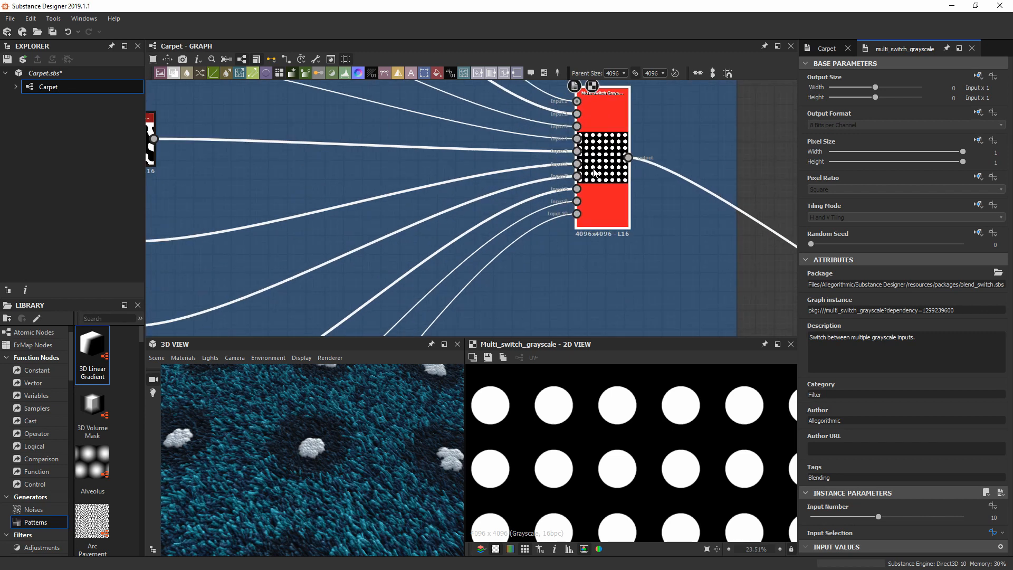
{"action": "scroll", "coordinate": [458, 152], "scroll_direction": "down", "scroll_amount": 6}
{"action": "middle_click_drag", "start_coordinate": [371, 201], "coordinate": [473, 163]}
{"action": "middle_click_drag", "start_coordinate": [405, 257], "coordinate": [433, 188]}
{"action": "scroll", "coordinate": [383, 245], "scroll_direction": "up", "scroll_amount": 4}
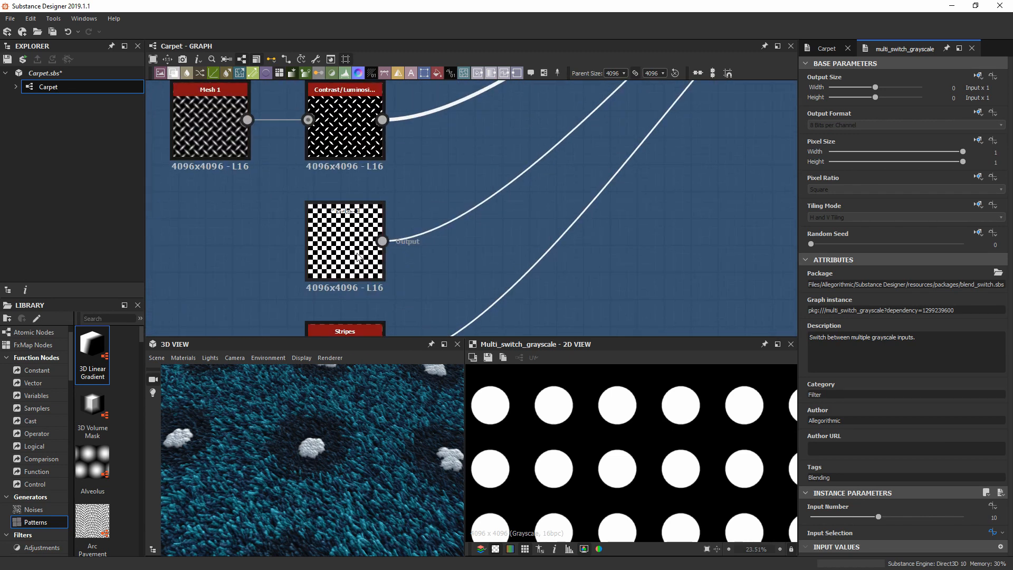
{"action": "middle_click_drag", "start_coordinate": [344, 223], "coordinate": [337, 250]}
{"action": "scroll", "coordinate": [341, 249], "scroll_direction": "down", "scroll_amount": 3}
{"action": "middle_click_drag", "start_coordinate": [497, 196], "coordinate": [385, 304]}
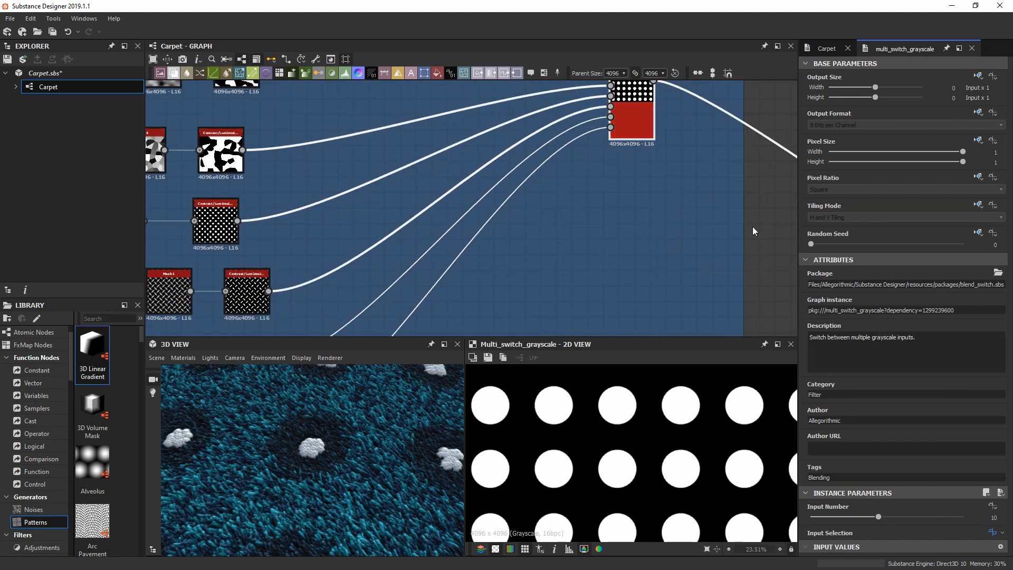
Return to the Carpet graph's parameters, set the Secondary Color's Design Type default to 9 and inspect the carpet in 3D
{"action": "left_click", "coordinate": [821, 49]}
{"action": "scroll", "coordinate": [918, 296], "scroll_direction": "down", "scroll_amount": 1}
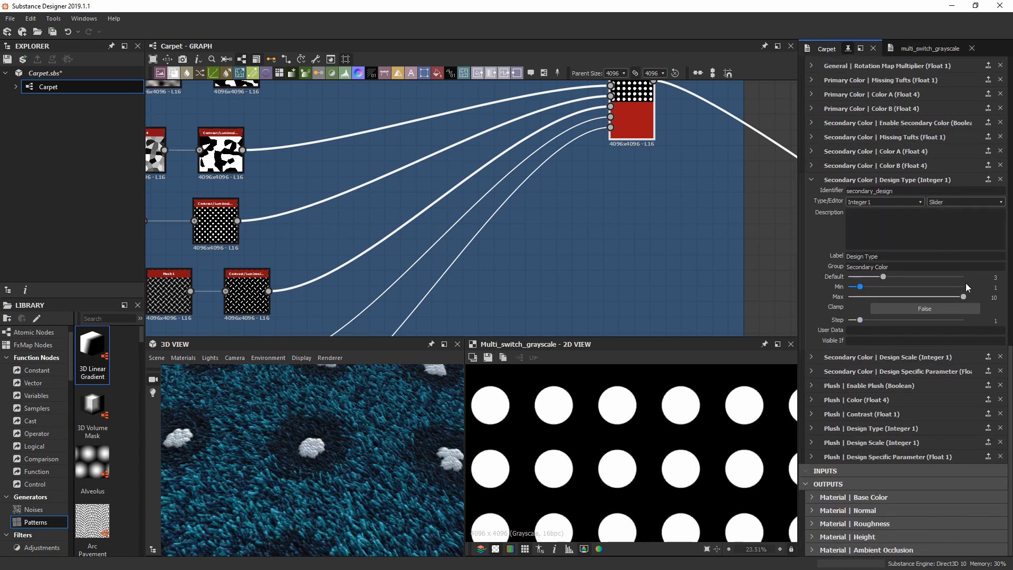
{"action": "left_click", "coordinate": [952, 275]}
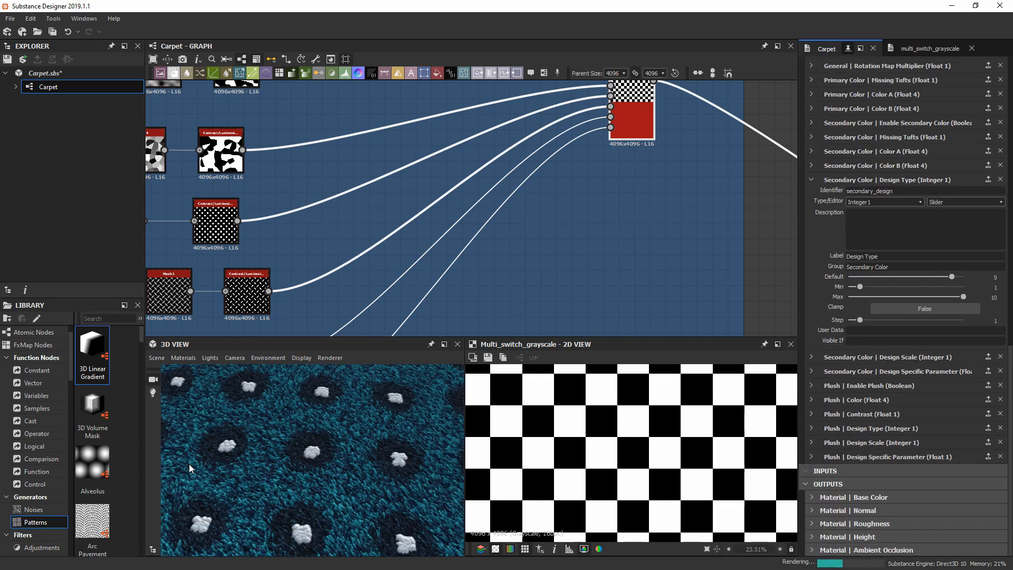
{"action": "left_click_drag", "start_coordinate": [189, 464], "coordinate": [299, 458]}
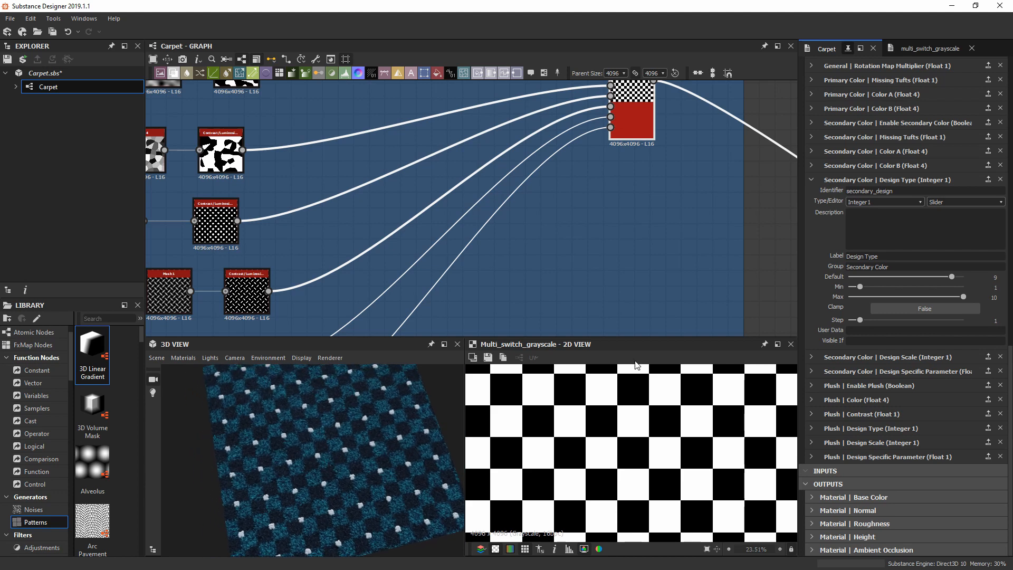
Set the Secondary Color's Design Type default to 1 and bring its whole pattern frame into view
{"action": "left_click_drag", "start_coordinate": [952, 277], "coordinate": [860, 277]}
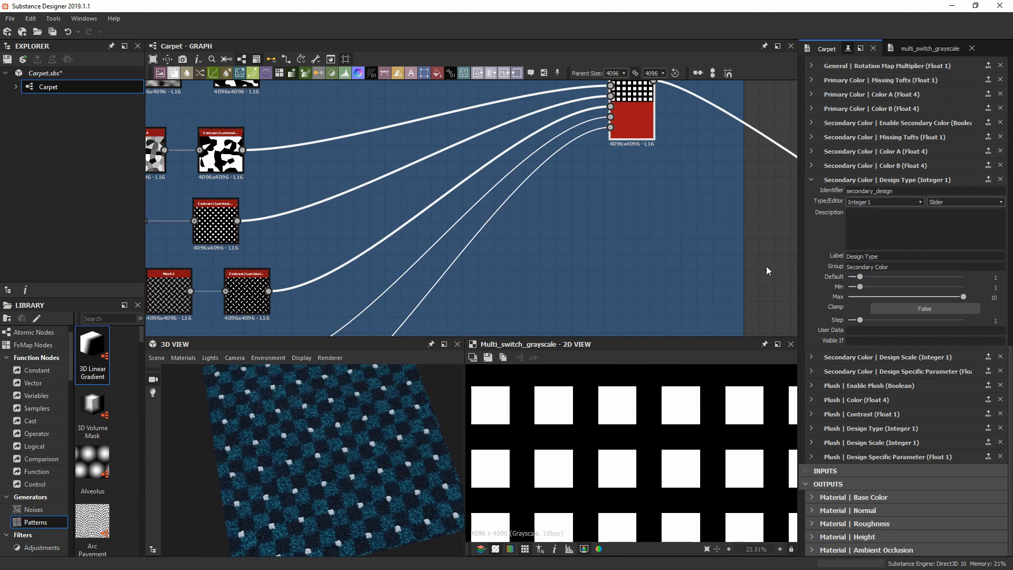
{"action": "scroll", "coordinate": [585, 248], "scroll_direction": "down", "scroll_amount": 3}
{"action": "middle_click_drag", "start_coordinate": [584, 246], "coordinate": [595, 288]}
{"action": "scroll", "coordinate": [373, 152], "scroll_direction": "down", "scroll_amount": 3}
{"action": "middle_click_drag", "start_coordinate": [399, 188], "coordinate": [448, 223]}
{"action": "scroll", "coordinate": [438, 152], "scroll_direction": "down", "scroll_amount": 1}
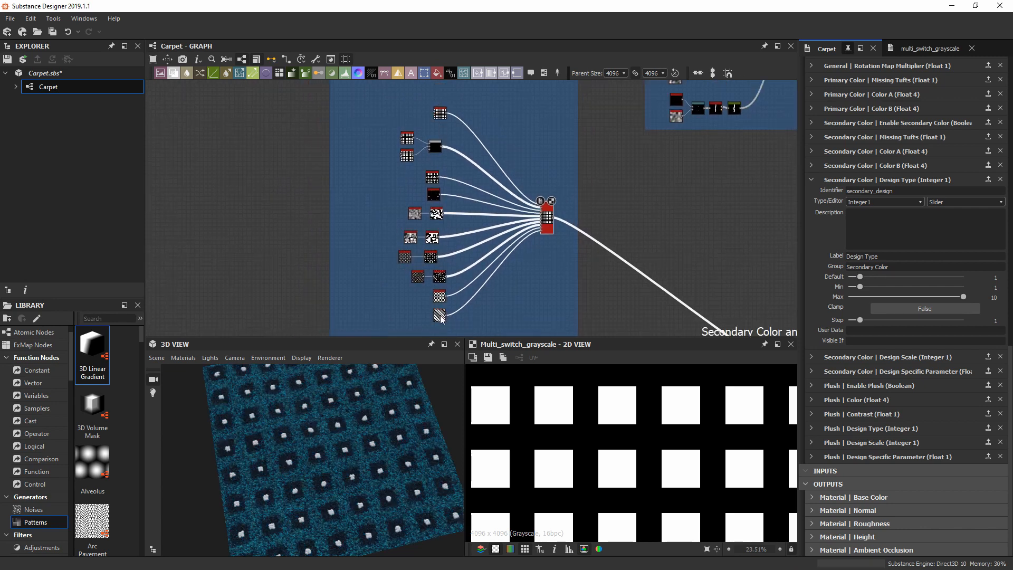
Look through the upper pattern nodes of the secondary color frame and preview the Polygon 1 node with the small triangles in 2D
{"action": "scroll", "coordinate": [441, 316], "scroll_direction": "up", "scroll_amount": 4}
{"action": "middle_click_drag", "start_coordinate": [428, 177], "coordinate": [457, 337]}
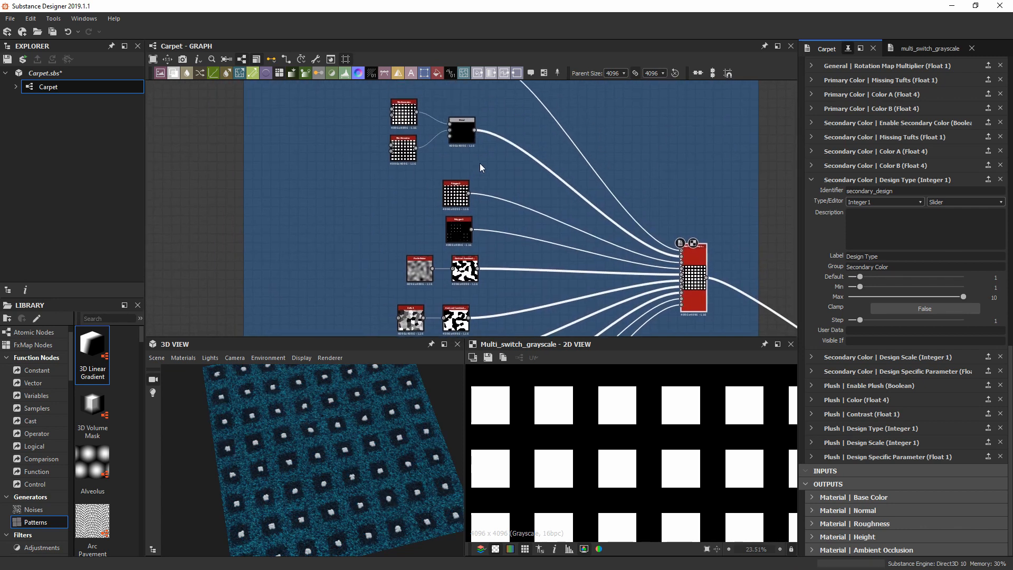
{"action": "middle_click_drag", "start_coordinate": [482, 168], "coordinate": [433, 158]}
{"action": "scroll", "coordinate": [480, 232], "scroll_direction": "up", "scroll_amount": 4}
{"action": "scroll", "coordinate": [443, 254], "scroll_direction": "down", "scroll_amount": 4}
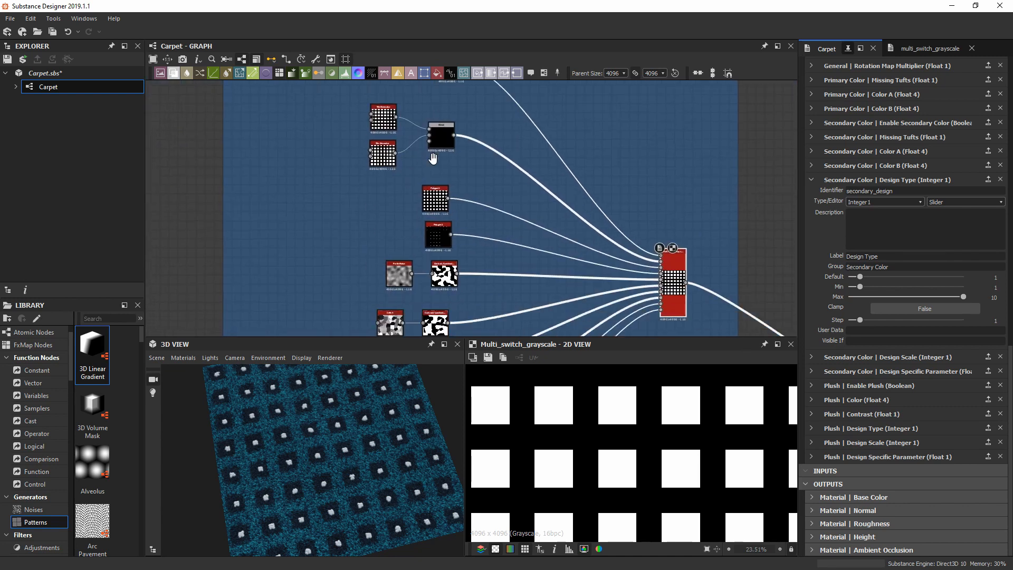
{"action": "scroll", "coordinate": [432, 158], "scroll_direction": "up", "scroll_amount": 4}
{"action": "middle_click_drag", "start_coordinate": [437, 261], "coordinate": [438, 180]}
{"action": "scroll", "coordinate": [439, 180], "scroll_direction": "up", "scroll_amount": 3}
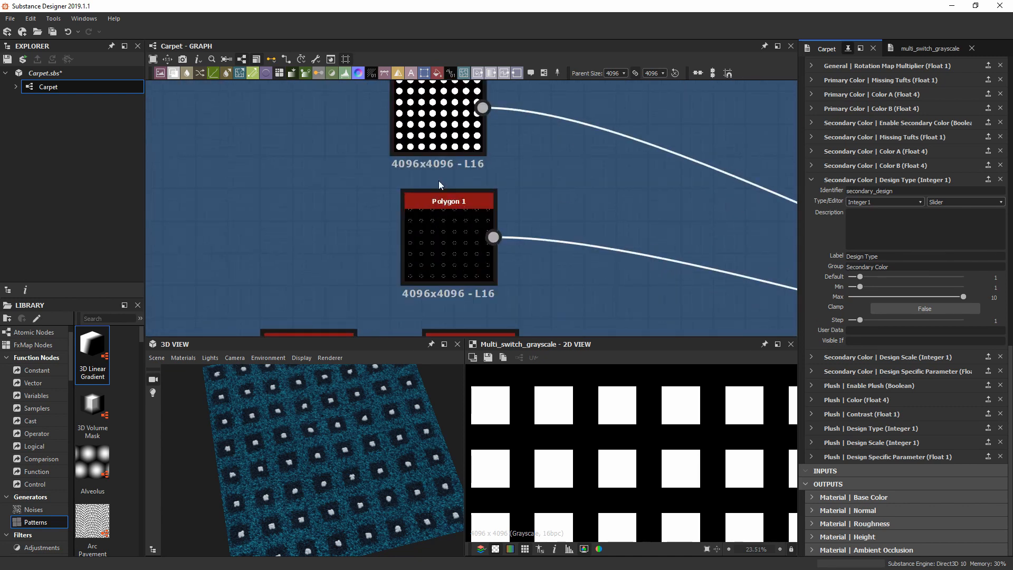
{"action": "double_click", "coordinate": [457, 255]}
Preview the Contrast/Luminosity node fed by Perlin Noise and examine its tiling in the 2D view
{"action": "scroll", "coordinate": [457, 254], "scroll_direction": "down", "scroll_amount": 5}
{"action": "middle_click_drag", "start_coordinate": [457, 267], "coordinate": [460, 163]}
{"action": "scroll", "coordinate": [464, 232], "scroll_direction": "up", "scroll_amount": 3}
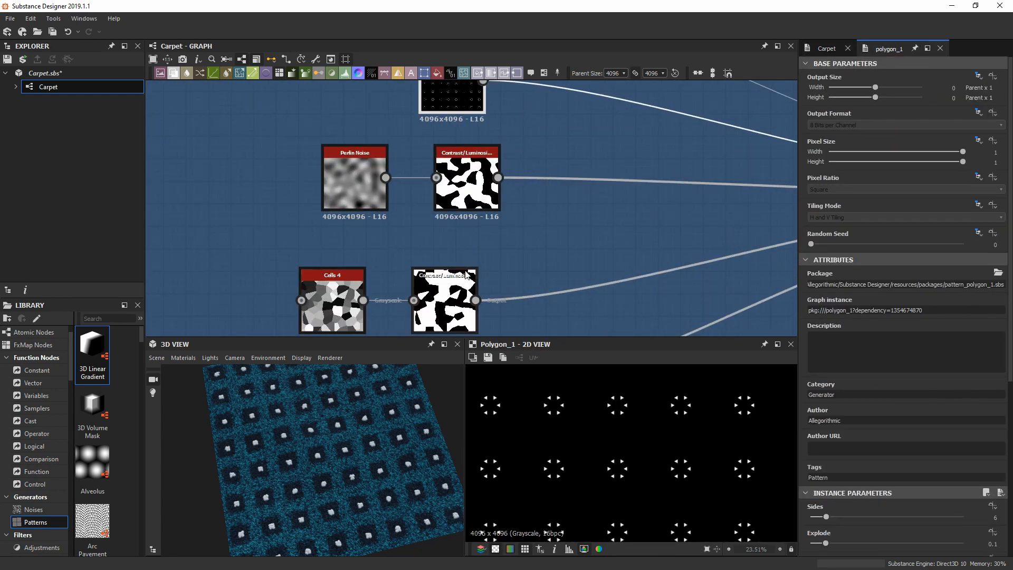
{"action": "middle_click_drag", "start_coordinate": [422, 198], "coordinate": [426, 184]}
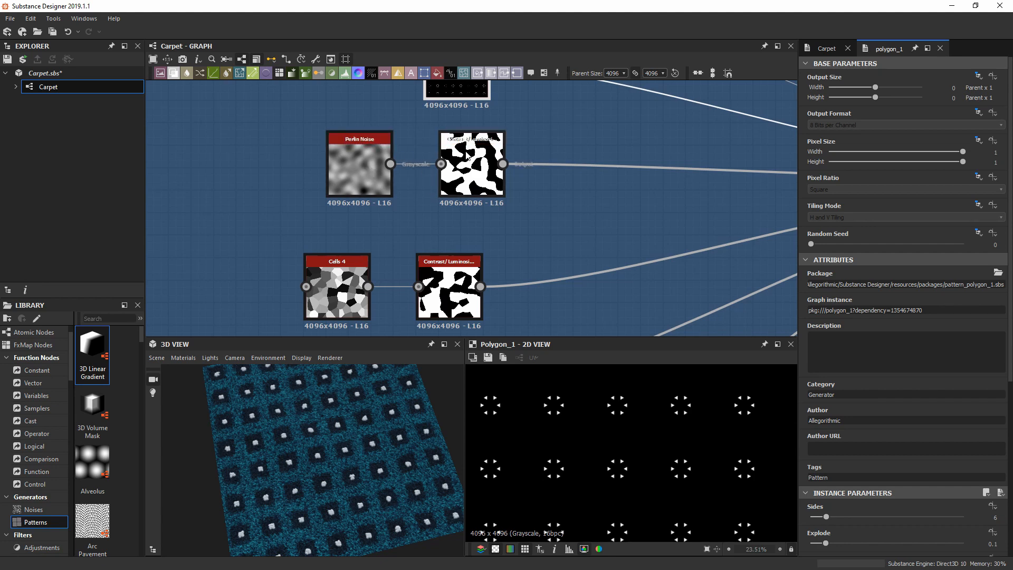
{"action": "double_click", "coordinate": [450, 139]}
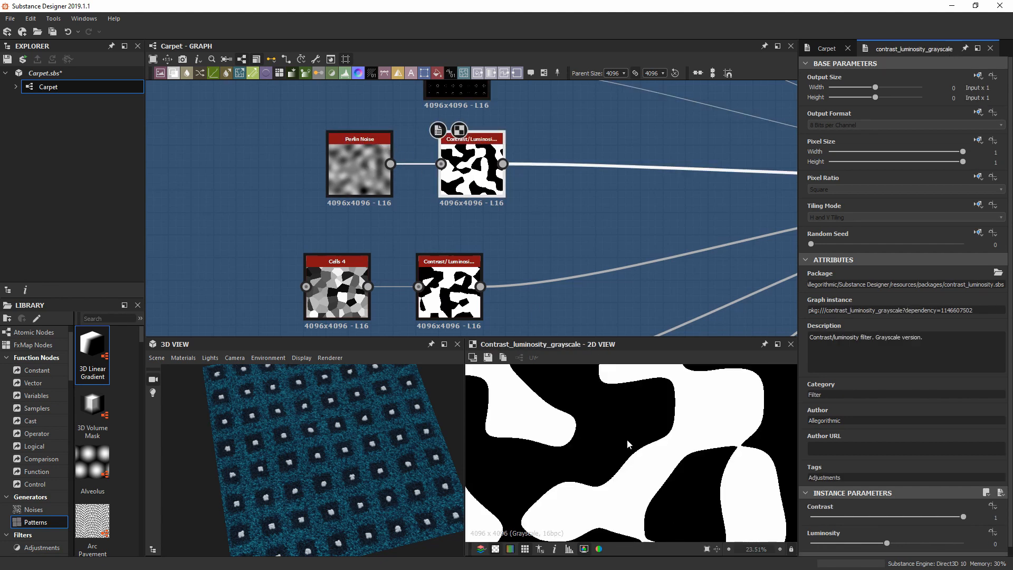
{"action": "scroll", "coordinate": [627, 444], "scroll_direction": "down", "scroll_amount": 5}
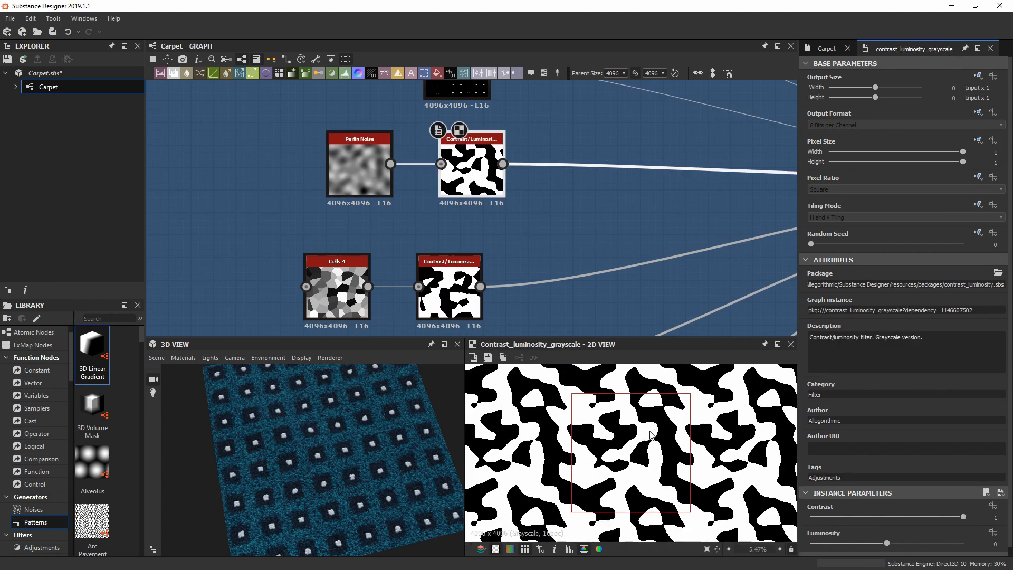
Preview the Contrast/Luminosity node fed by Cells 4 and examine its angular pattern in the 2D view
{"action": "middle_click_drag", "start_coordinate": [529, 215], "coordinate": [534, 76]}
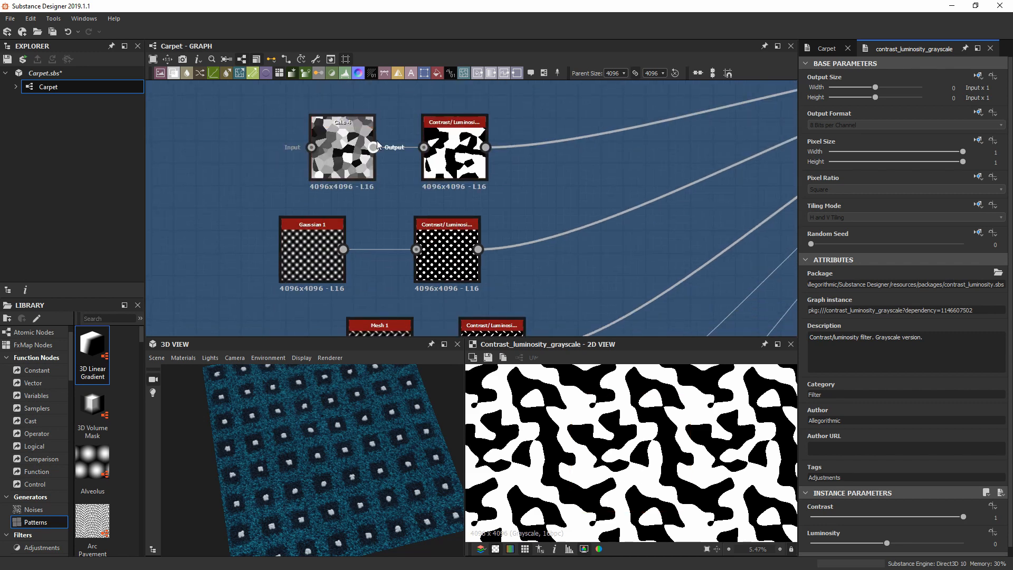
{"action": "double_click", "coordinate": [481, 169]}
{"action": "scroll", "coordinate": [654, 467], "scroll_direction": "up", "scroll_amount": 4}
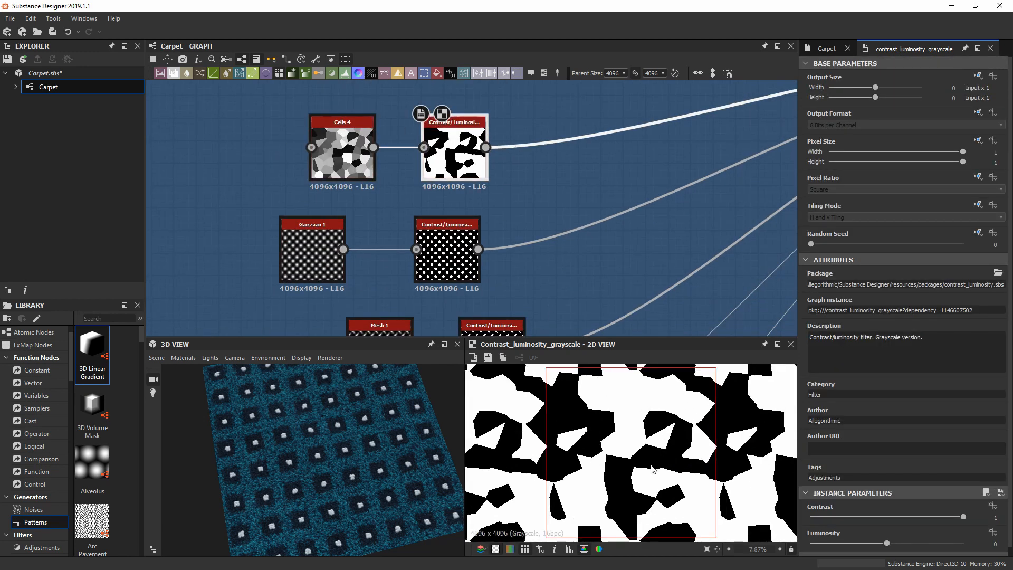
{"action": "scroll", "coordinate": [629, 503], "scroll_direction": "down", "scroll_amount": 2}
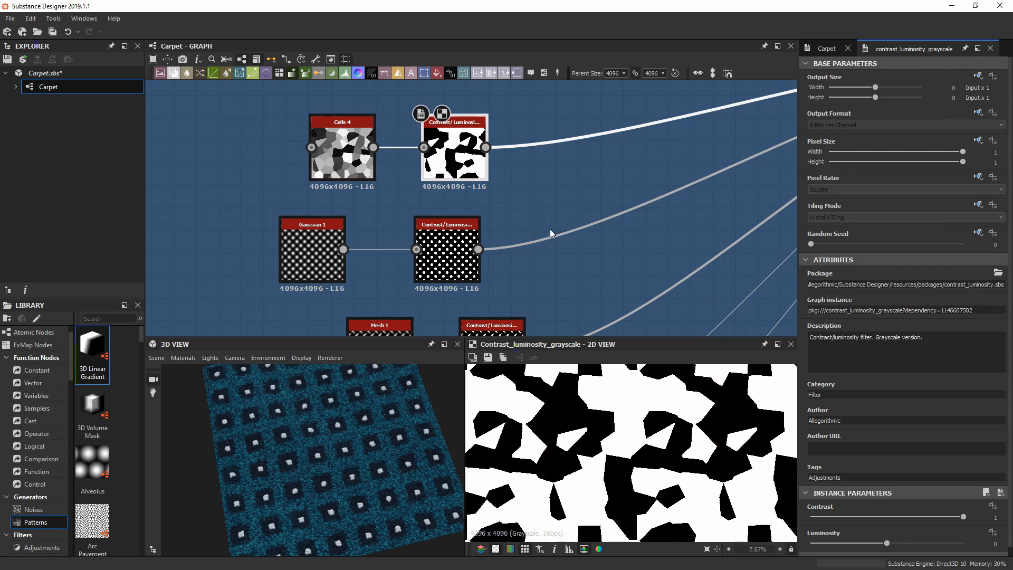
Go to the similar pattern frame below the secondary color one and preview its topmost Tile Generator node in 2D
{"action": "middle_click_drag", "start_coordinate": [523, 293], "coordinate": [524, 252]}
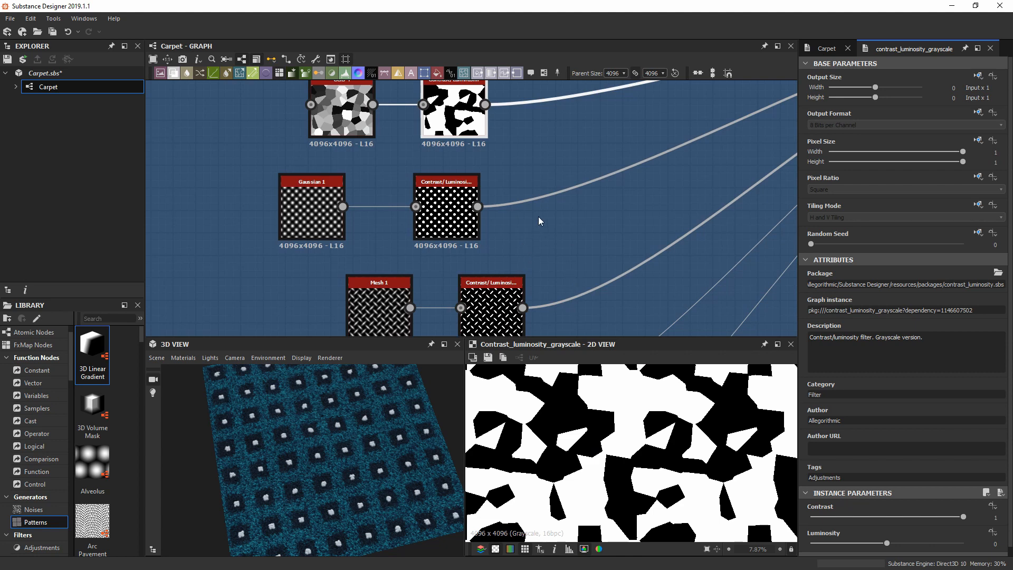
{"action": "scroll", "coordinate": [533, 239], "scroll_direction": "down", "scroll_amount": 8}
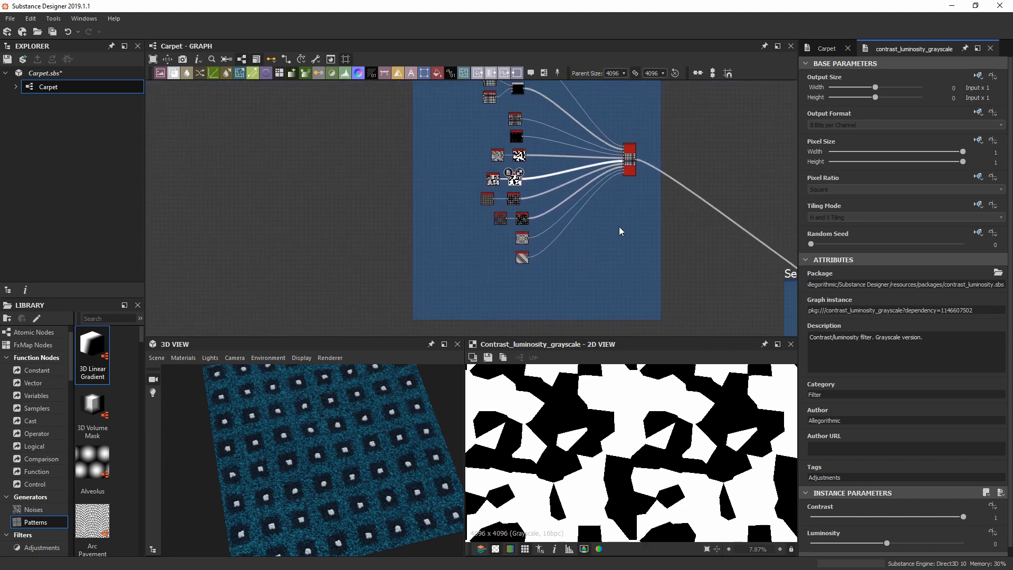
{"action": "scroll", "coordinate": [613, 253], "scroll_direction": "down", "scroll_amount": 5}
{"action": "middle_click_drag", "start_coordinate": [605, 259], "coordinate": [591, 105]}
{"action": "scroll", "coordinate": [600, 185], "scroll_direction": "up", "scroll_amount": 5}
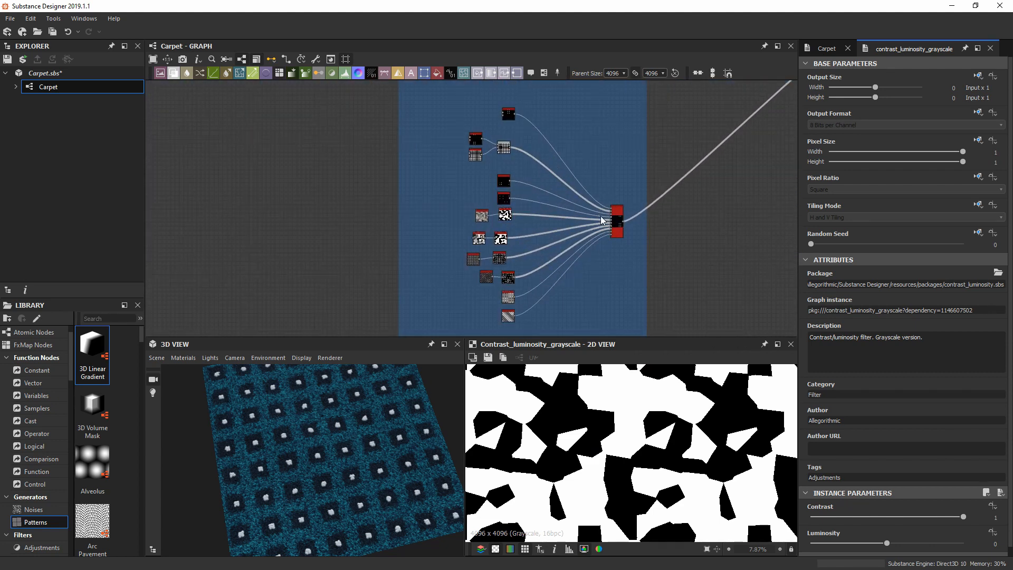
{"action": "scroll", "coordinate": [530, 166], "scroll_direction": "up", "scroll_amount": 4}
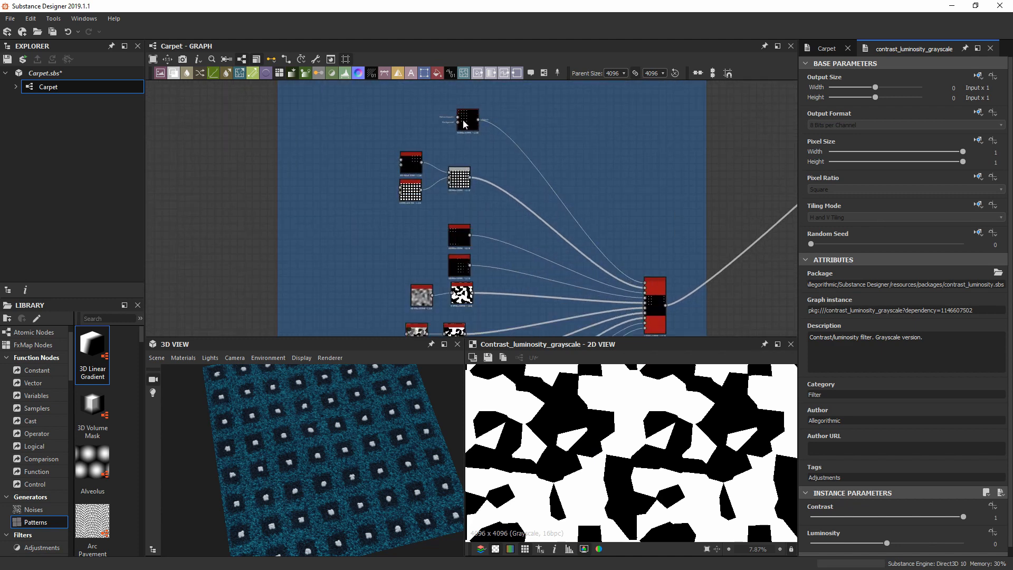
{"action": "double_click", "coordinate": [463, 124]}
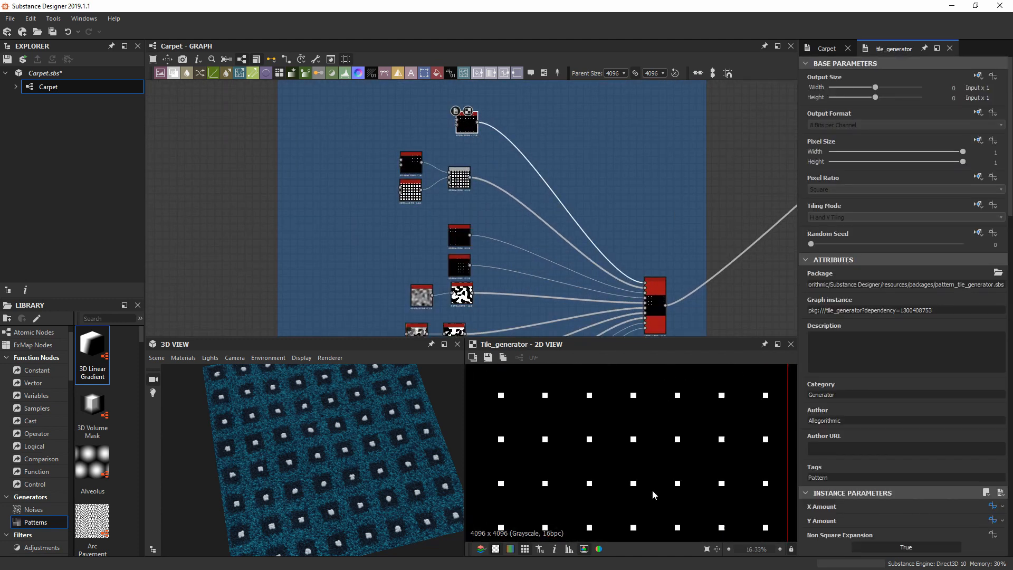
Compare the Tile Generator's small squares in the 2D view with the white plush tufts in the 3D view
{"action": "scroll", "coordinate": [652, 490], "scroll_direction": "up", "scroll_amount": 8}
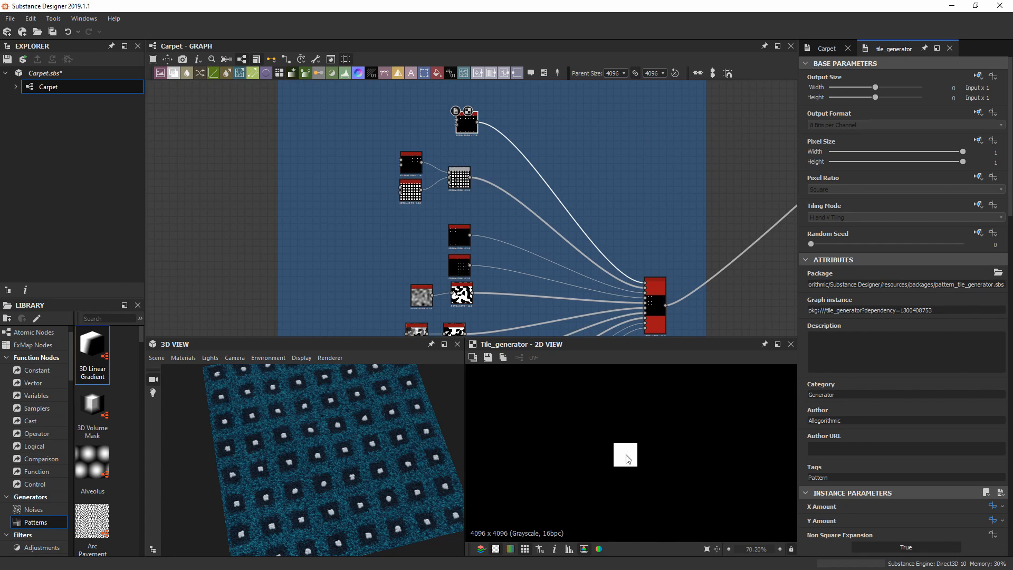
{"action": "scroll", "coordinate": [628, 458], "scroll_direction": "down", "scroll_amount": 6}
{"action": "scroll", "coordinate": [316, 448], "scroll_direction": "up", "scroll_amount": 10}
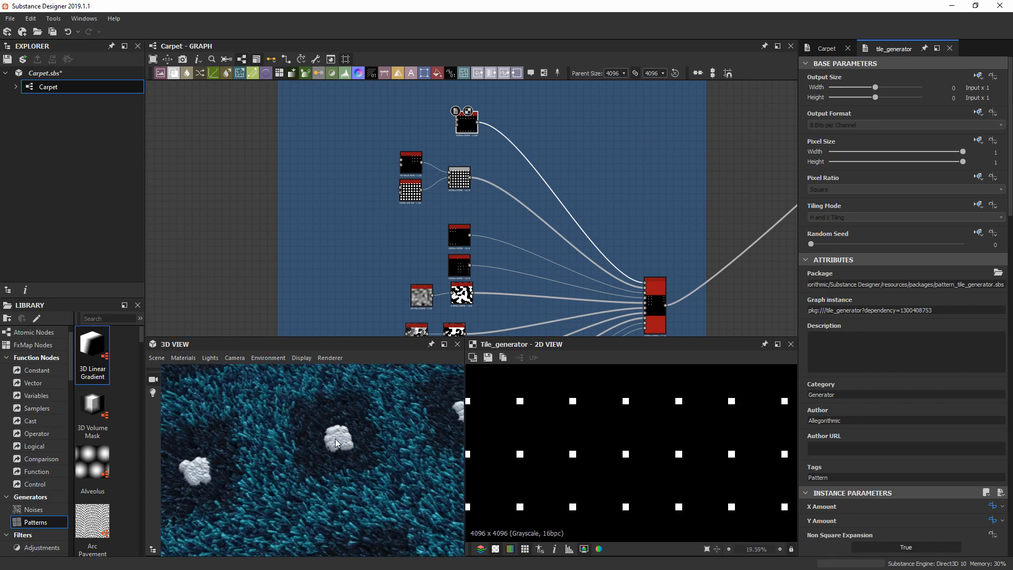
{"action": "left_click_drag", "start_coordinate": [312, 494], "coordinate": [340, 497]}
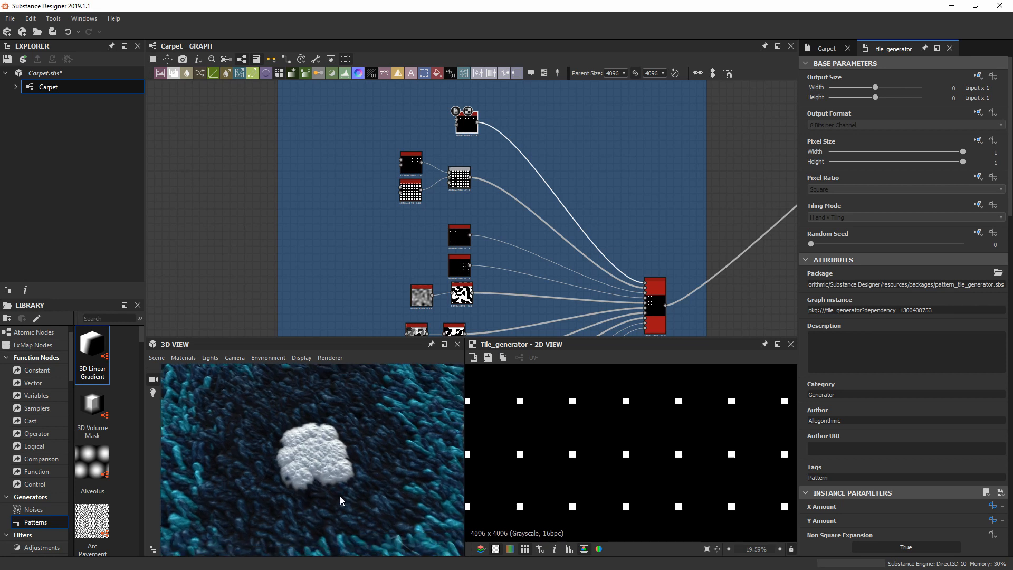
Inspect the white plush tufts on the carpet in the 3D view from afar, at an angle and up close
{"action": "scroll", "coordinate": [398, 412], "scroll_direction": "down", "scroll_amount": 10}
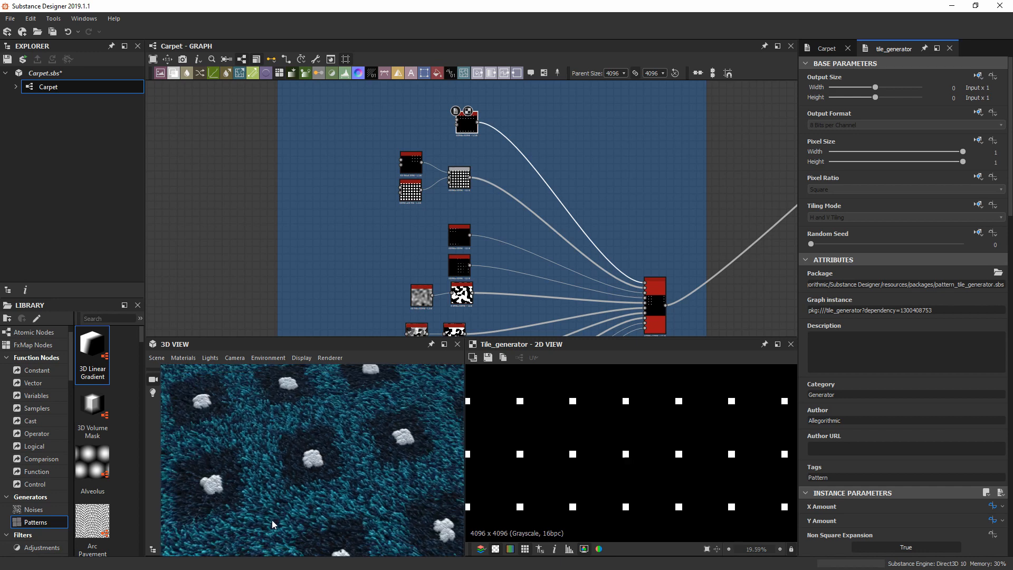
{"action": "scroll", "coordinate": [536, 267], "scroll_direction": "down", "scroll_amount": 3}
{"action": "left_click_drag", "start_coordinate": [316, 522], "coordinate": [401, 422]}
{"action": "scroll", "coordinate": [285, 454], "scroll_direction": "up", "scroll_amount": 5}
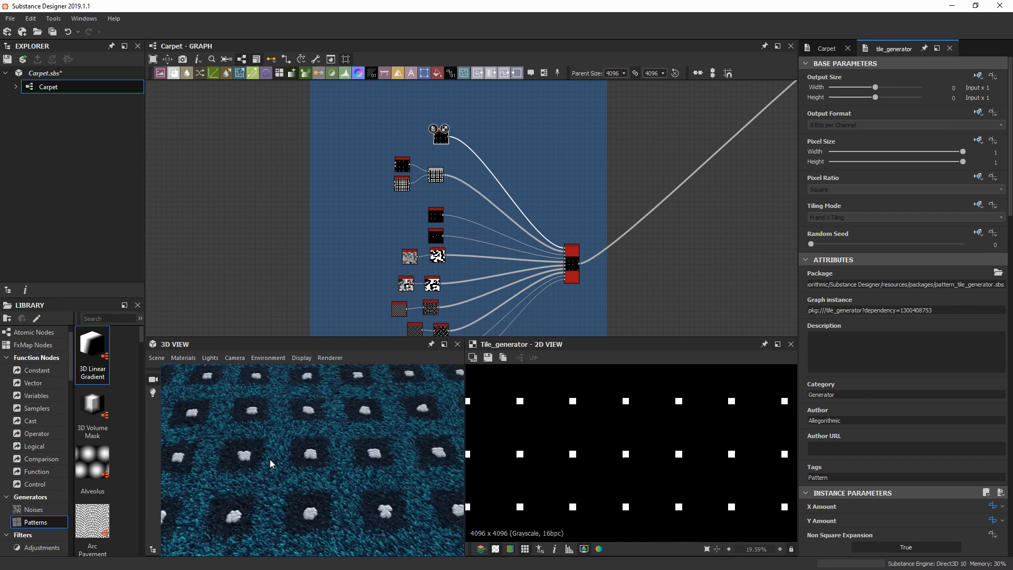
{"action": "scroll", "coordinate": [299, 451], "scroll_direction": "up", "scroll_amount": 4}
{"action": "left_click_drag", "start_coordinate": [302, 467], "coordinate": [293, 422]}
{"action": "scroll", "coordinate": [294, 458], "scroll_direction": "down", "scroll_amount": 1}
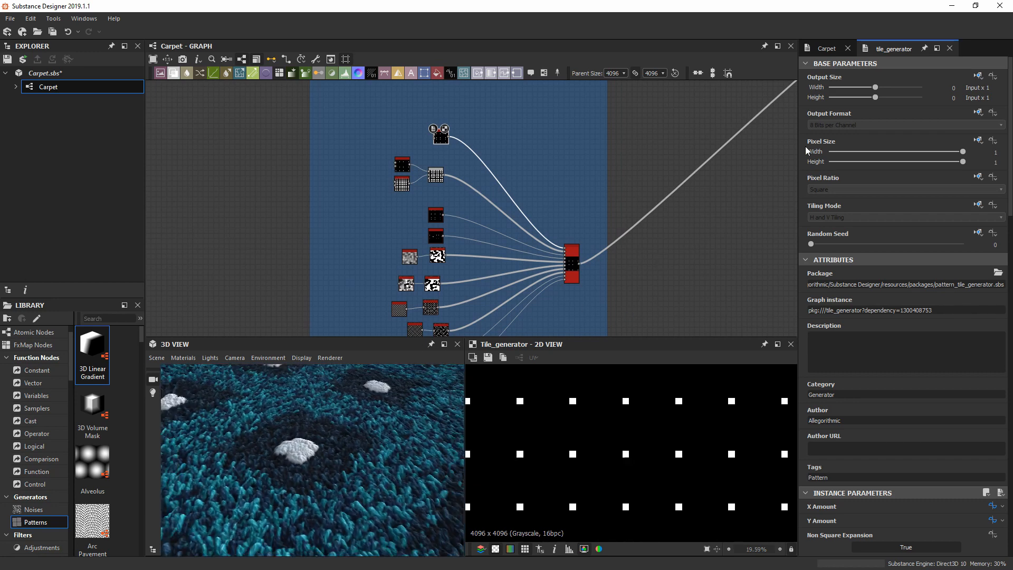
Collapse the Secondary Color Design Type parameter and expand the Plush Design Type parameter among the Carpet graph's input parameters
{"action": "left_click", "coordinate": [840, 48]}
{"action": "left_click", "coordinate": [811, 179]}
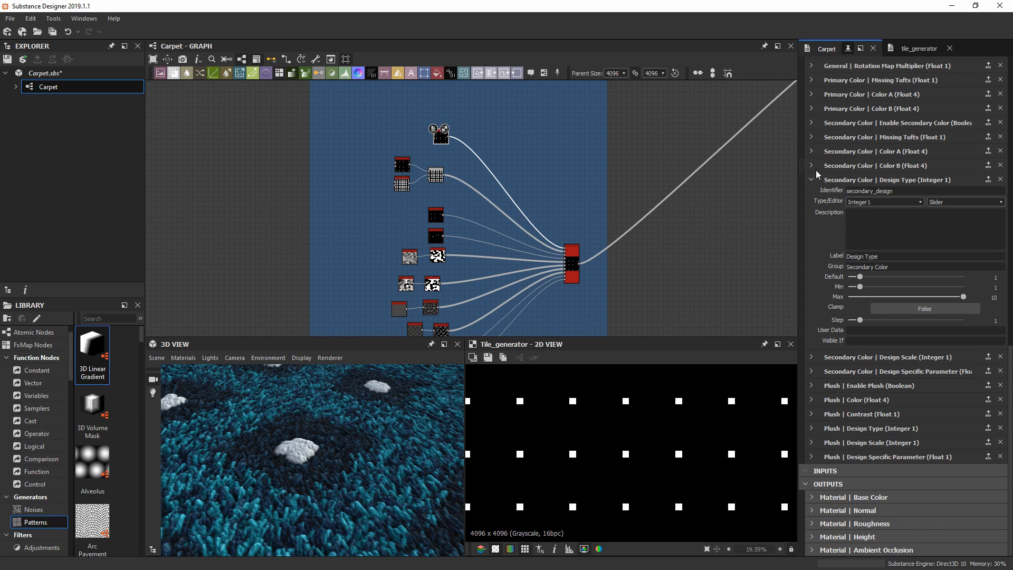
{"action": "left_click", "coordinate": [812, 180]}
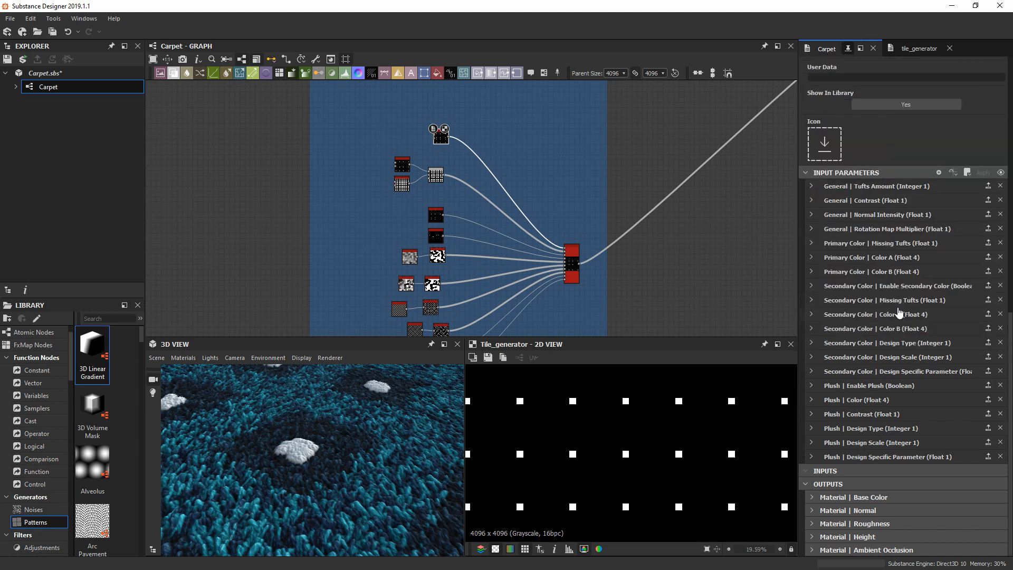
{"action": "left_click", "coordinate": [813, 429]}
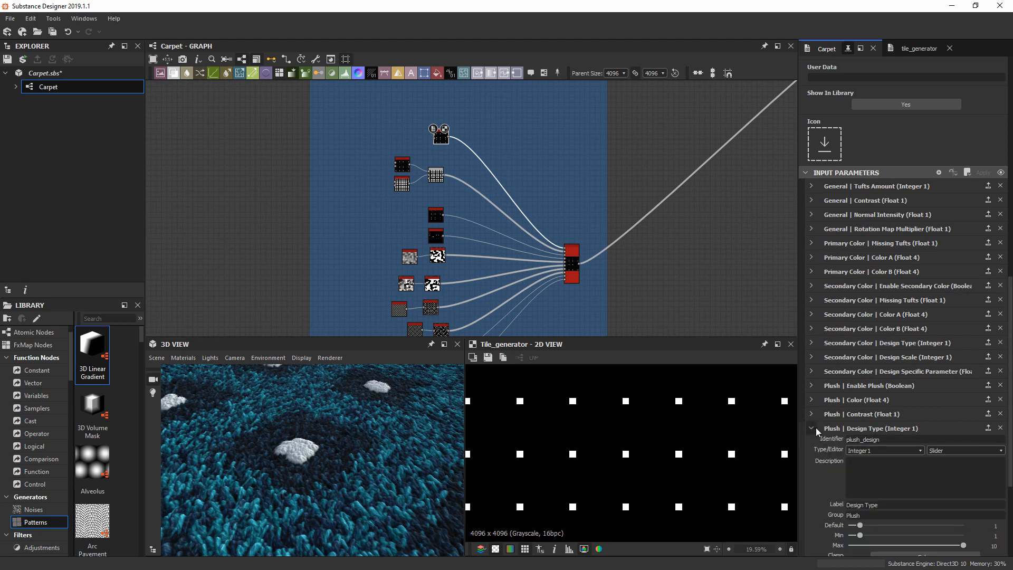
{"action": "scroll", "coordinate": [415, 185], "scroll_direction": "down", "scroll_amount": 2}
Examine the plush pattern frame's source nodes, including the Perlin Noise and Cells 4 branches, and their links to the Multi Switch
{"action": "middle_click_drag", "start_coordinate": [451, 135], "coordinate": [444, 115]}
{"action": "scroll", "coordinate": [445, 114], "scroll_direction": "up", "scroll_amount": 3}
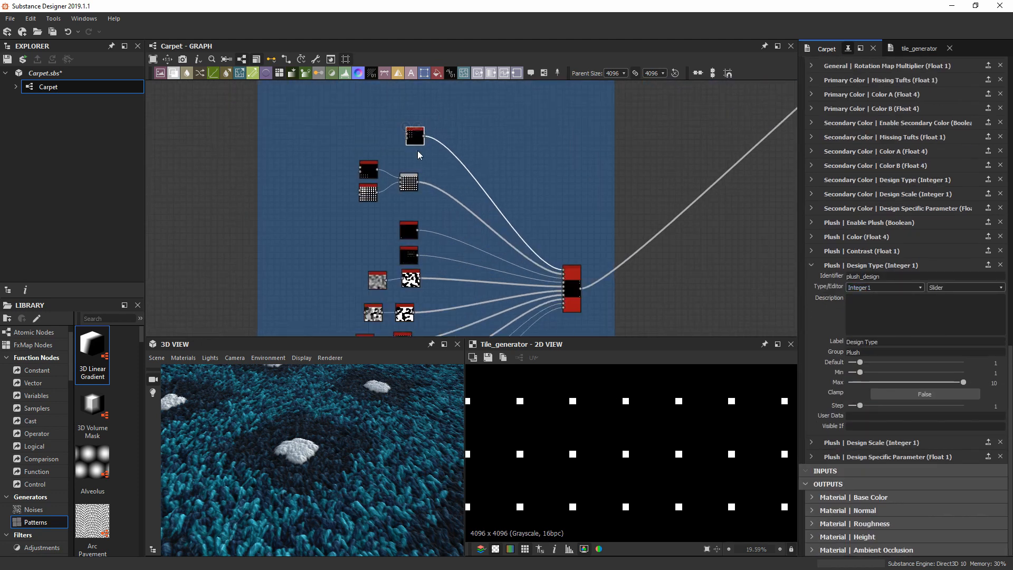
{"action": "middle_click_drag", "start_coordinate": [407, 283], "coordinate": [430, 194]}
{"action": "scroll", "coordinate": [423, 269], "scroll_direction": "up", "scroll_amount": 7}
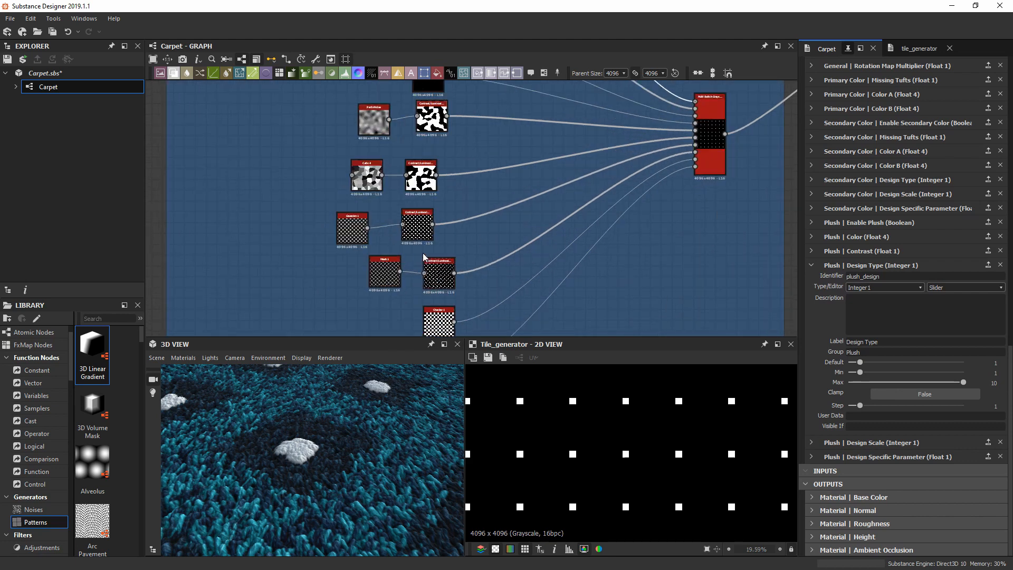
{"action": "middle_click_drag", "start_coordinate": [522, 161], "coordinate": [450, 267]}
{"action": "scroll", "coordinate": [440, 264], "scroll_direction": "down", "scroll_amount": 1}
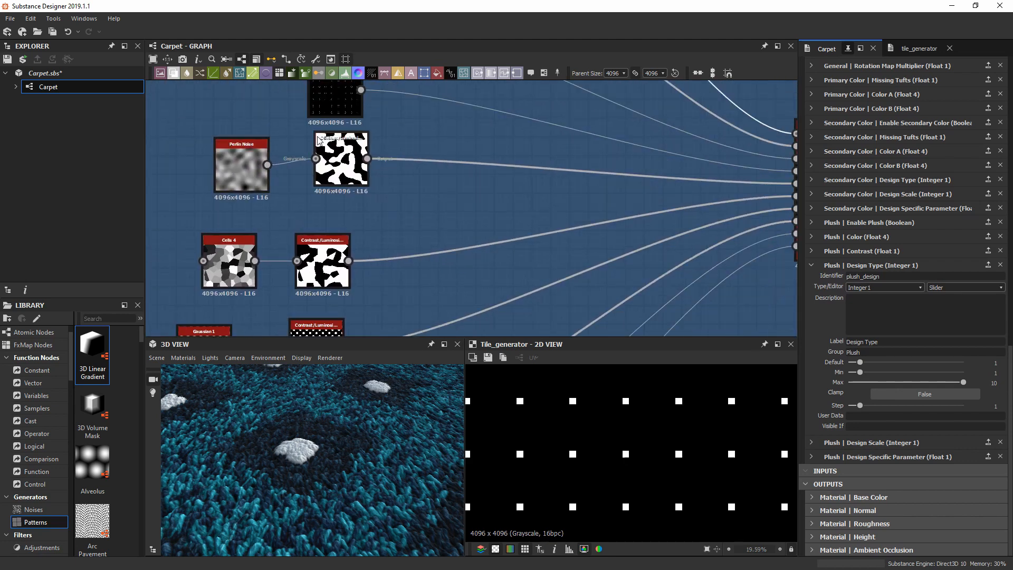
{"action": "mouse_move", "coordinate": [349, 164]}
{"action": "middle_mouse_down"}
{"action": "mouse_move", "coordinate": [357, 177]}
{"action": "mouse_move", "coordinate": [341, 207]}
{"action": "mouse_move", "coordinate": [342, 276]}
{"action": "mouse_move", "coordinate": [340, 173]}
{"action": "middle_mouse_up"}
{"action": "scroll", "coordinate": [343, 185], "scroll_direction": "down", "scroll_amount": 3}
{"action": "scroll", "coordinate": [341, 276], "scroll_direction": "down", "scroll_amount": 2}
{"action": "scroll", "coordinate": [356, 246], "scroll_direction": "up", "scroll_amount": 4}
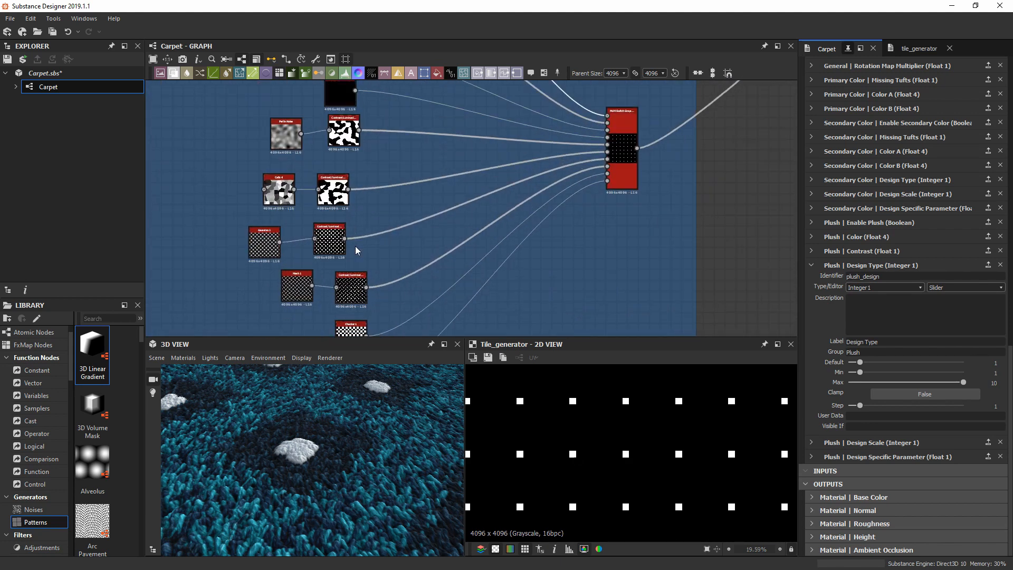
Preview the plush pattern's Contrast/Luminosity node fed by Gaussian 1 in the 2D view
{"action": "middle_click_drag", "start_coordinate": [330, 302], "coordinate": [345, 169]}
{"action": "scroll", "coordinate": [343, 245], "scroll_direction": "up", "scroll_amount": 3}
{"action": "middle_click_drag", "start_coordinate": [401, 241], "coordinate": [387, 364]}
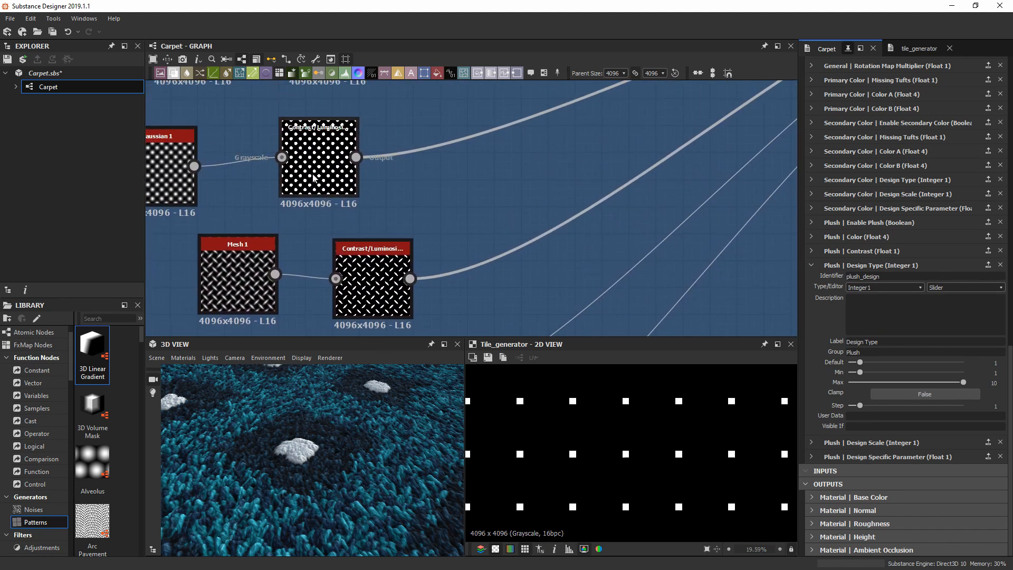
{"action": "middle_click_drag", "start_coordinate": [315, 172], "coordinate": [387, 188]}
{"action": "double_click", "coordinate": [387, 188]}
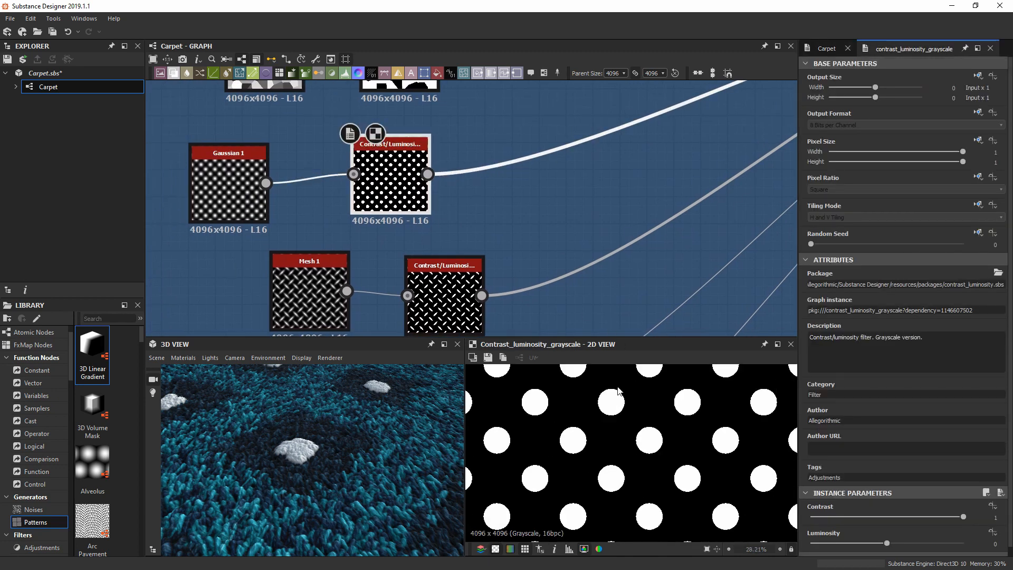
Trace the Gaussian 1 branch's Contrast/Luminosity output to its input on the Multi Switch node
{"action": "scroll", "coordinate": [592, 188], "scroll_direction": "down", "scroll_amount": 4}
{"action": "middle_click_drag", "start_coordinate": [592, 187], "coordinate": [488, 219]}
{"action": "scroll", "coordinate": [644, 139], "scroll_direction": "up", "scroll_amount": 5}
{"action": "middle_click_drag", "start_coordinate": [318, 316], "coordinate": [452, 215]}
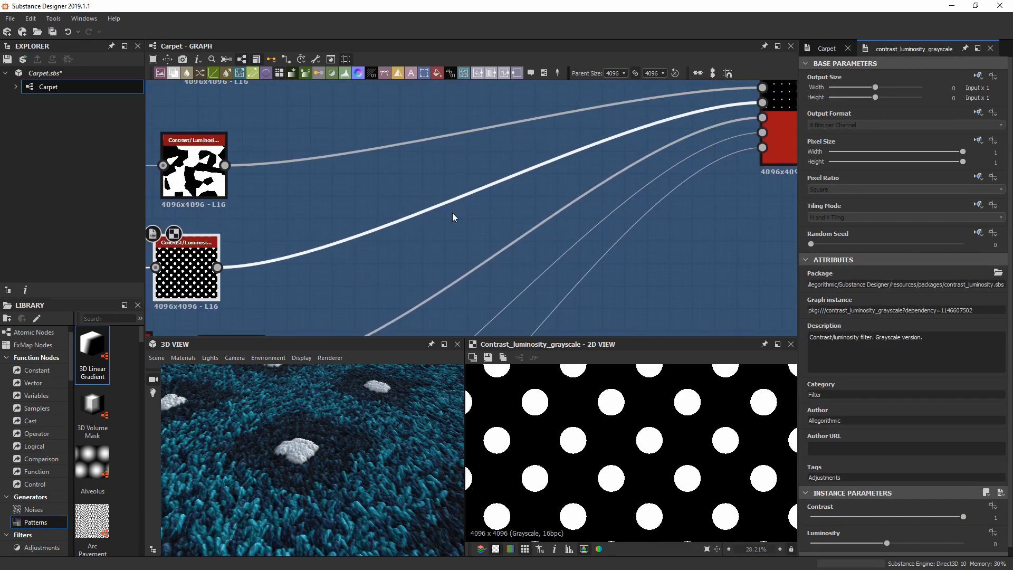
{"action": "scroll", "coordinate": [453, 216], "scroll_direction": "down", "scroll_amount": 1}
{"action": "scroll", "coordinate": [724, 126], "scroll_direction": "up", "scroll_amount": 3}
{"action": "scroll", "coordinate": [724, 126], "scroll_direction": "down", "scroll_amount": 2}
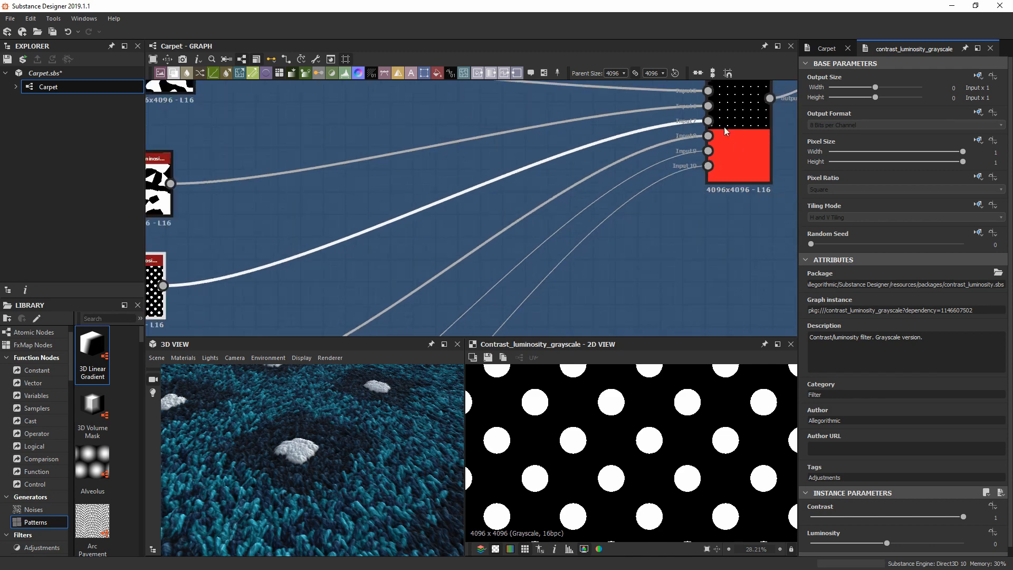
Set the Plush Design Type parameter's default to 7 and inspect the plush pattern in the 3D view
{"action": "left_click", "coordinate": [826, 48]}
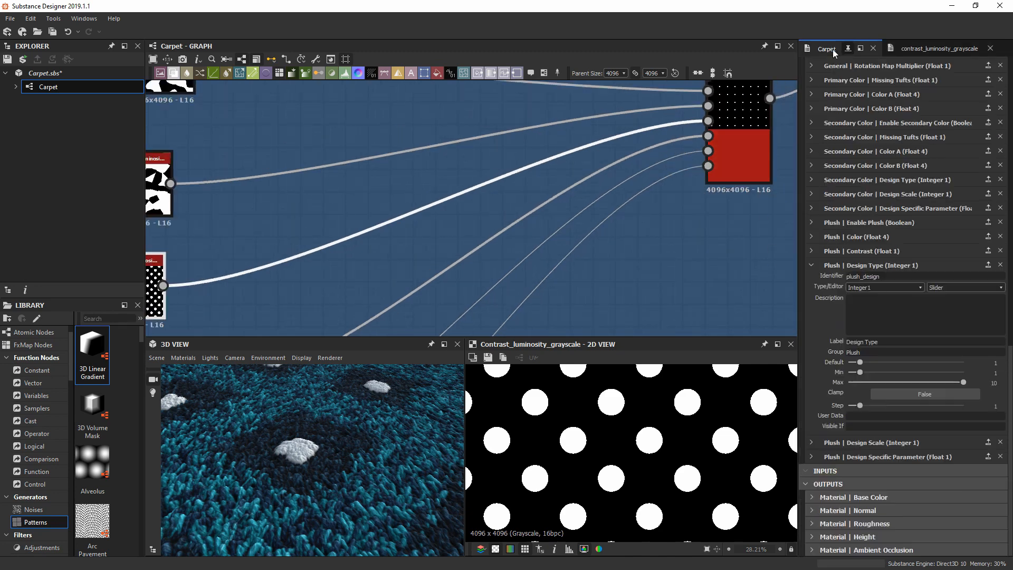
{"action": "left_click", "coordinate": [933, 366]}
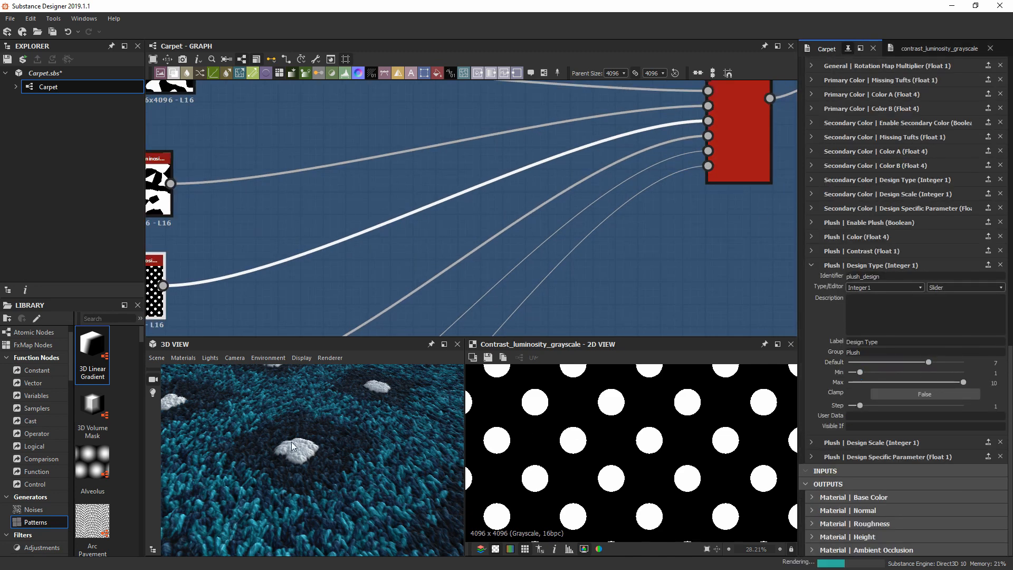
{"action": "scroll", "coordinate": [292, 442], "scroll_direction": "down", "scroll_amount": 5}
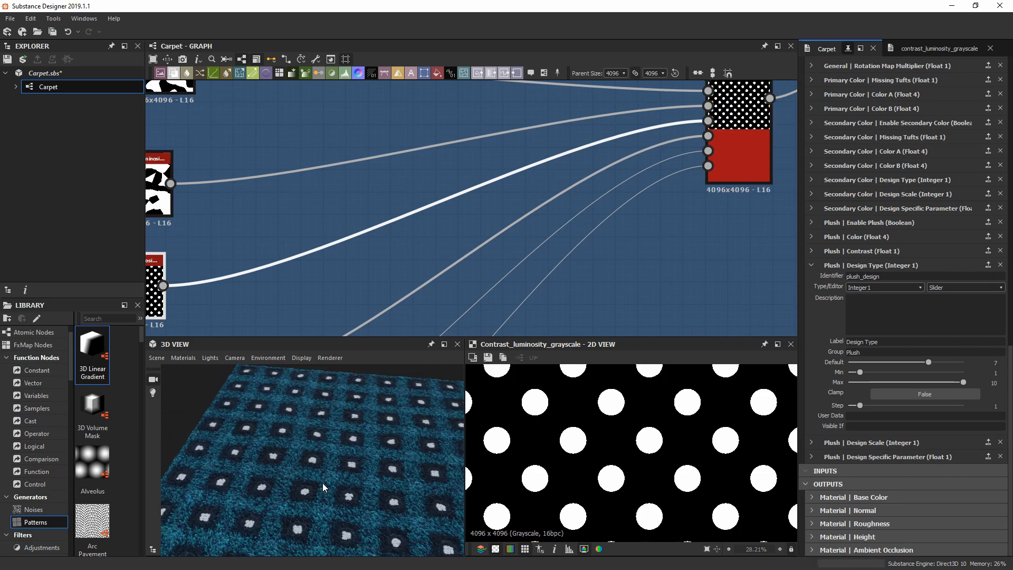
{"action": "scroll", "coordinate": [309, 470], "scroll_direction": "up", "scroll_amount": 5}
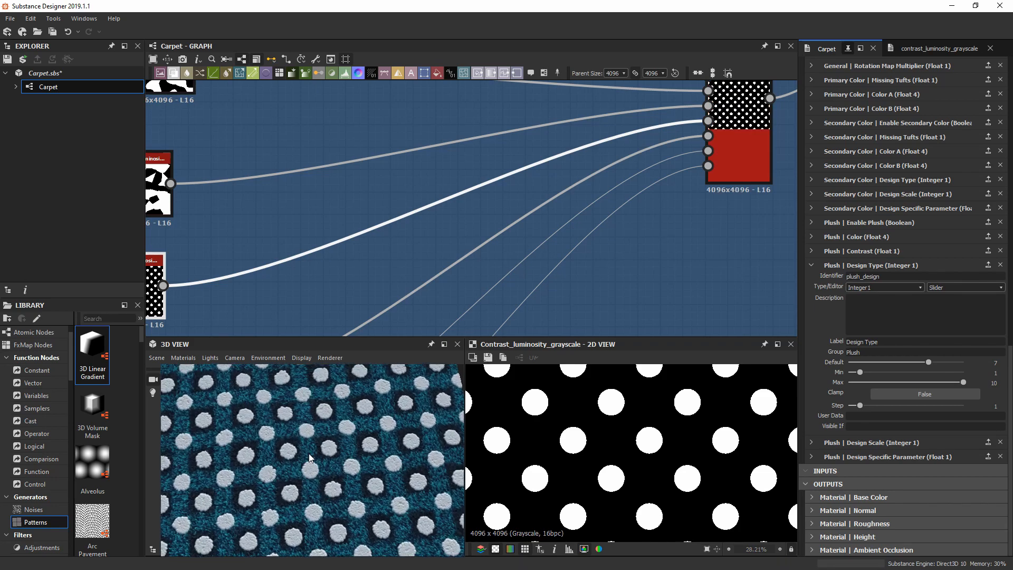
{"action": "scroll", "coordinate": [309, 454], "scroll_direction": "up", "scroll_amount": 3}
{"action": "mouse_move", "coordinate": [309, 454]}
{"action": "left_mouse_down"}
{"action": "mouse_move", "coordinate": [312, 480]}
{"action": "mouse_move", "coordinate": [316, 448]}
{"action": "mouse_move", "coordinate": [303, 464]}
{"action": "mouse_move", "coordinate": [294, 448]}
{"action": "left_mouse_up"}
{"action": "scroll", "coordinate": [315, 440], "scroll_direction": "down", "scroll_amount": 2}
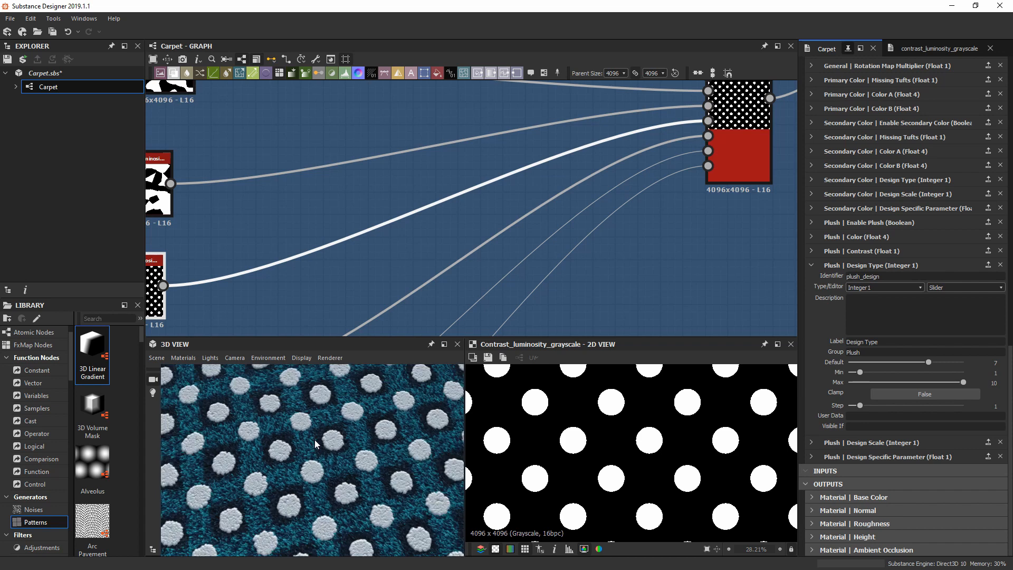
{"action": "scroll", "coordinate": [316, 440], "scroll_direction": "down", "scroll_amount": 3}
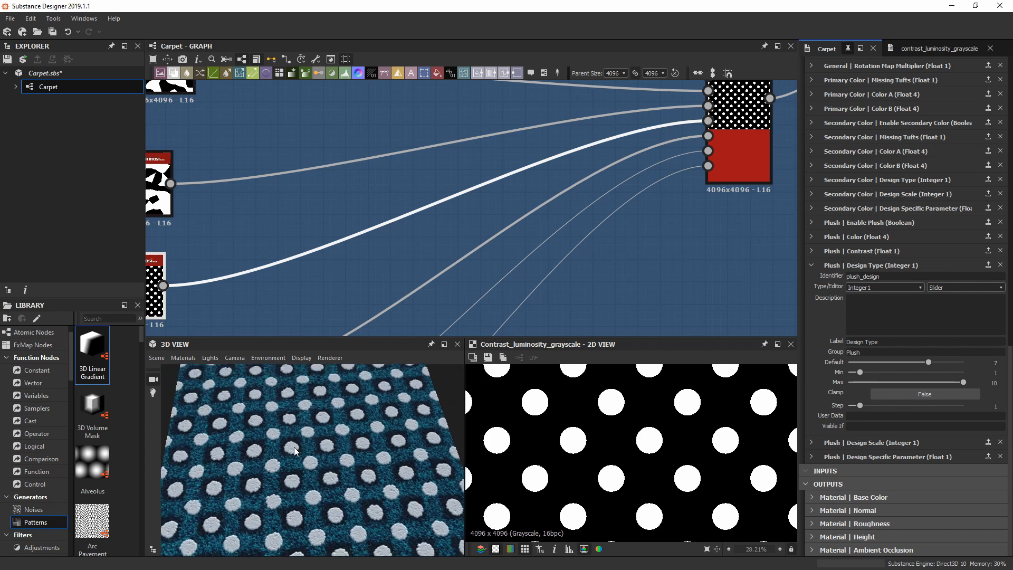
Undo the last change to the Plush Design Type default
{"action": "key", "text": "ctrl+z"}
{"action": "scroll", "coordinate": [543, 221], "scroll_direction": "down", "scroll_amount": 6}
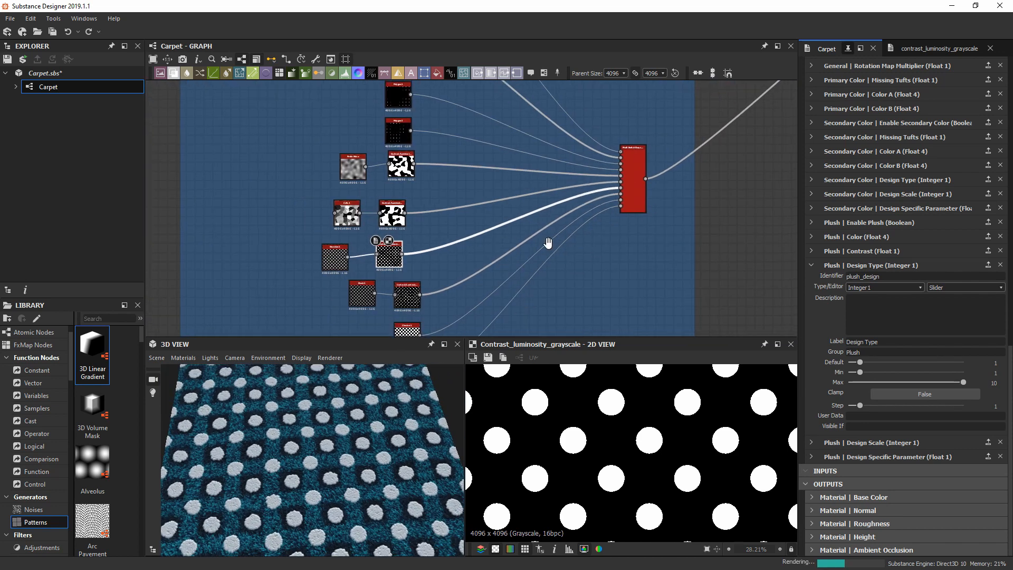
{"action": "scroll", "coordinate": [580, 206], "scroll_direction": "down", "scroll_amount": 3}
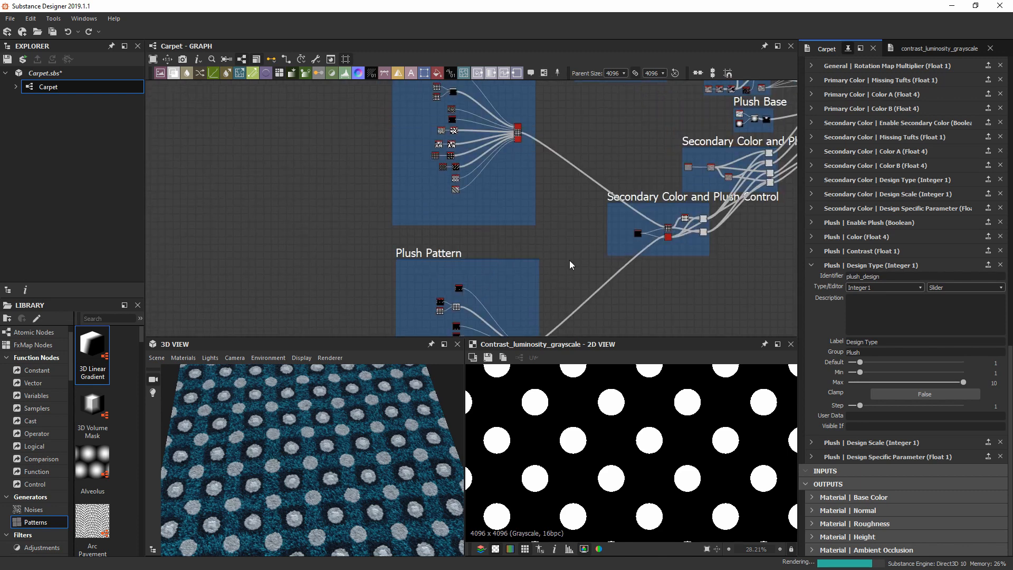
{"action": "scroll", "coordinate": [528, 195], "scroll_direction": "down", "scroll_amount": 2}
{"action": "scroll", "coordinate": [517, 170], "scroll_direction": "up", "scroll_amount": 3}
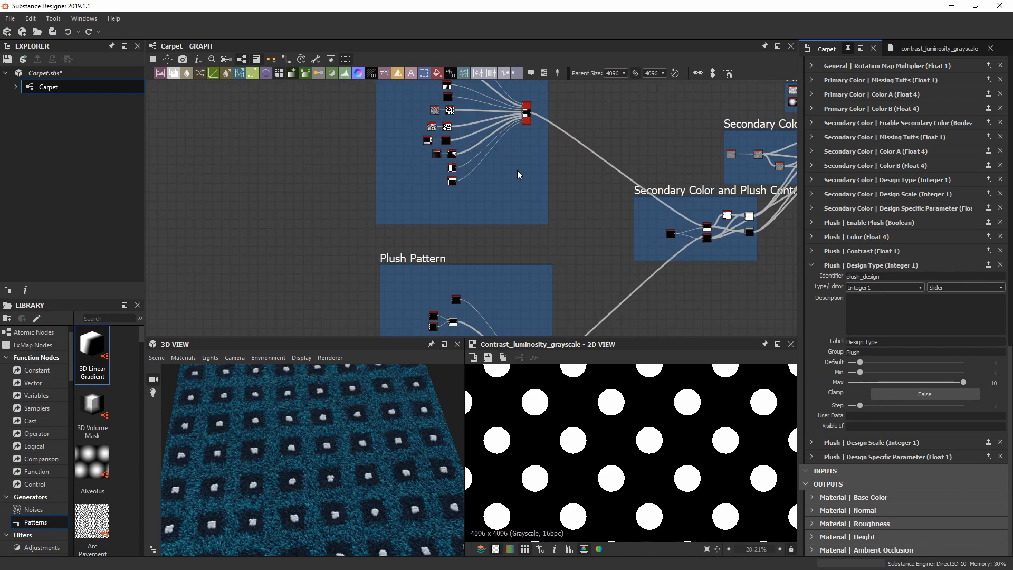
Follow the secondary color and plush pattern outputs into the Secondary Color and Plush Control frame and examine its layout
{"action": "middle_click_drag", "start_coordinate": [600, 213], "coordinate": [361, 229]}
{"action": "scroll", "coordinate": [575, 266], "scroll_direction": "up", "scroll_amount": 3}
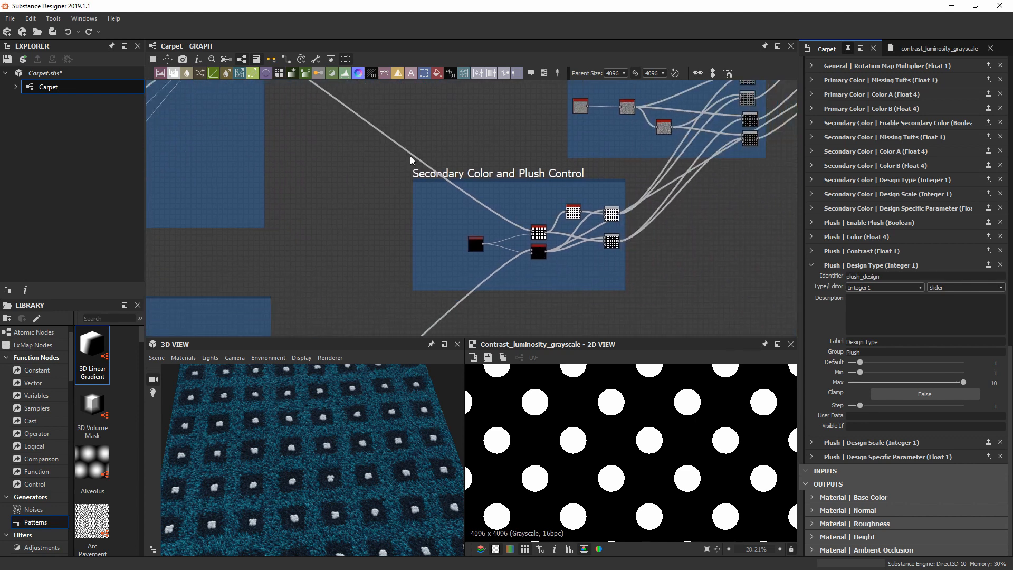
{"action": "scroll", "coordinate": [312, 156], "scroll_direction": "down", "scroll_amount": 2}
{"action": "middle_click_drag", "start_coordinate": [337, 161], "coordinate": [305, 275]}
{"action": "middle_click_drag", "start_coordinate": [243, 197], "coordinate": [218, 253]}
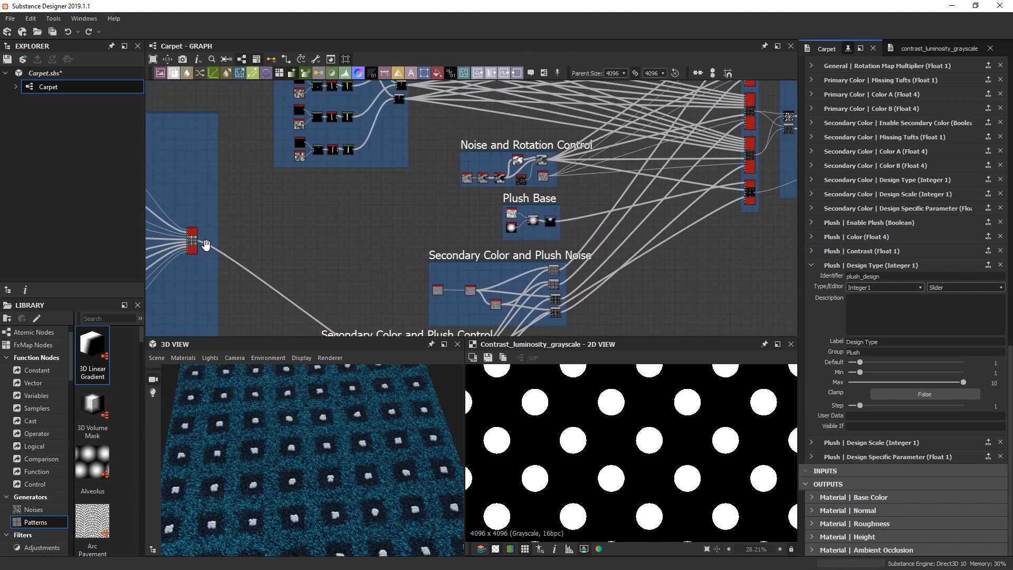
{"action": "scroll", "coordinate": [225, 219], "scroll_direction": "down", "scroll_amount": 1}
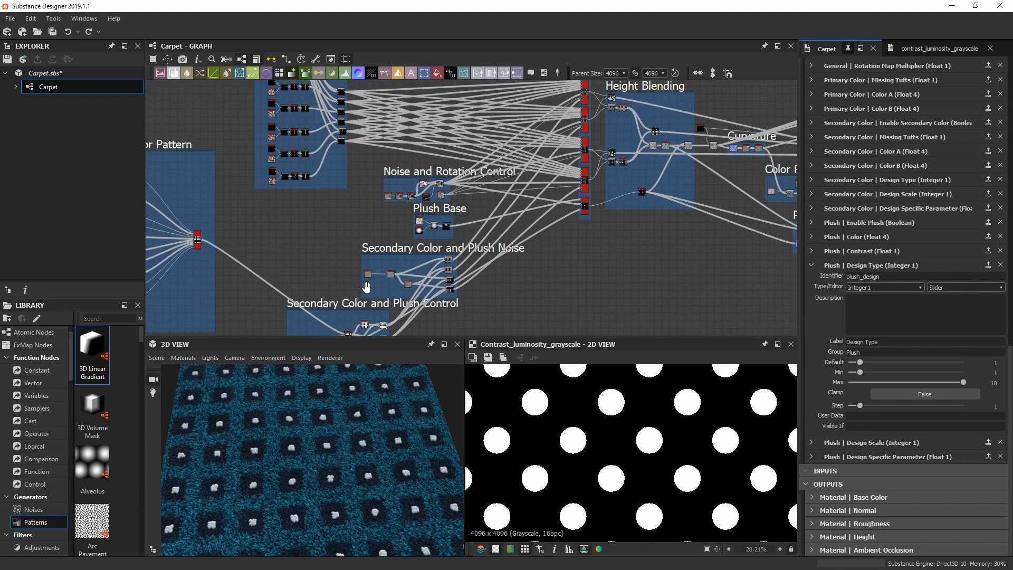
{"action": "middle_click_drag", "start_coordinate": [366, 289], "coordinate": [457, 154]}
{"action": "scroll", "coordinate": [454, 186], "scroll_direction": "up", "scroll_amount": 7}
{"action": "middle_click_drag", "start_coordinate": [408, 199], "coordinate": [475, 158]}
{"action": "scroll", "coordinate": [363, 119], "scroll_direction": "up", "scroll_amount": 1}
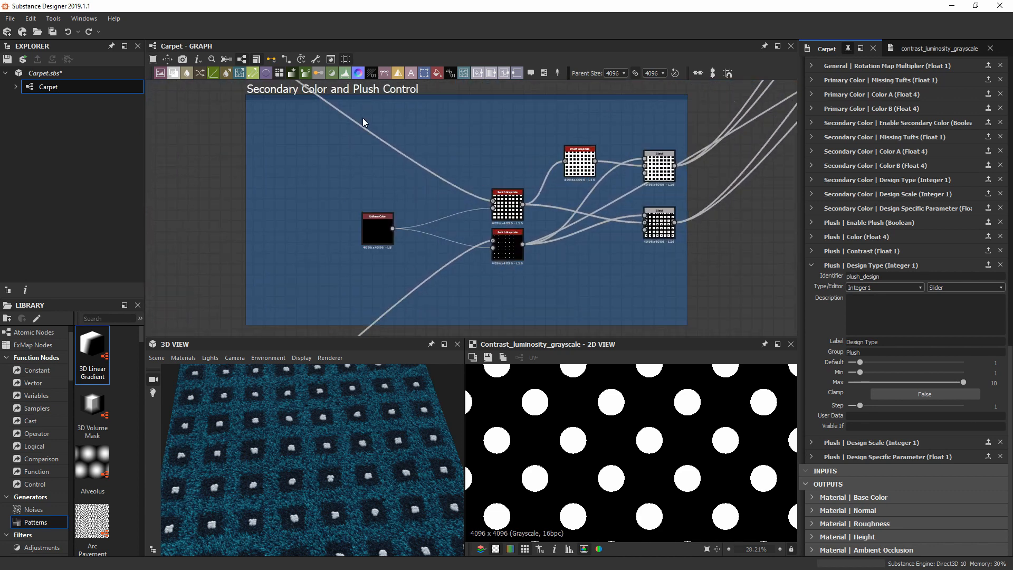
{"action": "middle_click_drag", "start_coordinate": [365, 145], "coordinate": [373, 153]}
{"action": "middle_click_drag", "start_coordinate": [287, 138], "coordinate": [278, 144]}
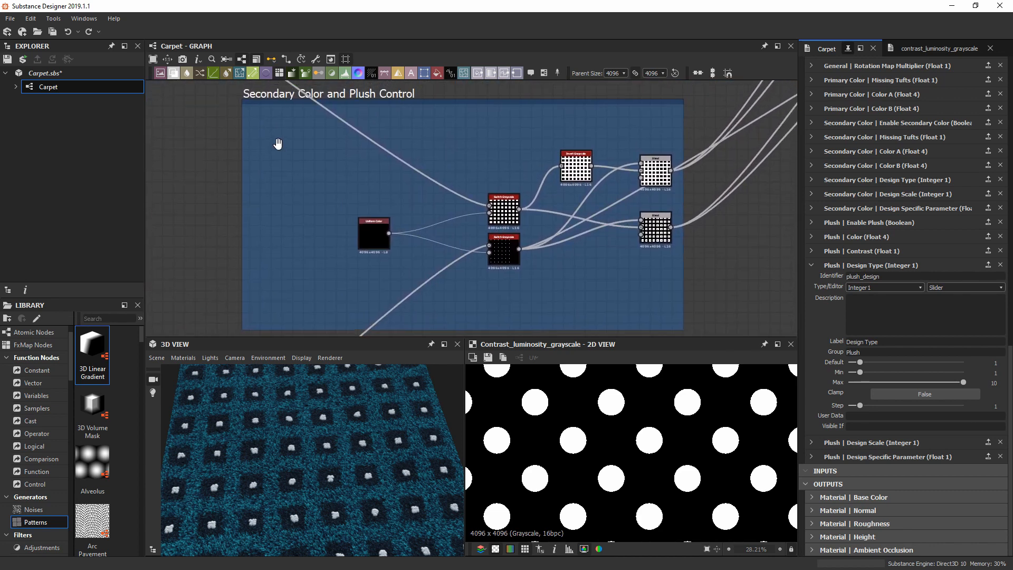
Examine the two Switch Grayscale nodes in the control frame and their true and false inputs, including the Uniform Color link
{"action": "middle_click_drag", "start_coordinate": [420, 226], "coordinate": [292, 261]}
{"action": "scroll", "coordinate": [320, 228], "scroll_direction": "up", "scroll_amount": 3}
{"action": "left_click", "coordinate": [512, 216]}
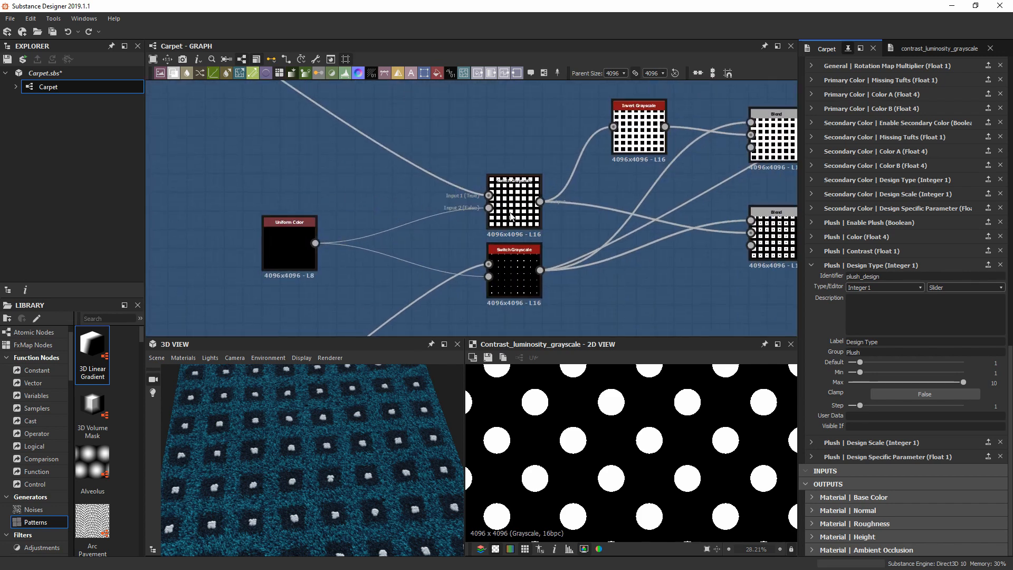
{"action": "scroll", "coordinate": [512, 217], "scroll_direction": "up", "scroll_amount": 3}
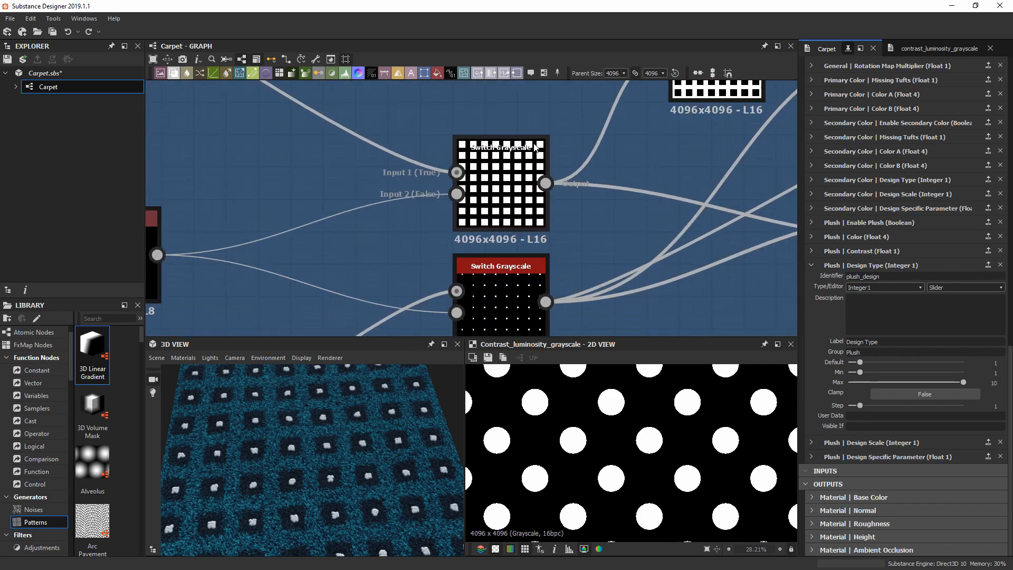
{"action": "middle_click_drag", "start_coordinate": [494, 189], "coordinate": [508, 169]}
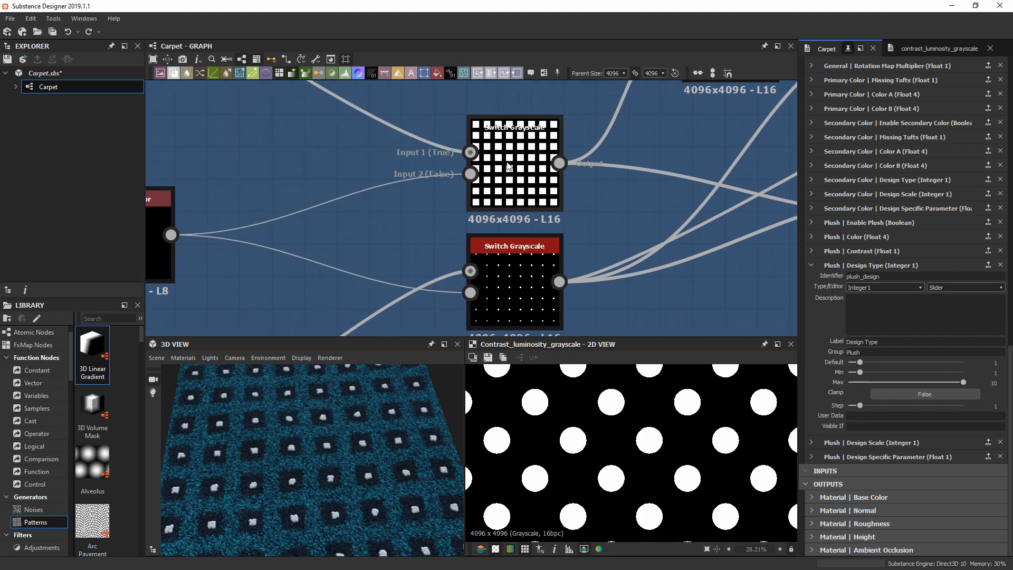
{"action": "middle_click_drag", "start_coordinate": [348, 176], "coordinate": [400, 148]}
{"action": "scroll", "coordinate": [404, 151], "scroll_direction": "down", "scroll_amount": 2}
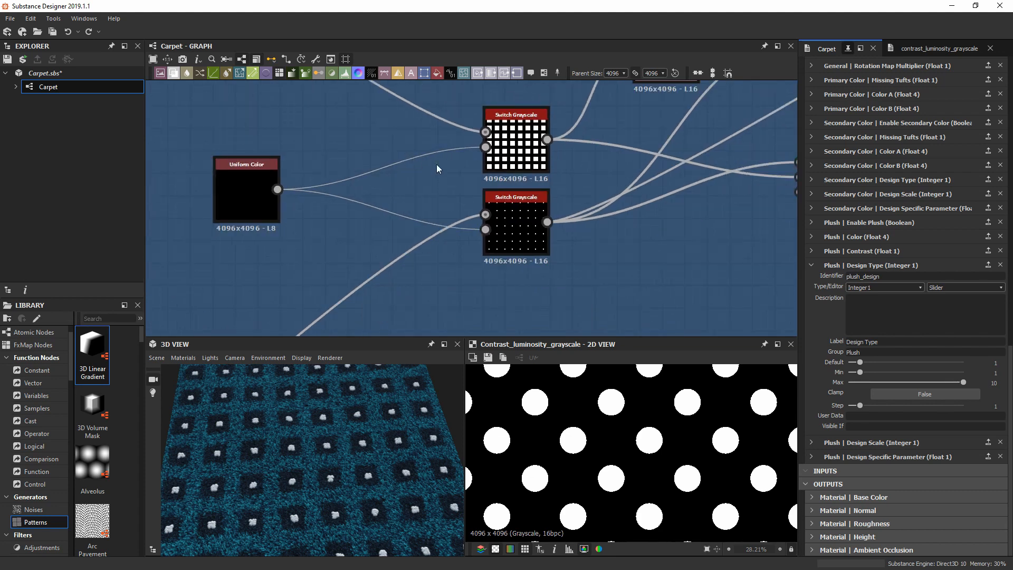
Collapse the Plush Design Type parameter, expand Enable Plush, and set its default to False
{"action": "left_click", "coordinate": [812, 265]}
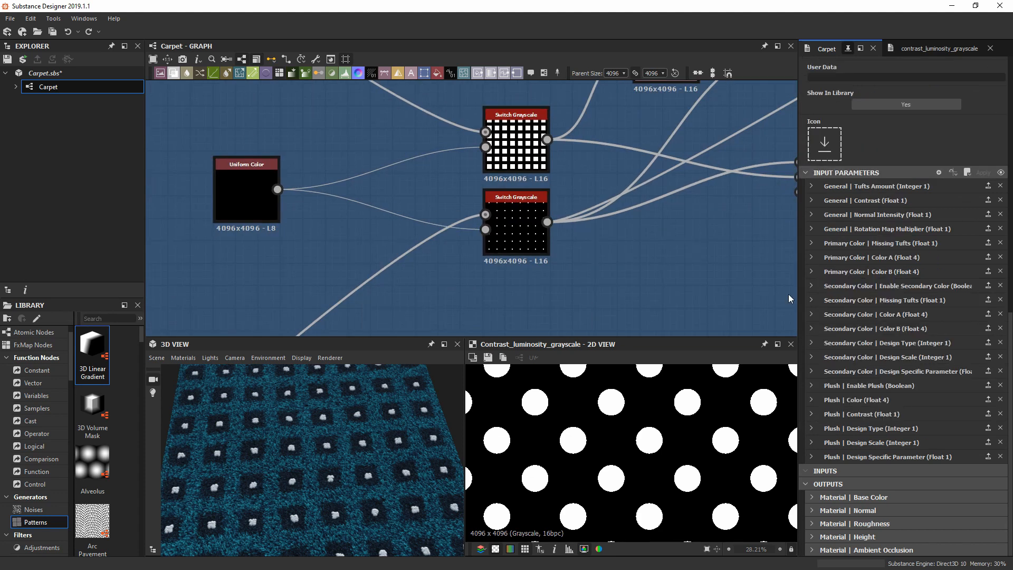
{"action": "left_click", "coordinate": [812, 385]}
{"action": "scroll", "coordinate": [276, 492], "scroll_direction": "up", "scroll_amount": 2}
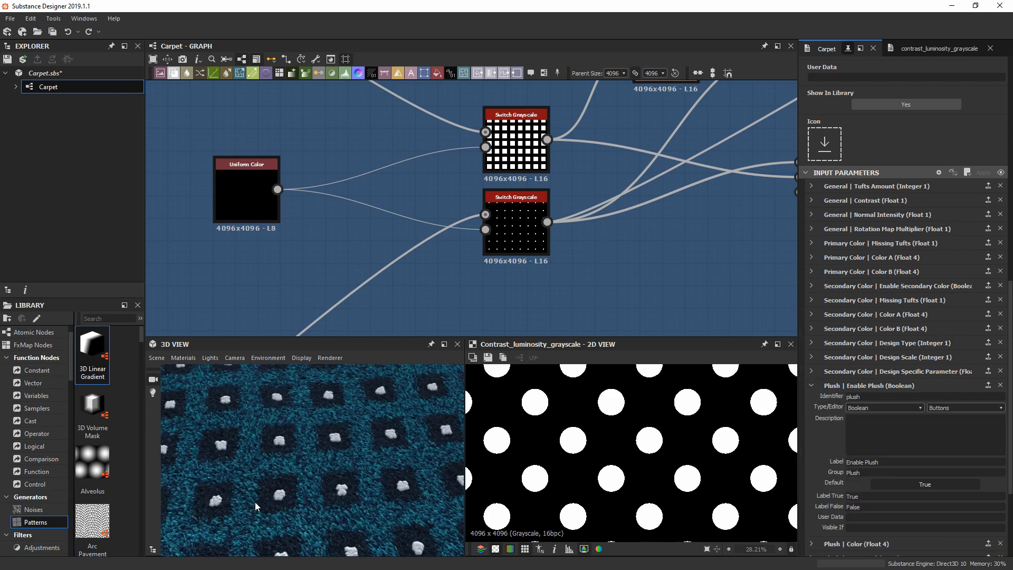
{"action": "left_click", "coordinate": [907, 488]}
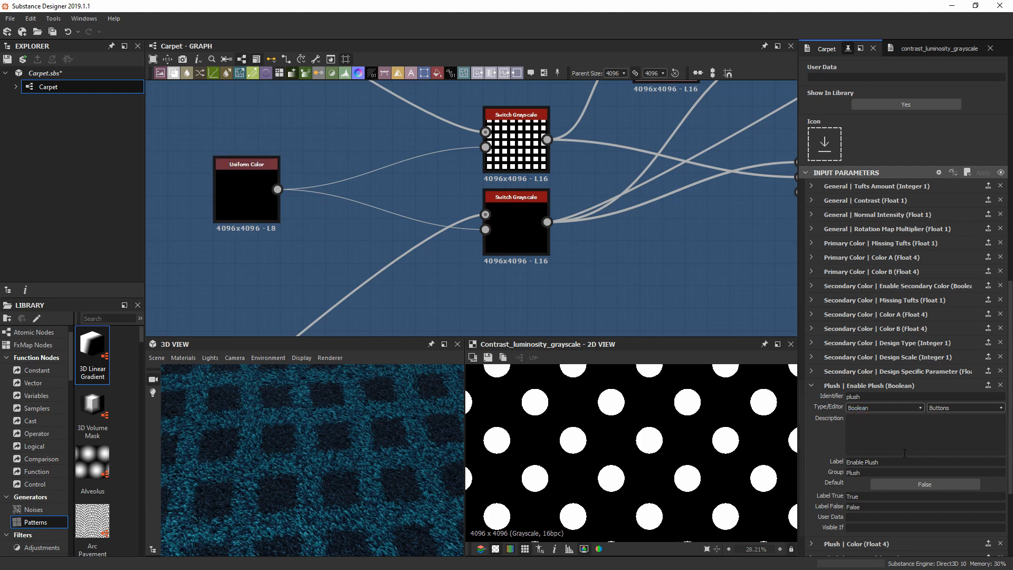
Set the Enable Plush default to True and collapse the parameter
{"action": "left_click", "coordinate": [924, 484]}
{"action": "left_click", "coordinate": [811, 386]}
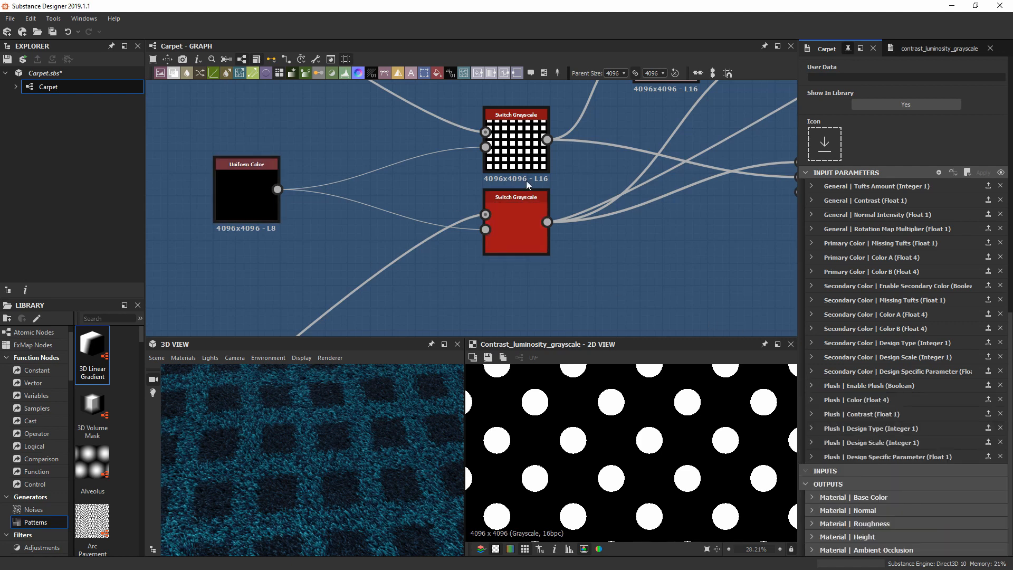
{"action": "middle_click_drag", "start_coordinate": [581, 145], "coordinate": [548, 179]}
{"action": "scroll", "coordinate": [541, 184], "scroll_direction": "down", "scroll_amount": 2}
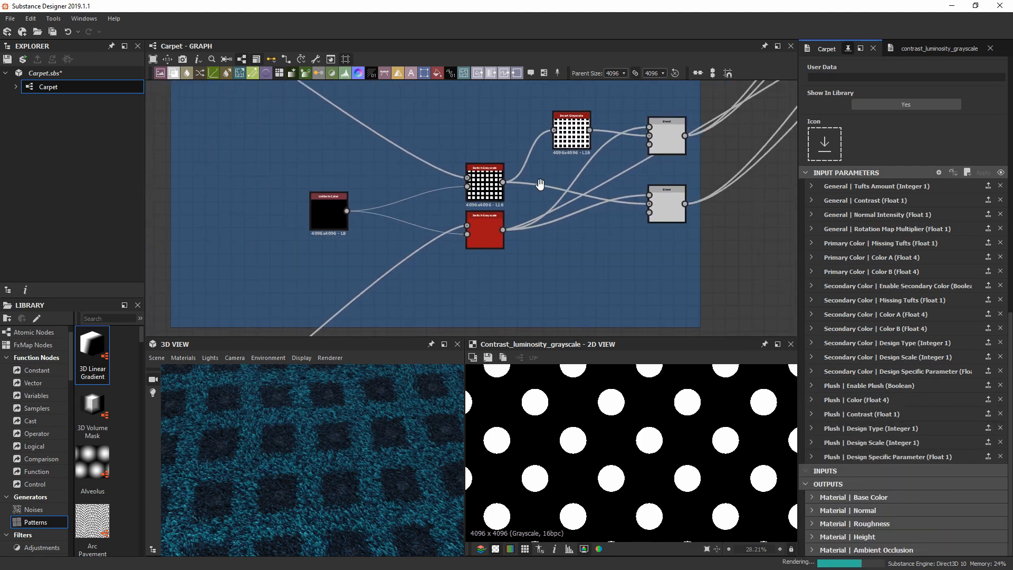
{"action": "scroll", "coordinate": [539, 192], "scroll_direction": "down", "scroll_amount": 5}
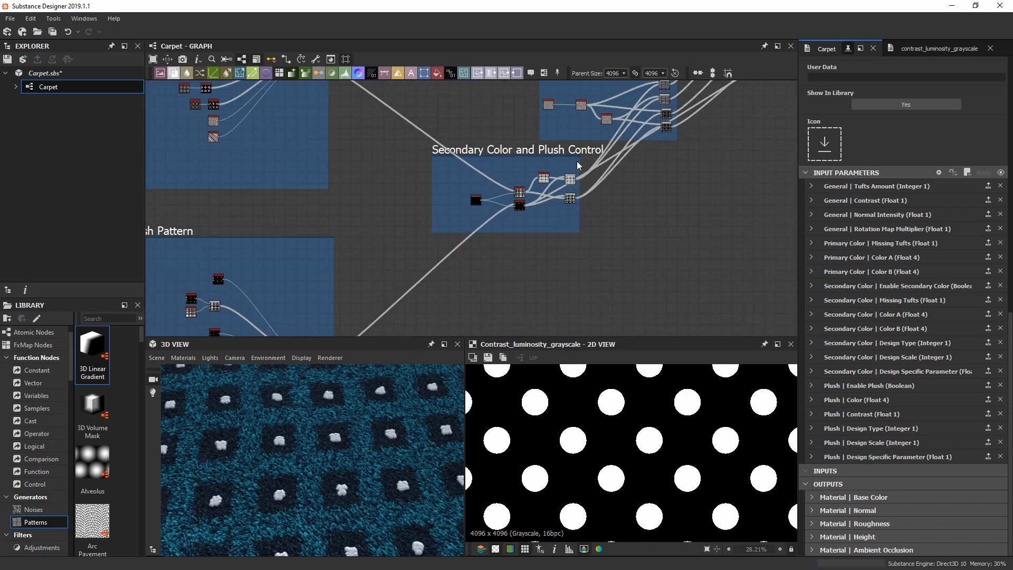
Examine where the Secondary Color and Plush Control frame sits in the graph and how its switches, invert and blend nodes connect
{"action": "scroll", "coordinate": [577, 166], "scroll_direction": "up", "scroll_amount": 1}
{"action": "middle_click_drag", "start_coordinate": [577, 166], "coordinate": [477, 287]}
{"action": "scroll", "coordinate": [572, 158], "scroll_direction": "down", "scroll_amount": 4}
{"action": "middle_click_drag", "start_coordinate": [616, 174], "coordinate": [538, 269]}
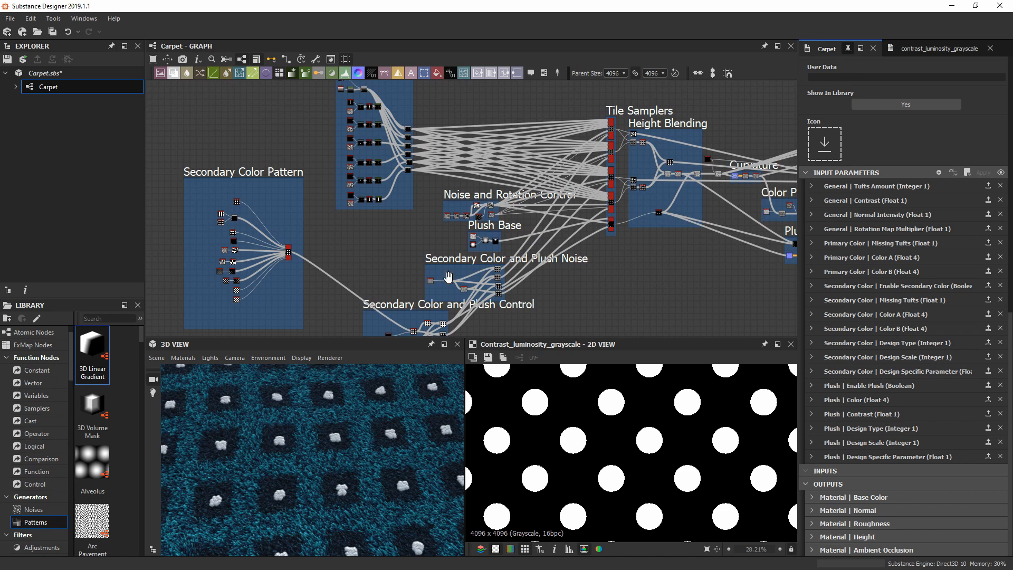
{"action": "middle_click_drag", "start_coordinate": [451, 281], "coordinate": [508, 199]}
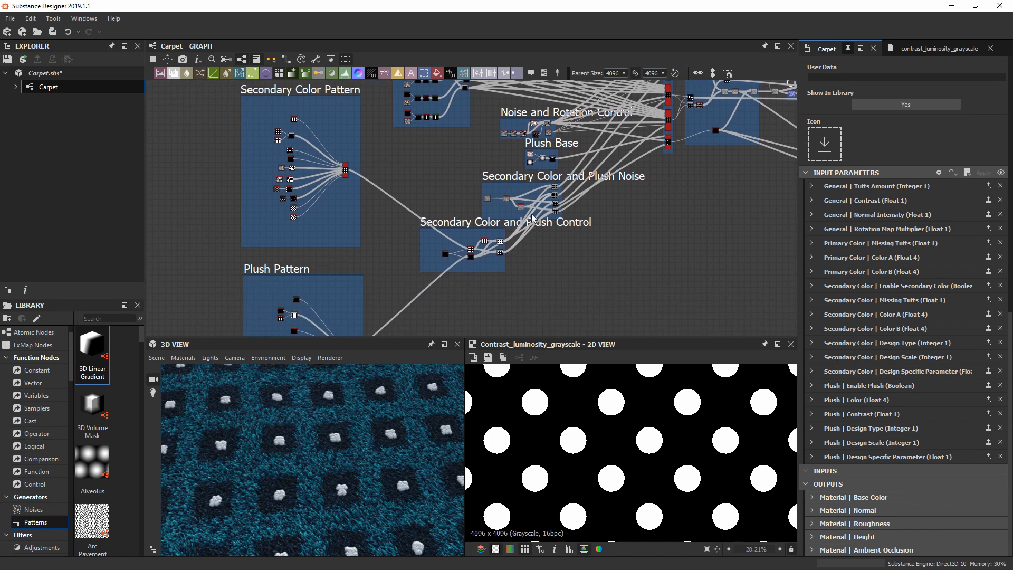
{"action": "scroll", "coordinate": [542, 191], "scroll_direction": "up", "scroll_amount": 1}
{"action": "middle_click_drag", "start_coordinate": [523, 259], "coordinate": [563, 208]}
{"action": "scroll", "coordinate": [562, 208], "scroll_direction": "up", "scroll_amount": 3}
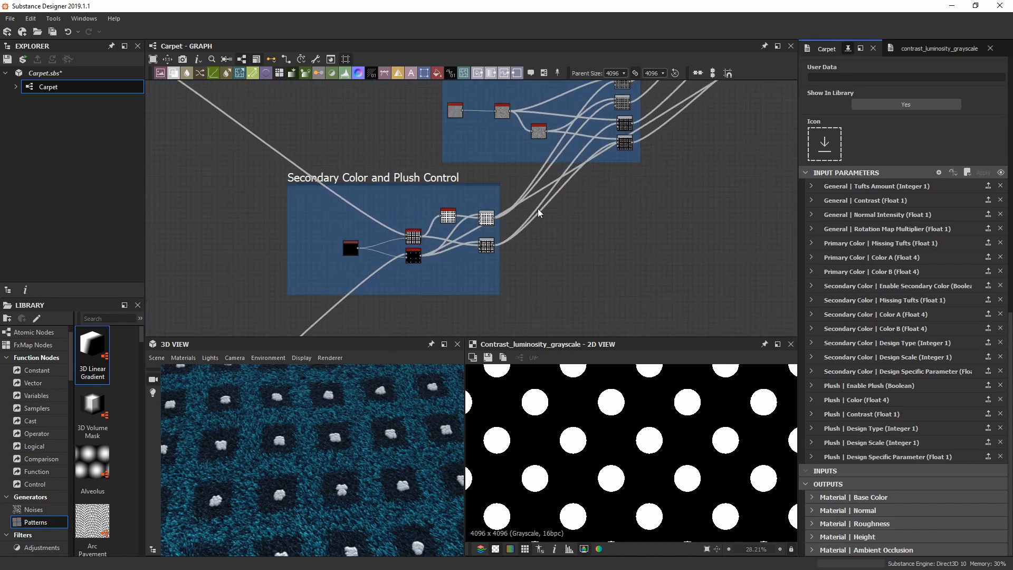
{"action": "scroll", "coordinate": [507, 208], "scroll_direction": "up", "scroll_amount": 3}
{"action": "scroll", "coordinate": [411, 262], "scroll_direction": "up", "scroll_amount": 3}
{"action": "middle_click_drag", "start_coordinate": [416, 263], "coordinate": [500, 225]}
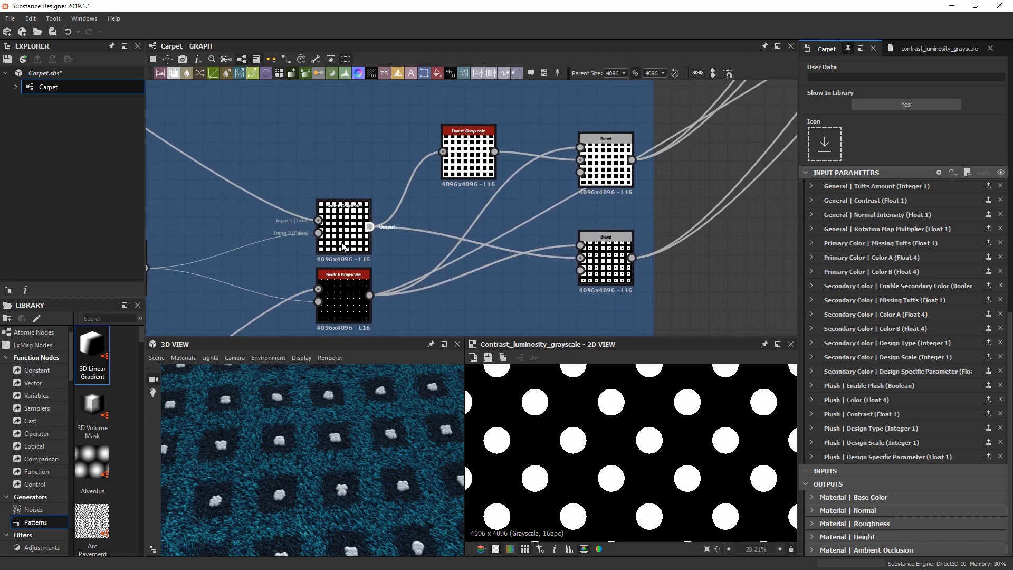
Preview the outputs of the plush and secondary color Switch Grayscale nodes in the 2D view
{"action": "left_click", "coordinate": [342, 292]}
{"action": "left_click_drag", "start_coordinate": [342, 291], "coordinate": [344, 300]}
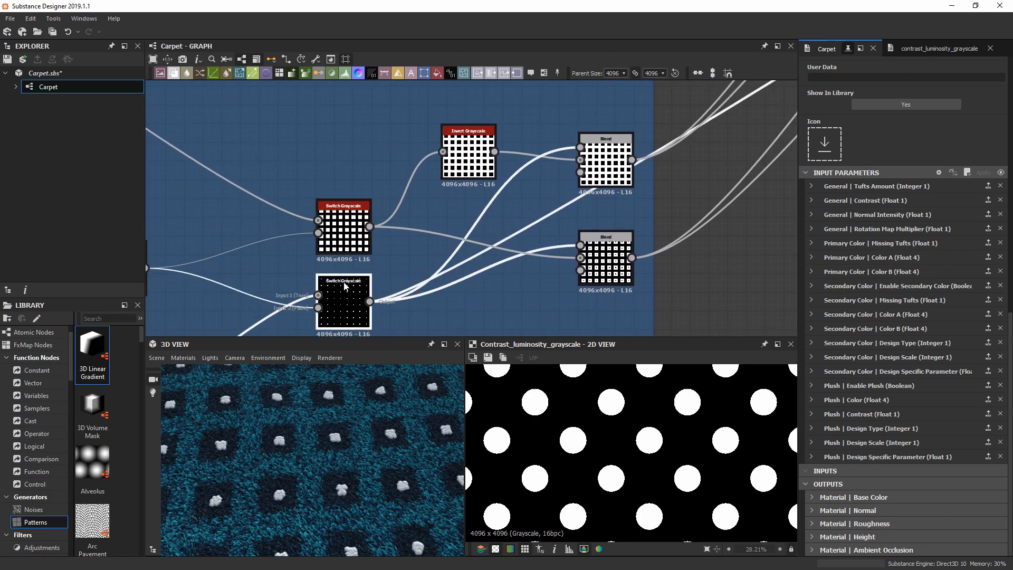
{"action": "double_click", "coordinate": [344, 286]}
{"action": "middle_click_drag", "start_coordinate": [290, 245], "coordinate": [334, 197]}
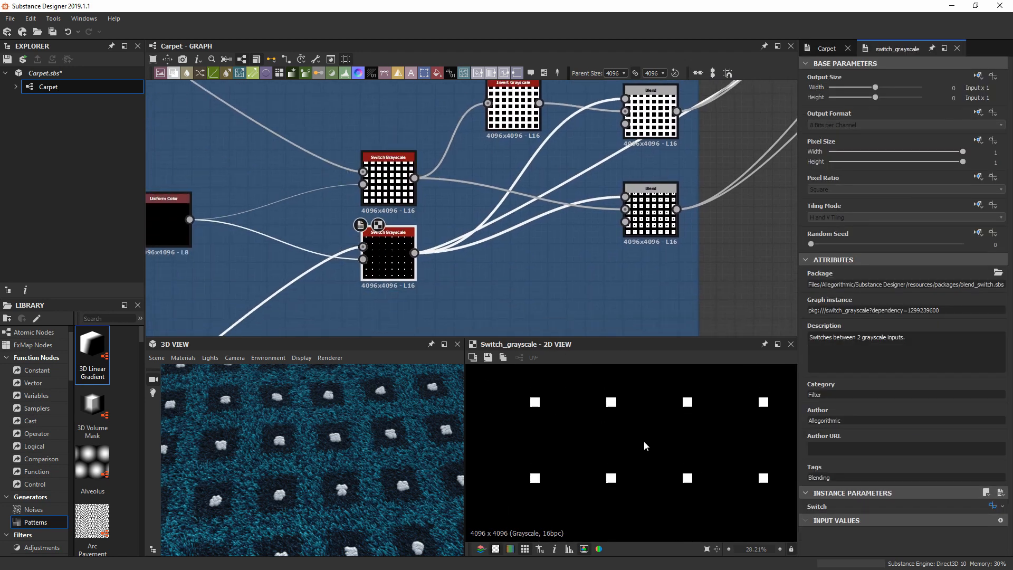
{"action": "double_click", "coordinate": [391, 182]}
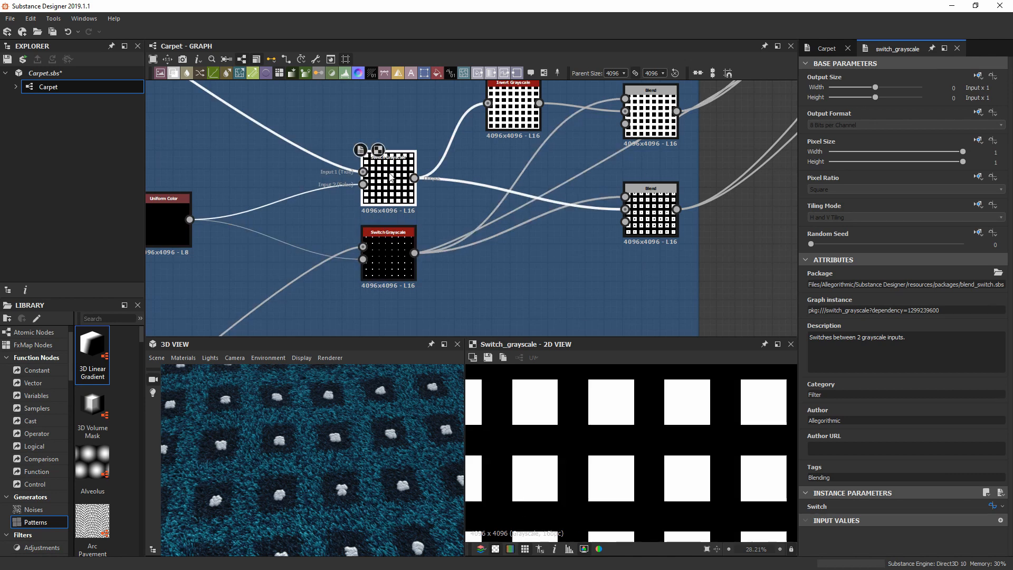
{"action": "middle_click_drag", "start_coordinate": [642, 414], "coordinate": [620, 444]}
Move the two Blend nodes lower in the Secondary Color and Plush Control frame
{"action": "middle_click_drag", "start_coordinate": [668, 223], "coordinate": [632, 270]}
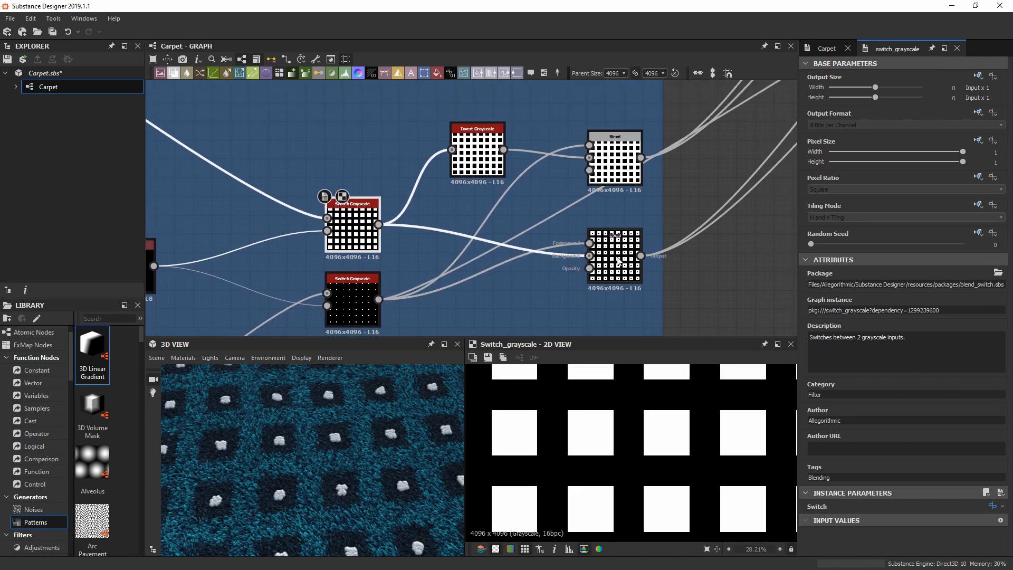
{"action": "left_click_drag", "start_coordinate": [618, 261], "coordinate": [618, 313]}
{"action": "left_click_drag", "start_coordinate": [609, 158], "coordinate": [608, 224]}
{"action": "middle_click_drag", "start_coordinate": [609, 227], "coordinate": [611, 179]}
Preview the lower Blend node's Subtract result and check the plush Switch Grayscale node feeding it
{"action": "left_click", "coordinate": [626, 264]}
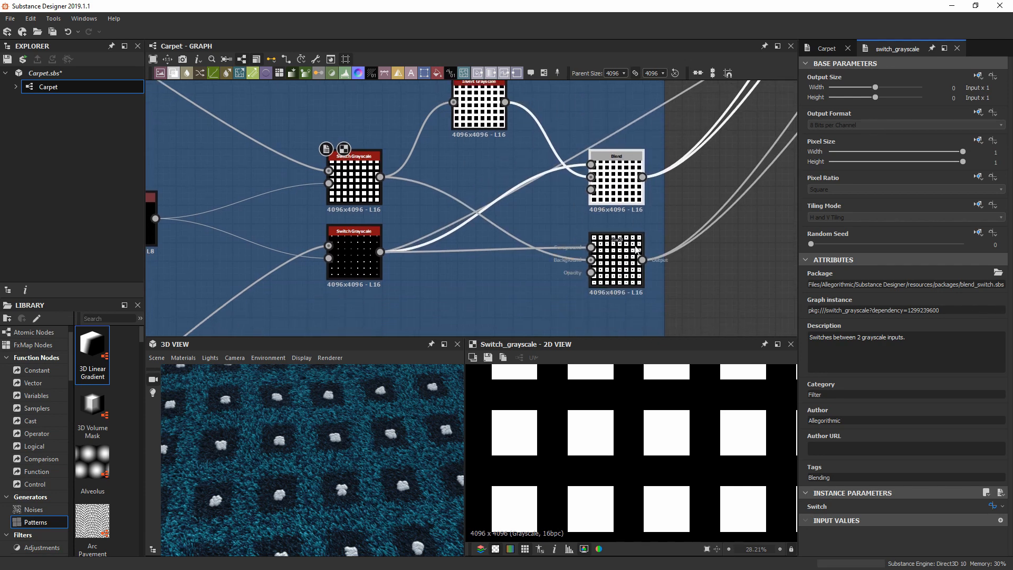
{"action": "scroll", "coordinate": [693, 458], "scroll_direction": "up", "scroll_amount": 4}
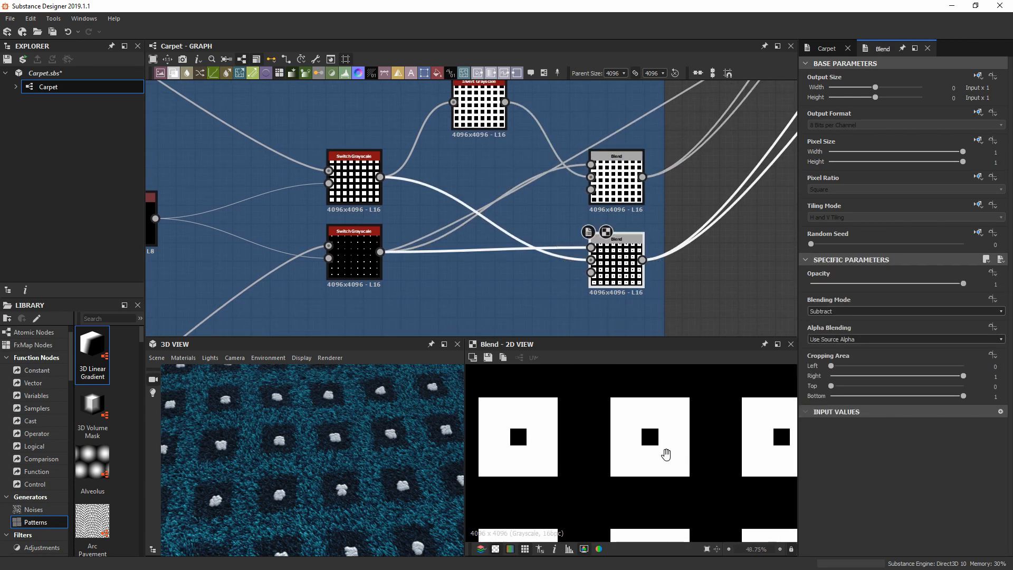
{"action": "scroll", "coordinate": [515, 222], "scroll_direction": "up", "scroll_amount": 3}
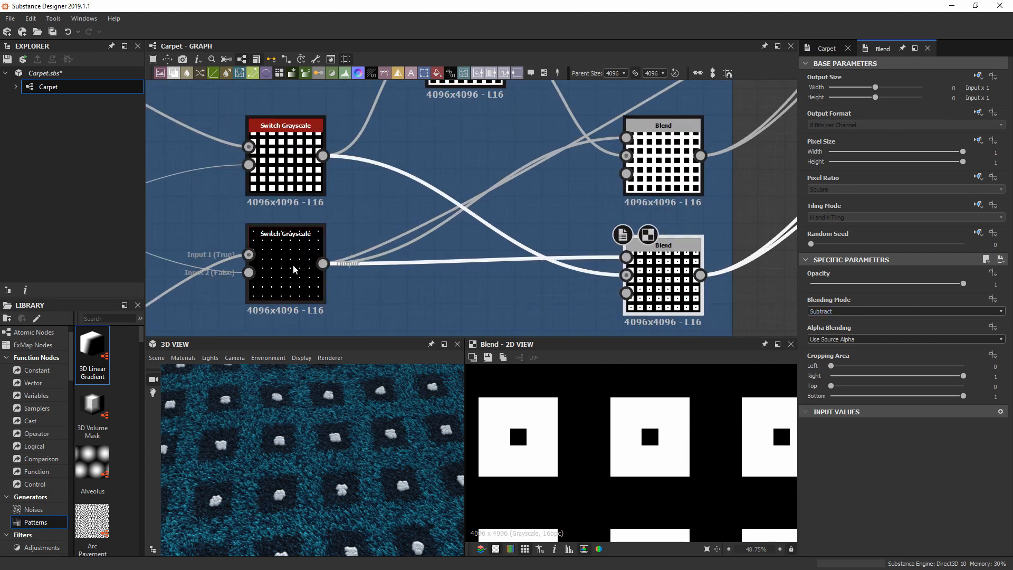
{"action": "left_click", "coordinate": [279, 235]}
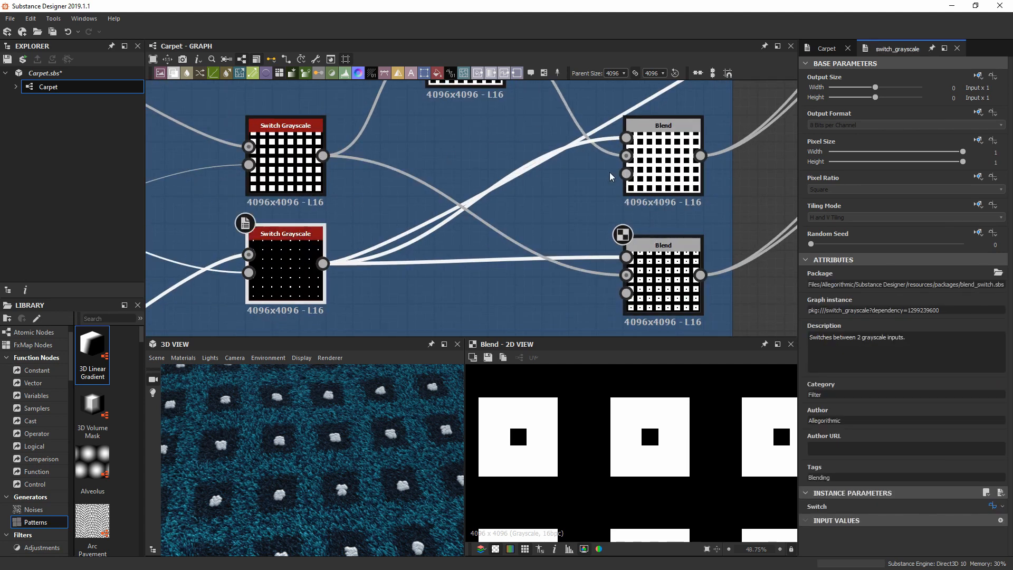
{"action": "left_click", "coordinate": [666, 285]}
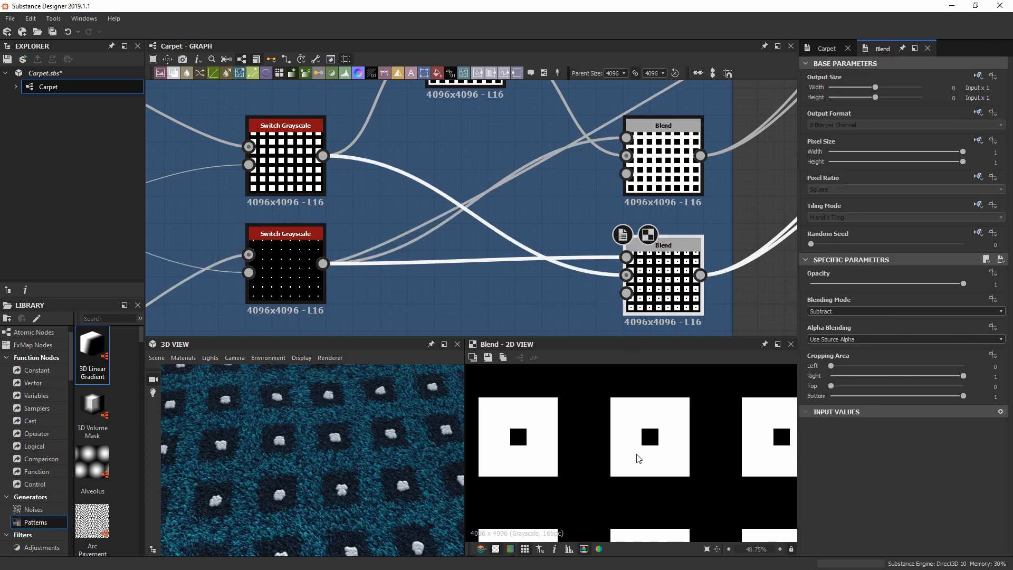
Inspect a white plush tuft and the surrounding secondary color fibers up close in the 3D view
{"action": "scroll", "coordinate": [248, 437], "scroll_direction": "up", "scroll_amount": 5}
{"action": "left_click_drag", "start_coordinate": [253, 430], "coordinate": [262, 456]}
{"action": "scroll", "coordinate": [260, 456], "scroll_direction": "up", "scroll_amount": 3}
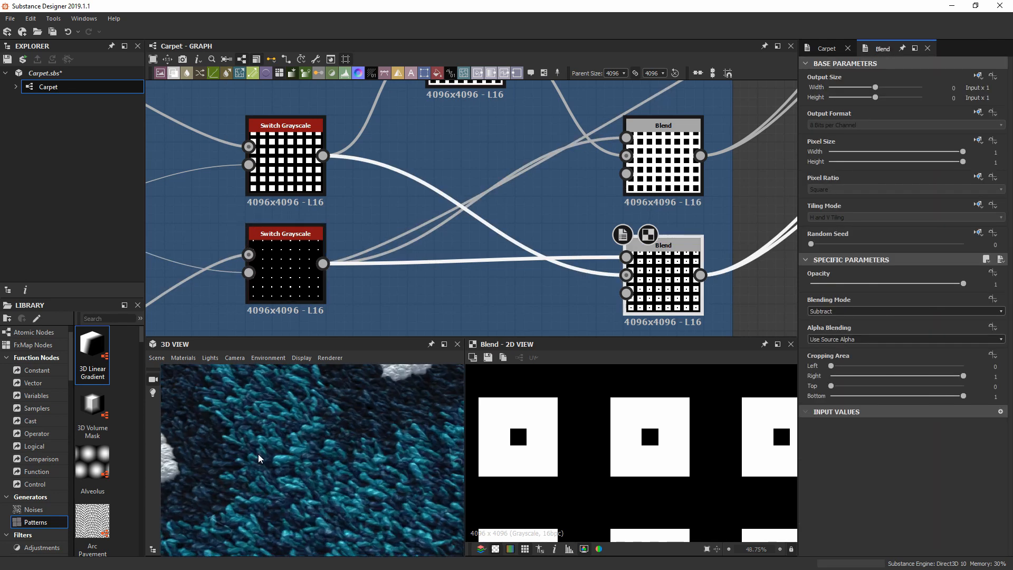
{"action": "middle_click_drag", "start_coordinate": [260, 456], "coordinate": [319, 458]}
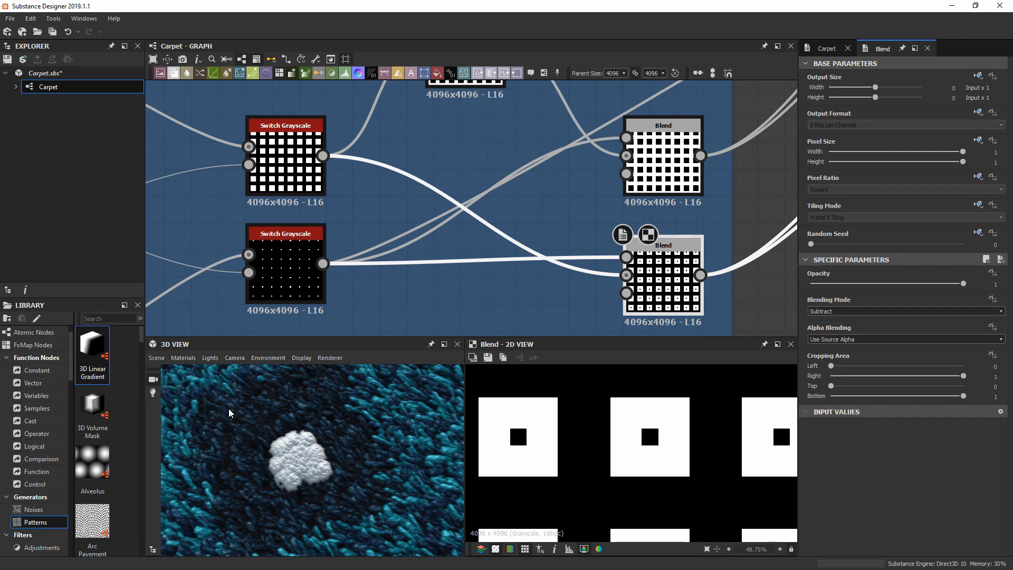
{"action": "scroll", "coordinate": [328, 483], "scroll_direction": "up", "scroll_amount": 2}
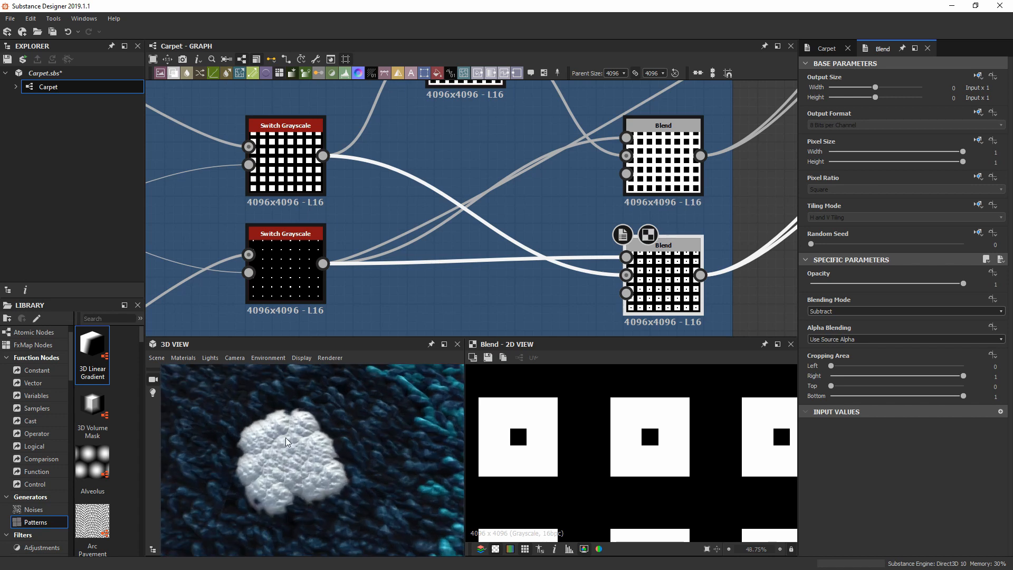
Shift the Invert Grayscale node slightly and preview the upper Blend node that it feeds
{"action": "scroll", "coordinate": [604, 280], "scroll_direction": "down", "scroll_amount": 5}
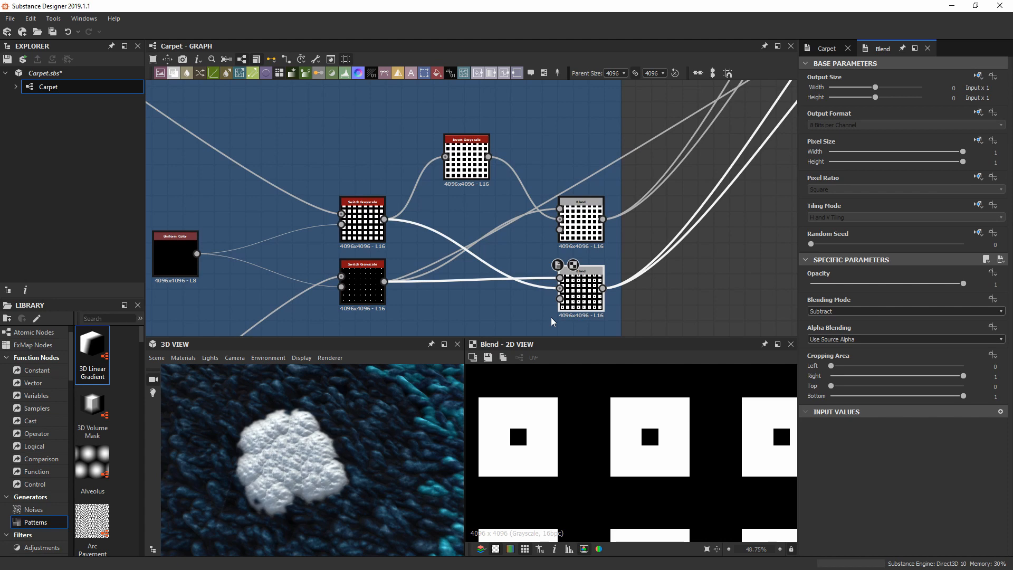
{"action": "middle_click_drag", "start_coordinate": [590, 186], "coordinate": [542, 199]}
{"action": "scroll", "coordinate": [410, 137], "scroll_direction": "up", "scroll_amount": 1}
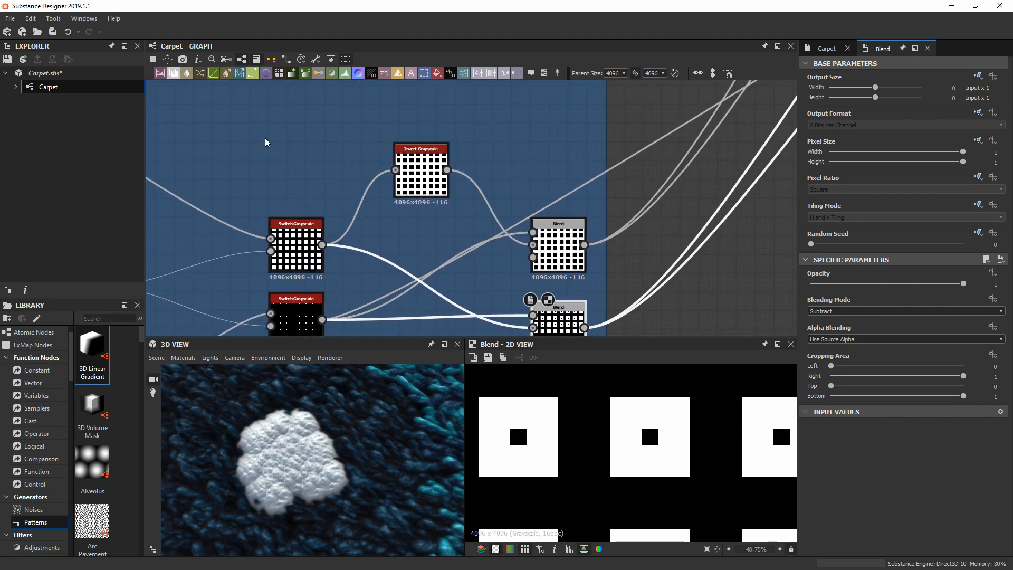
{"action": "left_click_drag", "start_coordinate": [417, 161], "coordinate": [423, 180]}
{"action": "left_click", "coordinate": [288, 241]}
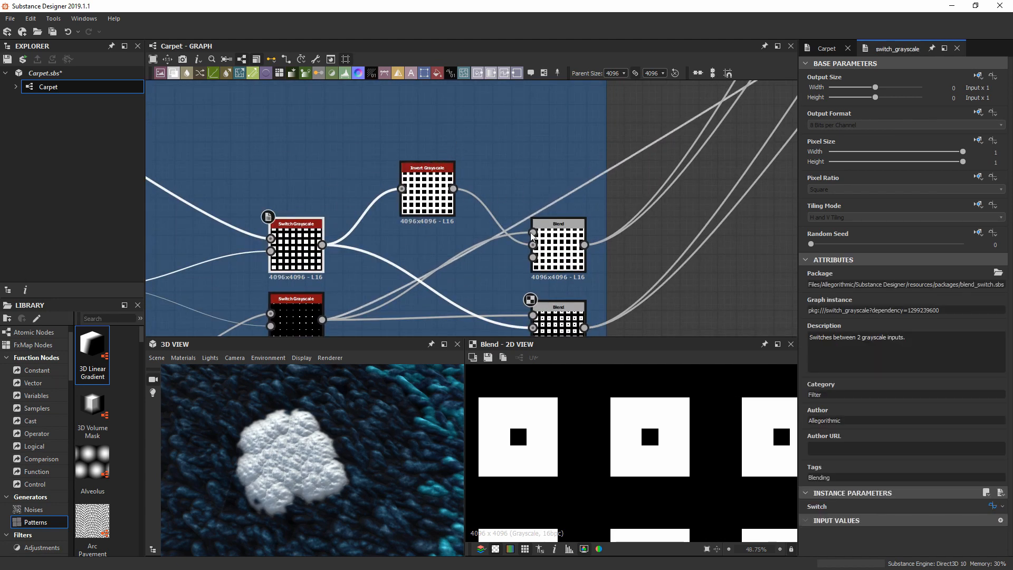
{"action": "mouse_move", "coordinate": [551, 258]}
{"action": "left_mouse_down"}
{"action": "mouse_move", "coordinate": [571, 146]}
{"action": "mouse_move", "coordinate": [568, 268]}
{"action": "left_mouse_up"}
Follow the Blend outputs into the Secondary Color and Plush Noise frame and examine its noise, invert and blend nodes
{"action": "scroll", "coordinate": [649, 128], "scroll_direction": "down", "scroll_amount": 4}
{"action": "middle_click_drag", "start_coordinate": [627, 140], "coordinate": [616, 183]}
{"action": "middle_click_drag", "start_coordinate": [515, 218], "coordinate": [525, 207]}
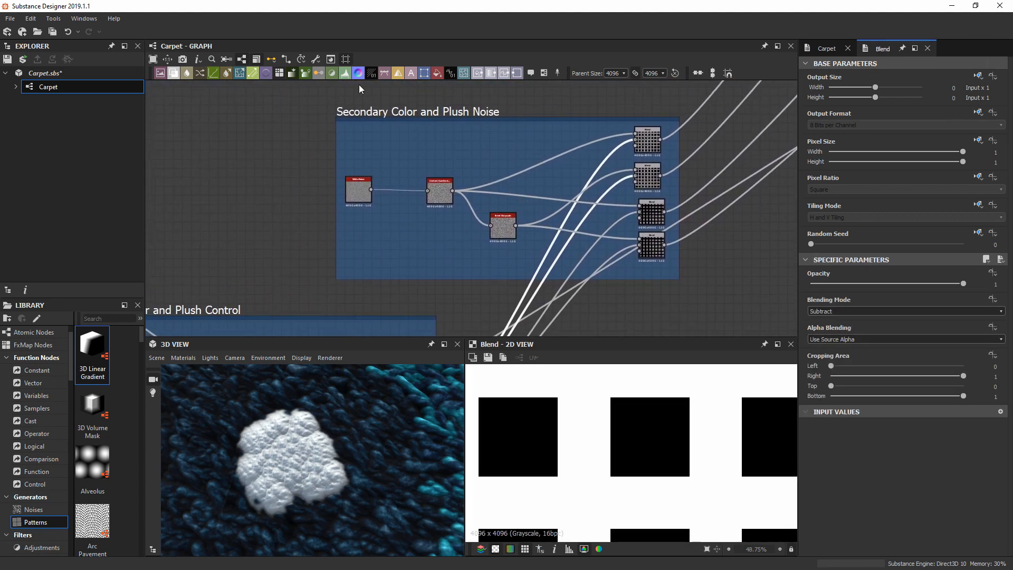
{"action": "middle_click_drag", "start_coordinate": [542, 160], "coordinate": [526, 179]}
{"action": "scroll", "coordinate": [528, 205], "scroll_direction": "up", "scroll_amount": 1}
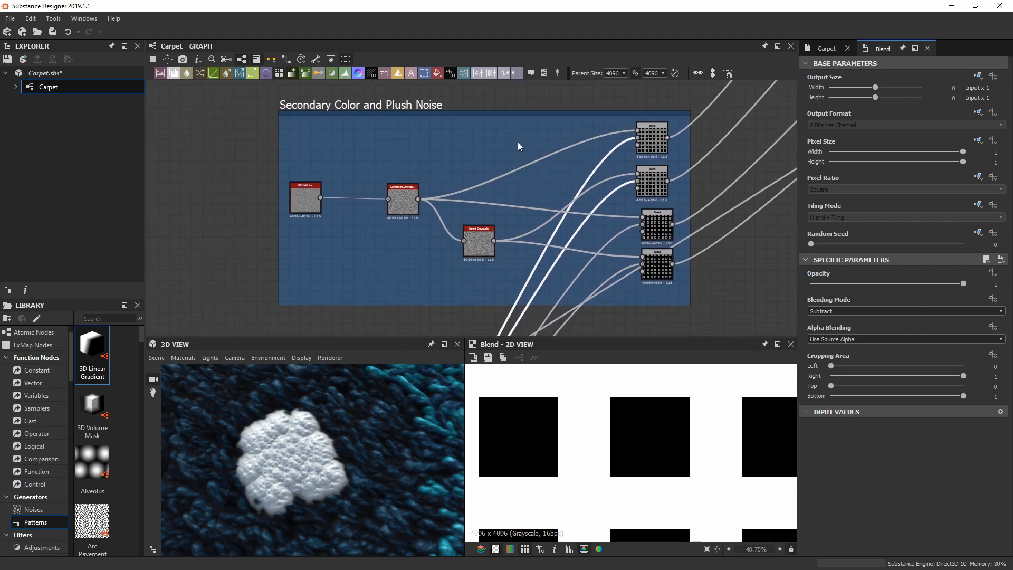
{"action": "scroll", "coordinate": [672, 159], "scroll_direction": "up", "scroll_amount": 2}
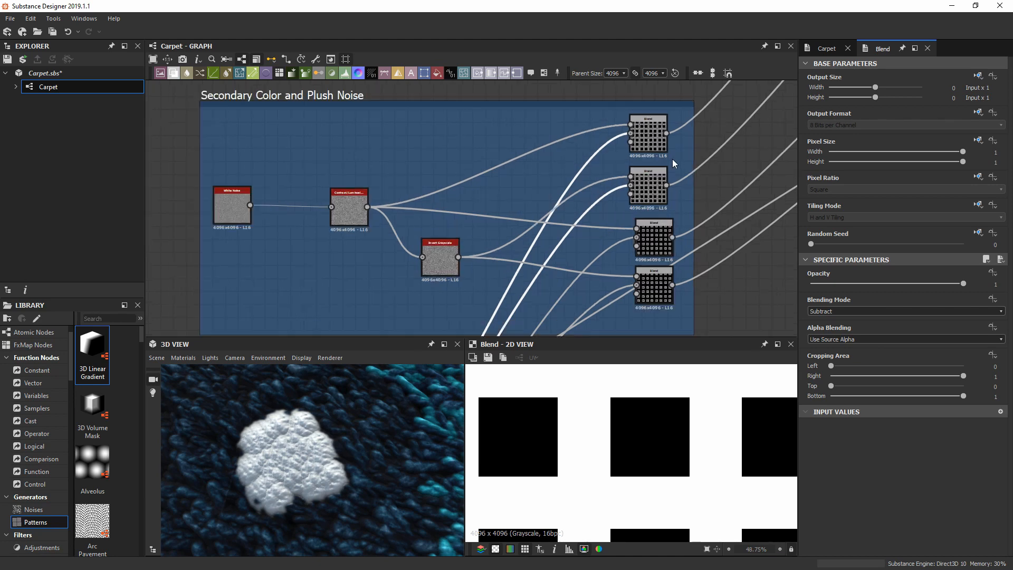
{"action": "scroll", "coordinate": [370, 483], "scroll_direction": "up", "scroll_amount": 2}
Inspect the color variation between individual teal carpet fibers up close in the 3D view
{"action": "scroll", "coordinate": [320, 466], "scroll_direction": "up", "scroll_amount": 3}
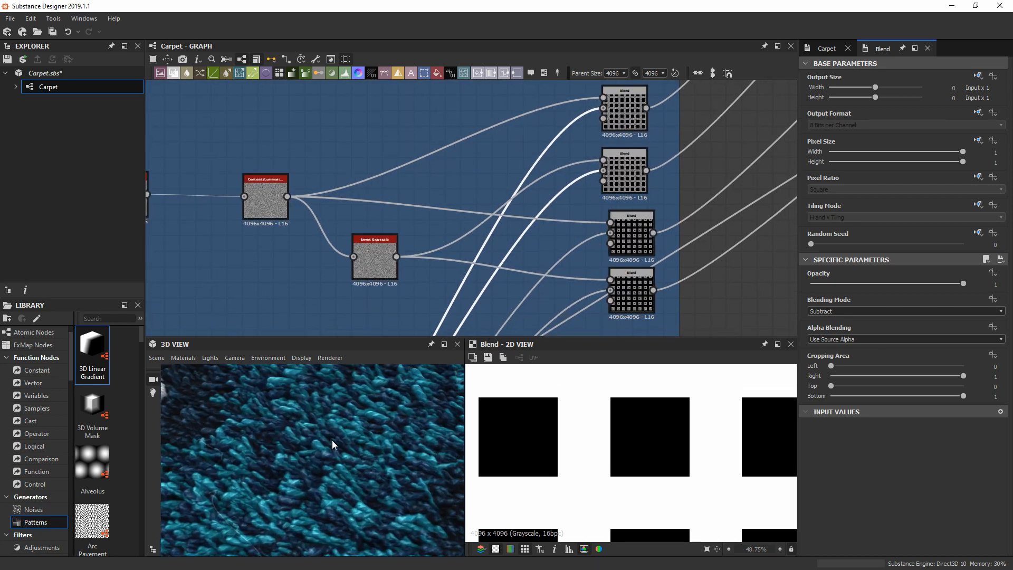
{"action": "scroll", "coordinate": [350, 443], "scroll_direction": "down", "scroll_amount": 2}
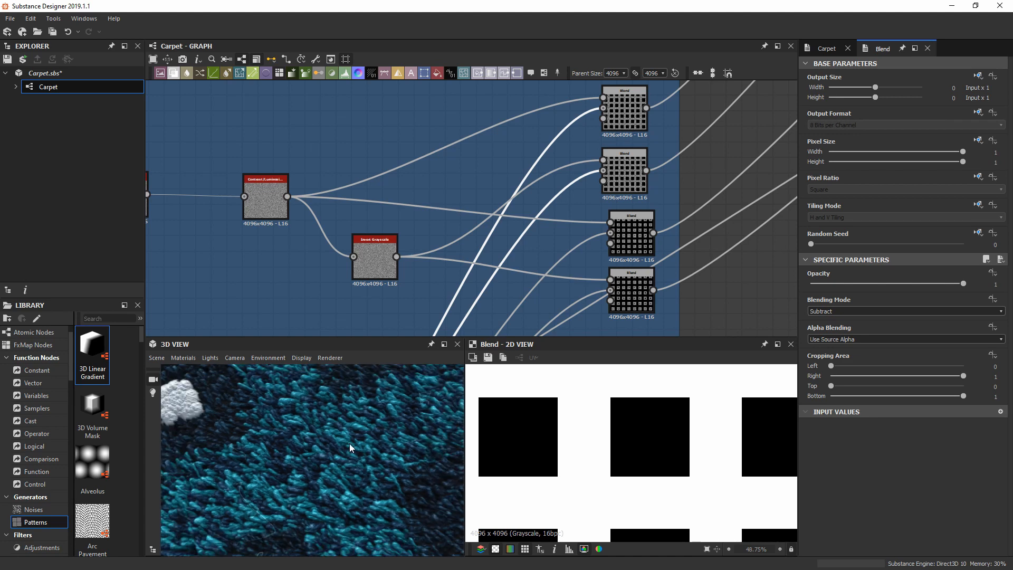
{"action": "scroll", "coordinate": [334, 436], "scroll_direction": "down", "scroll_amount": 2}
{"action": "left_click_drag", "start_coordinate": [303, 463], "coordinate": [306, 463]}
{"action": "right_click_drag", "start_coordinate": [306, 463], "coordinate": [299, 485]}
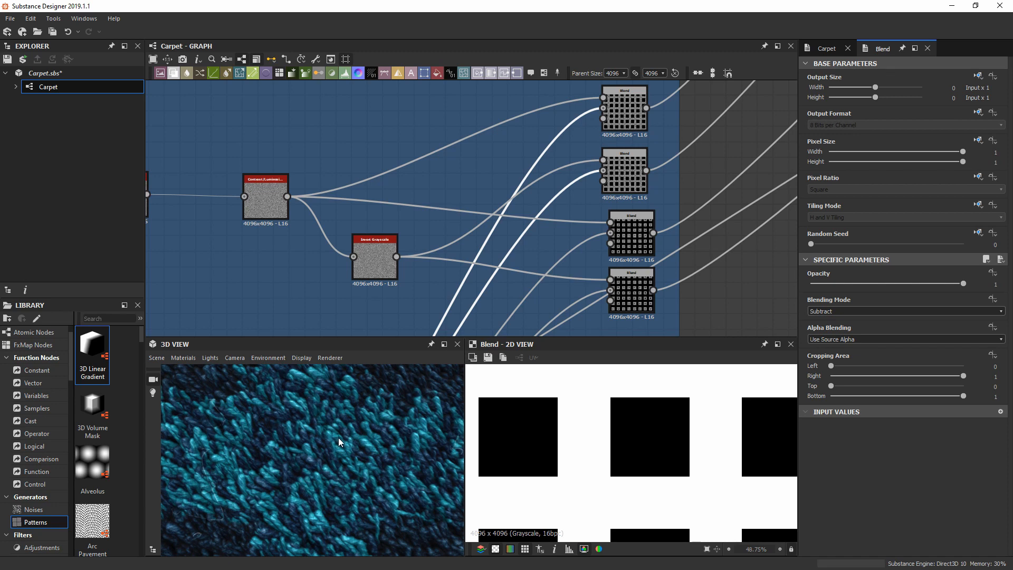
{"action": "left_click_drag", "start_coordinate": [338, 438], "coordinate": [293, 459]}
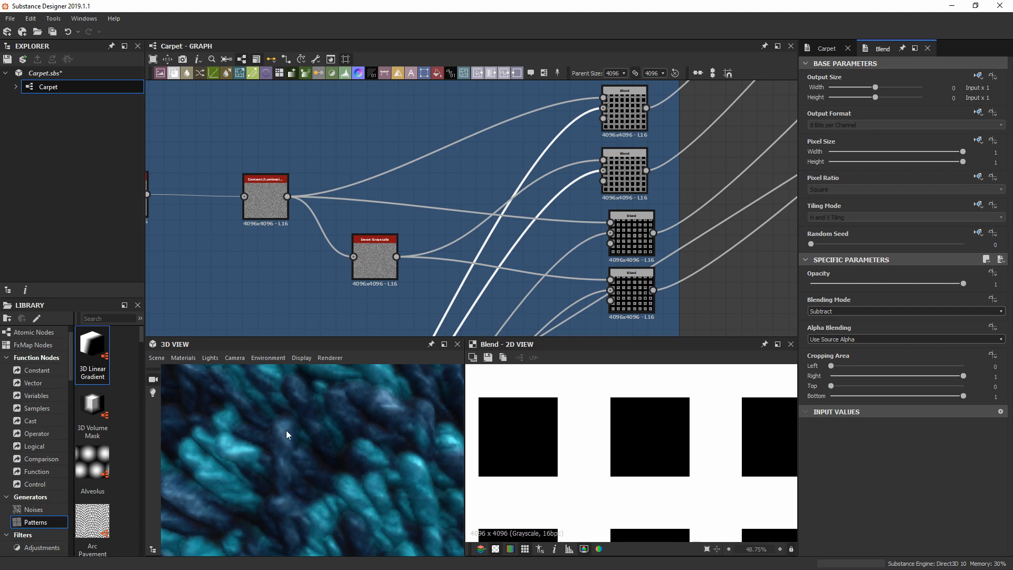
{"action": "mouse_move", "coordinate": [286, 432]}
{"action": "left_mouse_down"}
{"action": "mouse_move", "coordinate": [282, 455]}
{"action": "mouse_move", "coordinate": [307, 465]}
{"action": "mouse_move", "coordinate": [282, 467]}
{"action": "mouse_move", "coordinate": [274, 420]}
{"action": "left_mouse_up"}
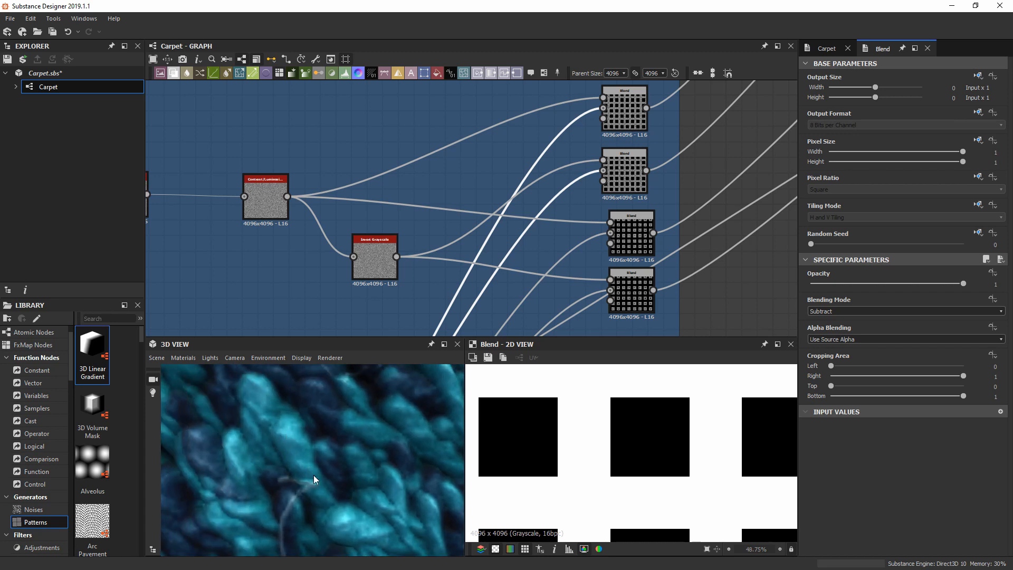
{"action": "left_click_drag", "start_coordinate": [305, 483], "coordinate": [258, 490]}
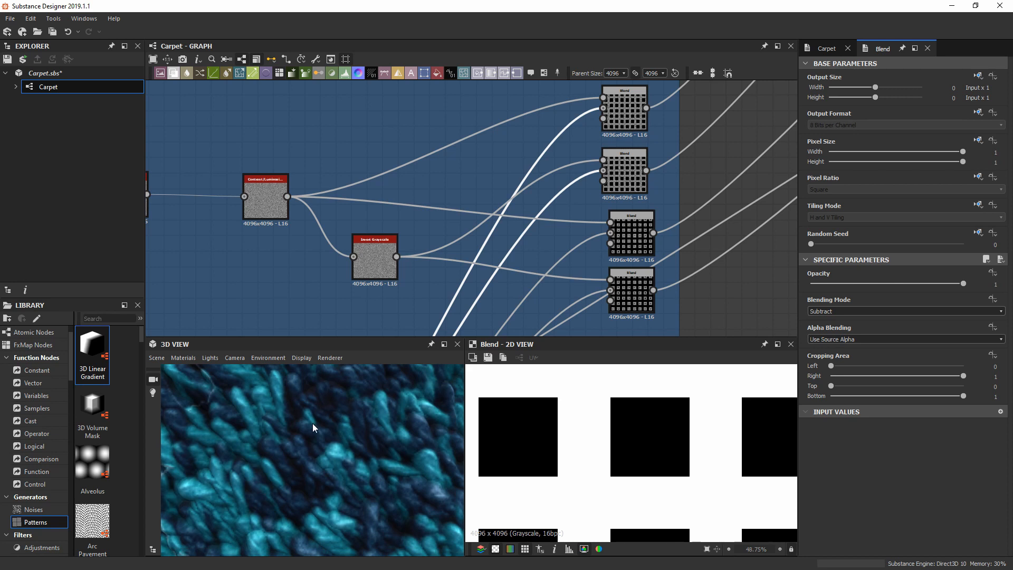
{"action": "left_click_drag", "start_coordinate": [306, 461], "coordinate": [308, 465]}
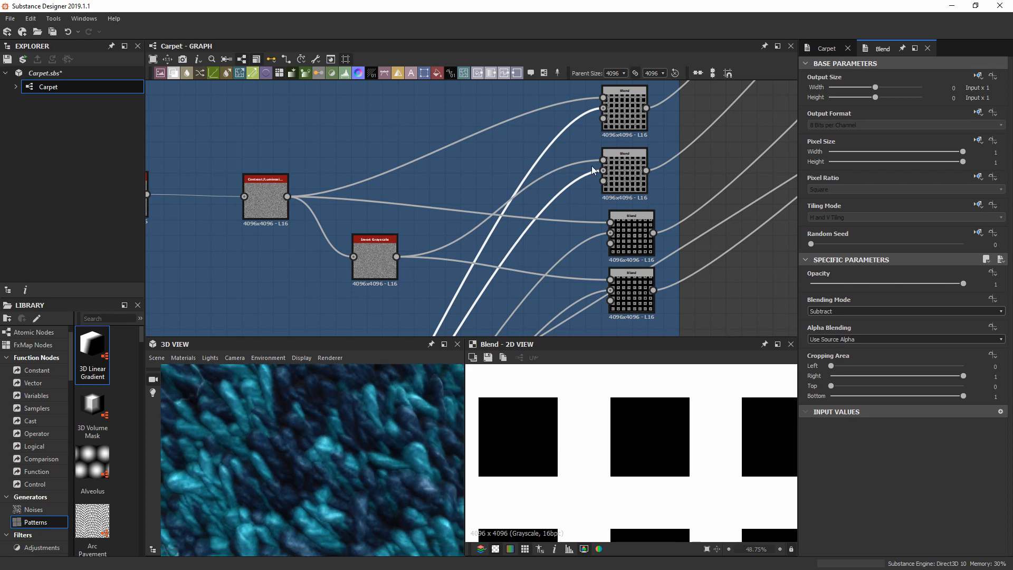
Preview the White Noise node in the 2D view and examine its individual pixels
{"action": "middle_click_drag", "start_coordinate": [362, 201], "coordinate": [440, 219]}
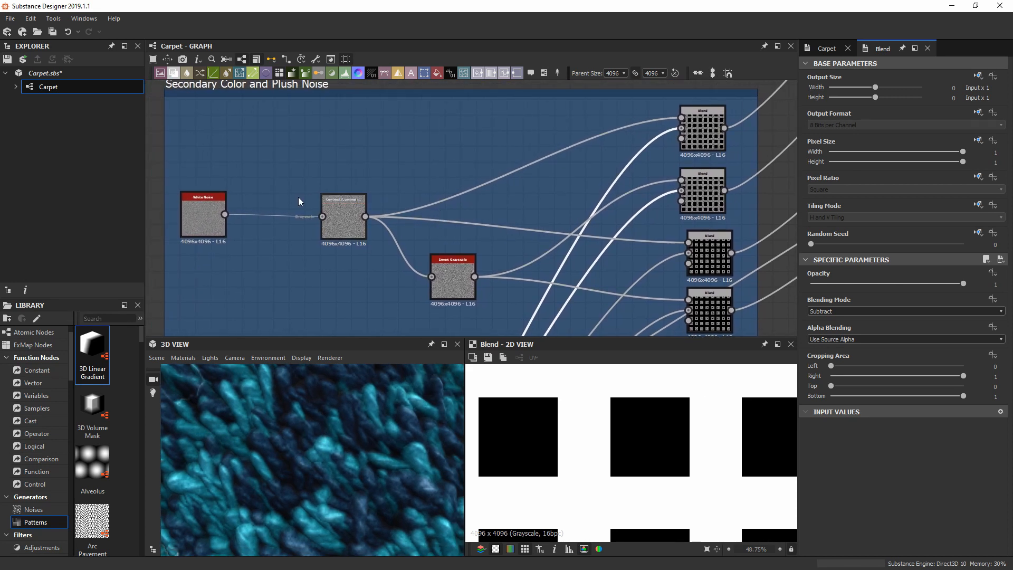
{"action": "double_click", "coordinate": [214, 204]}
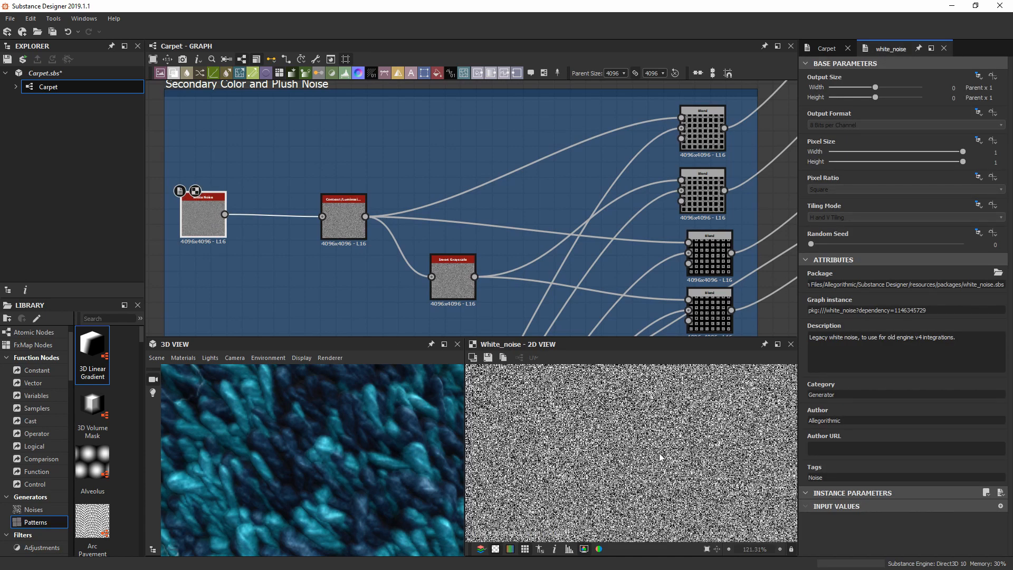
{"action": "scroll", "coordinate": [661, 457], "scroll_direction": "up", "scroll_amount": 12}
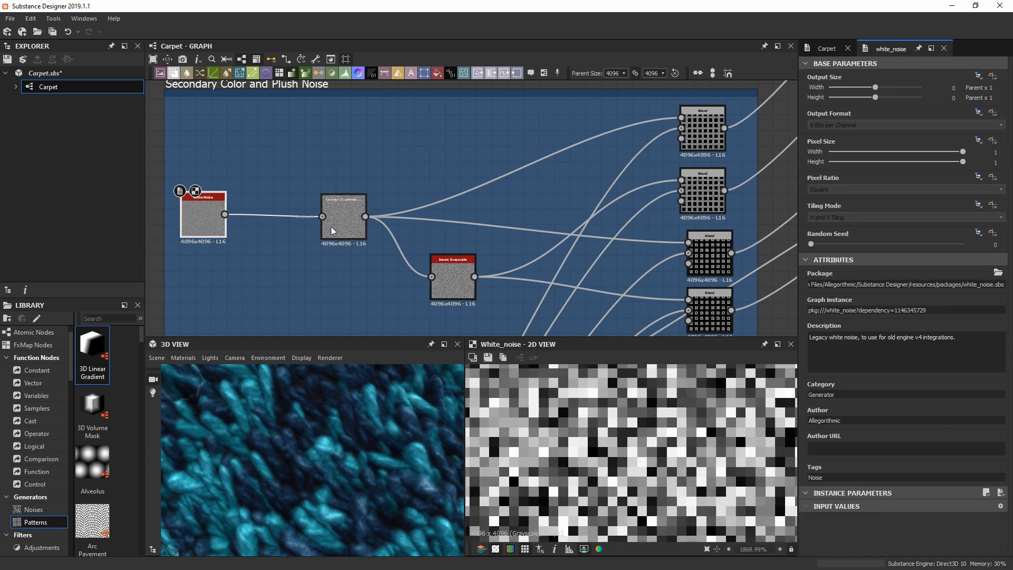
Preview the Contrast/Luminosity node in the 2D view and examine its black-and-white pixels up close
{"action": "double_click", "coordinate": [331, 231]}
{"action": "scroll", "coordinate": [627, 442], "scroll_direction": "down", "scroll_amount": 5}
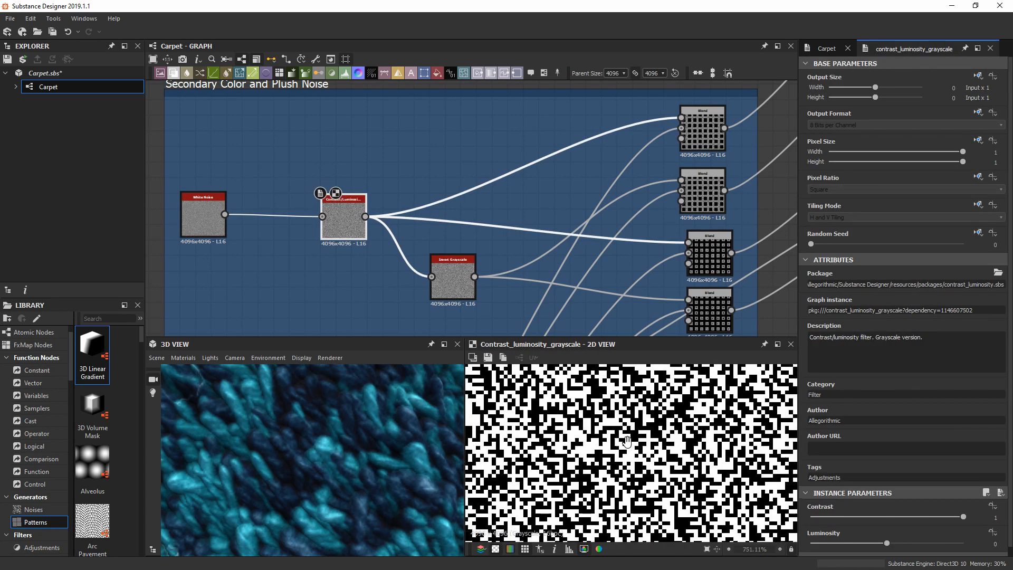
{"action": "scroll", "coordinate": [627, 442], "scroll_direction": "up", "scroll_amount": 5}
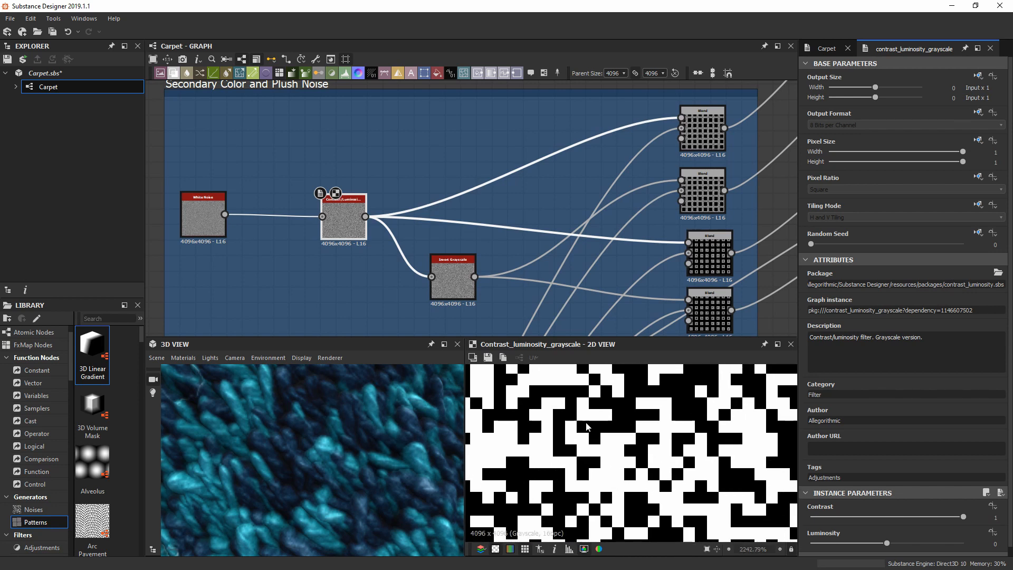
{"action": "scroll", "coordinate": [587, 426], "scroll_direction": "up", "scroll_amount": 3}
Preview the uppermost Blend node in the Secondary Color and Plush Noise frame and examine its noise-filled grid mask
{"action": "middle_click_drag", "start_coordinate": [590, 210], "coordinate": [431, 248]}
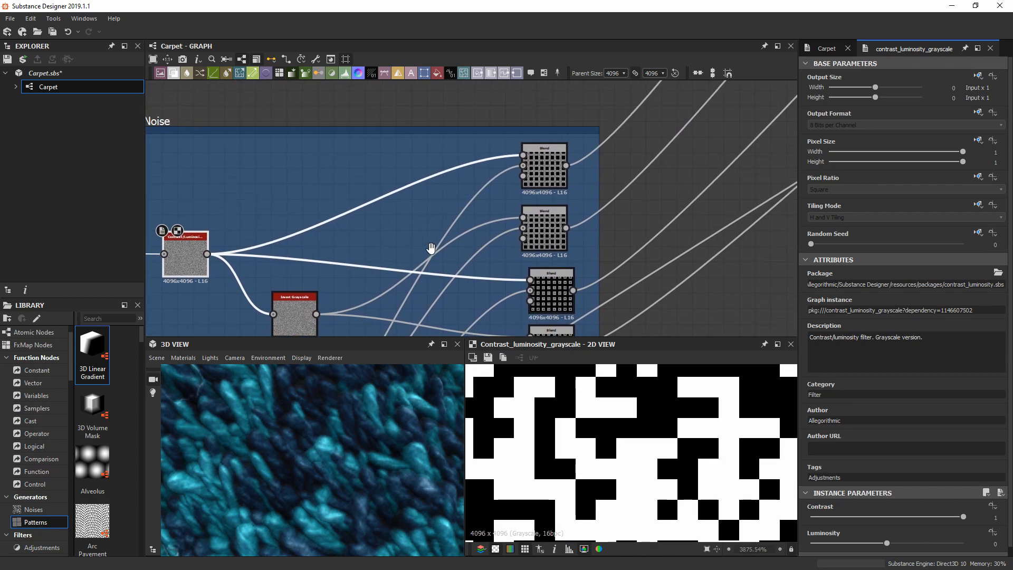
{"action": "left_click_drag", "start_coordinate": [547, 167], "coordinate": [547, 162]}
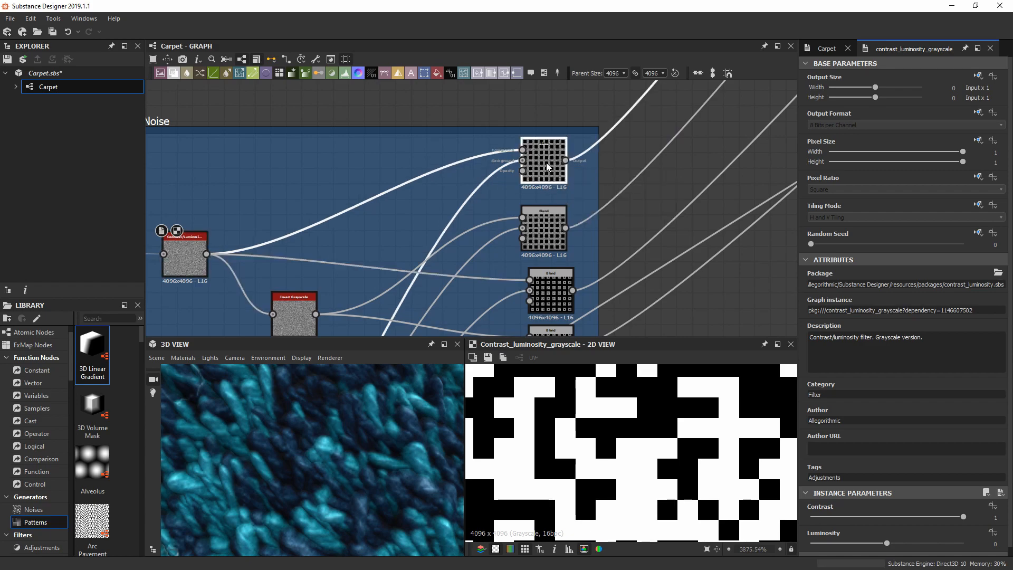
{"action": "scroll", "coordinate": [625, 432], "scroll_direction": "down", "scroll_amount": 15}
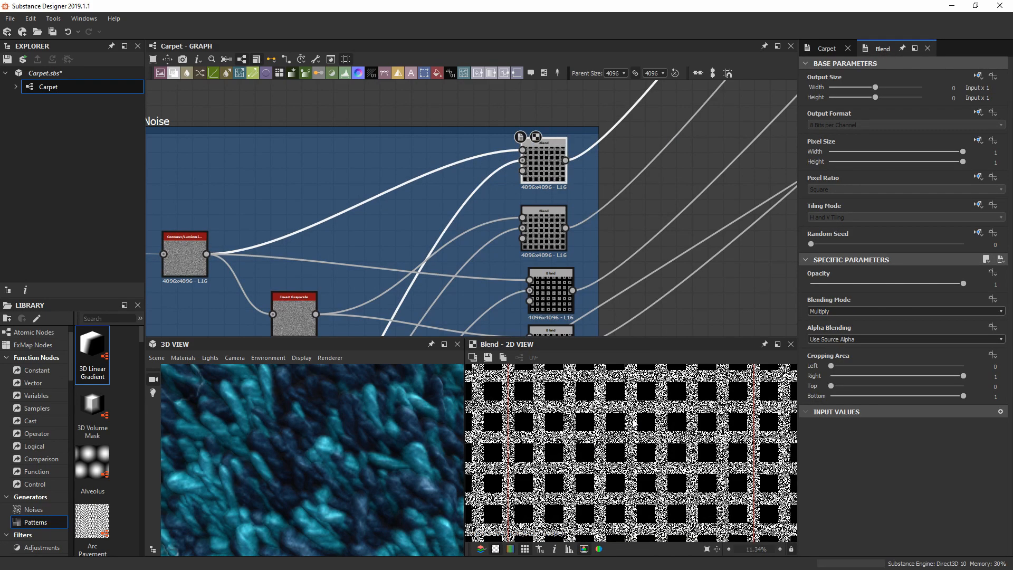
{"action": "scroll", "coordinate": [631, 422], "scroll_direction": "up", "scroll_amount": 5}
{"action": "middle_click_drag", "start_coordinate": [627, 412], "coordinate": [644, 504]}
{"action": "scroll", "coordinate": [613, 381], "scroll_direction": "up", "scroll_amount": 3}
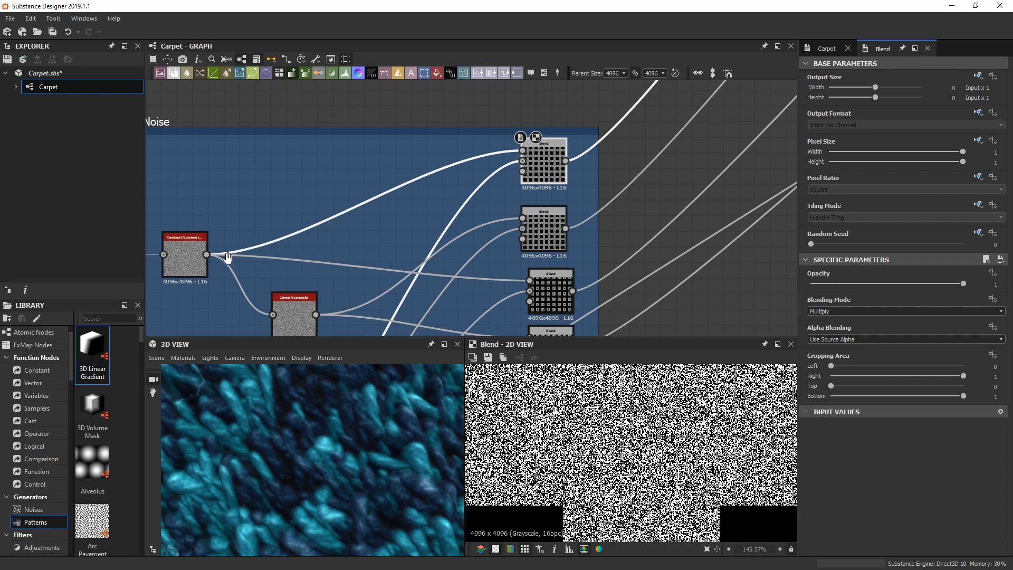
Compare the Contrast/Luminosity output with the uppermost Blend node's result in the 2D view
{"action": "middle_click_drag", "start_coordinate": [183, 258], "coordinate": [211, 270]}
{"action": "double_click", "coordinate": [210, 271]}
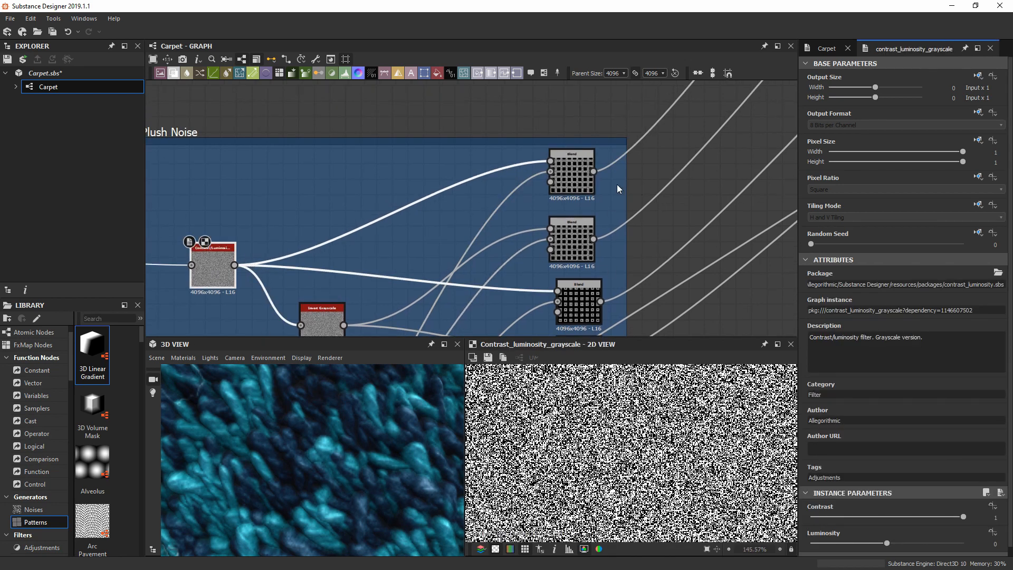
{"action": "double_click", "coordinate": [572, 169]}
{"action": "middle_click_drag", "start_coordinate": [575, 169], "coordinate": [590, 143]}
{"action": "scroll", "coordinate": [631, 428], "scroll_direction": "up", "scroll_amount": 5}
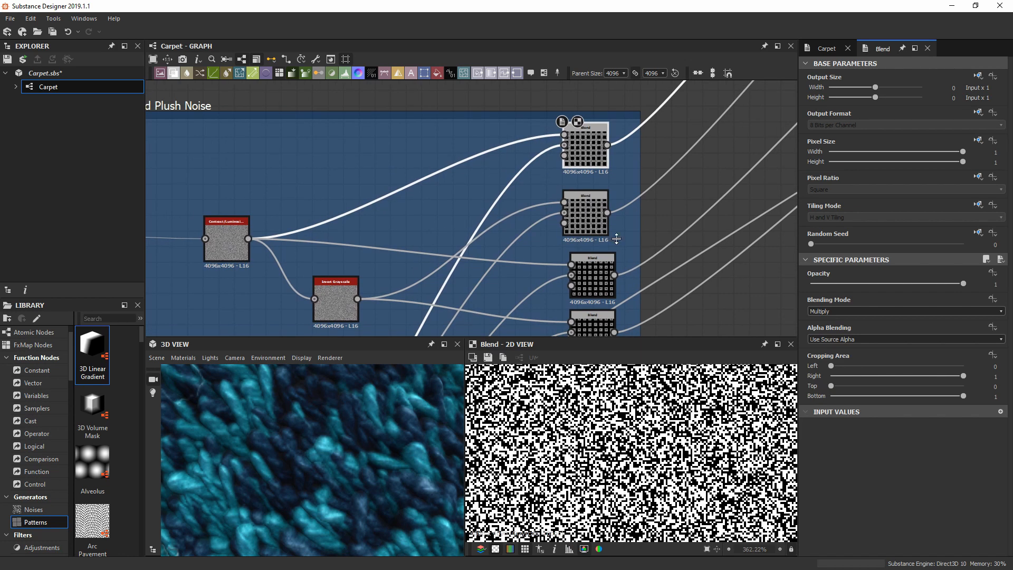
Shift the Invert Grayscale node slightly upward and compare the two upper Blend nodes' pixels in the 2D view
{"action": "left_click_drag", "start_coordinate": [338, 301], "coordinate": [330, 287]}
{"action": "scroll", "coordinate": [633, 449], "scroll_direction": "up", "scroll_amount": 9}
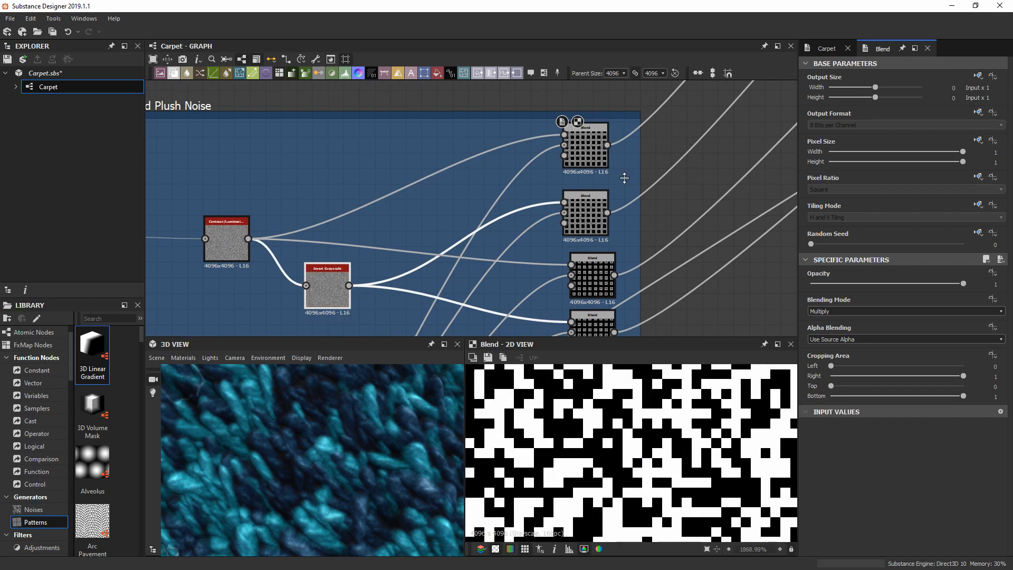
{"action": "double_click", "coordinate": [594, 213]}
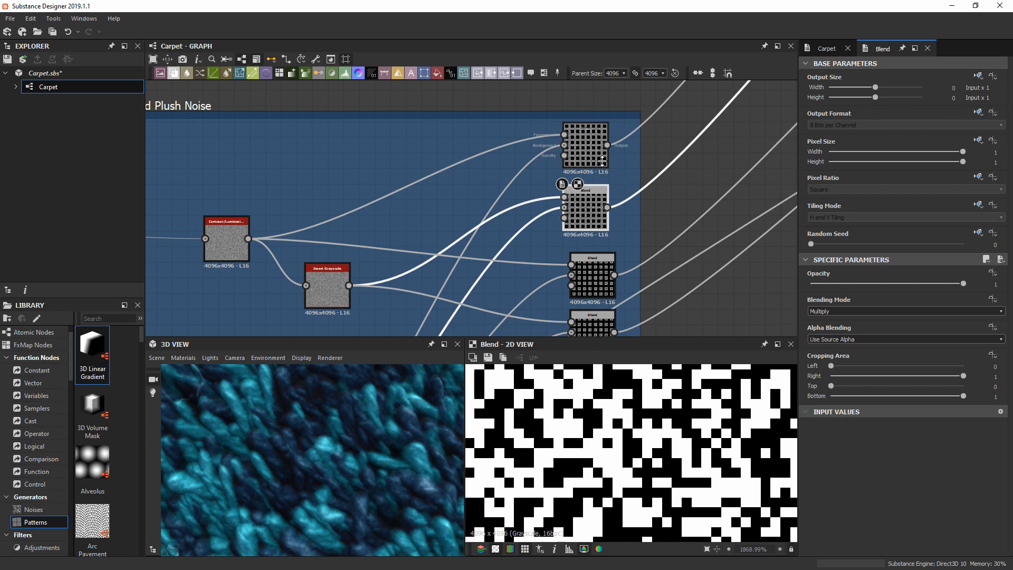
{"action": "double_click", "coordinate": [590, 154]}
{"action": "scroll", "coordinate": [594, 156], "scroll_direction": "down", "scroll_amount": 6}
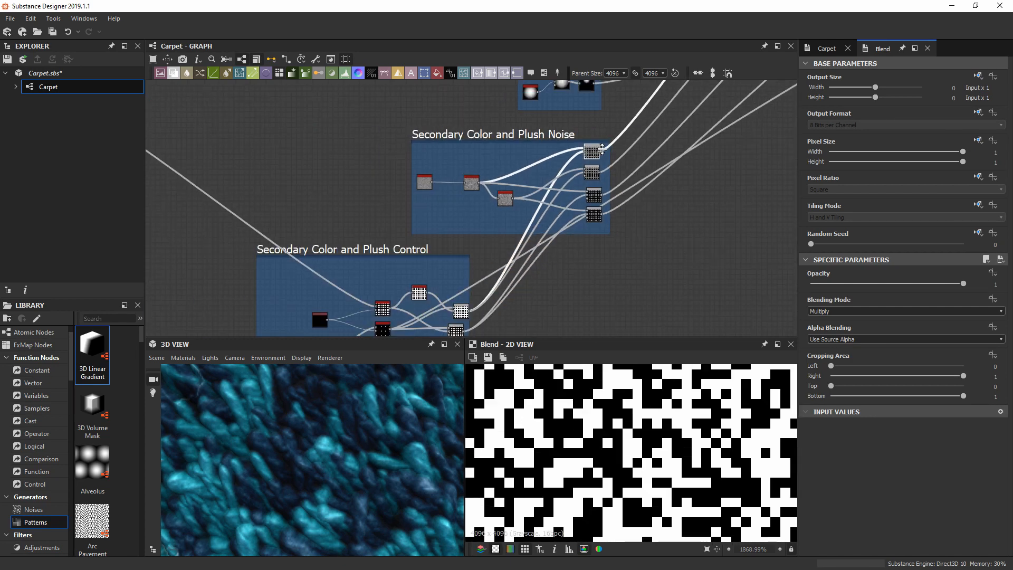
{"action": "middle_click_drag", "start_coordinate": [602, 114], "coordinate": [593, 173]}
{"action": "scroll", "coordinate": [585, 208], "scroll_direction": "up", "scroll_amount": 4}
{"action": "middle_click_drag", "start_coordinate": [579, 256], "coordinate": [579, 213]}
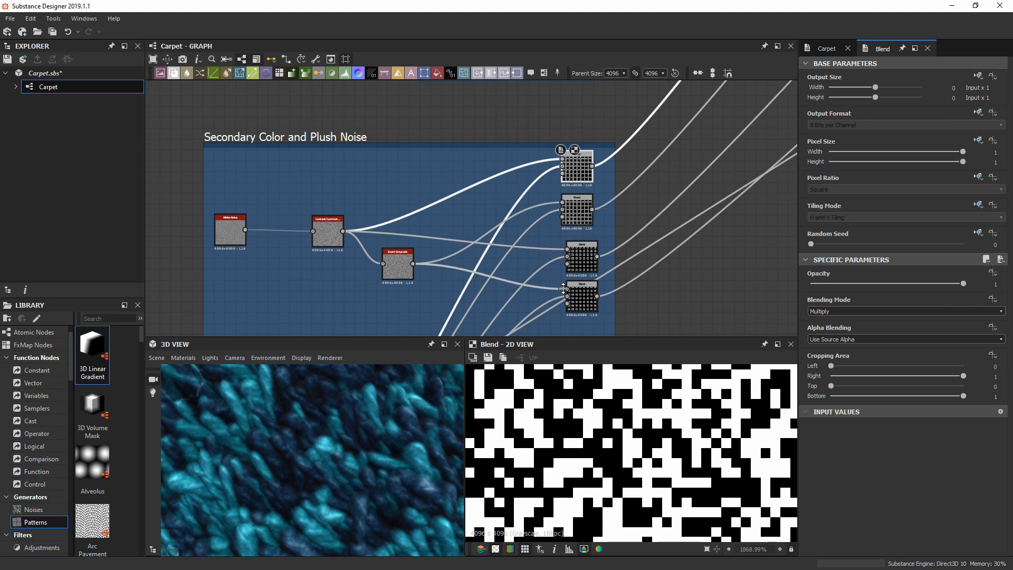
Inspect how teal and dark fibers mix across the carpet in the 3D view, both up close and from farther away
{"action": "scroll", "coordinate": [303, 468], "scroll_direction": "down", "scroll_amount": 2}
{"action": "scroll", "coordinate": [306, 467], "scroll_direction": "down", "scroll_amount": 3}
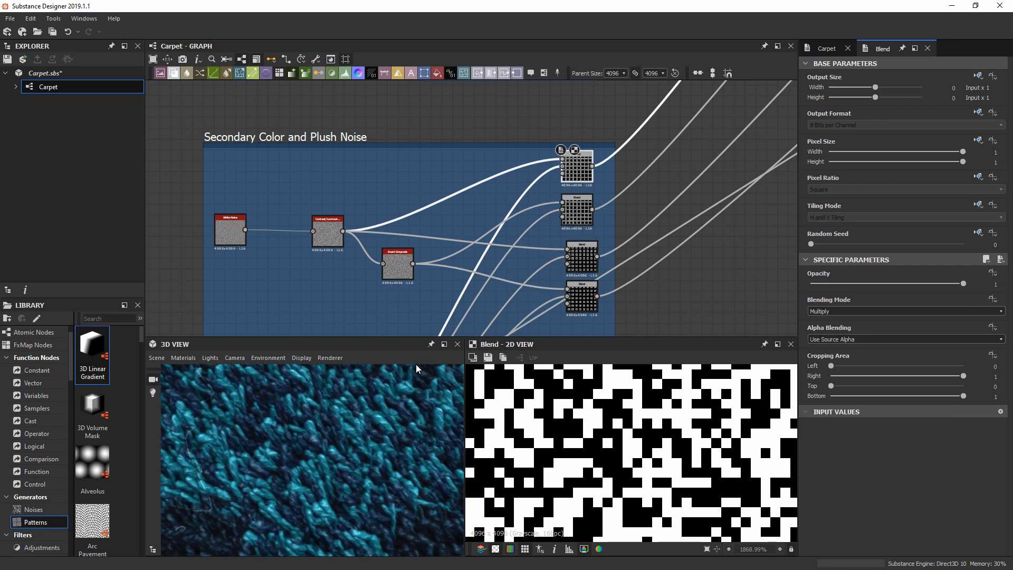
{"action": "scroll", "coordinate": [261, 424], "scroll_direction": "up", "scroll_amount": 3}
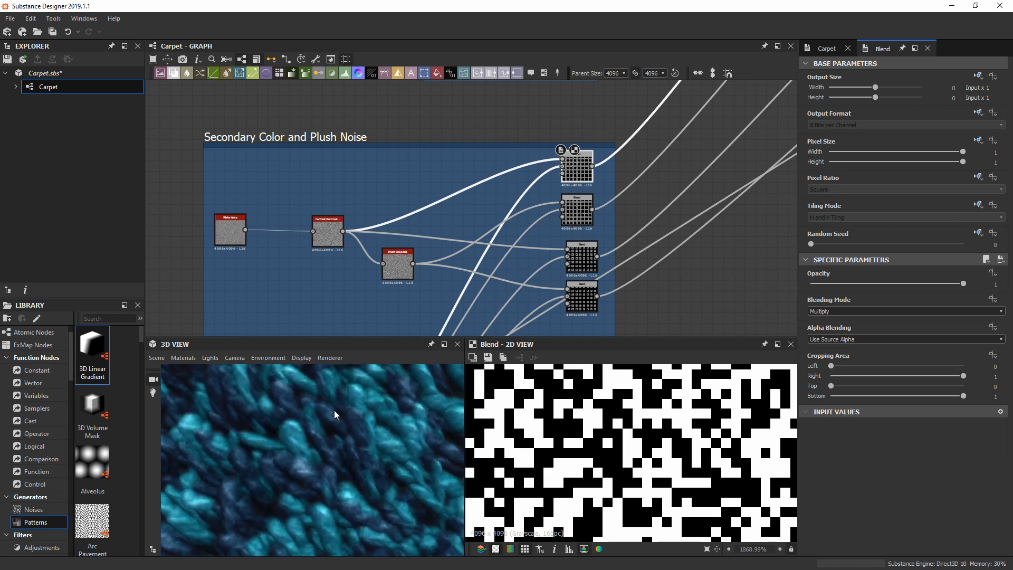
{"action": "scroll", "coordinate": [360, 446], "scroll_direction": "down", "scroll_amount": 4}
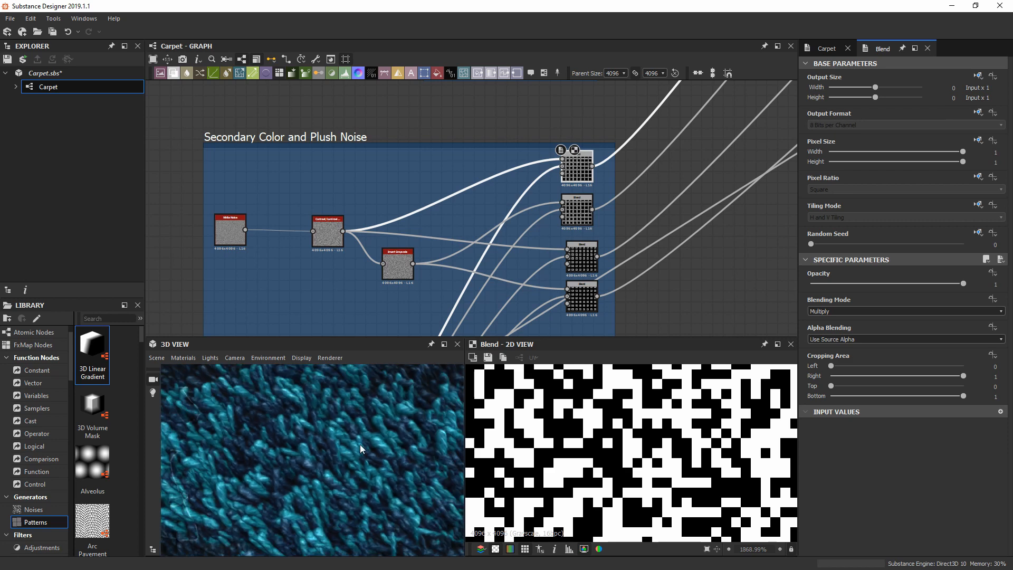
{"action": "scroll", "coordinate": [346, 457], "scroll_direction": "down", "scroll_amount": 2}
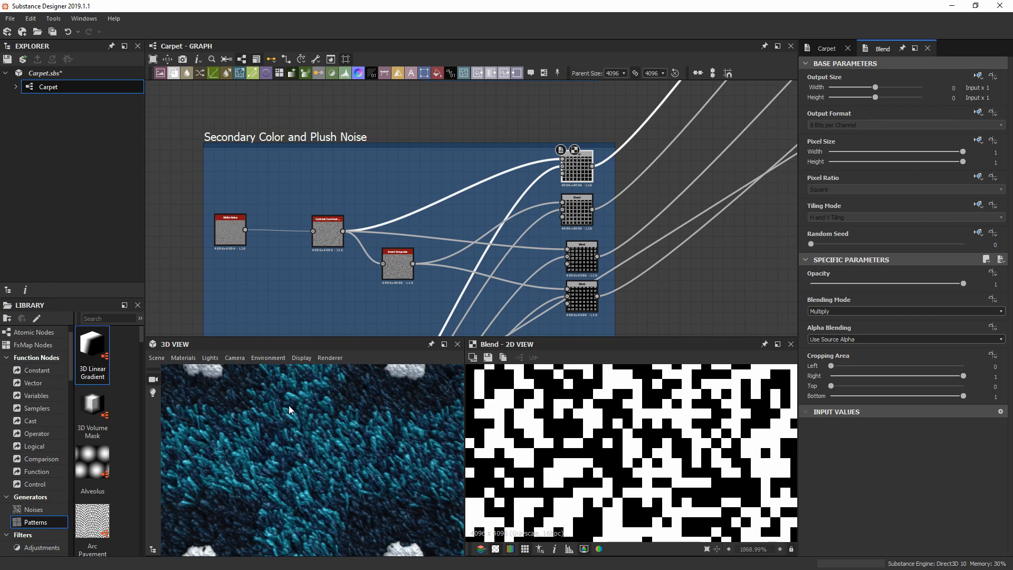
{"action": "scroll", "coordinate": [302, 438], "scroll_direction": "up", "scroll_amount": 1}
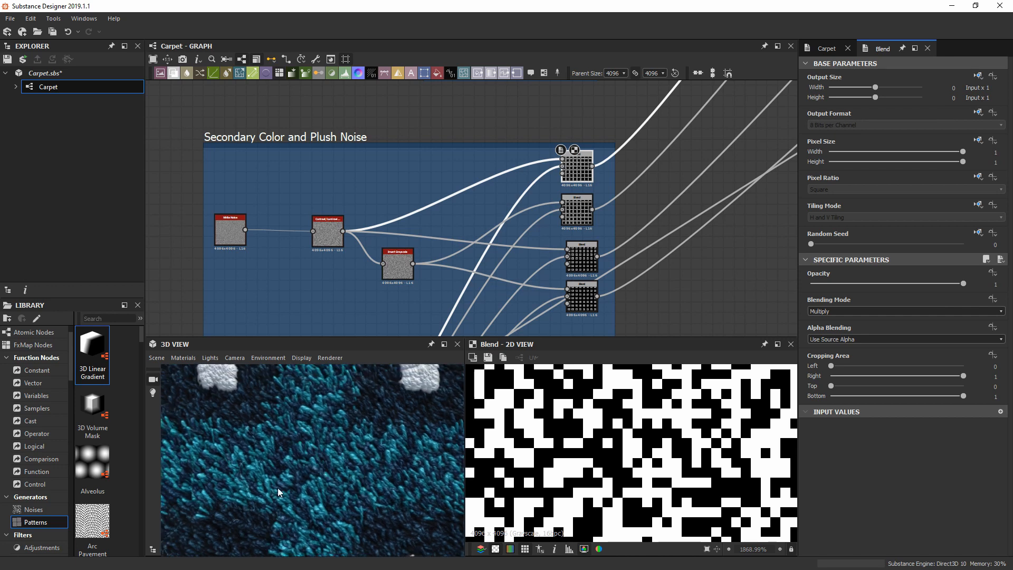
Preview the third Blend node of the noise frame and examine its noise-filled squares with cut-out centers
{"action": "scroll", "coordinate": [590, 295], "scroll_direction": "up", "scroll_amount": 3}
{"action": "middle_click_drag", "start_coordinate": [591, 295], "coordinate": [566, 280]}
{"action": "scroll", "coordinate": [552, 198], "scroll_direction": "up", "scroll_amount": 2}
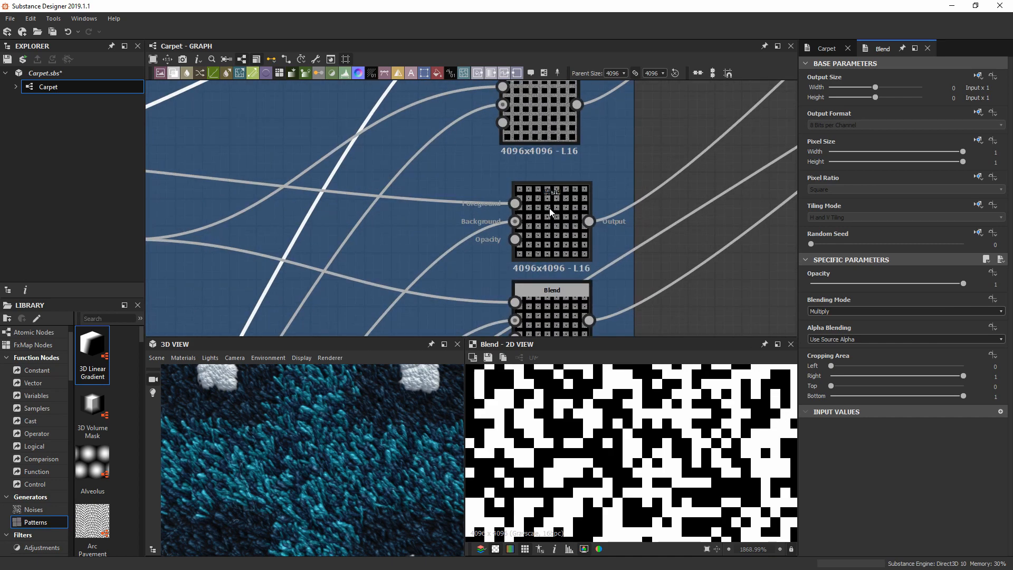
{"action": "double_click", "coordinate": [550, 209]}
{"action": "scroll", "coordinate": [652, 426], "scroll_direction": "down", "scroll_amount": 10}
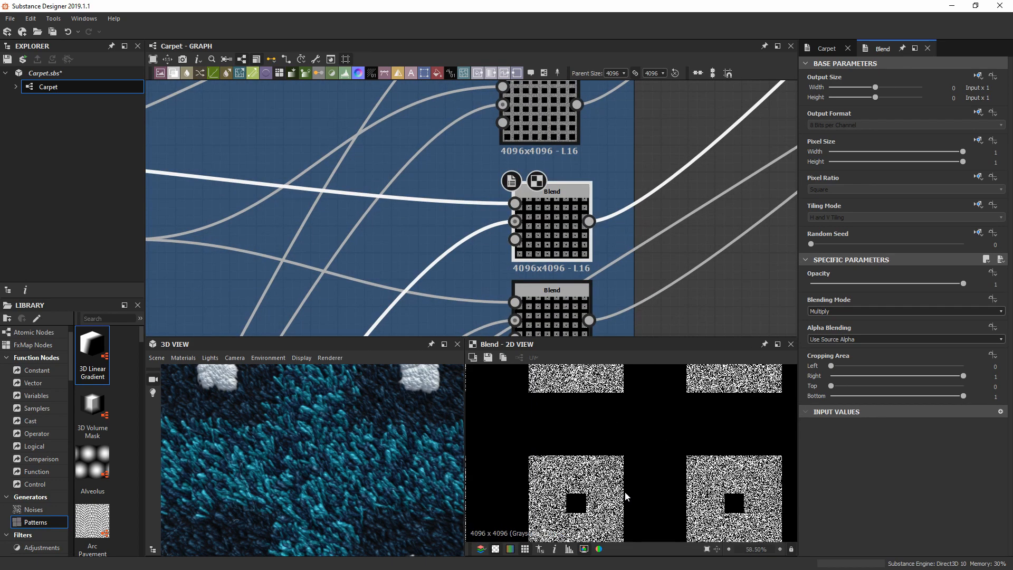
{"action": "scroll", "coordinate": [623, 447], "scroll_direction": "up", "scroll_amount": 2}
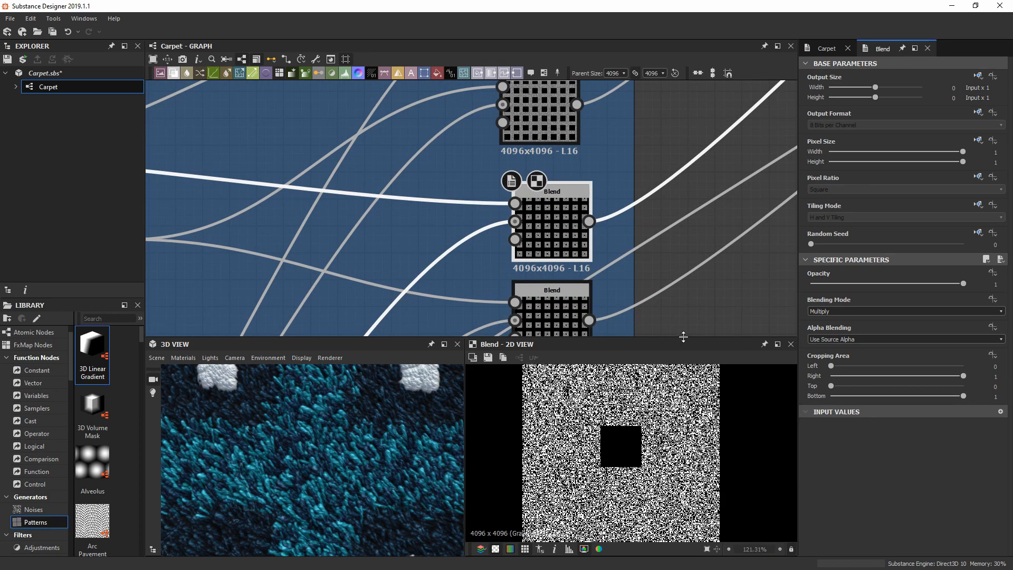
Preview the lowest Blend node, fed by Invert Grayscale, and compare its noise pixels with the third Blend node's
{"action": "scroll", "coordinate": [543, 204], "scroll_direction": "down", "scroll_amount": 2}
{"action": "scroll", "coordinate": [561, 267], "scroll_direction": "up", "scroll_amount": 1}
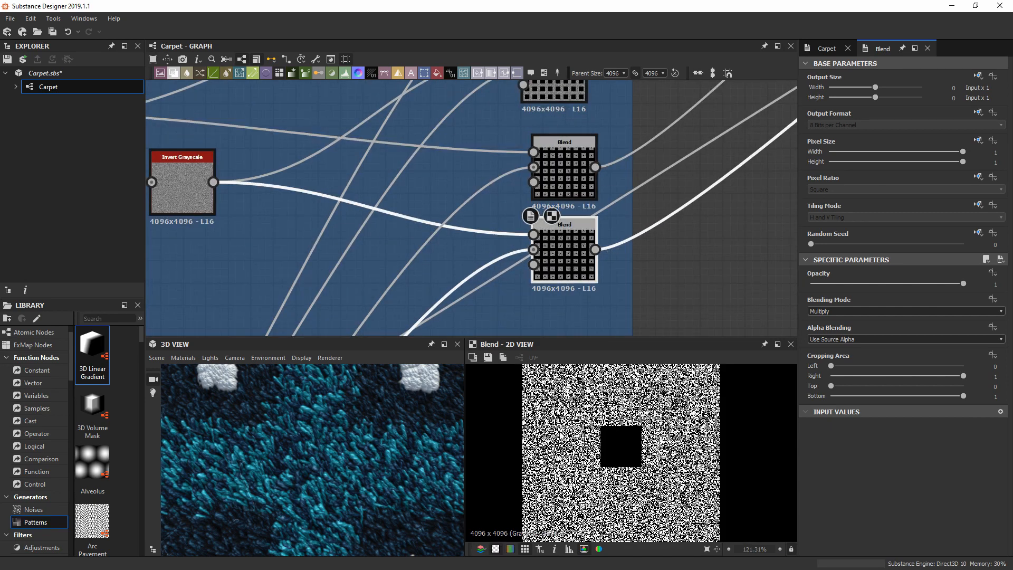
{"action": "scroll", "coordinate": [542, 431], "scroll_direction": "up", "scroll_amount": 3}
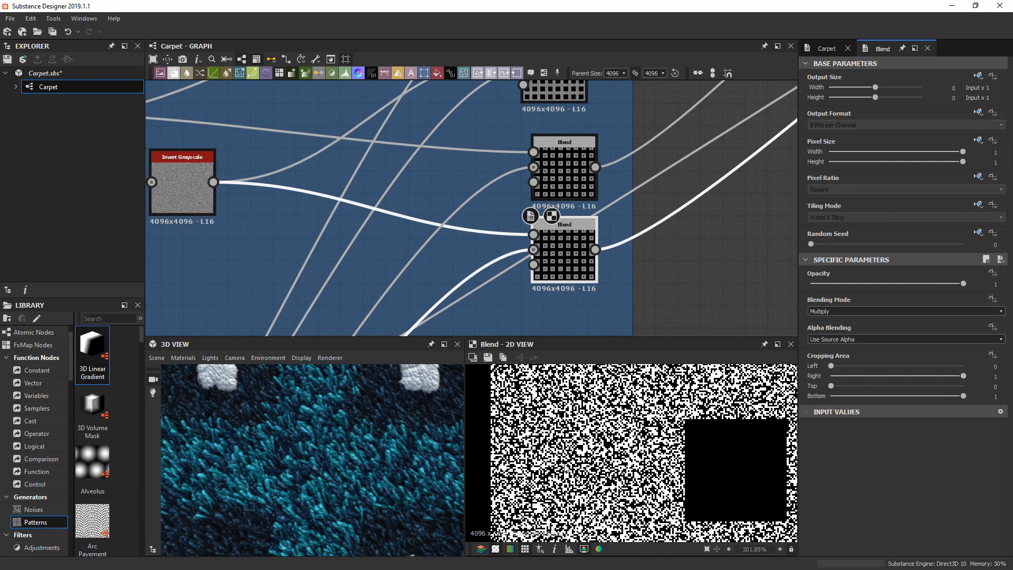
{"action": "scroll", "coordinate": [569, 403], "scroll_direction": "down", "scroll_amount": 4}
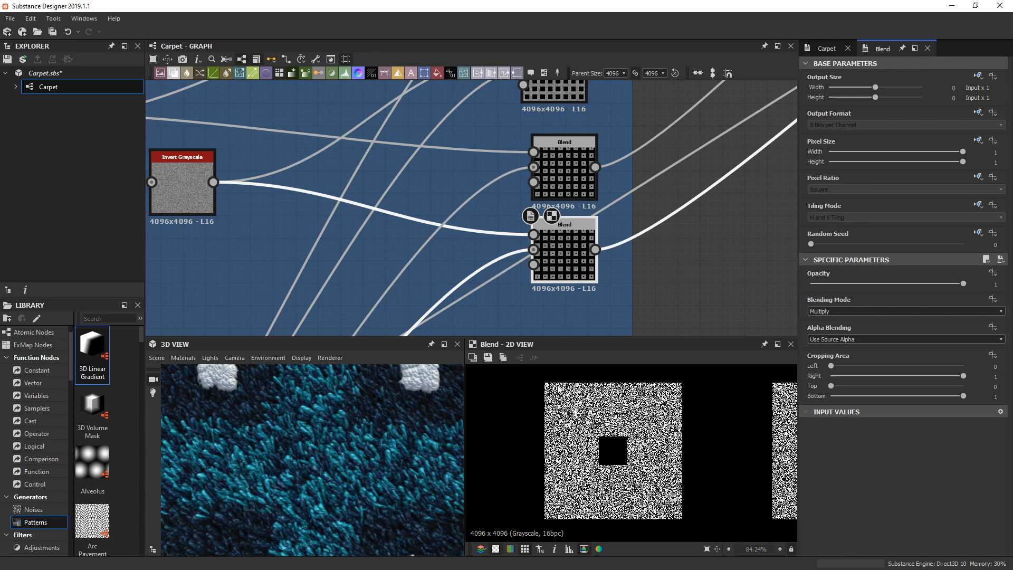
{"action": "scroll", "coordinate": [265, 453], "scroll_direction": "down", "scroll_amount": 1}
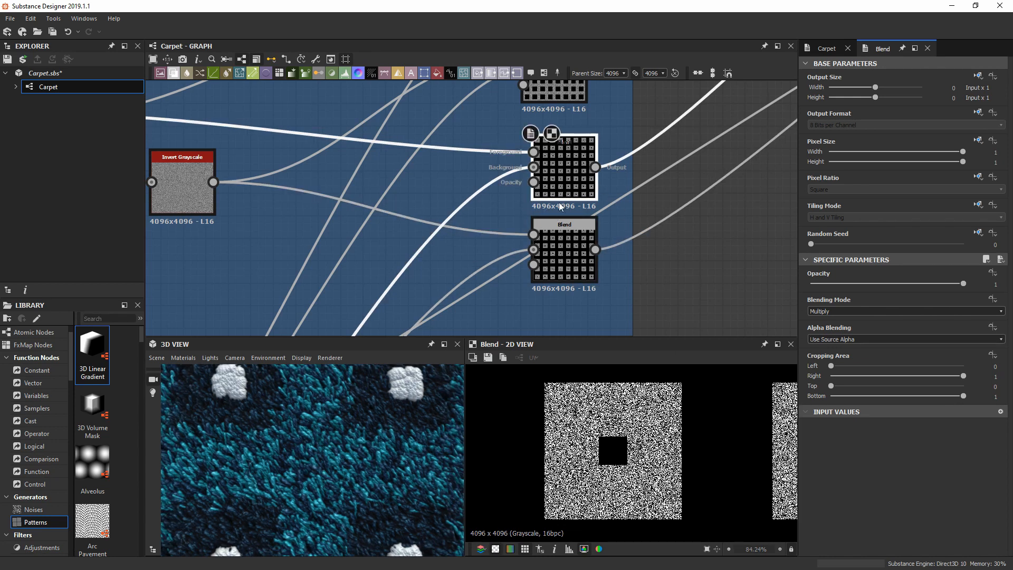
{"action": "double_click", "coordinate": [562, 237]}
{"action": "scroll", "coordinate": [557, 422], "scroll_direction": "up", "scroll_amount": 6}
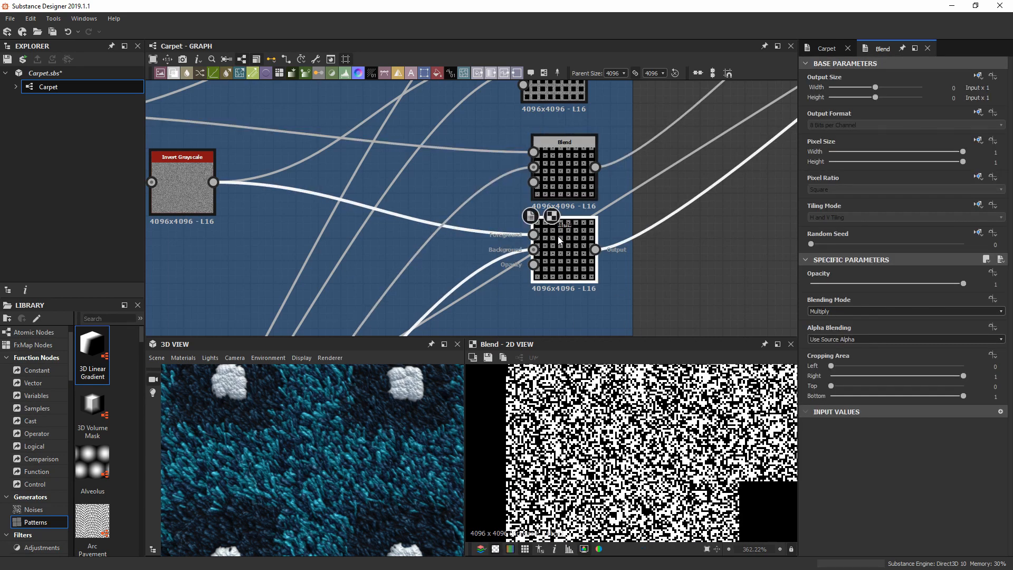
Examine the cut-out center of the lowest Blend's mask alongside a white plush square in the 3D view
{"action": "scroll", "coordinate": [554, 235], "scroll_direction": "down", "scroll_amount": 5}
{"action": "middle_click_drag", "start_coordinate": [584, 124], "coordinate": [518, 176]}
{"action": "scroll", "coordinate": [686, 438], "scroll_direction": "down", "scroll_amount": 4}
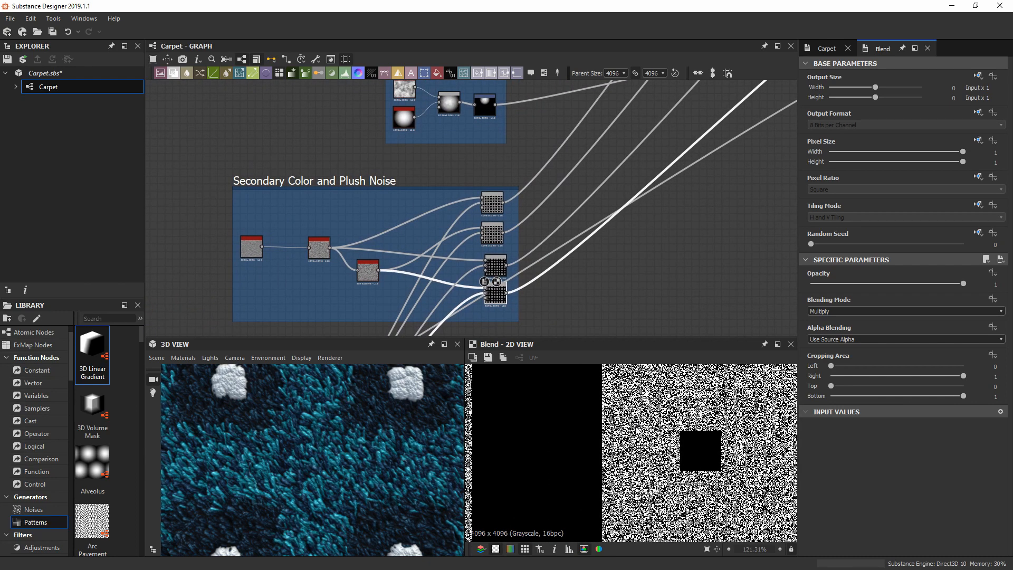
{"action": "middle_click_drag", "start_coordinate": [712, 428], "coordinate": [685, 459]}
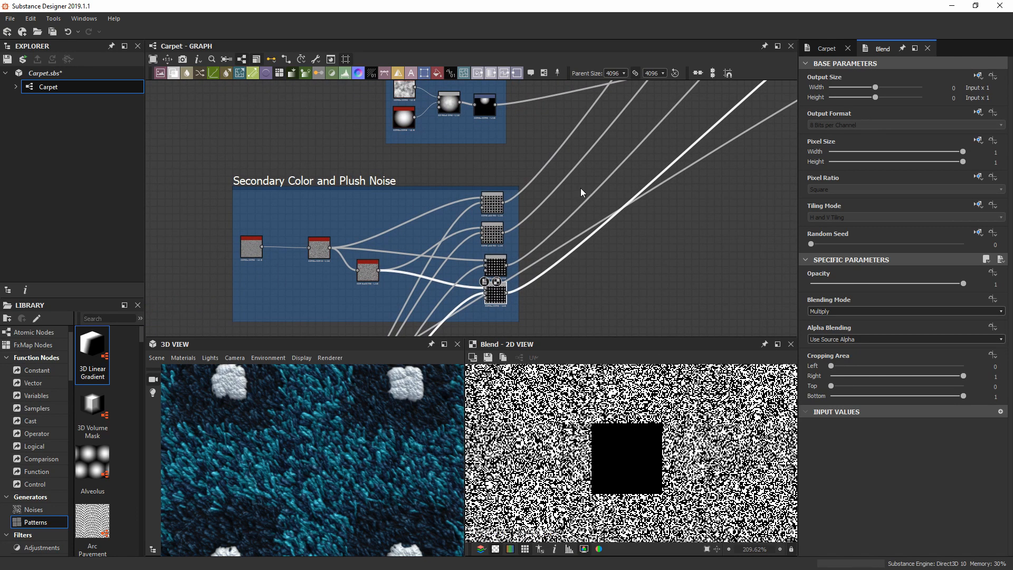
{"action": "scroll", "coordinate": [493, 268], "scroll_direction": "up", "scroll_amount": 4}
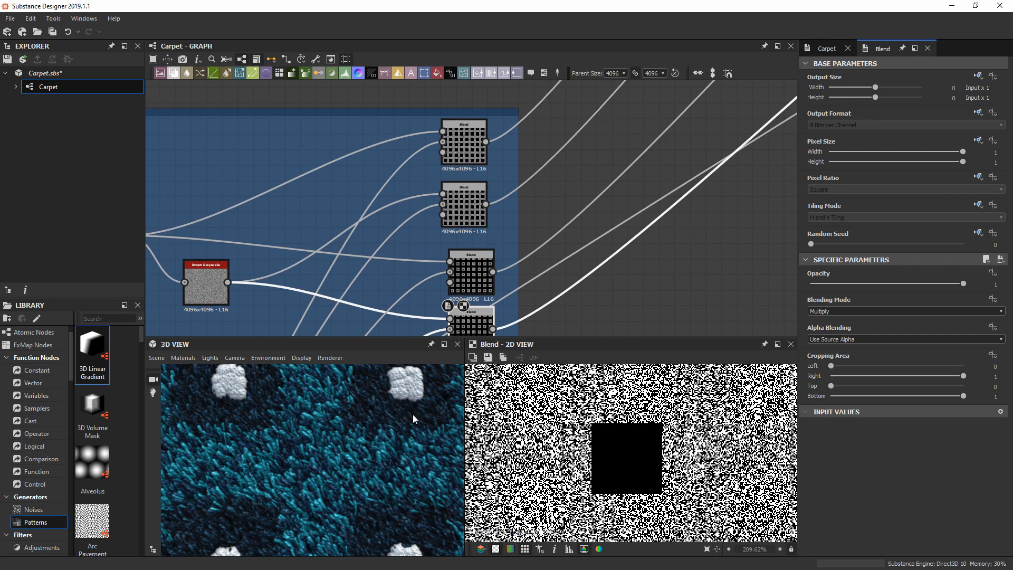
{"action": "middle_click_drag", "start_coordinate": [419, 391], "coordinate": [371, 430]}
{"action": "scroll", "coordinate": [404, 408], "scroll_direction": "up", "scroll_amount": 3}
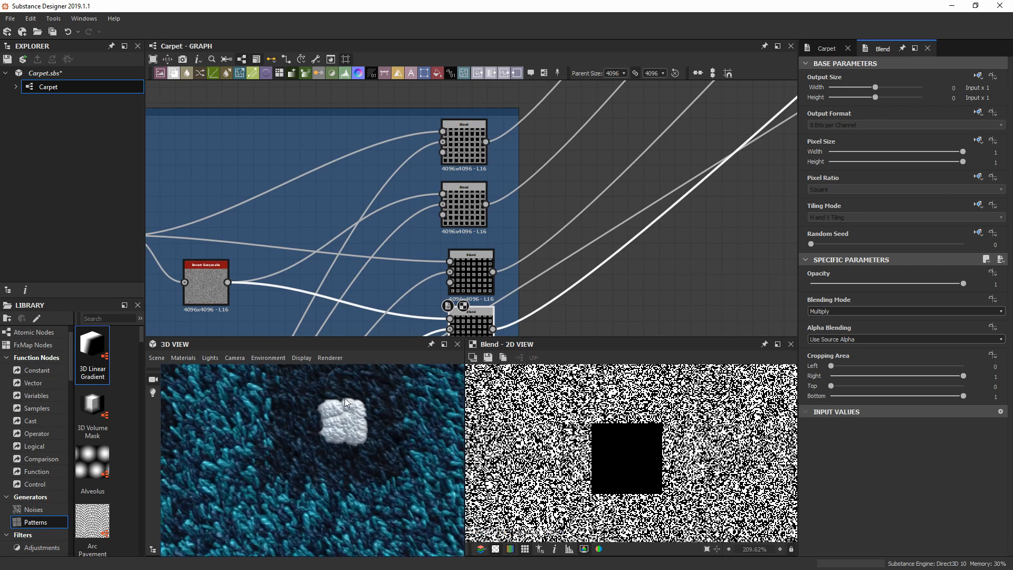
Preview the second and third Blend nodes and compare their masks with the areas around the white plush squares in 3D
{"action": "left_click", "coordinate": [464, 216]}
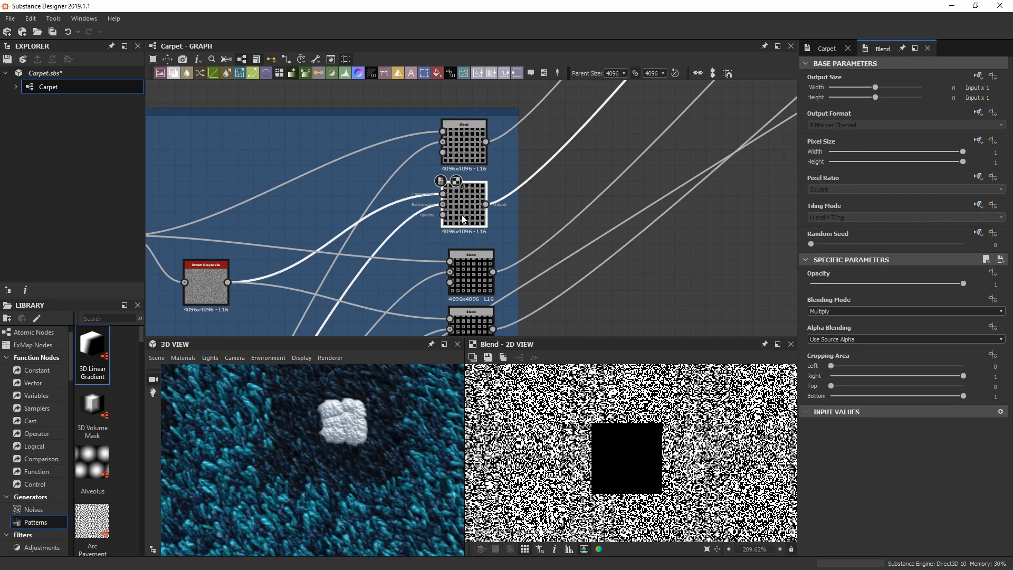
{"action": "scroll", "coordinate": [619, 480], "scroll_direction": "down", "scroll_amount": 8}
{"action": "scroll", "coordinate": [610, 432], "scroll_direction": "up", "scroll_amount": 2}
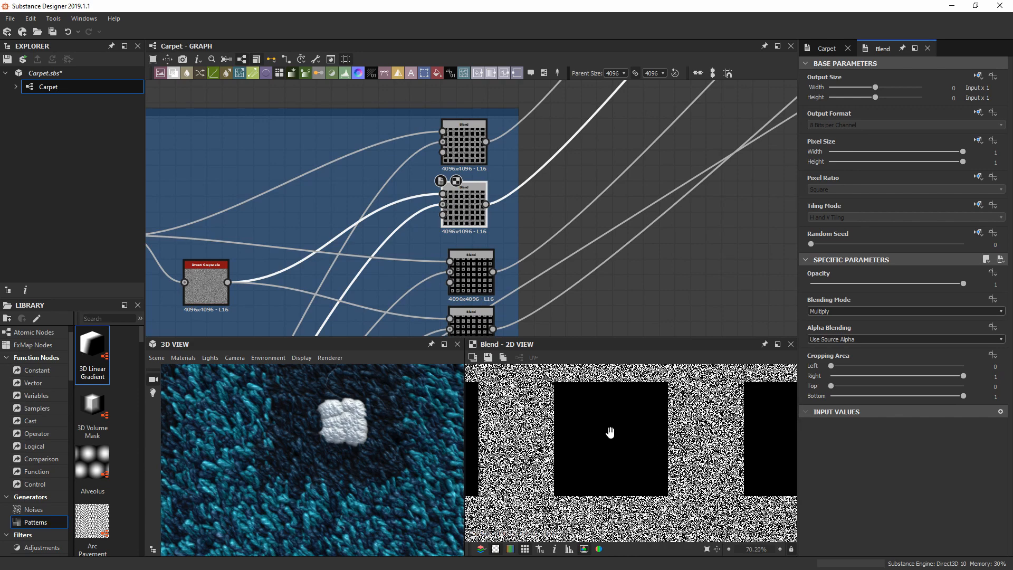
{"action": "left_click", "coordinate": [469, 272]}
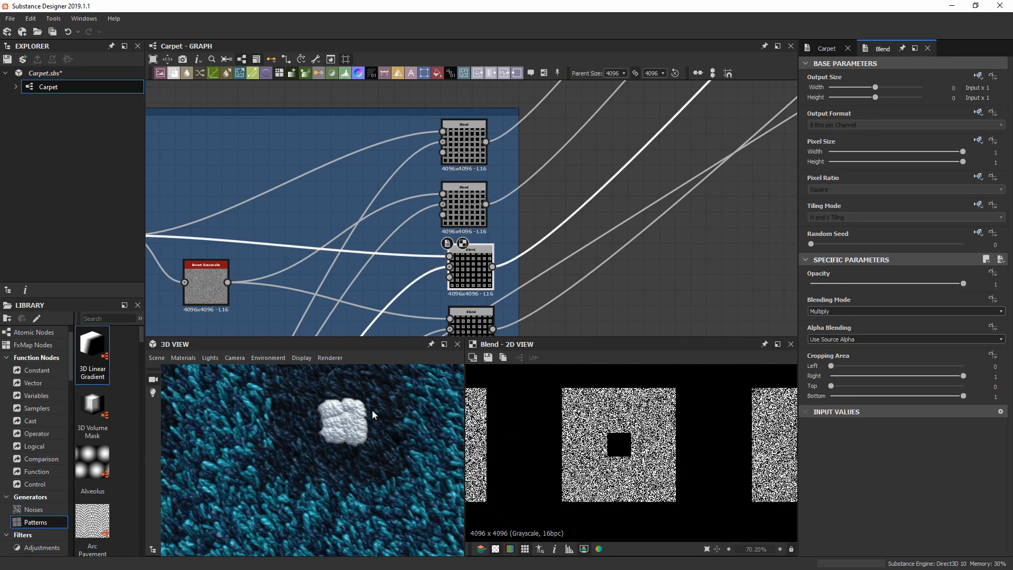
{"action": "left_click_drag", "start_coordinate": [372, 410], "coordinate": [333, 461]}
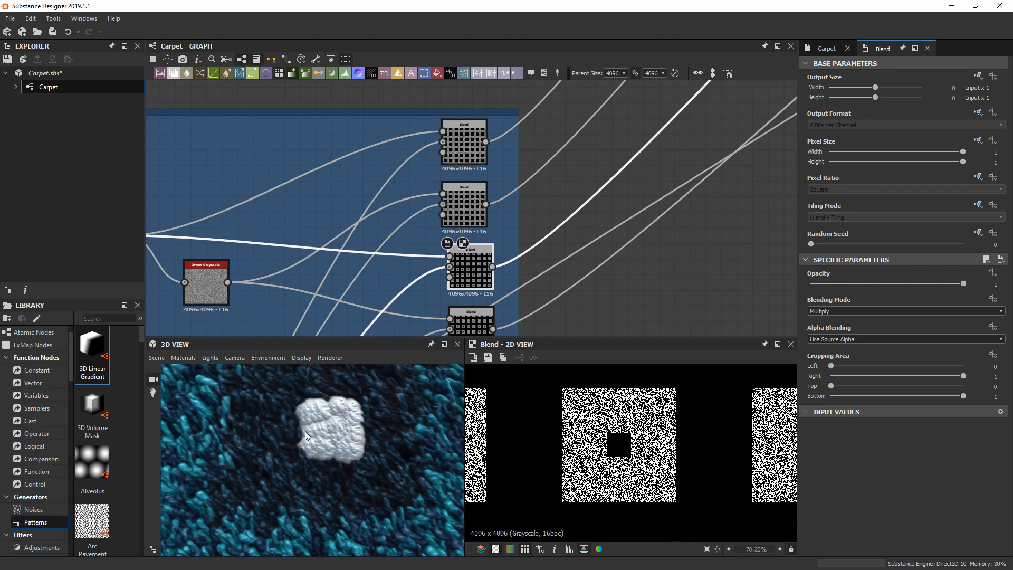
{"action": "scroll", "coordinate": [339, 422], "scroll_direction": "down", "scroll_amount": 5}
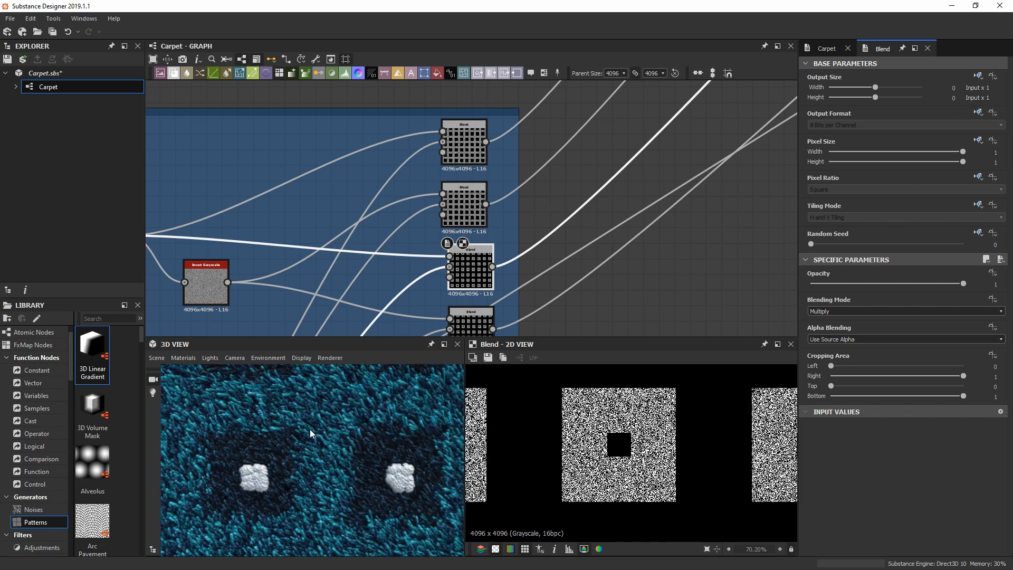
Preview the Clouds 2 node of the Plush Base frame and compare its noise with a white plush square in 3D
{"action": "scroll", "coordinate": [580, 264], "scroll_direction": "down", "scroll_amount": 5}
{"action": "middle_click_drag", "start_coordinate": [585, 176], "coordinate": [512, 294]}
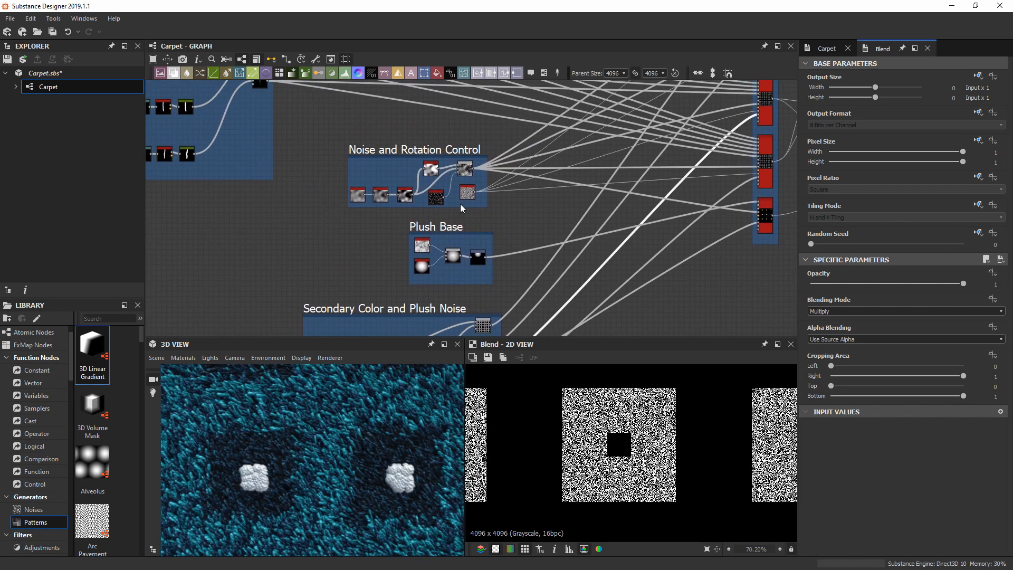
{"action": "scroll", "coordinate": [486, 246], "scroll_direction": "up", "scroll_amount": 5}
{"action": "scroll", "coordinate": [486, 246], "scroll_direction": "up", "scroll_amount": 1}
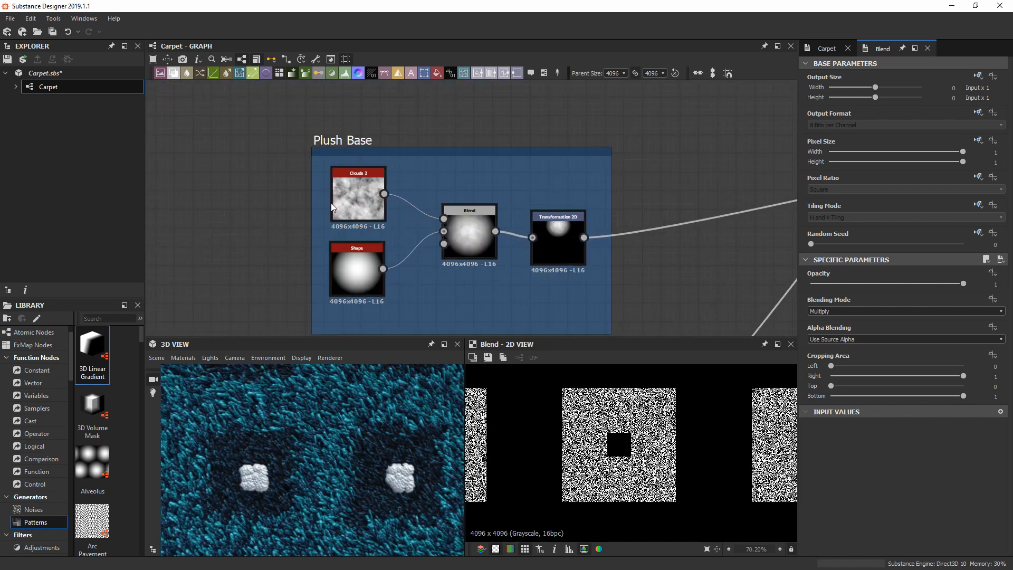
{"action": "scroll", "coordinate": [401, 486], "scroll_direction": "up", "scroll_amount": 5}
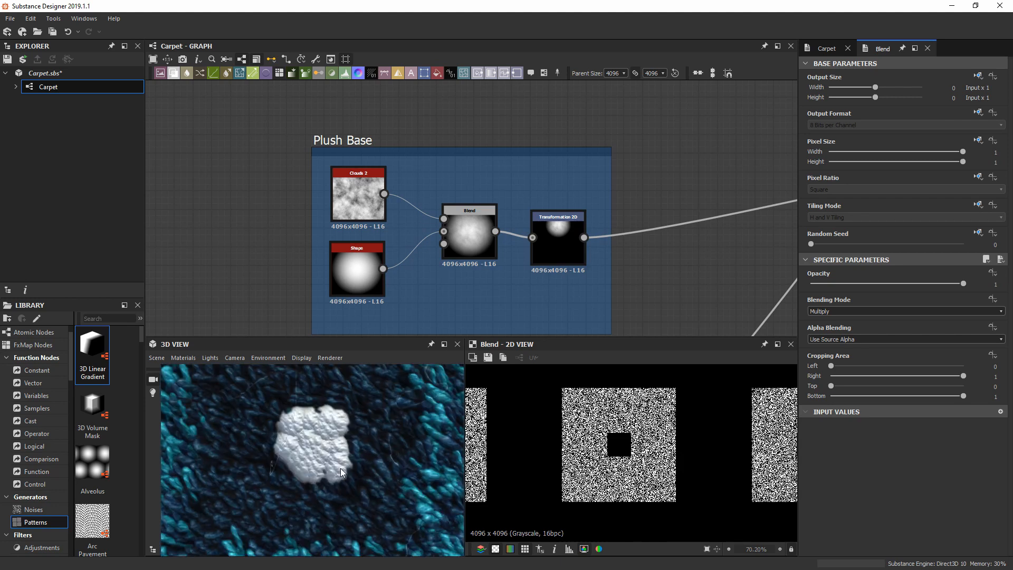
{"action": "scroll", "coordinate": [298, 414], "scroll_direction": "up", "scroll_amount": 2}
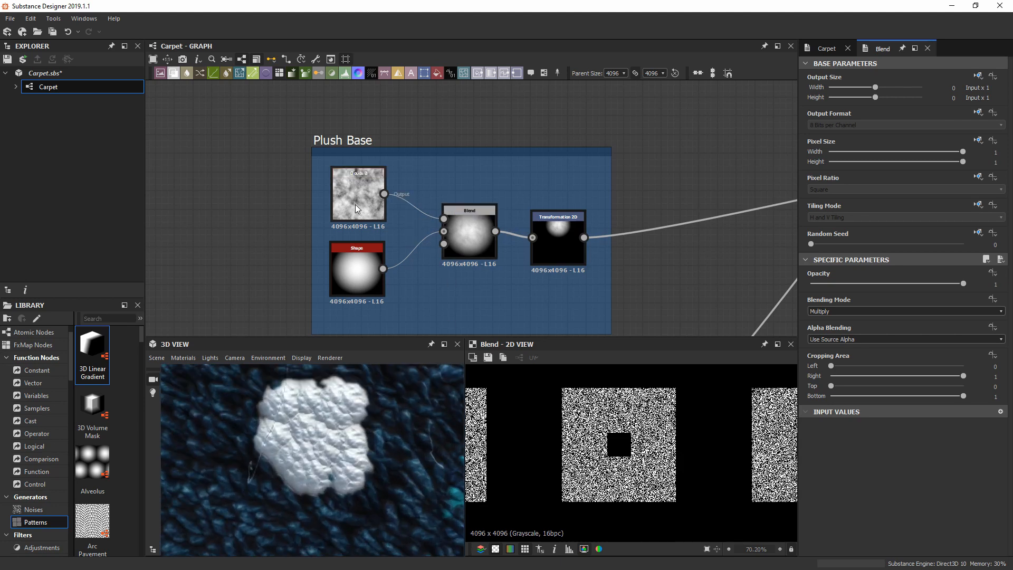
{"action": "left_click", "coordinate": [355, 185]}
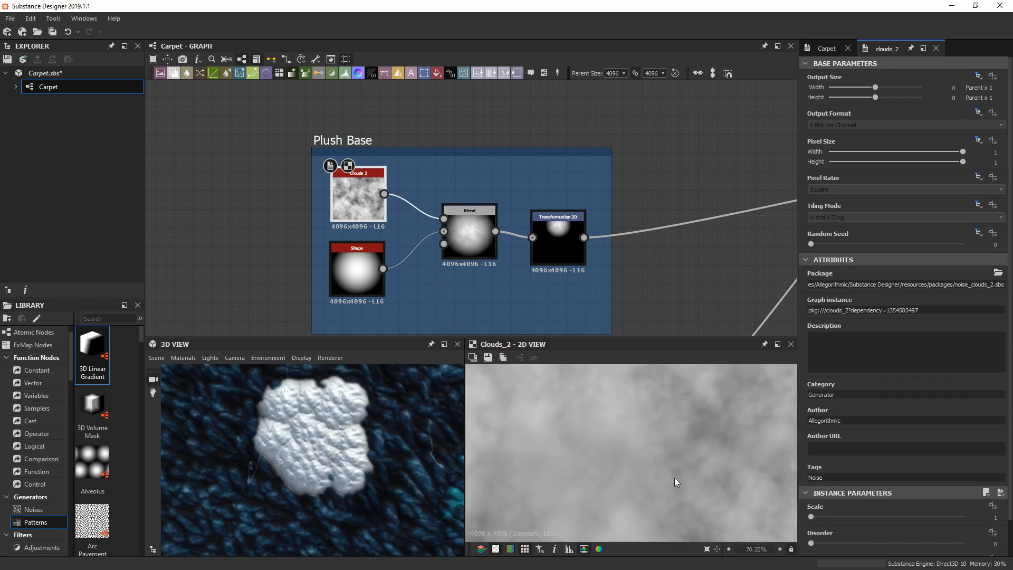
{"action": "scroll", "coordinate": [670, 466], "scroll_direction": "down", "scroll_amount": 8}
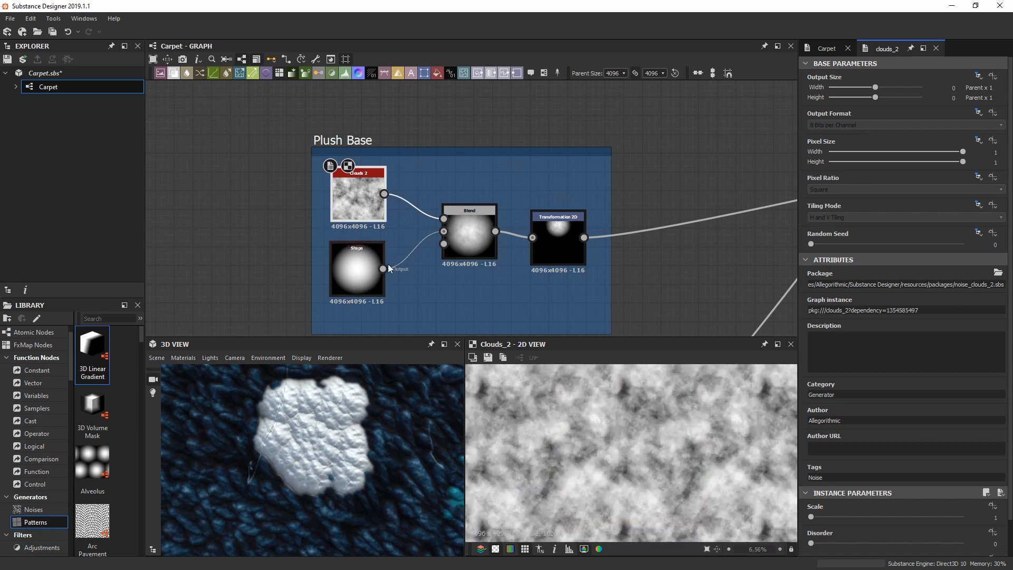
Preview the Shape, Blend and Transformation 2D nodes of the Plush Base frame in turn
{"action": "left_click", "coordinate": [368, 265]}
{"action": "scroll", "coordinate": [871, 447], "scroll_direction": "down", "scroll_amount": 3}
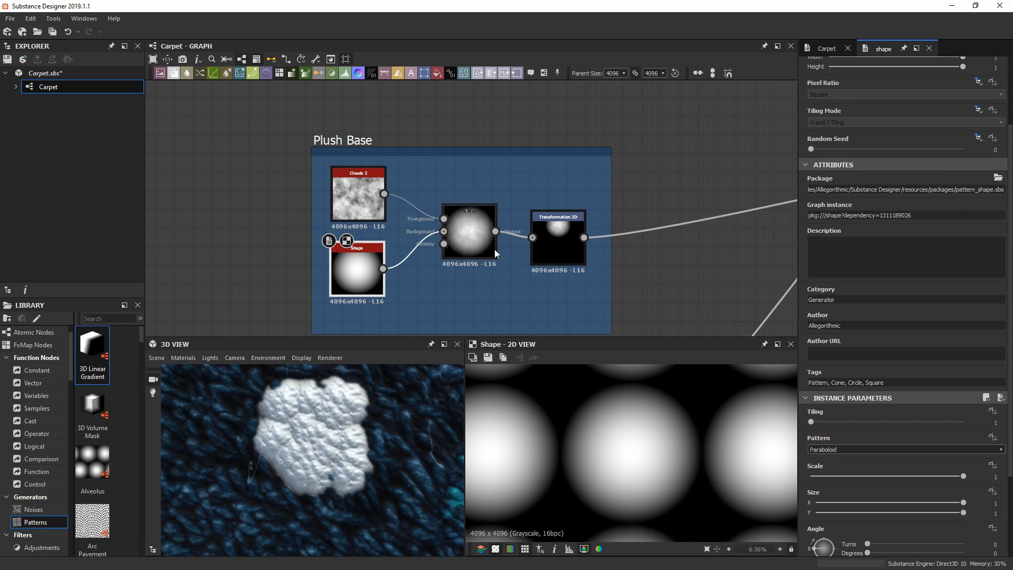
{"action": "left_click", "coordinate": [462, 232]}
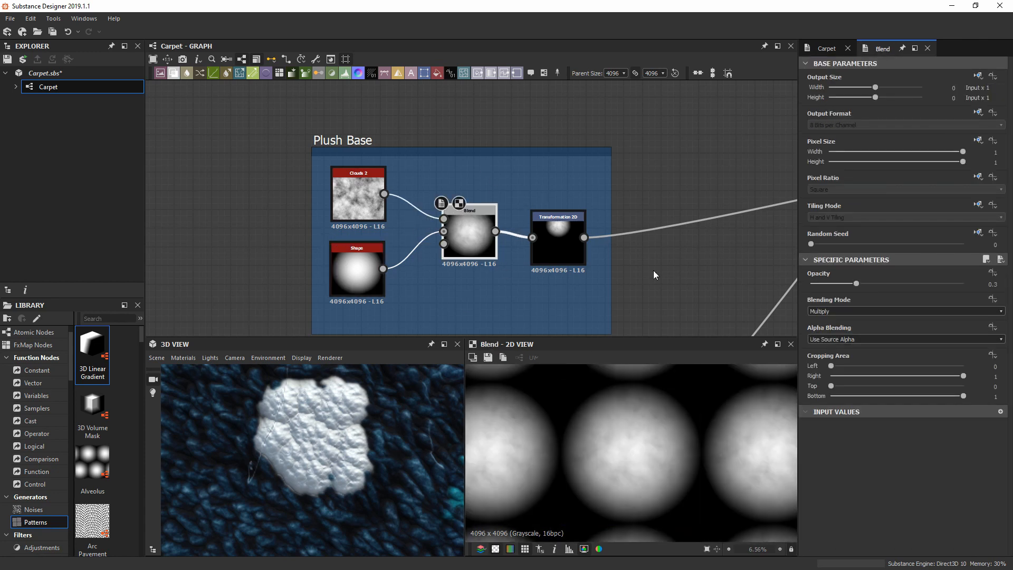
{"action": "left_click", "coordinate": [555, 247]}
{"action": "scroll", "coordinate": [631, 457], "scroll_direction": "up", "scroll_amount": 1}
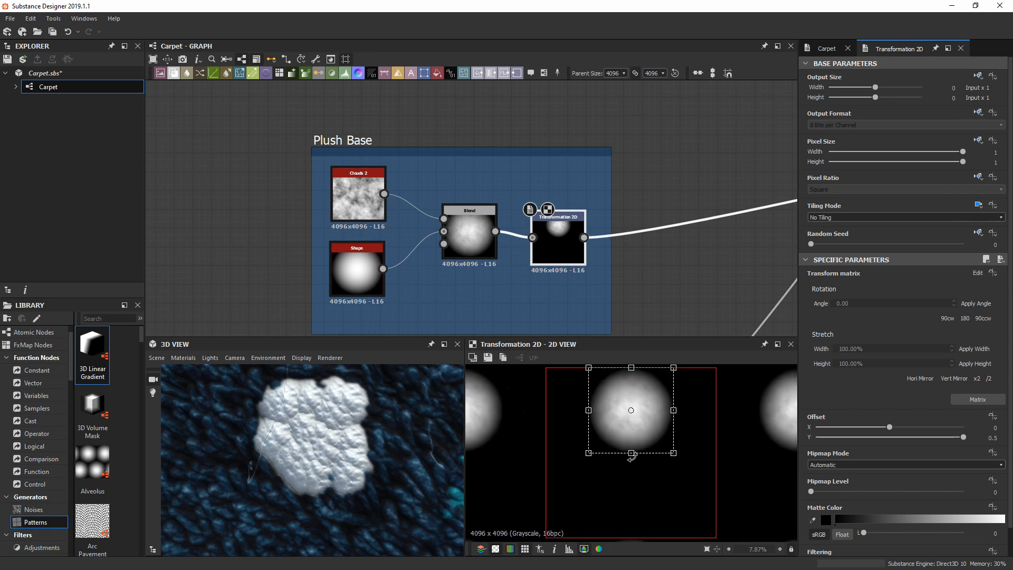
Trace the output link of the Plush Base's Transformation 2D node to the lowest tile sampler
{"action": "scroll", "coordinate": [675, 270], "scroll_direction": "down", "scroll_amount": 2}
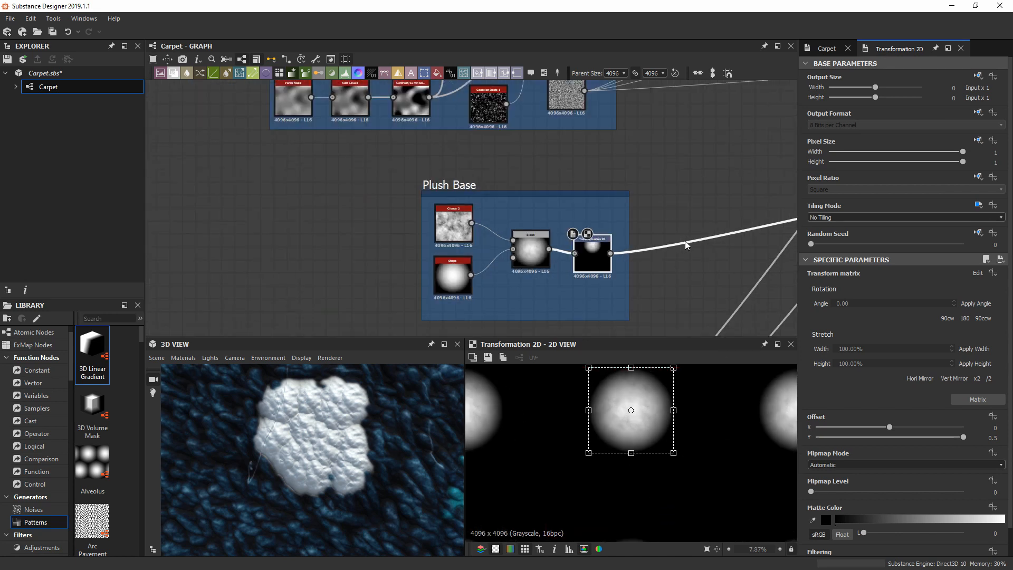
{"action": "middle_click_drag", "start_coordinate": [685, 241], "coordinate": [649, 259]}
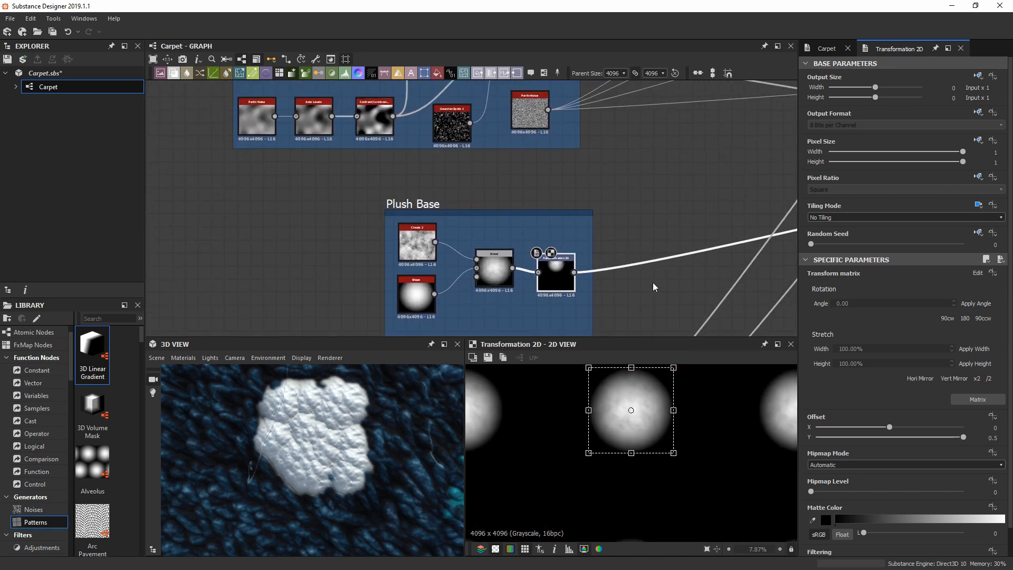
{"action": "scroll", "coordinate": [358, 457], "scroll_direction": "down", "scroll_amount": 3}
{"action": "scroll", "coordinate": [676, 208], "scroll_direction": "down", "scroll_amount": 2}
{"action": "middle_click_drag", "start_coordinate": [676, 208], "coordinate": [516, 234]}
{"action": "scroll", "coordinate": [568, 224], "scroll_direction": "down", "scroll_amount": 3}
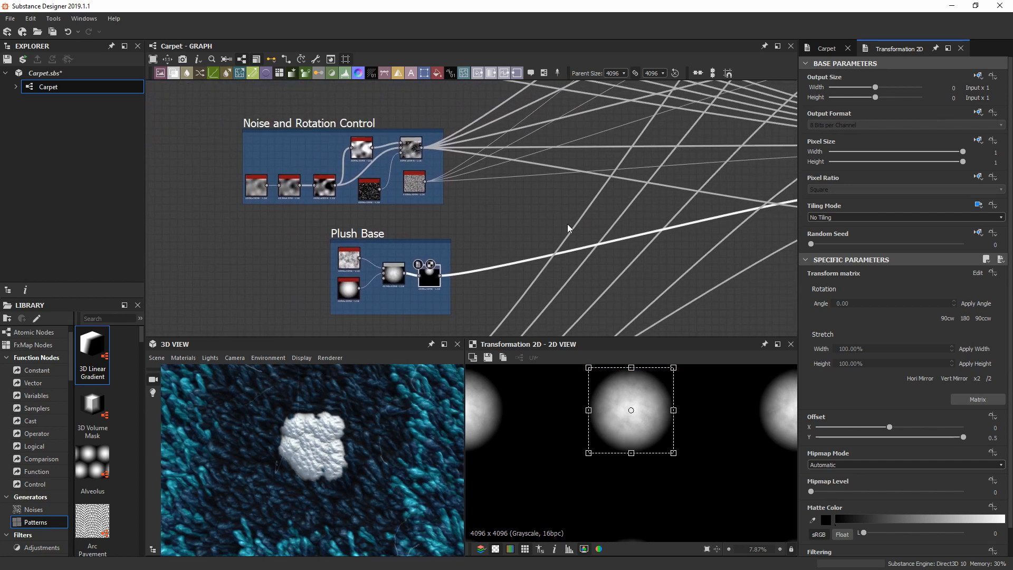
{"action": "scroll", "coordinate": [728, 225], "scroll_direction": "up", "scroll_amount": 3}
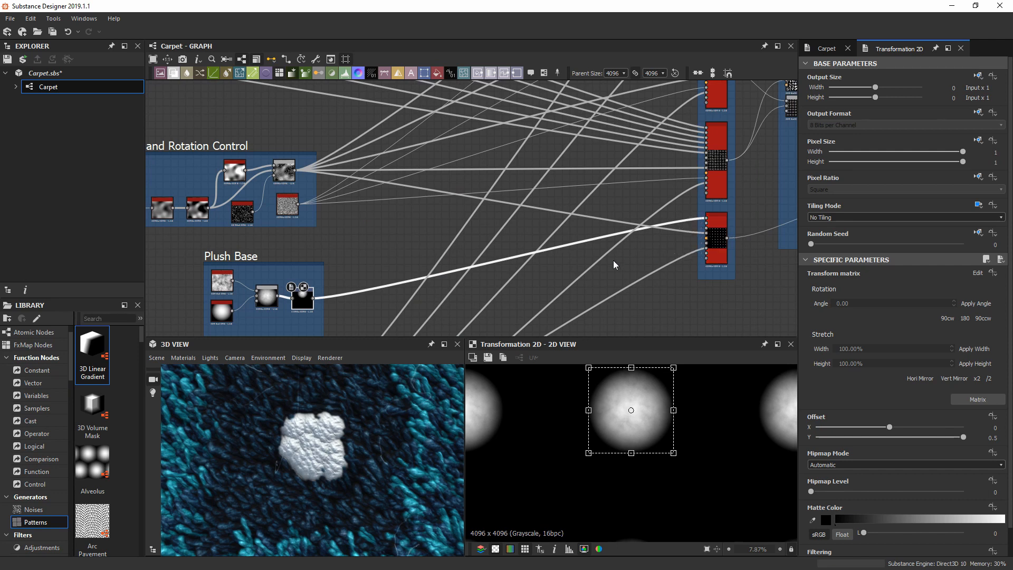
{"action": "middle_click_drag", "start_coordinate": [324, 281], "coordinate": [437, 245]}
{"action": "scroll", "coordinate": [412, 255], "scroll_direction": "up", "scroll_amount": 2}
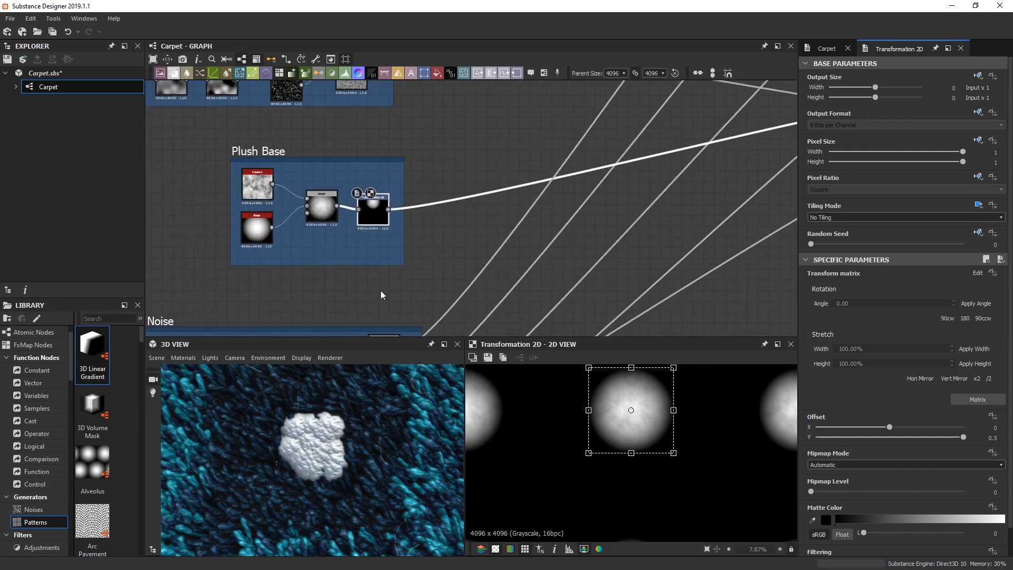
Examine the shape of a white plush square in the 3D view, close up and from farther away
{"action": "scroll", "coordinate": [311, 445], "scroll_direction": "up", "scroll_amount": 2}
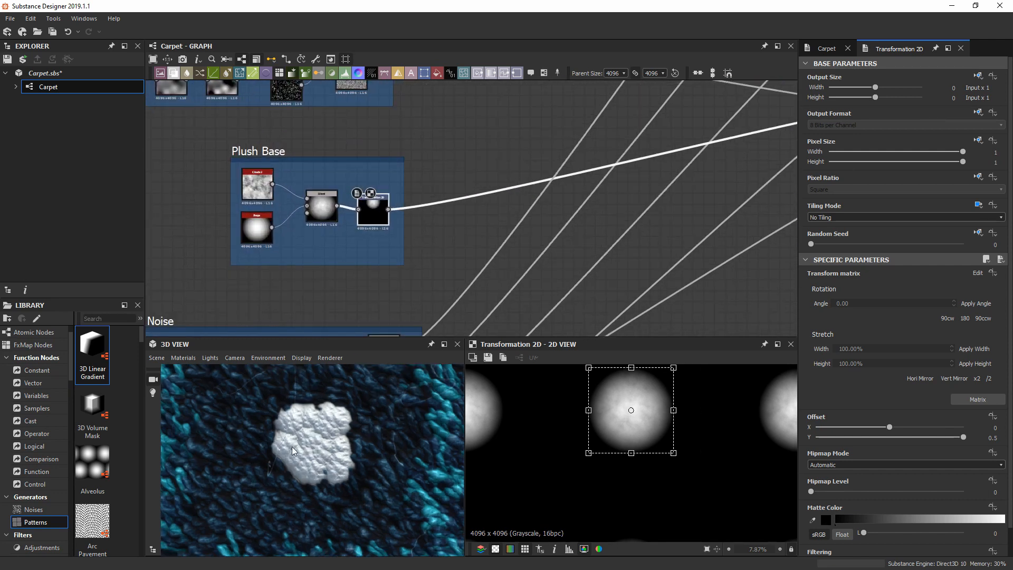
{"action": "scroll", "coordinate": [292, 446], "scroll_direction": "up", "scroll_amount": 3}
{"action": "scroll", "coordinate": [278, 421], "scroll_direction": "down", "scroll_amount": 5}
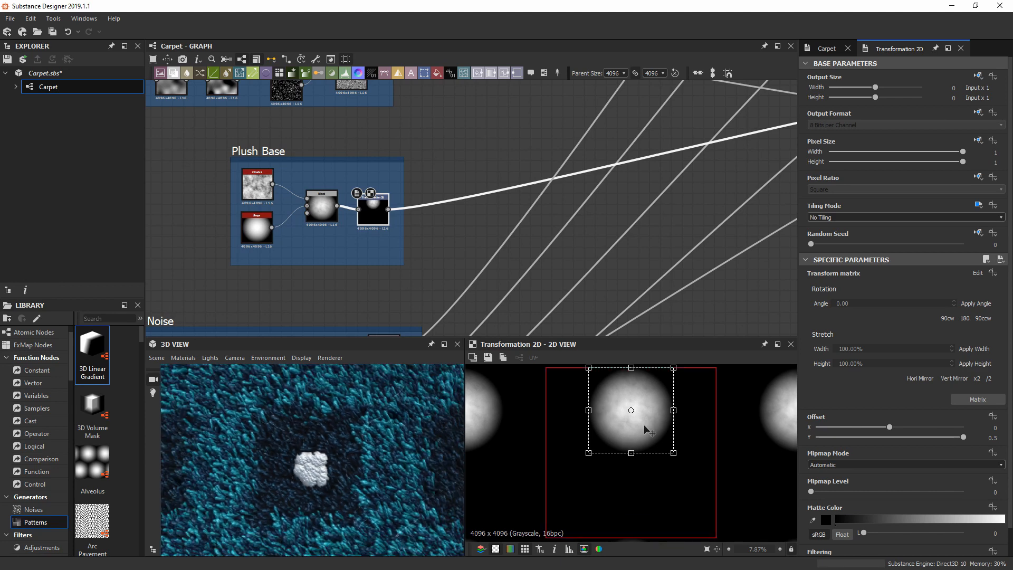
Set the Transformation 2D's Y offset to 0 and examine the effect on the white plush squares in 3D
{"action": "left_click_drag", "start_coordinate": [964, 436], "coordinate": [891, 442]}
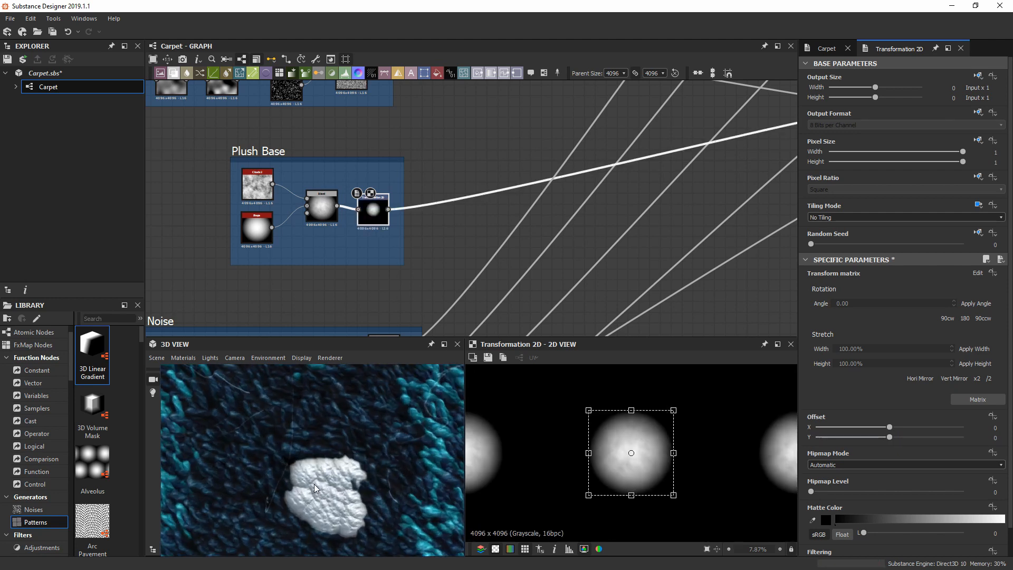
{"action": "mouse_move", "coordinate": [321, 477]}
{"action": "middle_mouse_down"}
{"action": "mouse_move", "coordinate": [271, 463]}
{"action": "mouse_move", "coordinate": [337, 445]}
{"action": "mouse_move", "coordinate": [312, 463]}
{"action": "middle_mouse_up"}
{"action": "scroll", "coordinate": [337, 449], "scroll_direction": "down", "scroll_amount": 4}
{"action": "scroll", "coordinate": [331, 447], "scroll_direction": "up", "scroll_amount": 3}
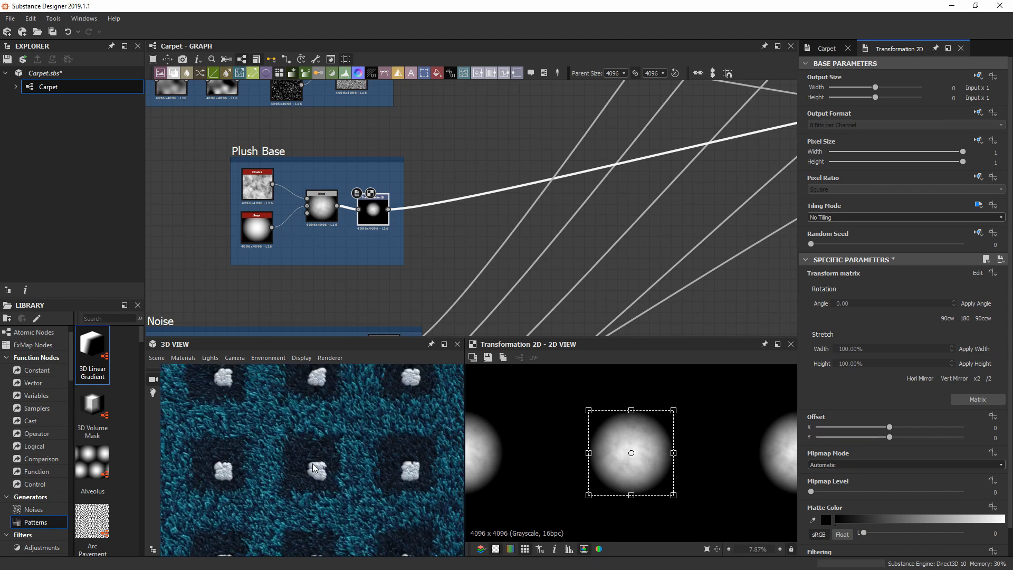
Preview the lowest output Blend node of the strand frame located above Noise and Rotation Control
{"action": "scroll", "coordinate": [391, 227], "scroll_direction": "down", "scroll_amount": 4}
{"action": "middle_click_drag", "start_coordinate": [368, 174], "coordinate": [450, 242]}
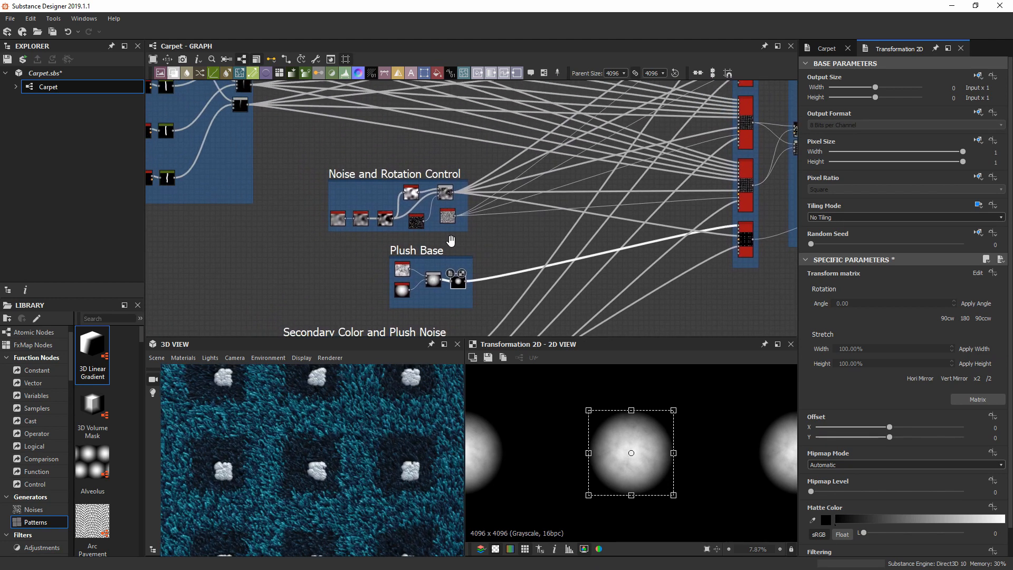
{"action": "scroll", "coordinate": [349, 204], "scroll_direction": "down", "scroll_amount": 2}
{"action": "middle_click_drag", "start_coordinate": [353, 204], "coordinate": [384, 226]}
{"action": "scroll", "coordinate": [315, 185], "scroll_direction": "up", "scroll_amount": 3}
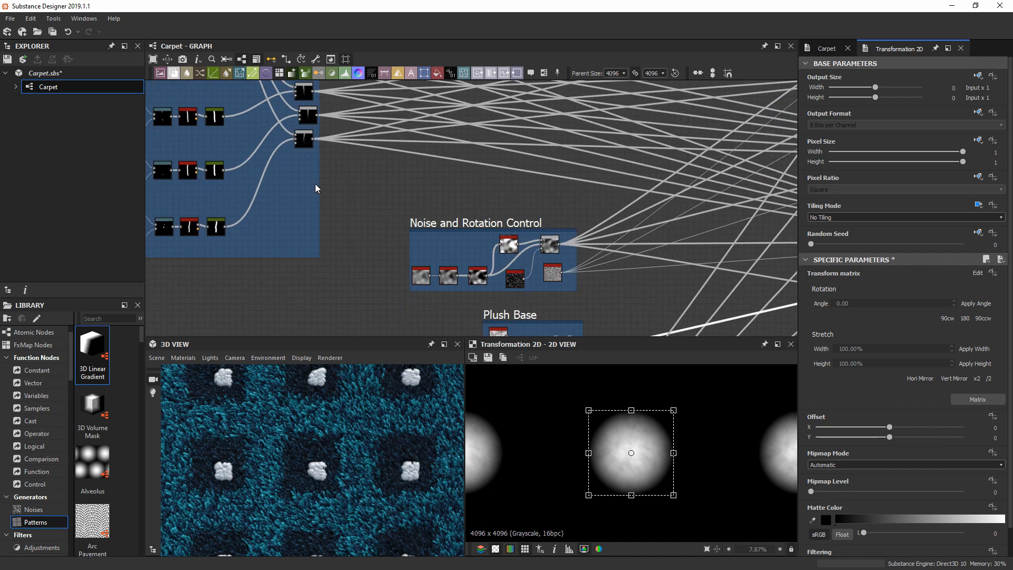
{"action": "double_click", "coordinate": [305, 141]}
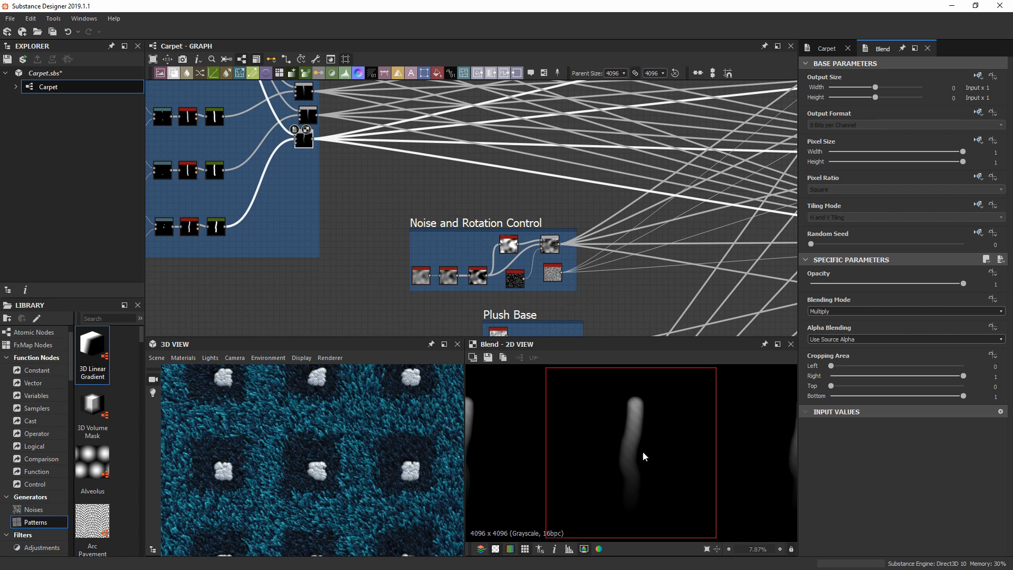
Compare the strand mask with a close-up of a white plush square in the 3D view
{"action": "middle_click_drag", "start_coordinate": [528, 299], "coordinate": [479, 202]}
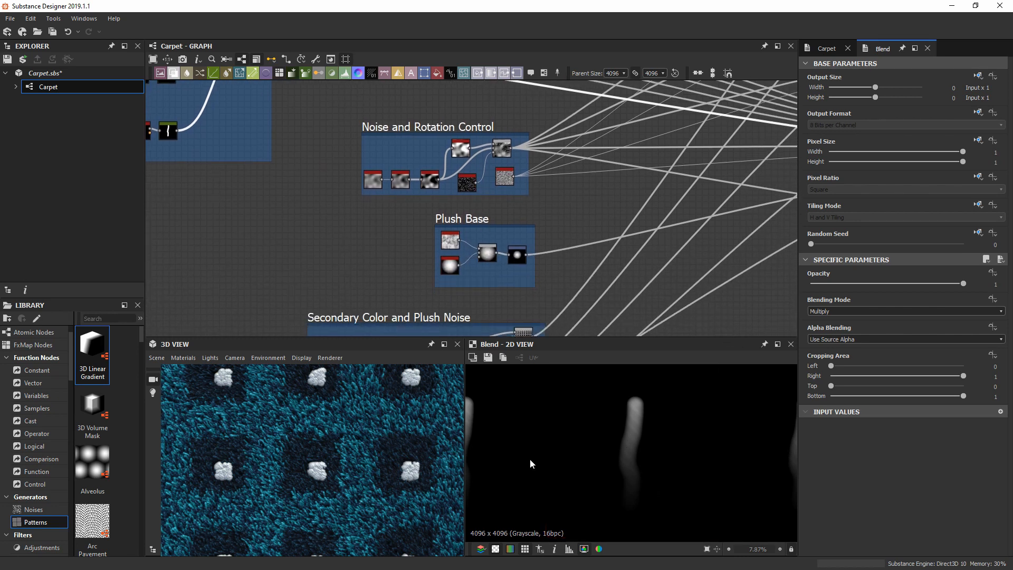
{"action": "scroll", "coordinate": [305, 473], "scroll_direction": "up", "scroll_amount": 3}
{"action": "middle_click_drag", "start_coordinate": [305, 473], "coordinate": [325, 479]}
{"action": "scroll", "coordinate": [319, 469], "scroll_direction": "up", "scroll_amount": 3}
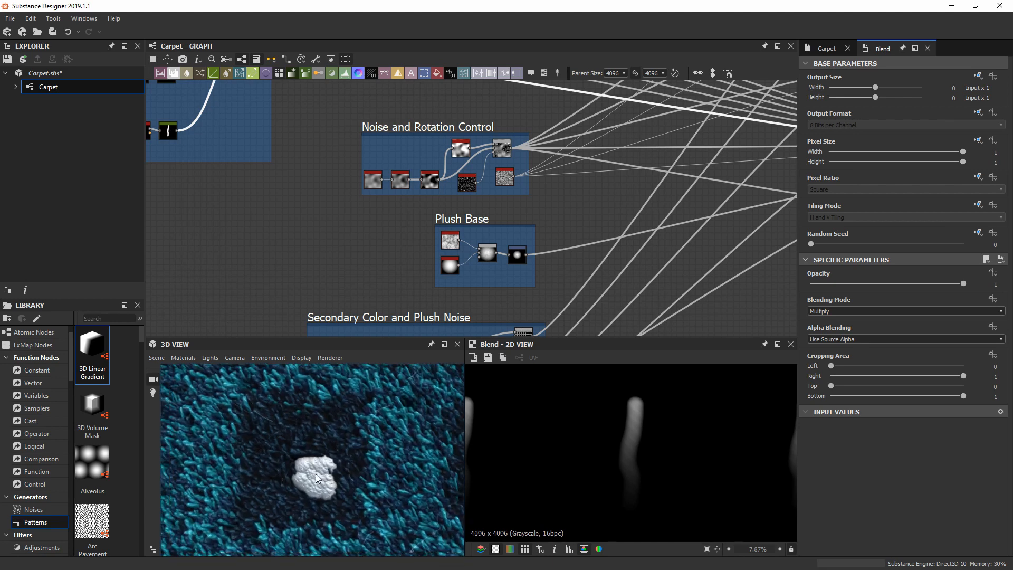
Set the Y offset of the Plush Base's Transformation 2D node to 0.5 and check the plush square in 3D
{"action": "scroll", "coordinate": [508, 264], "scroll_direction": "up", "scroll_amount": 5}
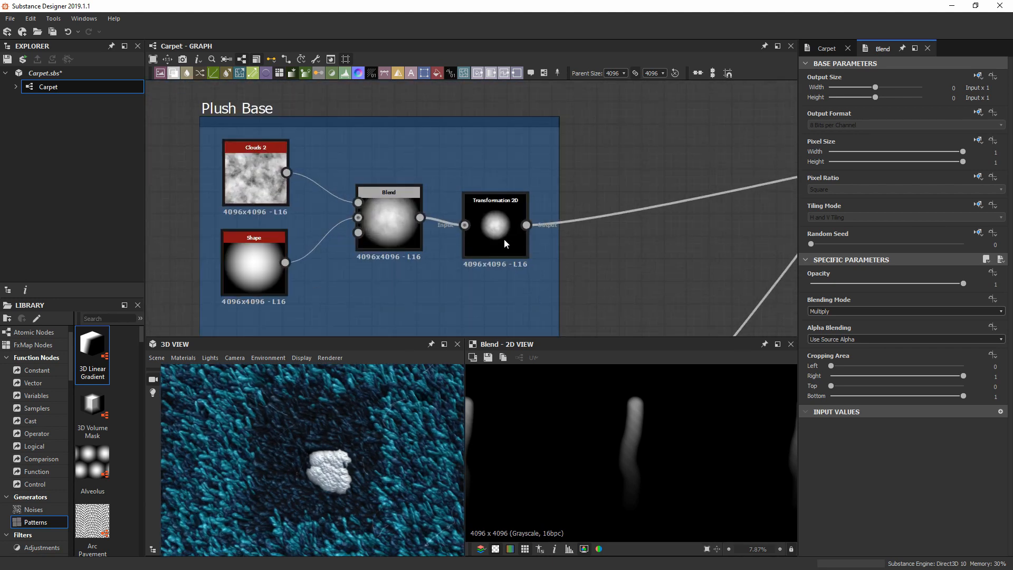
{"action": "left_click", "coordinate": [499, 235]}
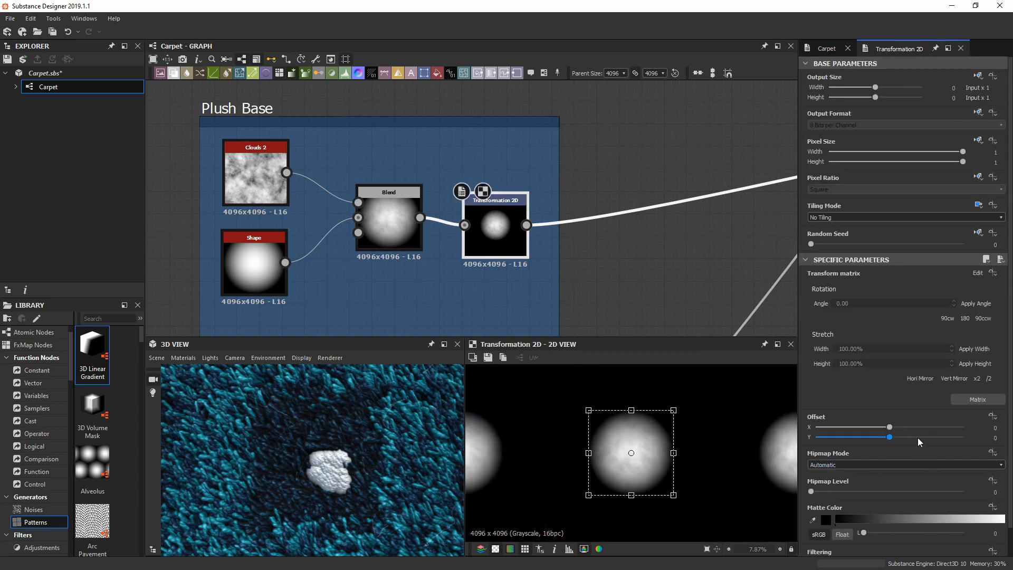
{"action": "left_click_drag", "start_coordinate": [918, 437], "coordinate": [966, 437]}
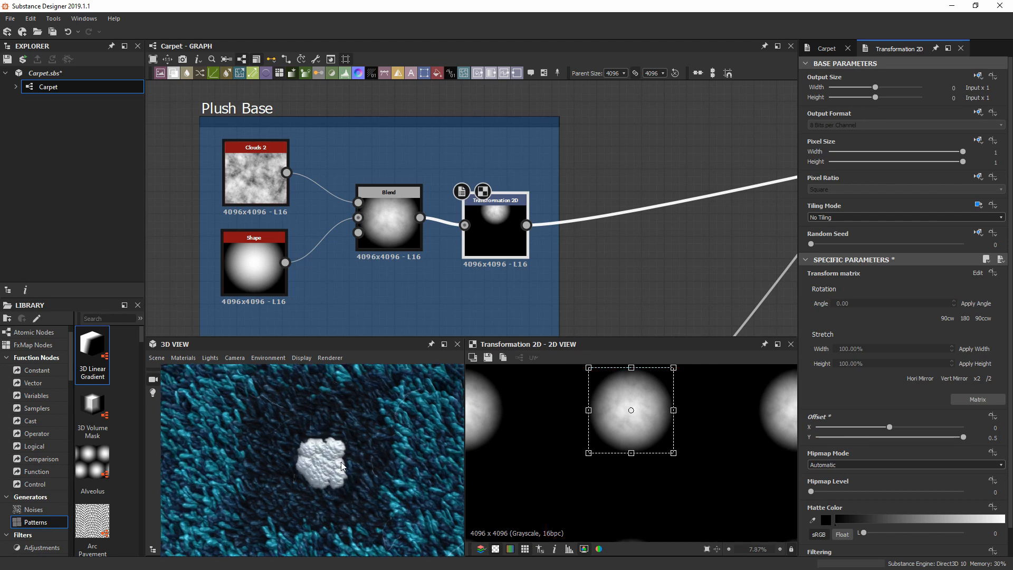
{"action": "right_click_drag", "start_coordinate": [279, 523], "coordinate": [272, 502]}
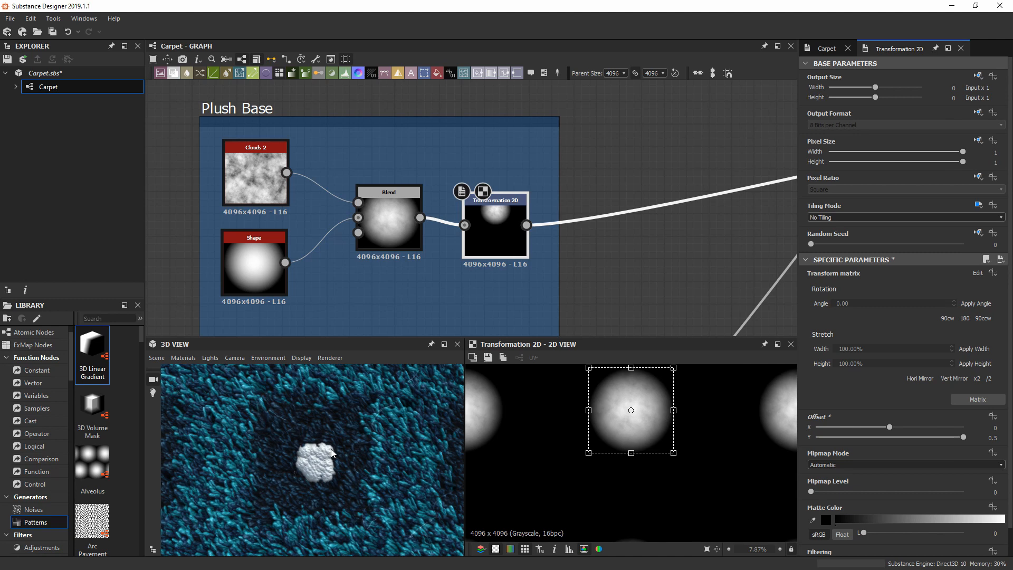
Trace the links from the Noise and Rotation Control frame to the Tile Samplers and select that frame
{"action": "scroll", "coordinate": [623, 198], "scroll_direction": "down", "scroll_amount": 5}
{"action": "middle_click_drag", "start_coordinate": [626, 146], "coordinate": [609, 292]}
{"action": "scroll", "coordinate": [480, 275], "scroll_direction": "up", "scroll_amount": 2}
{"action": "middle_click_drag", "start_coordinate": [581, 257], "coordinate": [327, 300]}
{"action": "scroll", "coordinate": [531, 190], "scroll_direction": "down", "scroll_amount": 4}
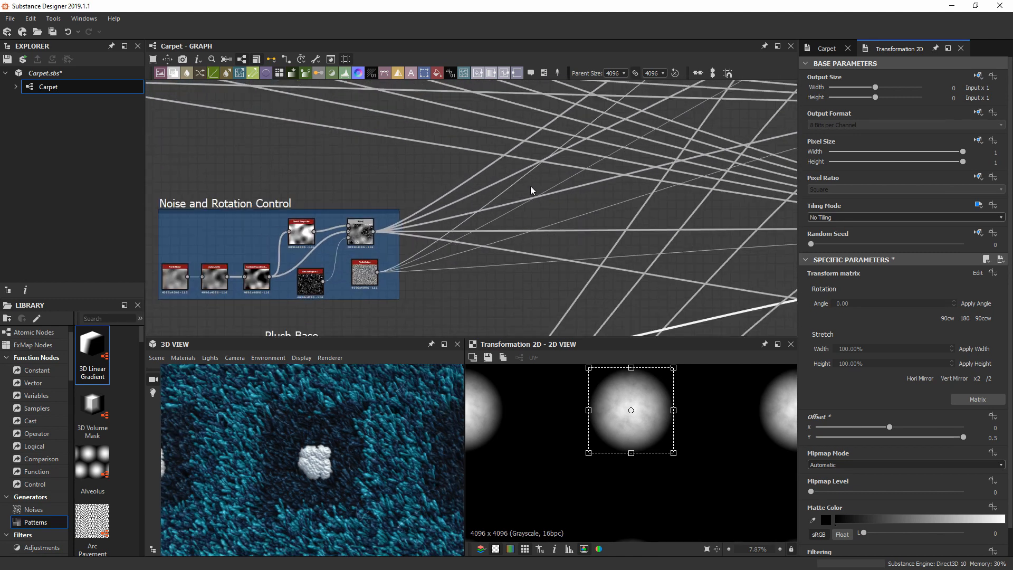
{"action": "middle_click_drag", "start_coordinate": [577, 192], "coordinate": [490, 233]}
{"action": "scroll", "coordinate": [491, 233], "scroll_direction": "down", "scroll_amount": 1}
{"action": "middle_click_drag", "start_coordinate": [627, 136], "coordinate": [641, 164]}
{"action": "left_click_drag", "start_coordinate": [322, 279], "coordinate": [328, 269]}
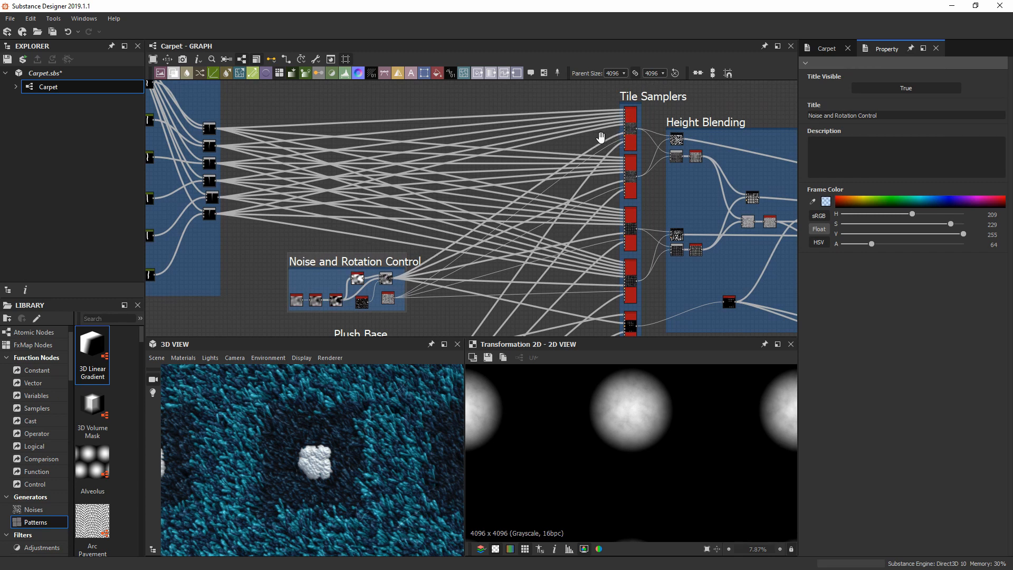
Preview the uppermost Tile Sampler node's output in the 2D view and bring up its properties
{"action": "scroll", "coordinate": [625, 132], "scroll_direction": "up", "scroll_amount": 2}
{"action": "double_click", "coordinate": [549, 153]}
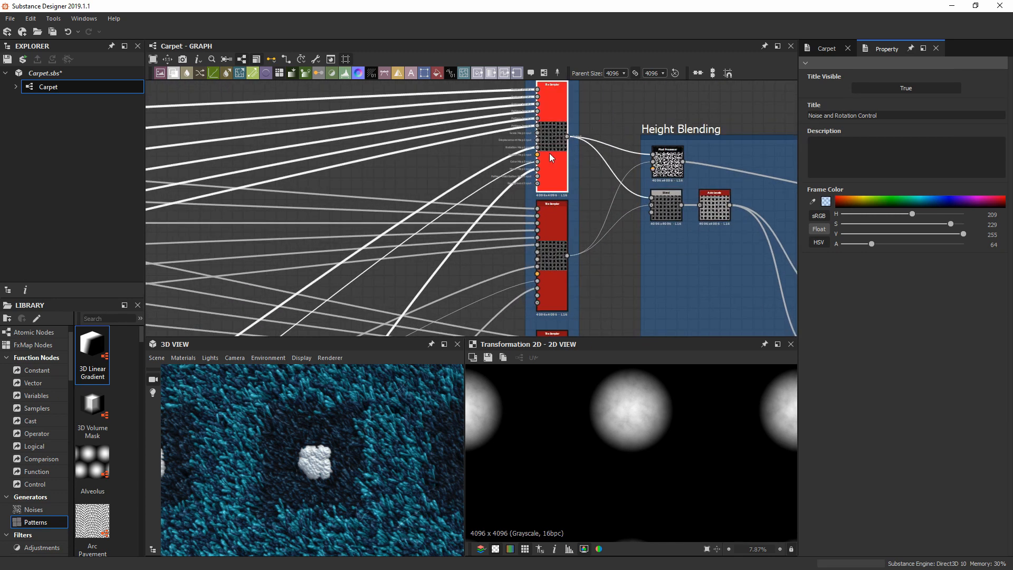
{"action": "scroll", "coordinate": [562, 138], "scroll_direction": "up", "scroll_amount": 2}
{"action": "middle_click_drag", "start_coordinate": [562, 138], "coordinate": [552, 194]}
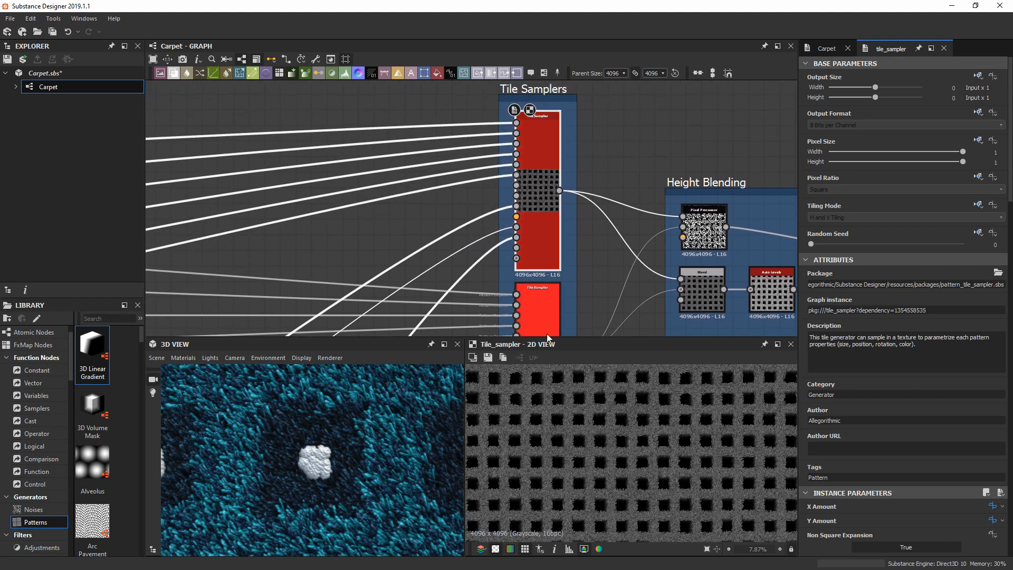
Trace the connections that run from the source pattern nodes into the first Tile Sampler
{"action": "scroll", "coordinate": [298, 250], "scroll_direction": "down", "scroll_amount": 4}
{"action": "middle_click_drag", "start_coordinate": [317, 236], "coordinate": [659, 174]}
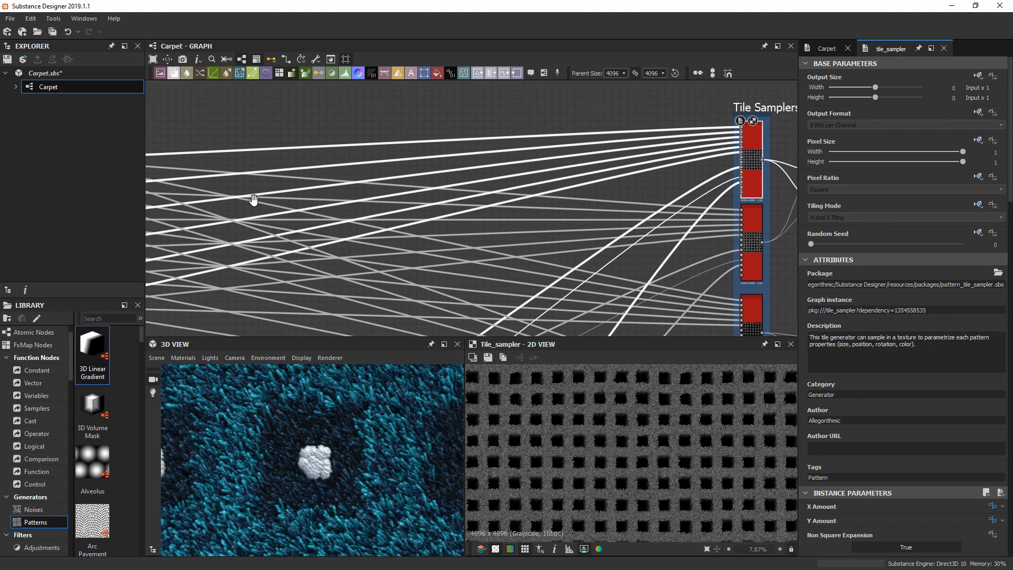
{"action": "middle_click_drag", "start_coordinate": [253, 199], "coordinate": [374, 194]}
{"action": "scroll", "coordinate": [327, 194], "scroll_direction": "down", "scroll_amount": 1}
{"action": "scroll", "coordinate": [679, 118], "scroll_direction": "up", "scroll_amount": 4}
{"action": "middle_click_drag", "start_coordinate": [707, 179], "coordinate": [446, 192]}
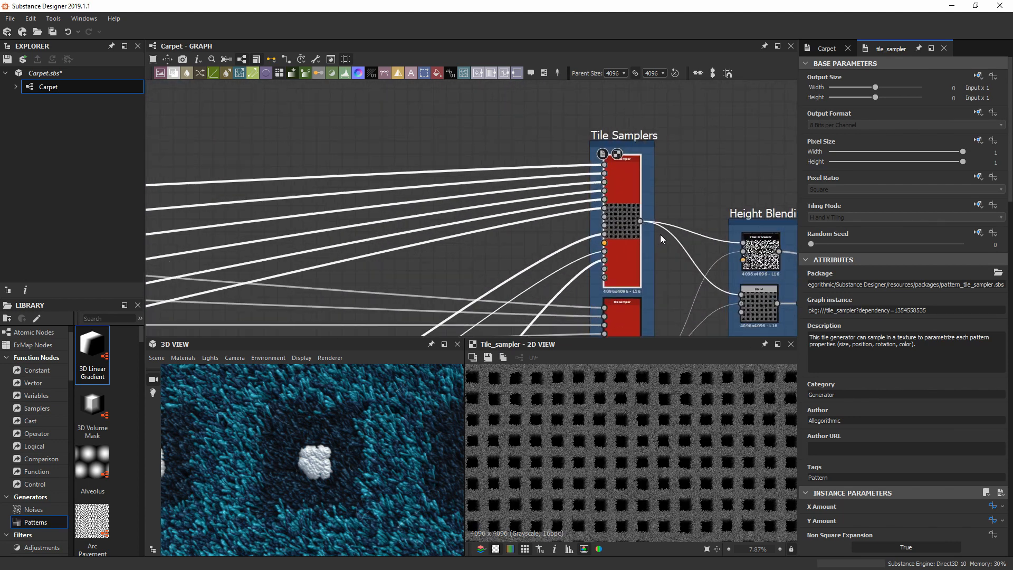
{"action": "scroll", "coordinate": [654, 228], "scroll_direction": "up", "scroll_amount": 4}
{"action": "middle_click_drag", "start_coordinate": [543, 74], "coordinate": [534, 156]}
{"action": "scroll", "coordinate": [535, 157], "scroll_direction": "down", "scroll_amount": 4}
{"action": "scroll", "coordinate": [544, 133], "scroll_direction": "up", "scroll_amount": 1}
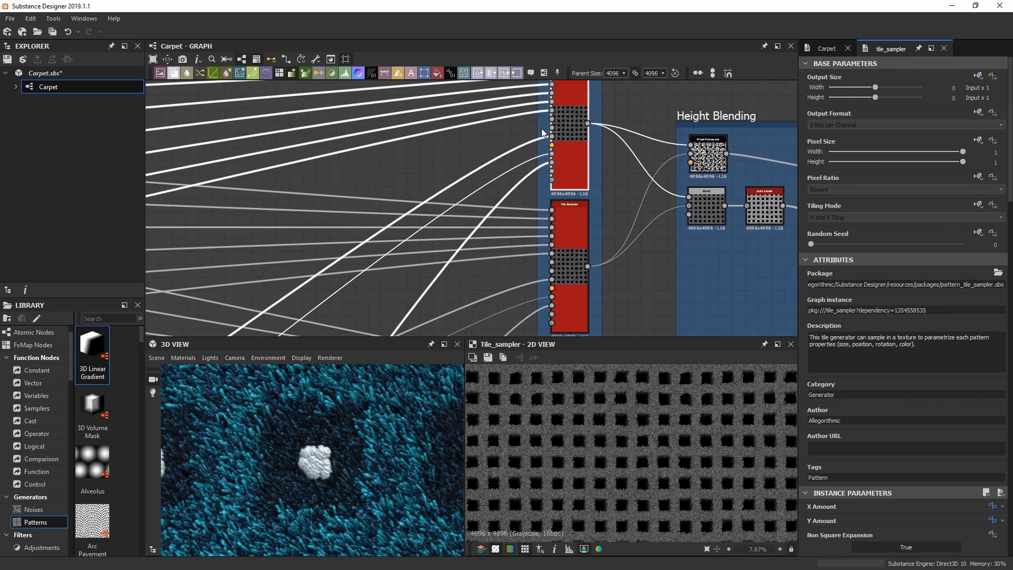
{"action": "middle_click_drag", "start_coordinate": [537, 220], "coordinate": [727, 213]}
{"action": "scroll", "coordinate": [726, 214], "scroll_direction": "down", "scroll_amount": 4}
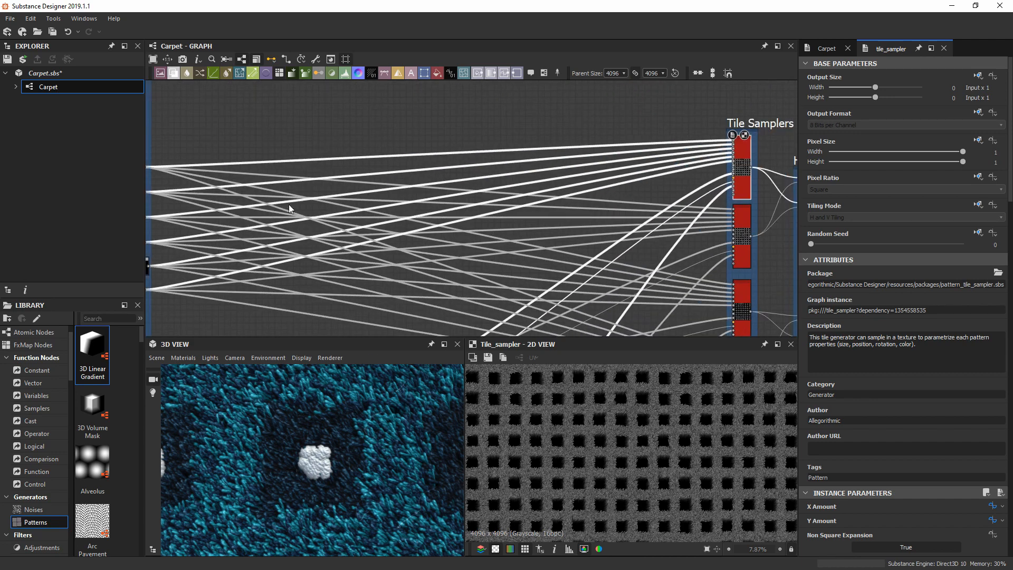
{"action": "middle_click_drag", "start_coordinate": [191, 223], "coordinate": [195, 273]}
{"action": "scroll", "coordinate": [699, 220], "scroll_direction": "up", "scroll_amount": 2}
{"action": "scroll", "coordinate": [699, 221], "scroll_direction": "up", "scroll_amount": 2}
{"action": "middle_click_drag", "start_coordinate": [545, 205], "coordinate": [269, 211]}
{"action": "scroll", "coordinate": [601, 229], "scroll_direction": "up", "scroll_amount": 3}
{"action": "scroll", "coordinate": [599, 229], "scroll_direction": "up", "scroll_amount": 1}
Examine the carpet fibres of the first Tile Sampler up close in the 2D view
{"action": "scroll", "coordinate": [610, 466], "scroll_direction": "up", "scroll_amount": 8}
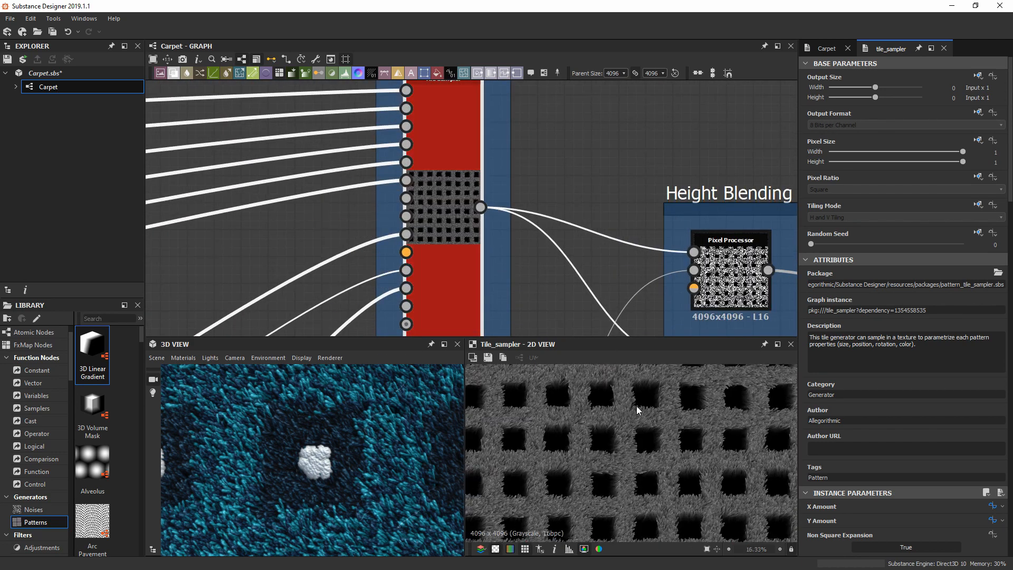
{"action": "scroll", "coordinate": [610, 466], "scroll_direction": "up", "scroll_amount": 3}
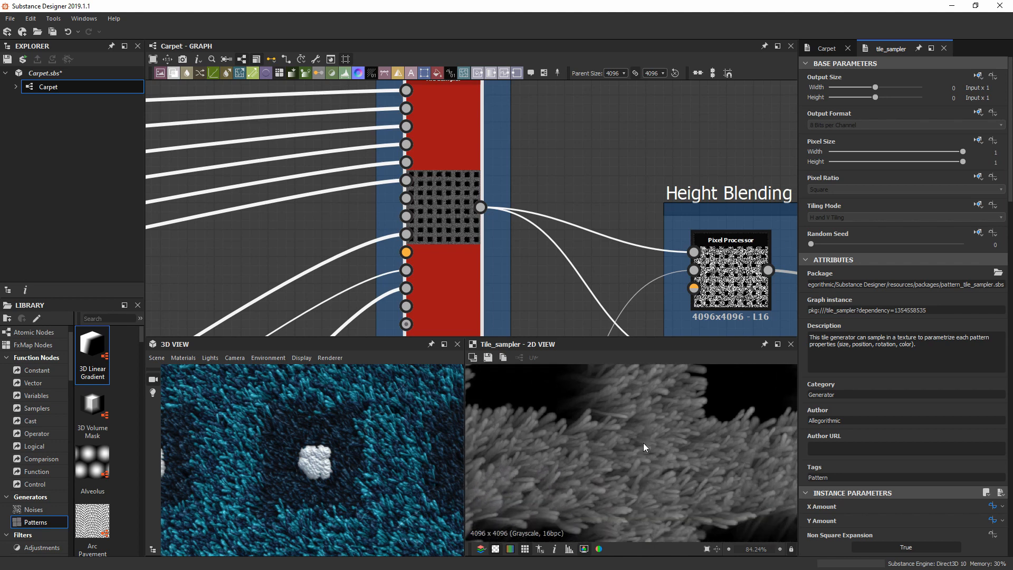
{"action": "scroll", "coordinate": [645, 451], "scroll_direction": "down", "scroll_amount": 5}
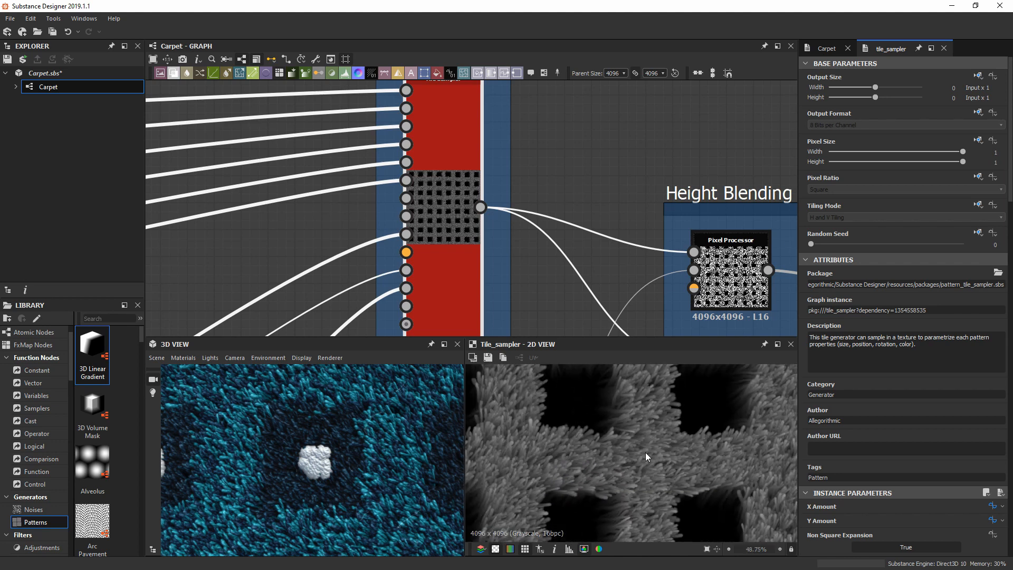
Examine the first Tile Sampler's map inputs, including Rotation Map, Color Map and Mask Map
{"action": "middle_click_drag", "start_coordinate": [433, 228], "coordinate": [531, 152]}
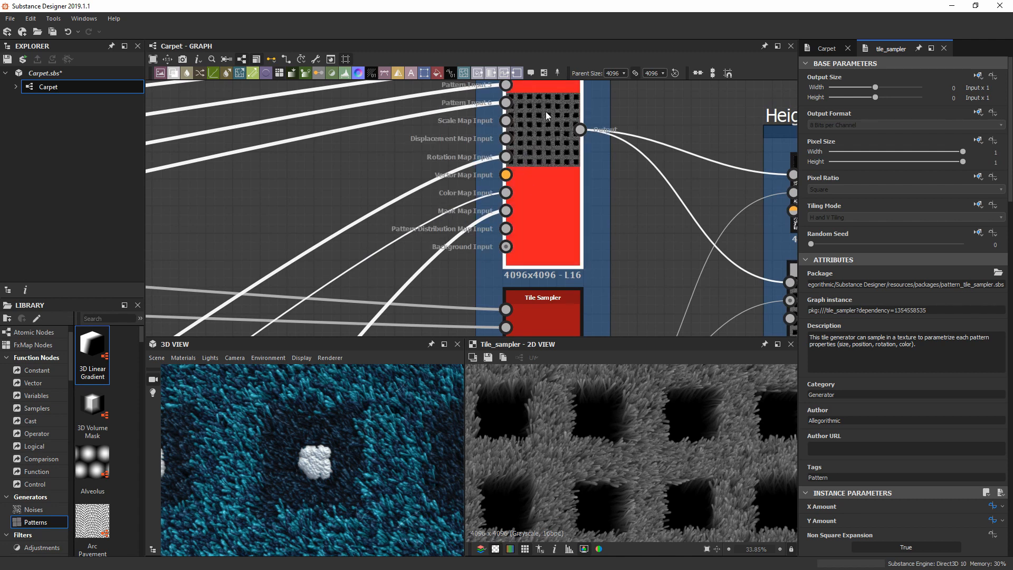
{"action": "scroll", "coordinate": [477, 154], "scroll_direction": "up", "scroll_amount": 3}
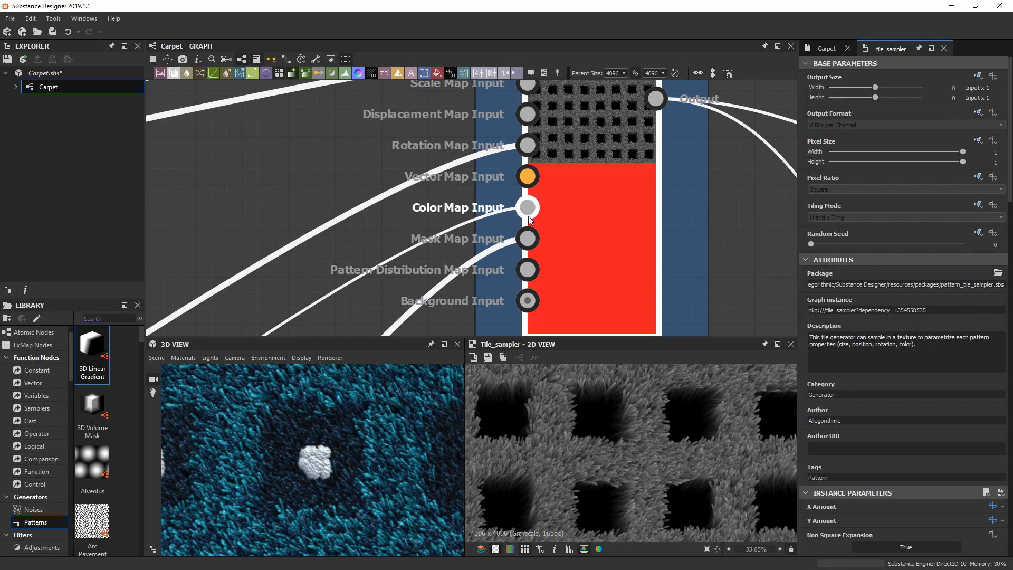
{"action": "scroll", "coordinate": [520, 246], "scroll_direction": "down", "scroll_amount": 8}
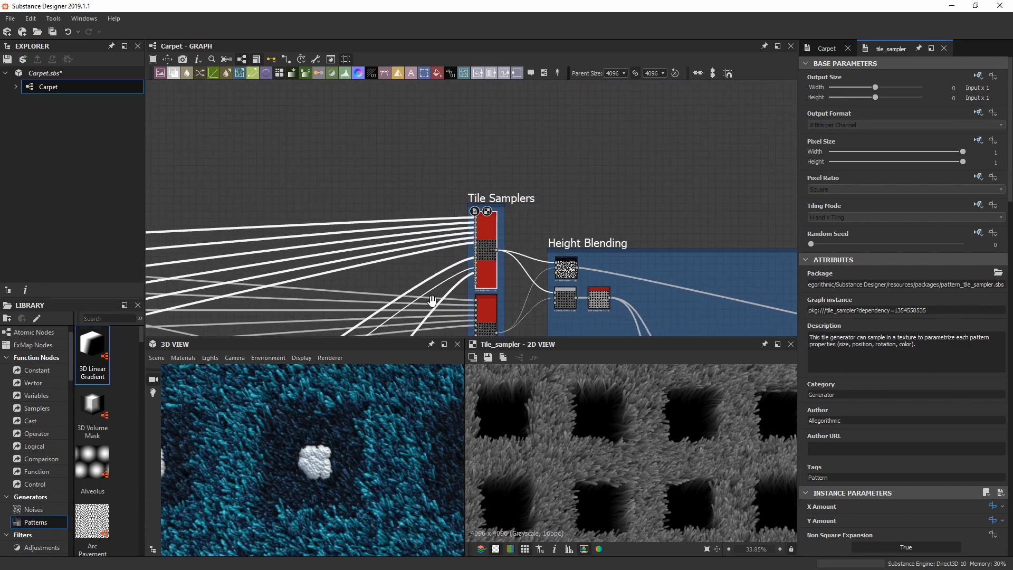
Preview the first and second Blend masks feeding the Tile Samplers and examine their noise up close
{"action": "middle_click_drag", "start_coordinate": [432, 301], "coordinate": [615, 48]}
{"action": "middle_click_drag", "start_coordinate": [451, 249], "coordinate": [565, 78]}
{"action": "middle_click_drag", "start_coordinate": [420, 252], "coordinate": [545, 102]}
{"action": "scroll", "coordinate": [508, 169], "scroll_direction": "up", "scroll_amount": 4}
{"action": "scroll", "coordinate": [501, 209], "scroll_direction": "up", "scroll_amount": 1}
{"action": "middle_click_drag", "start_coordinate": [468, 205], "coordinate": [495, 219]}
{"action": "double_click", "coordinate": [536, 192]}
{"action": "scroll", "coordinate": [648, 464], "scroll_direction": "up", "scroll_amount": 10}
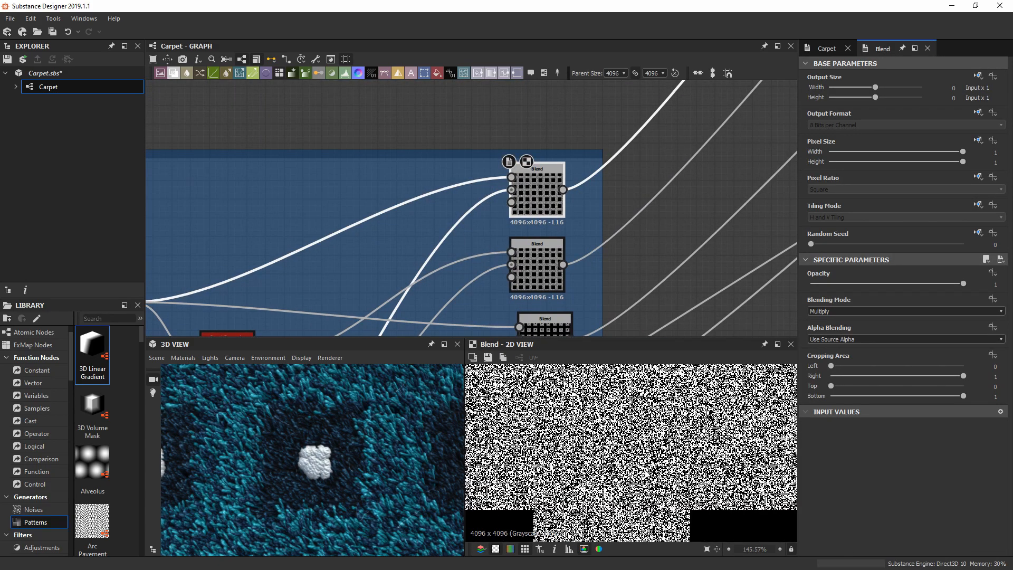
{"action": "double_click", "coordinate": [554, 266]}
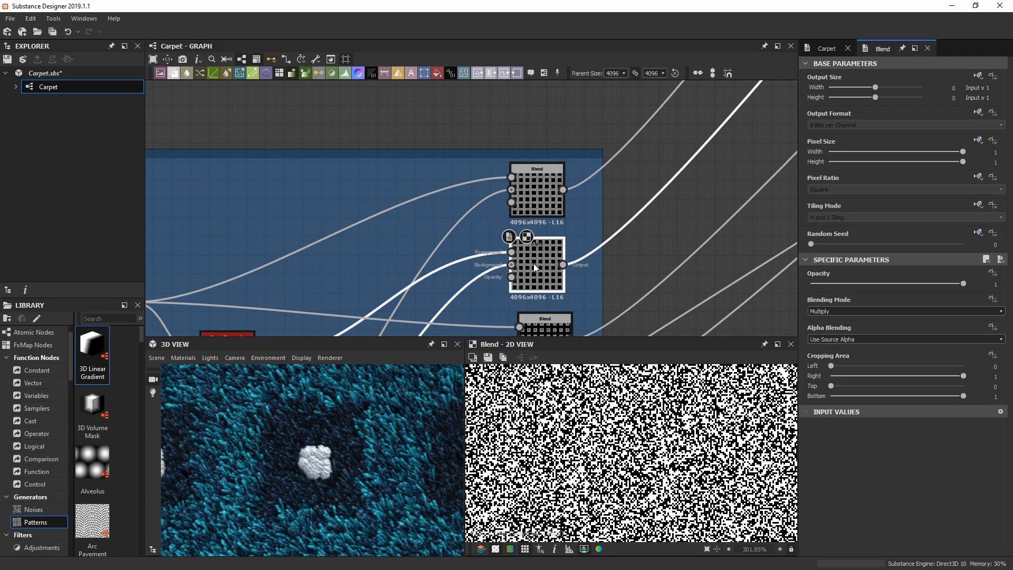
Bring the first Tile Sampler back into the 2D view and inspect its fibres at different magnifications
{"action": "scroll", "coordinate": [560, 238], "scroll_direction": "down", "scroll_amount": 6}
{"action": "middle_click_drag", "start_coordinate": [669, 129], "coordinate": [615, 201]}
{"action": "scroll", "coordinate": [605, 197], "scroll_direction": "up", "scroll_amount": 6}
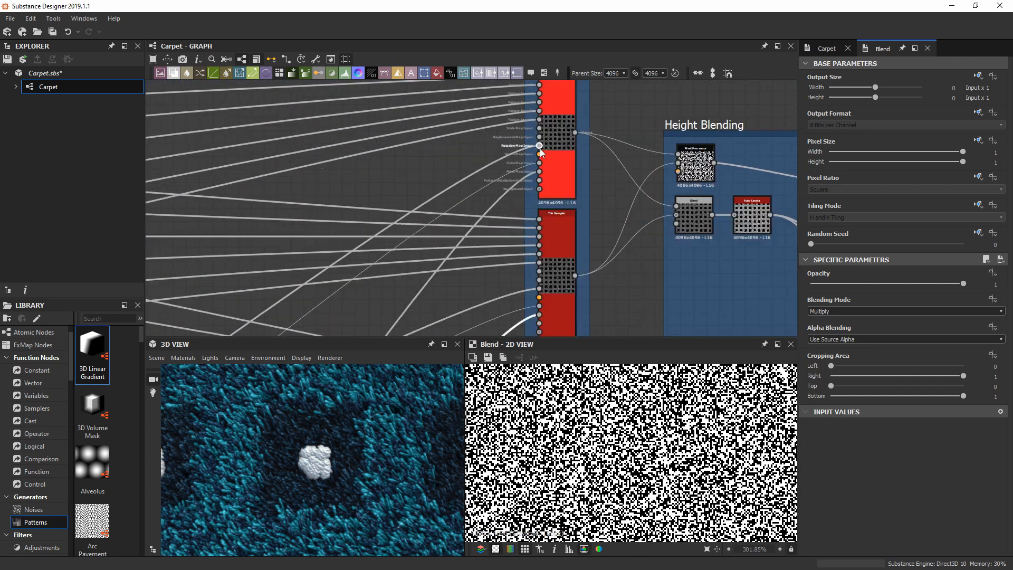
{"action": "left_click", "coordinate": [556, 143]}
{"action": "double_click", "coordinate": [555, 141]}
{"action": "scroll", "coordinate": [654, 451], "scroll_direction": "down", "scroll_amount": 9}
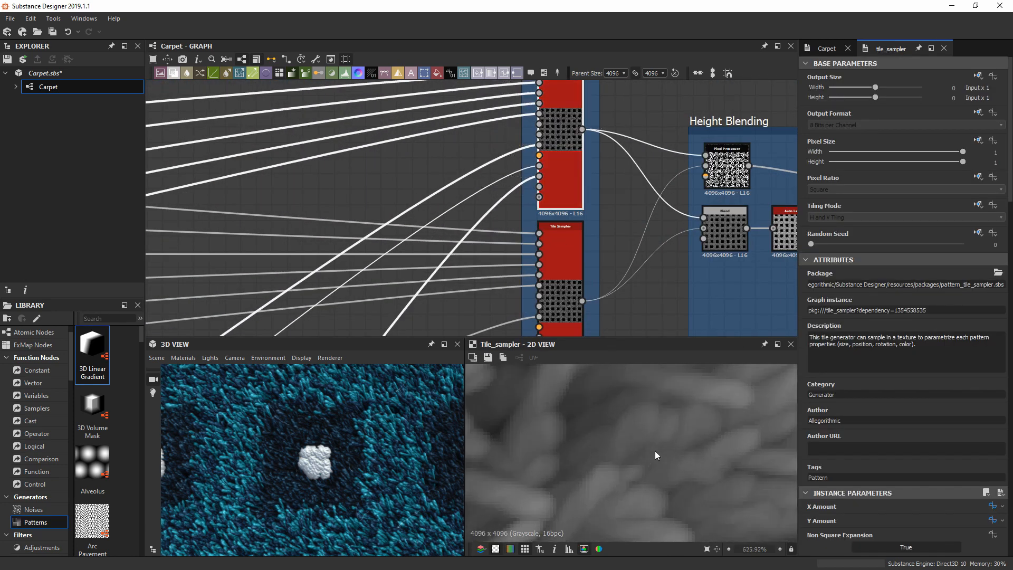
{"action": "scroll", "coordinate": [632, 447], "scroll_direction": "down", "scroll_amount": 4}
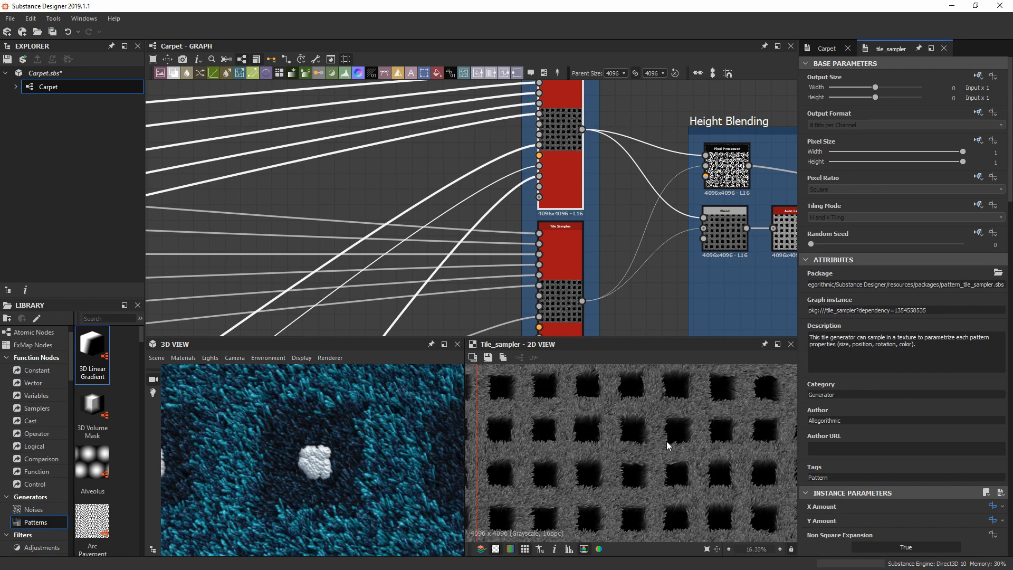
{"action": "scroll", "coordinate": [617, 445], "scroll_direction": "up", "scroll_amount": 6}
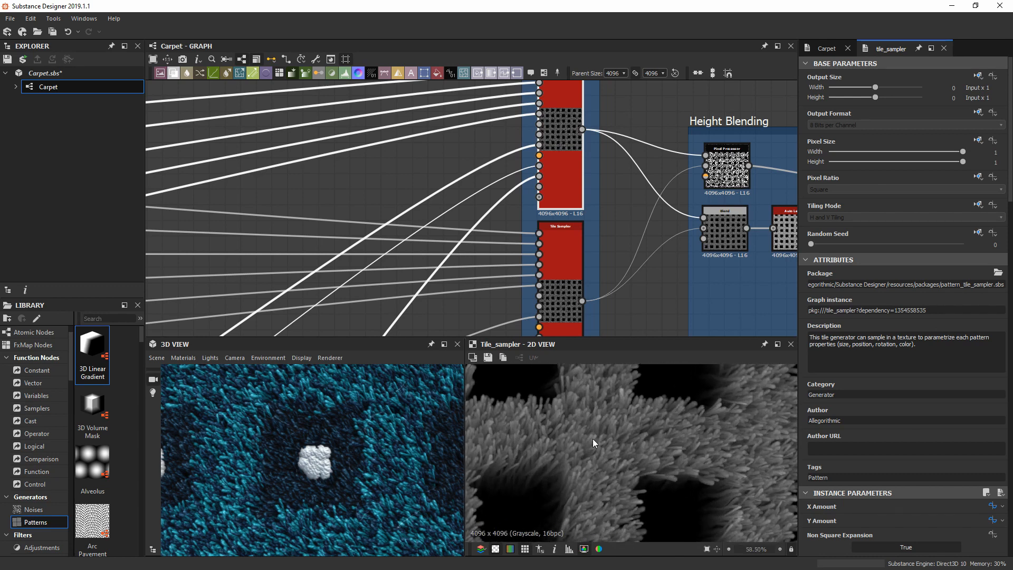
{"action": "scroll", "coordinate": [593, 439], "scroll_direction": "up", "scroll_amount": 1}
Compare the fibre outputs of the first and second Tile Samplers by previewing them alternately
{"action": "left_click", "coordinate": [565, 264]}
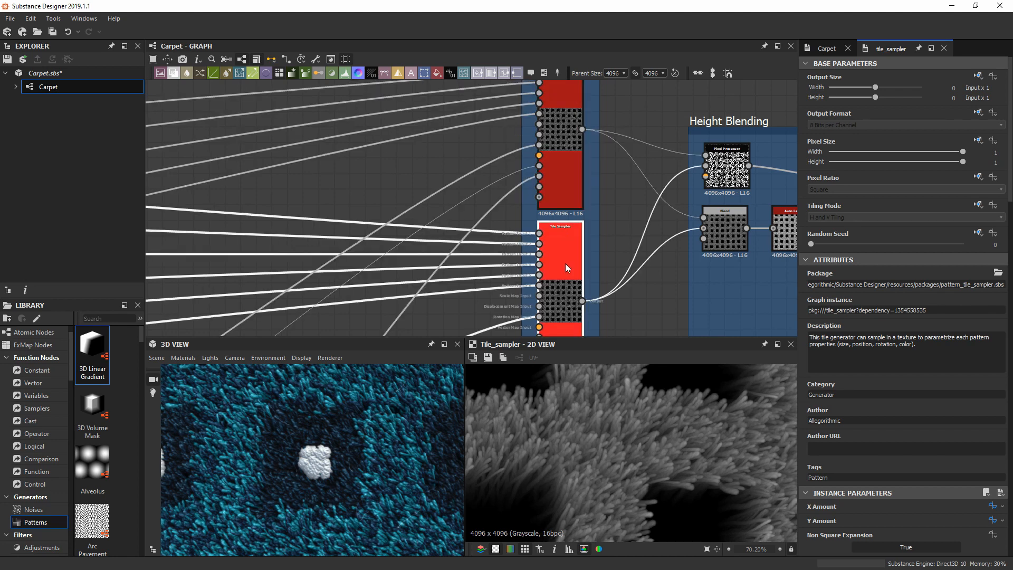
{"action": "scroll", "coordinate": [621, 460], "scroll_direction": "up", "scroll_amount": 2}
{"action": "scroll", "coordinate": [628, 475], "scroll_direction": "down", "scroll_amount": 3}
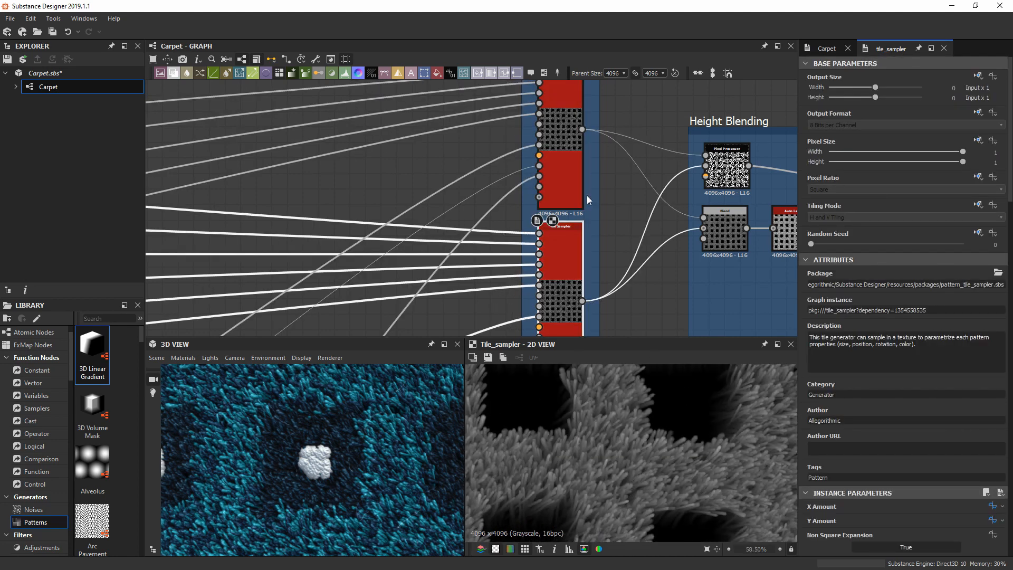
{"action": "double_click", "coordinate": [571, 166]}
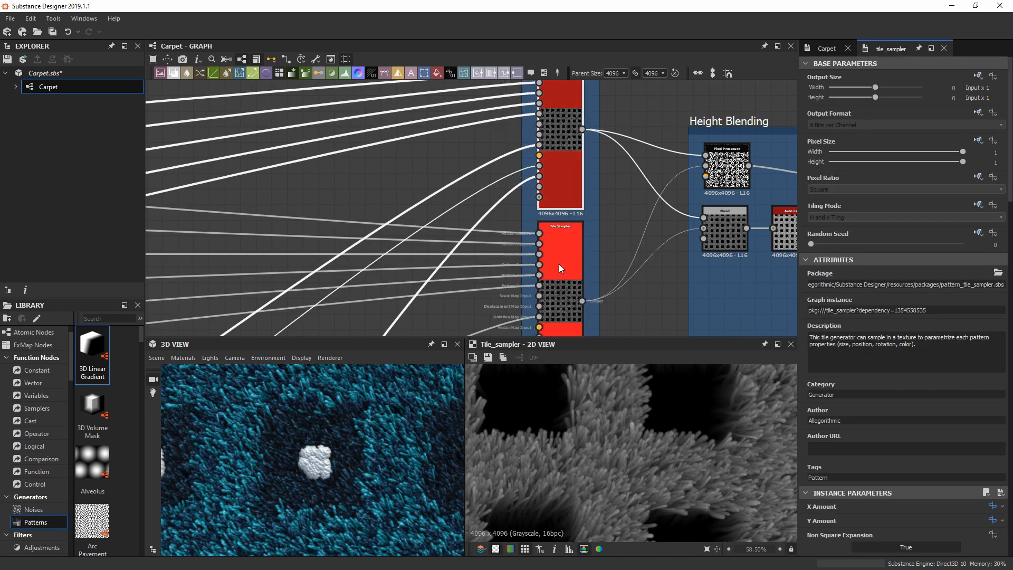
{"action": "scroll", "coordinate": [606, 492], "scroll_direction": "down", "scroll_amount": 3}
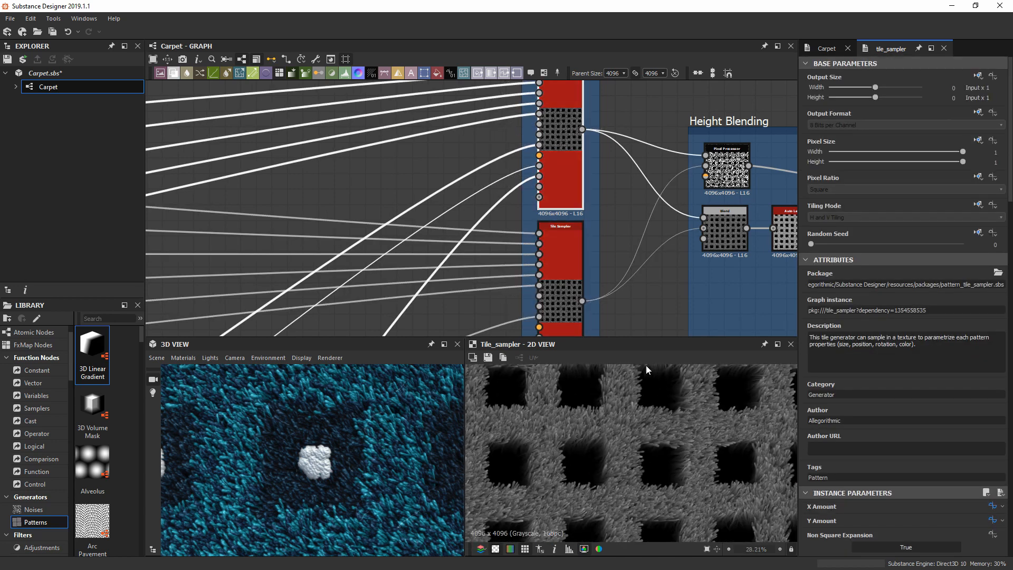
{"action": "scroll", "coordinate": [633, 439], "scroll_direction": "up", "scroll_amount": 3}
{"action": "double_click", "coordinate": [570, 258]}
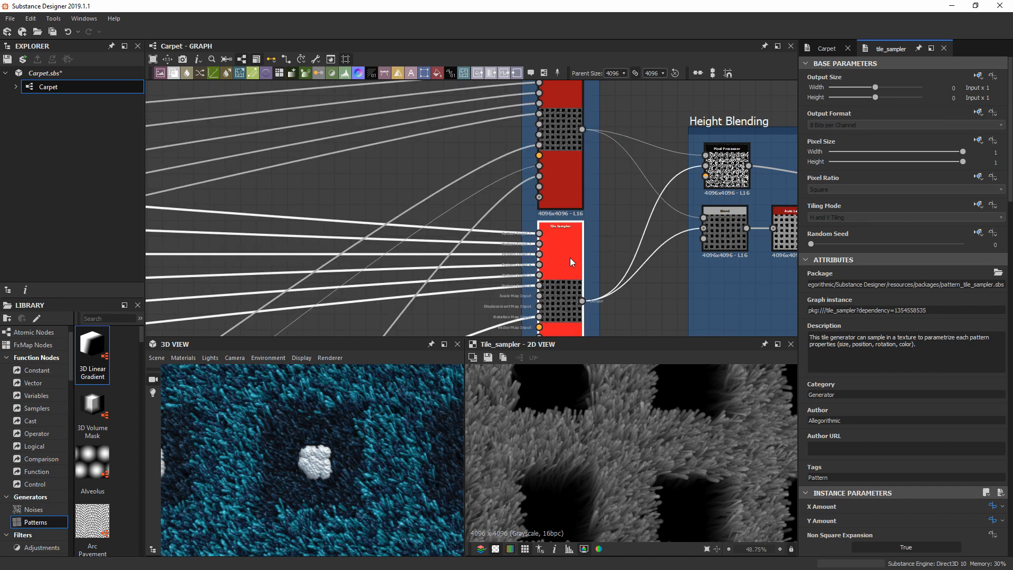
Preview the first Auto Levels node in the Height Blending frame and compare it with the 3D carpet
{"action": "middle_click_drag", "start_coordinate": [639, 193], "coordinate": [499, 164]}
{"action": "double_click", "coordinate": [657, 208]}
{"action": "scroll", "coordinate": [630, 441], "scroll_direction": "up", "scroll_amount": 4}
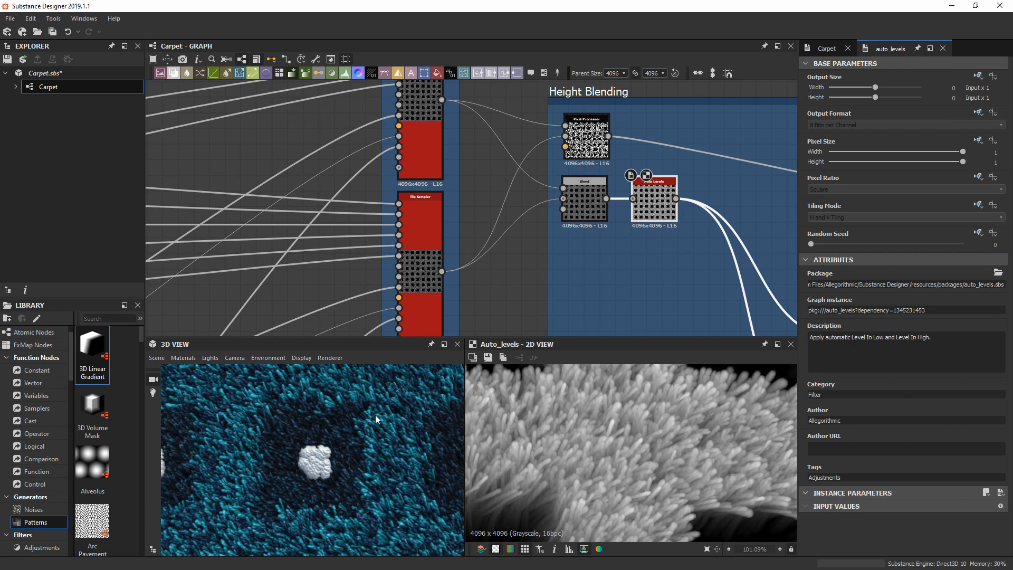
{"action": "scroll", "coordinate": [314, 406], "scroll_direction": "down", "scroll_amount": 3}
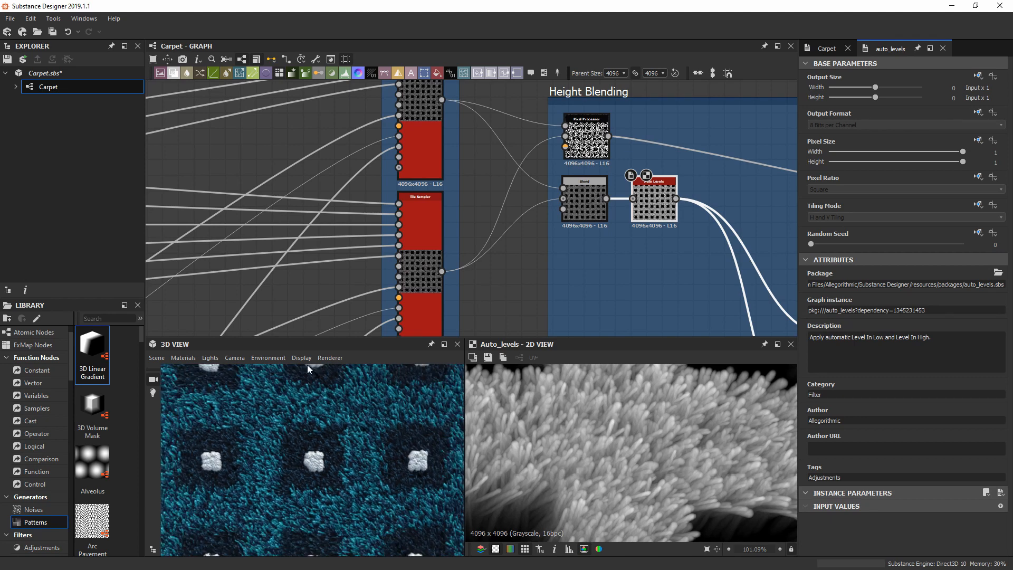
Return to the first Tile Sampler, preview its output and study the direction of its fibres
{"action": "scroll", "coordinate": [462, 201], "scroll_direction": "down", "scroll_amount": 3}
{"action": "middle_click_drag", "start_coordinate": [409, 256], "coordinate": [497, 264]}
{"action": "scroll", "coordinate": [531, 195], "scroll_direction": "down", "scroll_amount": 2}
{"action": "scroll", "coordinate": [540, 146], "scroll_direction": "up", "scroll_amount": 1}
{"action": "scroll", "coordinate": [540, 146], "scroll_direction": "up", "scroll_amount": 8}
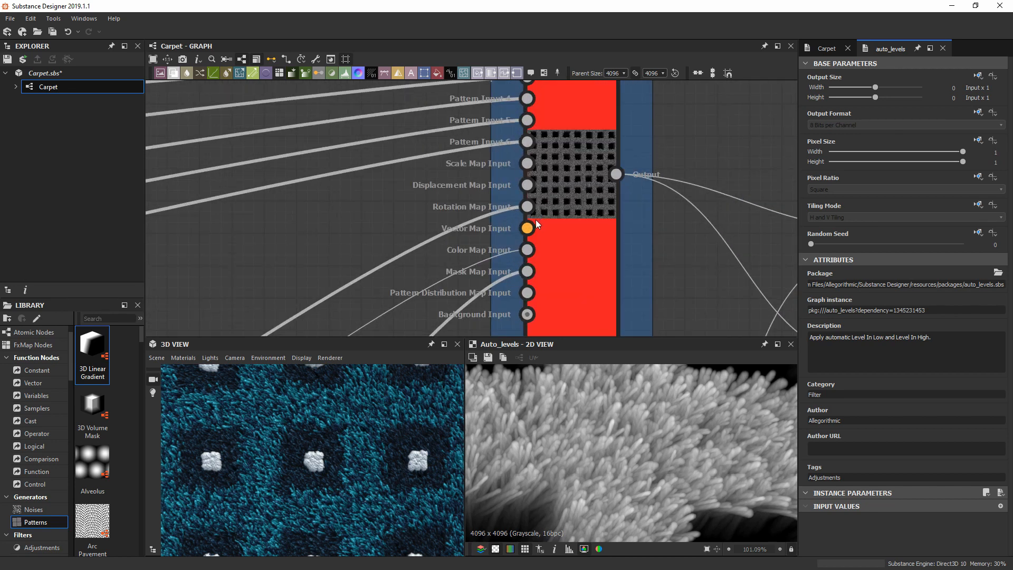
{"action": "double_click", "coordinate": [577, 179]}
{"action": "scroll", "coordinate": [644, 418], "scroll_direction": "down", "scroll_amount": 3}
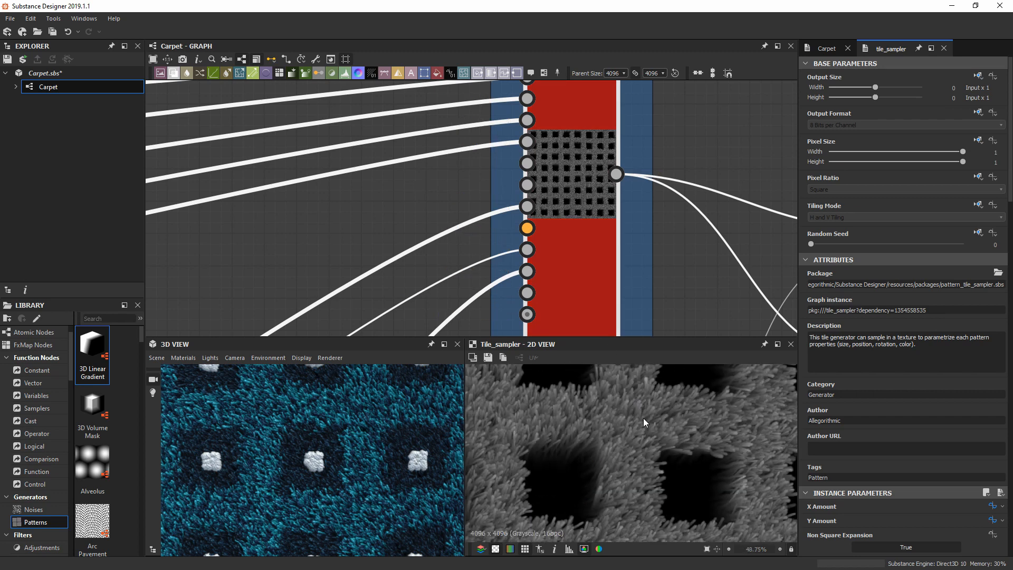
{"action": "scroll", "coordinate": [555, 169], "scroll_direction": "down", "scroll_amount": 4}
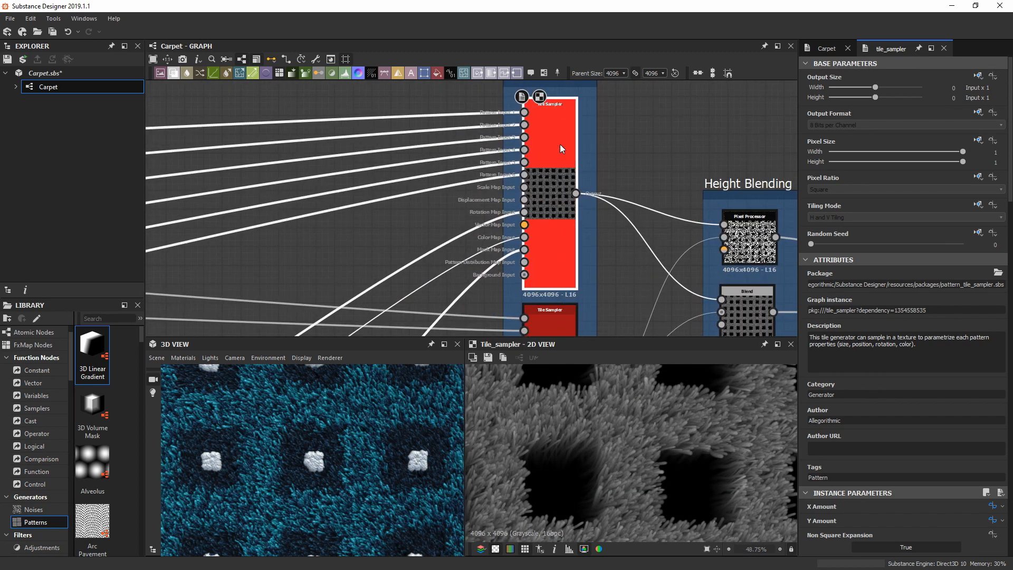
{"action": "scroll", "coordinate": [641, 422], "scroll_direction": "down", "scroll_amount": 4}
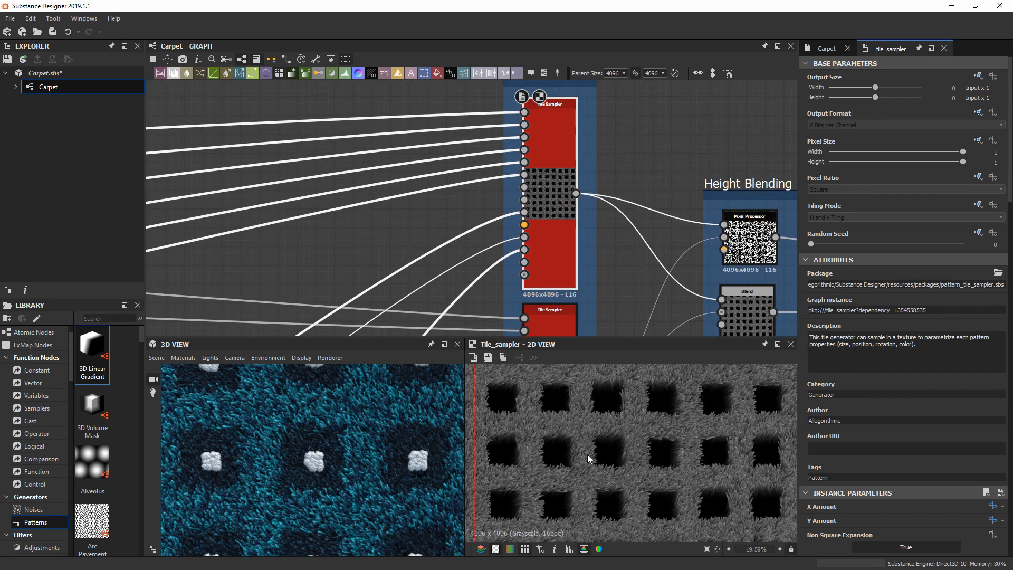
{"action": "scroll", "coordinate": [660, 475], "scroll_direction": "up", "scroll_amount": 6}
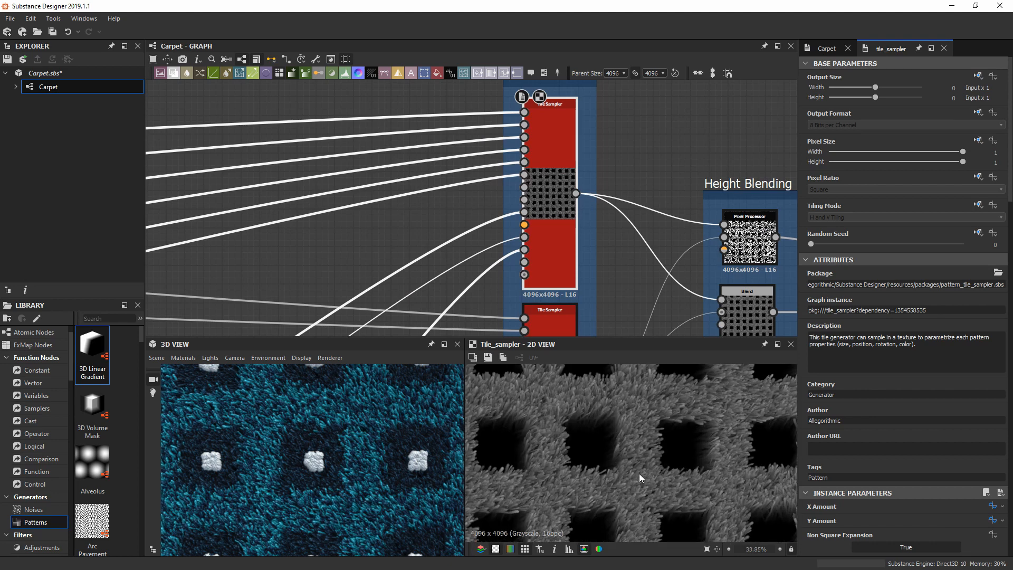
{"action": "scroll", "coordinate": [634, 485], "scroll_direction": "up", "scroll_amount": 2}
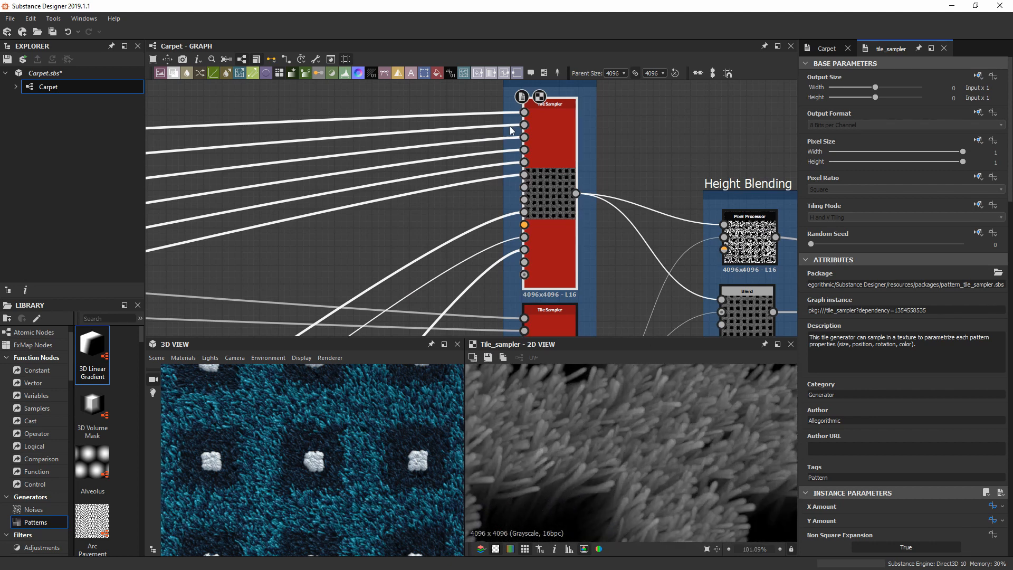
Set the first Tile Sampler's Rotation to 160 degrees in its Rotation parameters
{"action": "scroll", "coordinate": [509, 125], "scroll_direction": "up", "scroll_amount": 3}
{"action": "scroll", "coordinate": [713, 438], "scroll_direction": "down", "scroll_amount": 2}
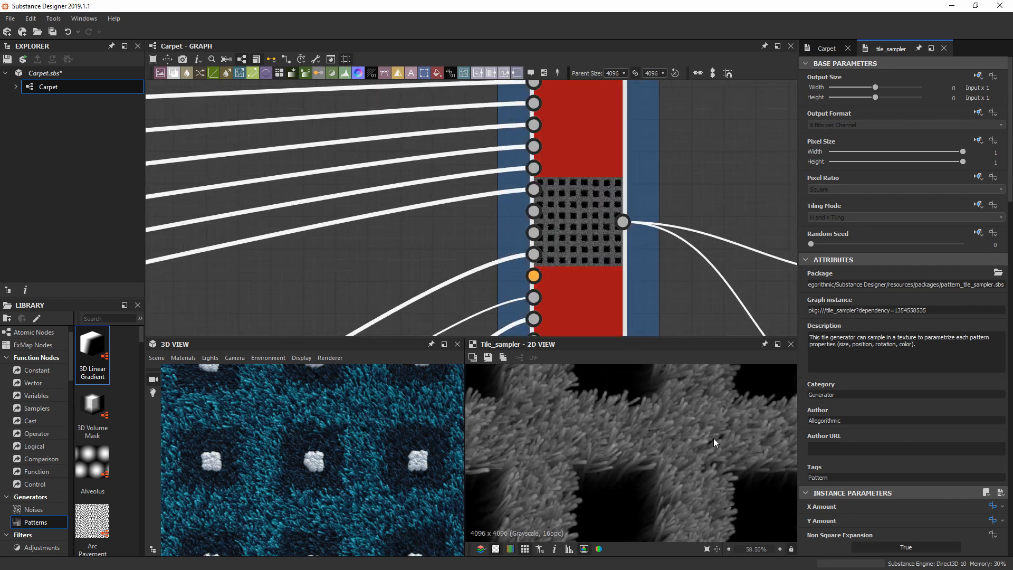
{"action": "middle_click_drag", "start_coordinate": [714, 438], "coordinate": [661, 455]}
{"action": "scroll", "coordinate": [863, 390], "scroll_direction": "down", "scroll_amount": 15}
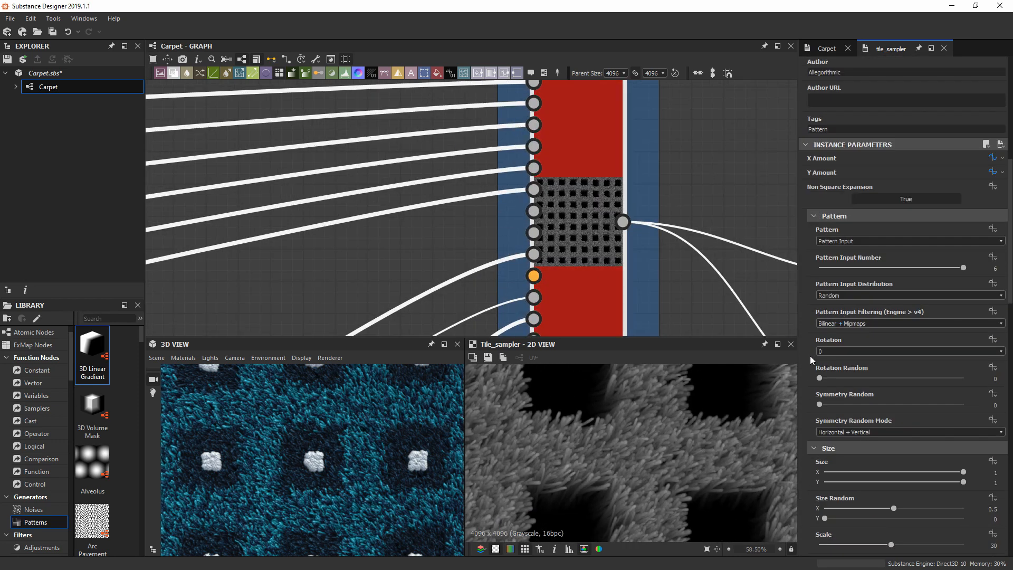
{"action": "scroll", "coordinate": [806, 397], "scroll_direction": "down", "scroll_amount": 6}
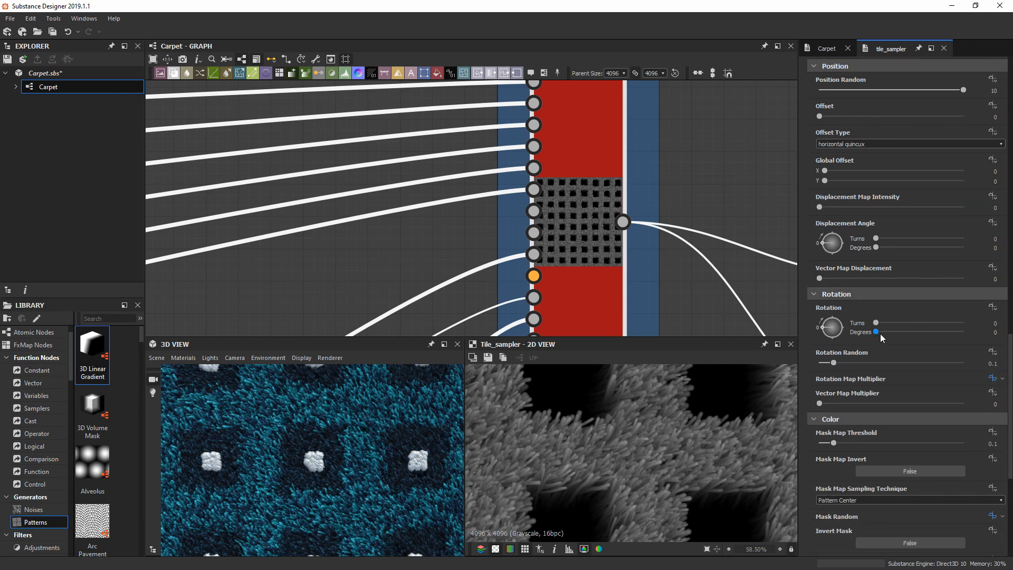
{"action": "left_click_drag", "start_coordinate": [877, 333], "coordinate": [914, 335]}
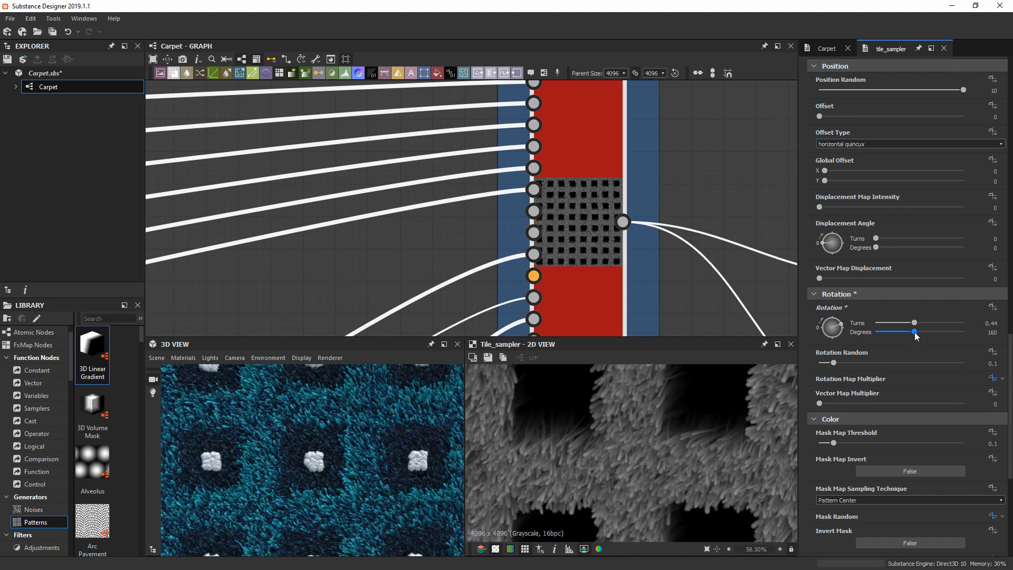
Set the first Tile Sampler's Rotation to 0 degrees
{"action": "left_click_drag", "start_coordinate": [916, 333], "coordinate": [871, 333]}
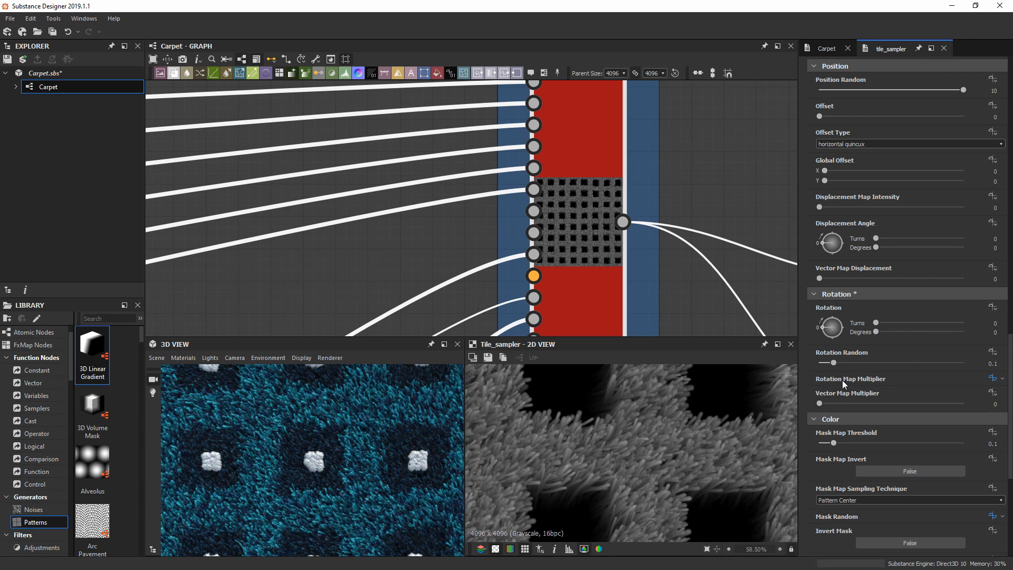
{"action": "scroll", "coordinate": [545, 233], "scroll_direction": "down", "scroll_amount": 2}
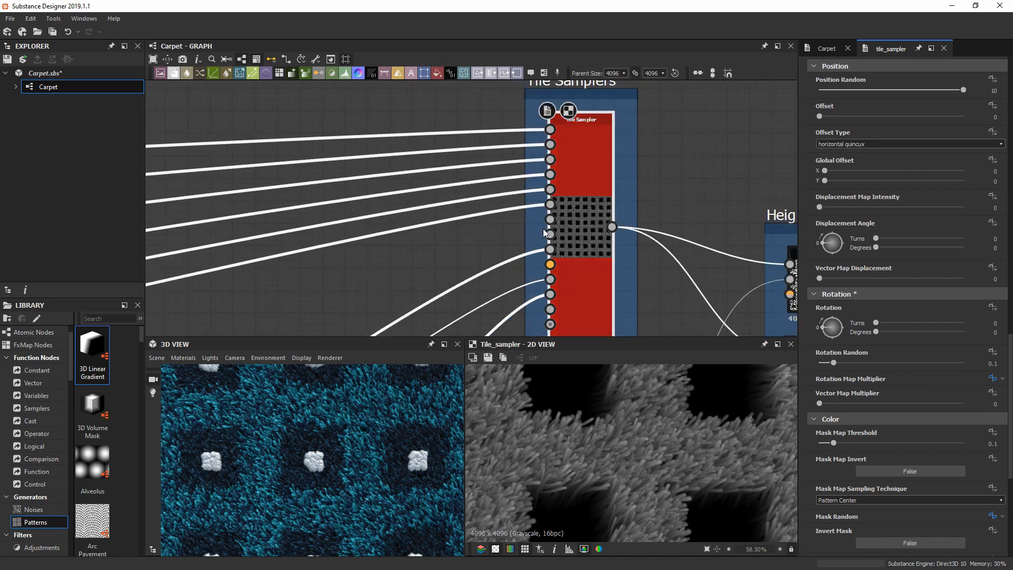
{"action": "scroll", "coordinate": [545, 233], "scroll_direction": "up", "scroll_amount": 2}
Locate the Noise and Rotation Control frame in the graph and preview the output of its Blend node
{"action": "scroll", "coordinate": [538, 275], "scroll_direction": "down", "scroll_amount": 3}
{"action": "middle_click_drag", "start_coordinate": [486, 297], "coordinate": [844, 91]}
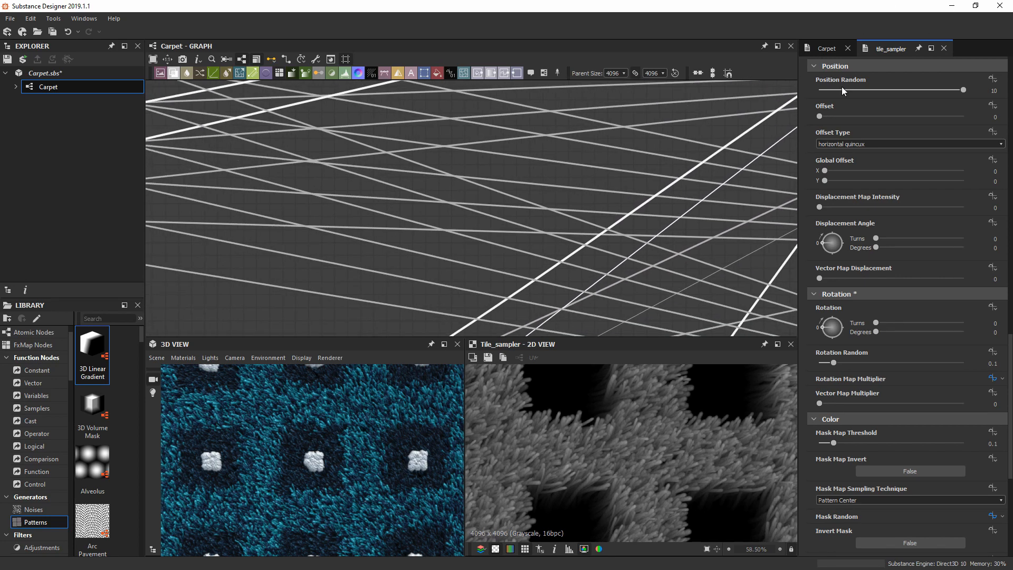
{"action": "scroll", "coordinate": [443, 269], "scroll_direction": "down", "scroll_amount": 4}
{"action": "middle_click_drag", "start_coordinate": [445, 308], "coordinate": [552, 197]}
{"action": "scroll", "coordinate": [552, 197], "scroll_direction": "up", "scroll_amount": 3}
{"action": "middle_click_drag", "start_coordinate": [520, 227], "coordinate": [566, 172]}
{"action": "scroll", "coordinate": [565, 172], "scroll_direction": "up", "scroll_amount": 4}
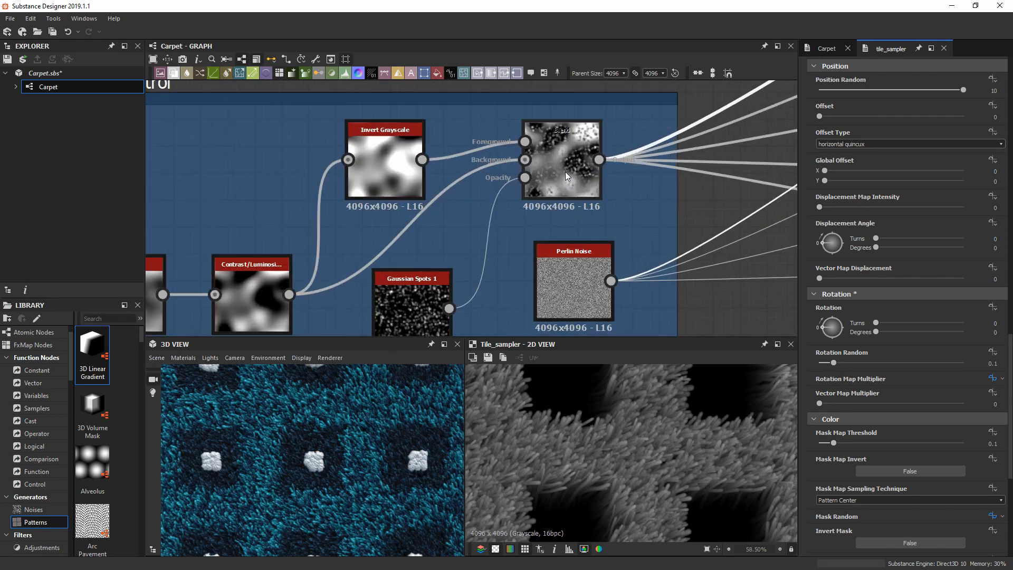
{"action": "double_click", "coordinate": [562, 157]}
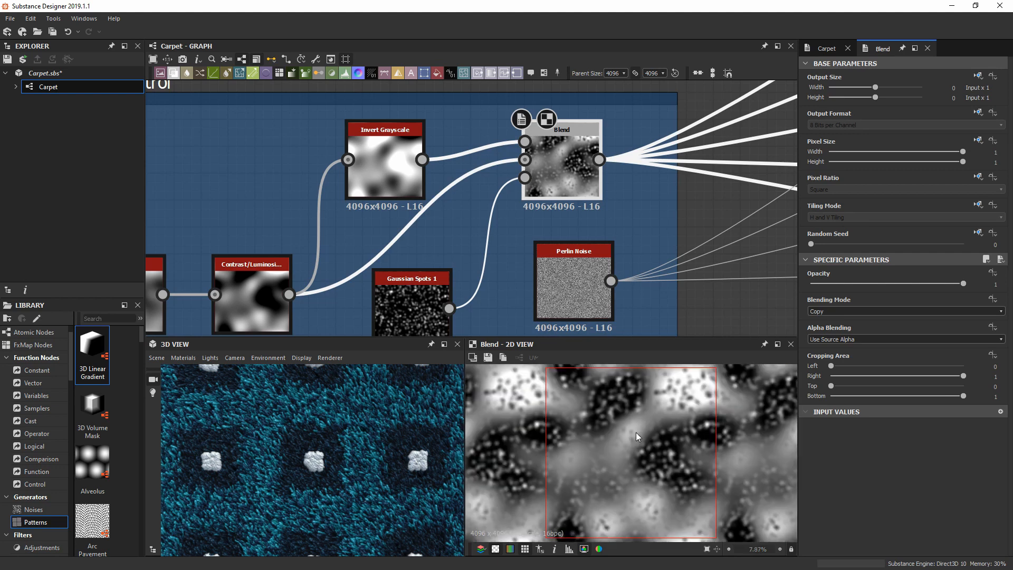
Preview the Perlin Noise feeding Auto Levels, Invert Grayscale and Gaussian Spots 1, finishing on the Blend that combines the rotation noise
{"action": "middle_click_drag", "start_coordinate": [150, 283], "coordinate": [332, 218]}
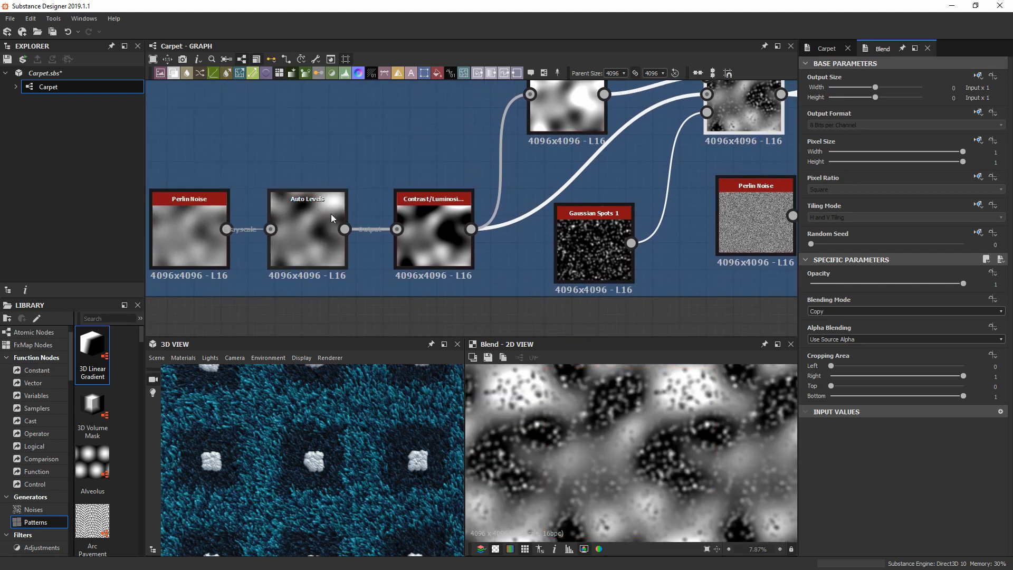
{"action": "scroll", "coordinate": [332, 218], "scroll_direction": "down", "scroll_amount": 2}
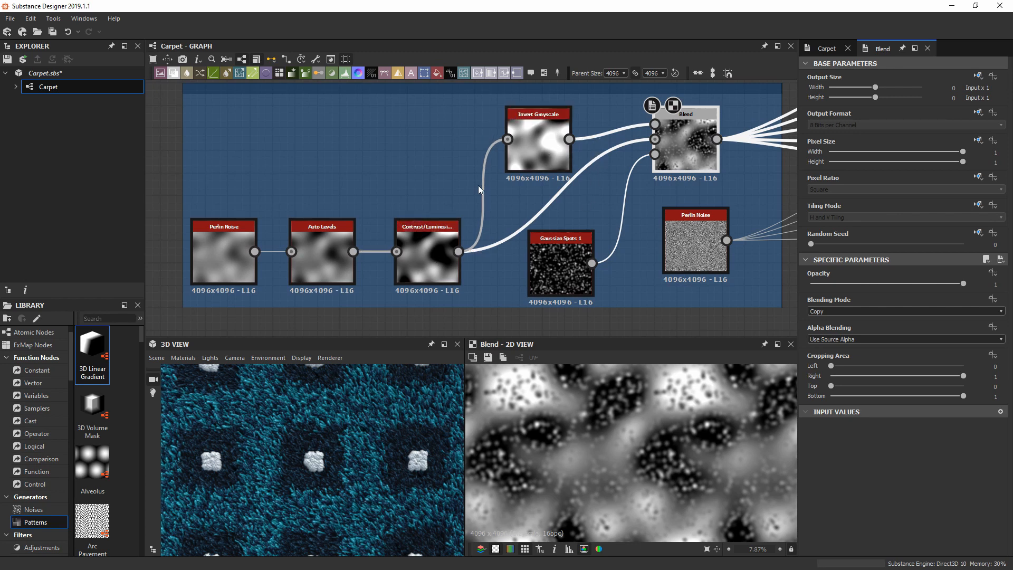
{"action": "left_click", "coordinate": [227, 257]}
{"action": "double_click", "coordinate": [227, 253]}
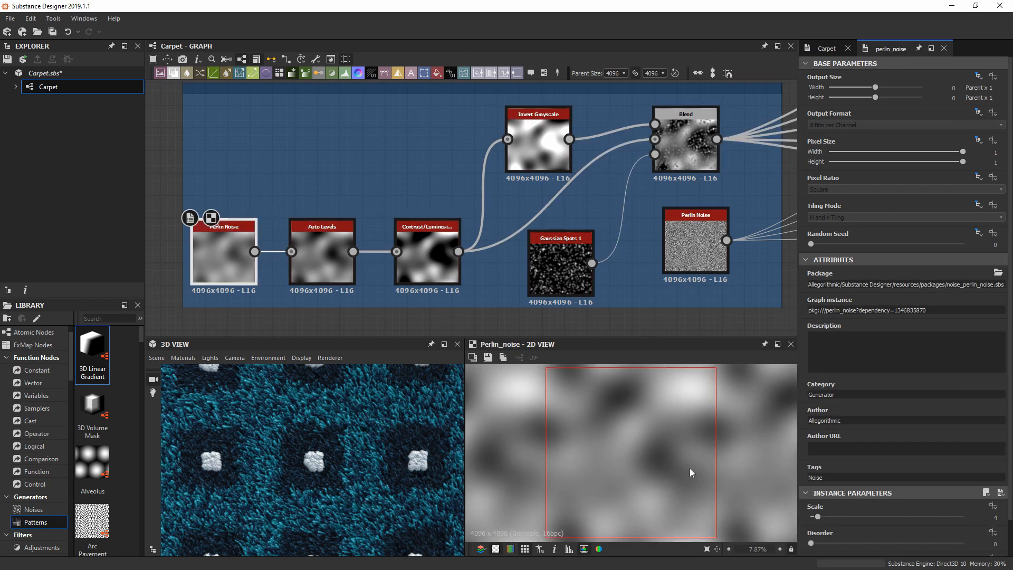
{"action": "middle_click_drag", "start_coordinate": [658, 146], "coordinate": [632, 163]}
{"action": "double_click", "coordinate": [506, 157]}
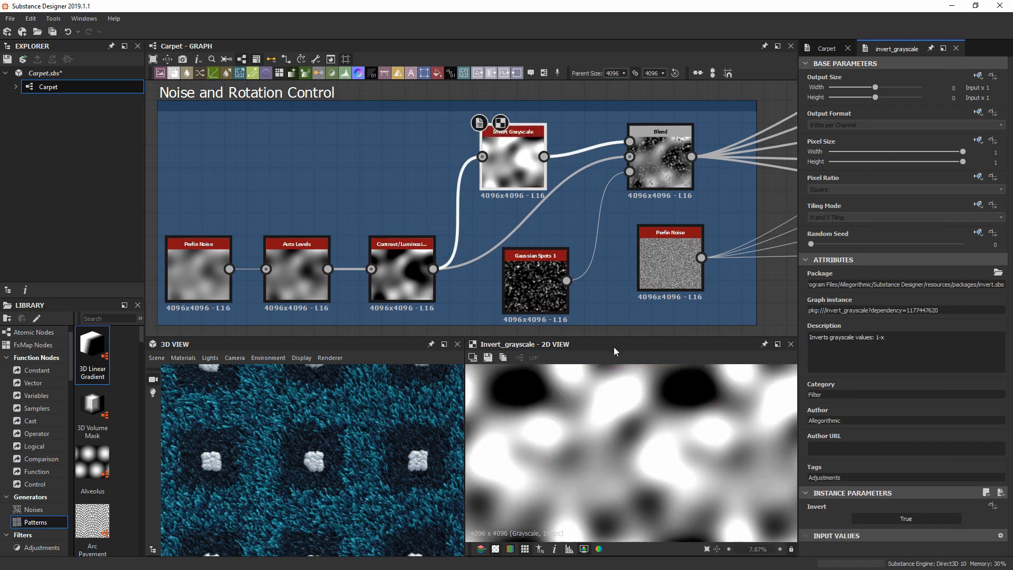
{"action": "double_click", "coordinate": [531, 280]}
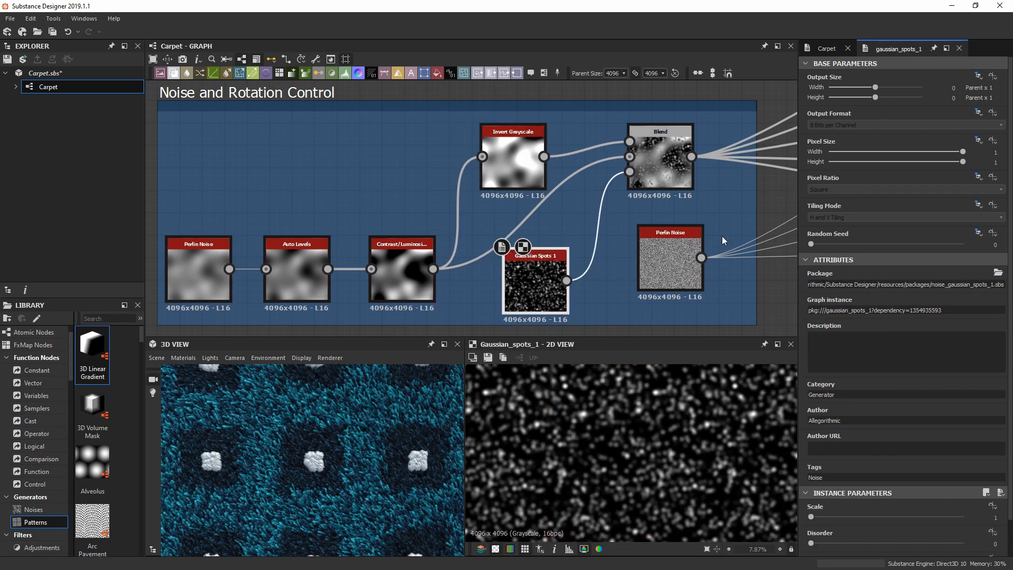
{"action": "double_click", "coordinate": [659, 161]}
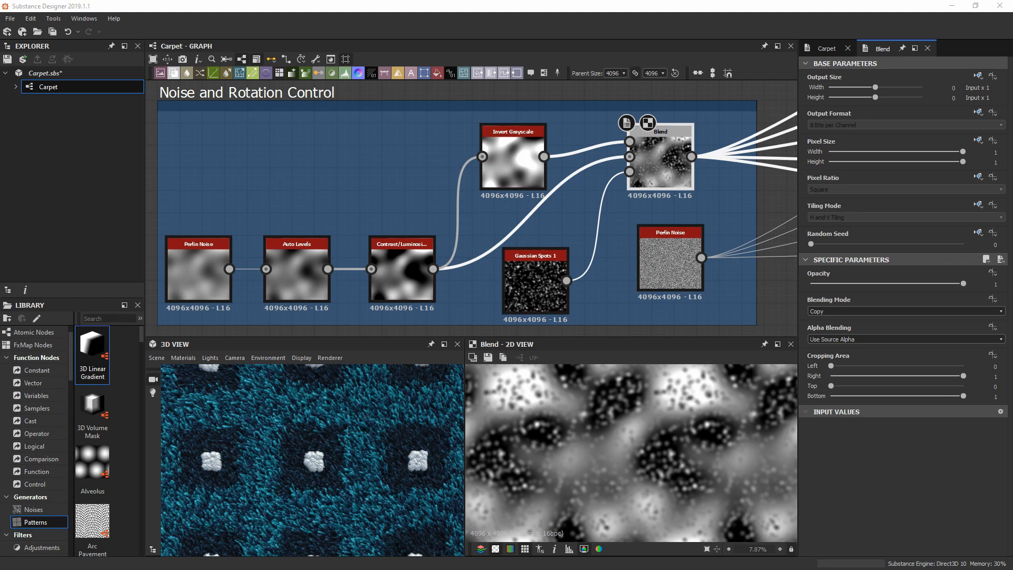
Bring up the reference image board and examine the beige carpet photo's fibre clumps and directions, both close up and as a whole
{"action": "right_click_drag", "start_coordinate": [1012, 216], "coordinate": [891, 310]}
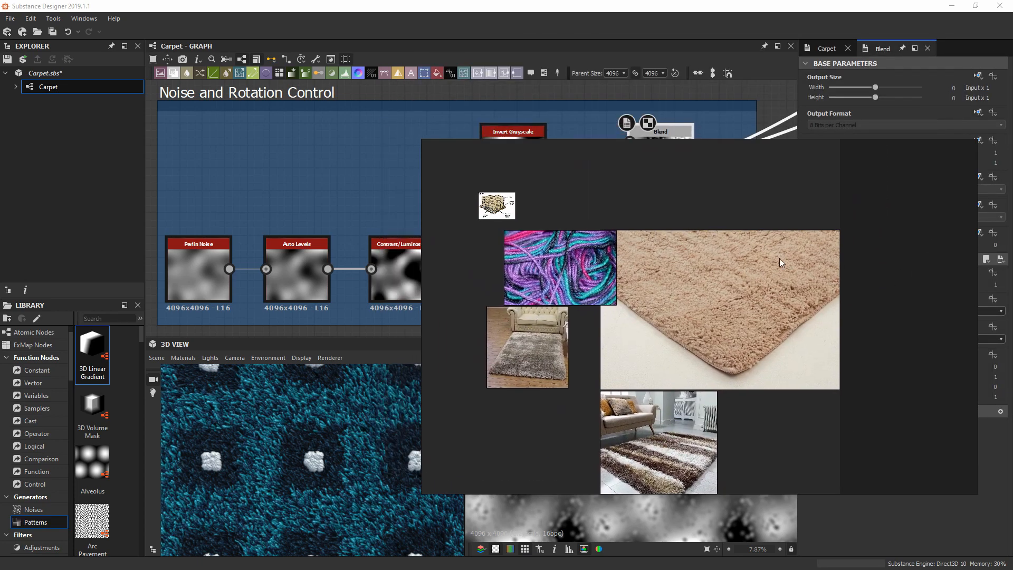
{"action": "scroll", "coordinate": [749, 317], "scroll_direction": "up", "scroll_amount": 8}
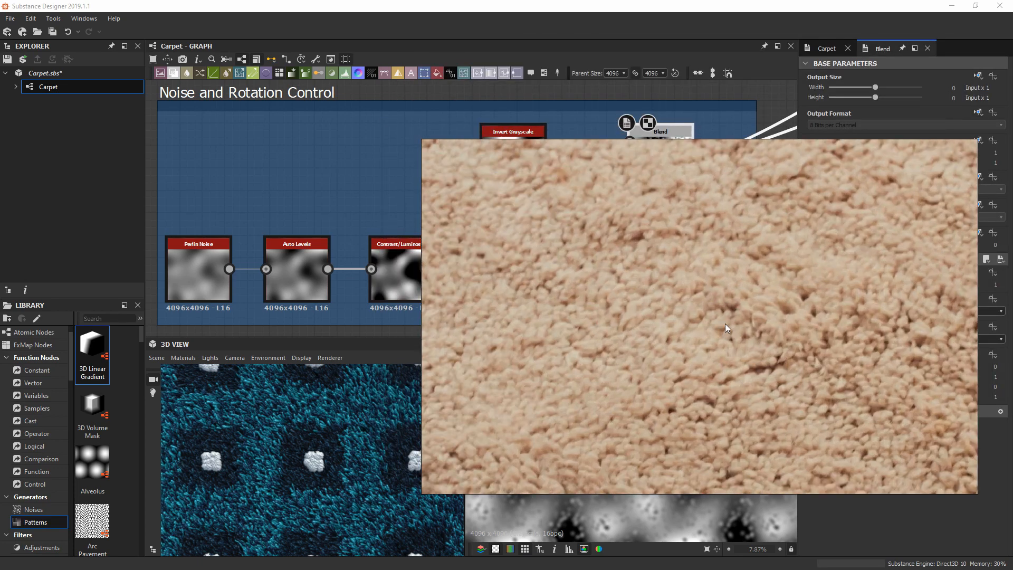
{"action": "scroll", "coordinate": [726, 324], "scroll_direction": "down", "scroll_amount": 5}
{"action": "scroll", "coordinate": [768, 277], "scroll_direction": "up", "scroll_amount": 3}
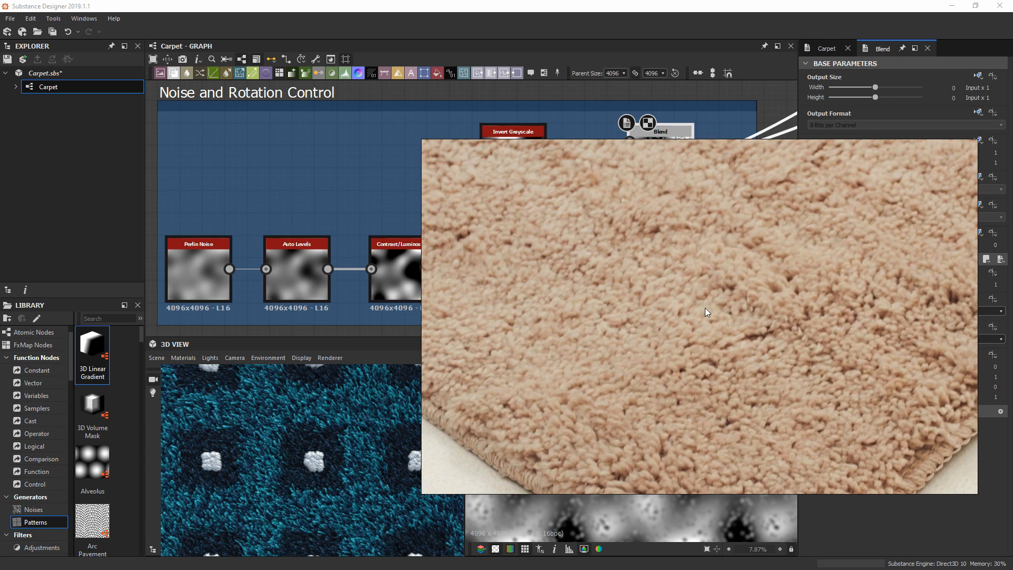
{"action": "scroll", "coordinate": [723, 311], "scroll_direction": "down", "scroll_amount": 1}
{"action": "scroll", "coordinate": [744, 317], "scroll_direction": "up", "scroll_amount": 3}
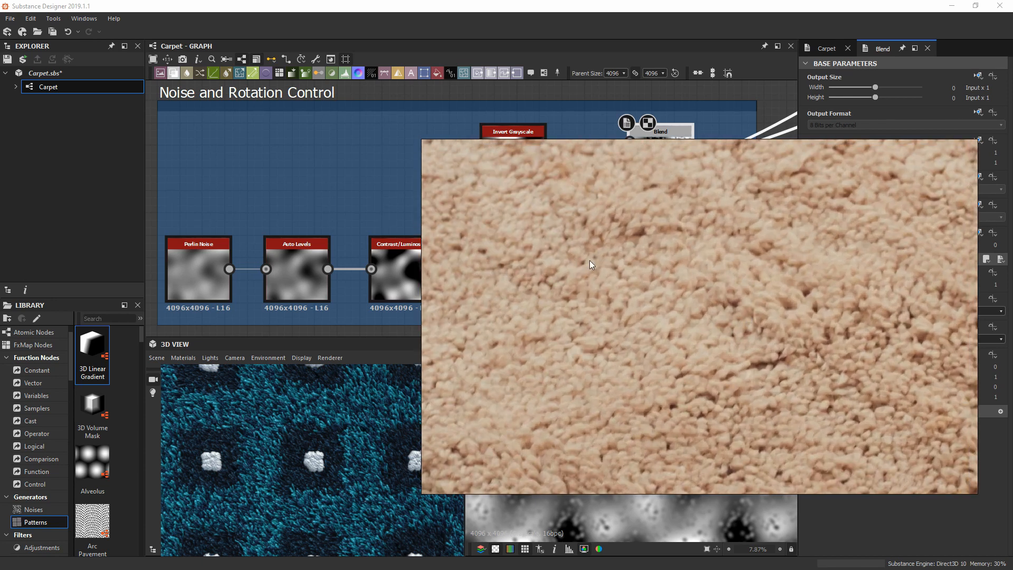
{"action": "scroll", "coordinate": [632, 312], "scroll_direction": "down", "scroll_amount": 2}
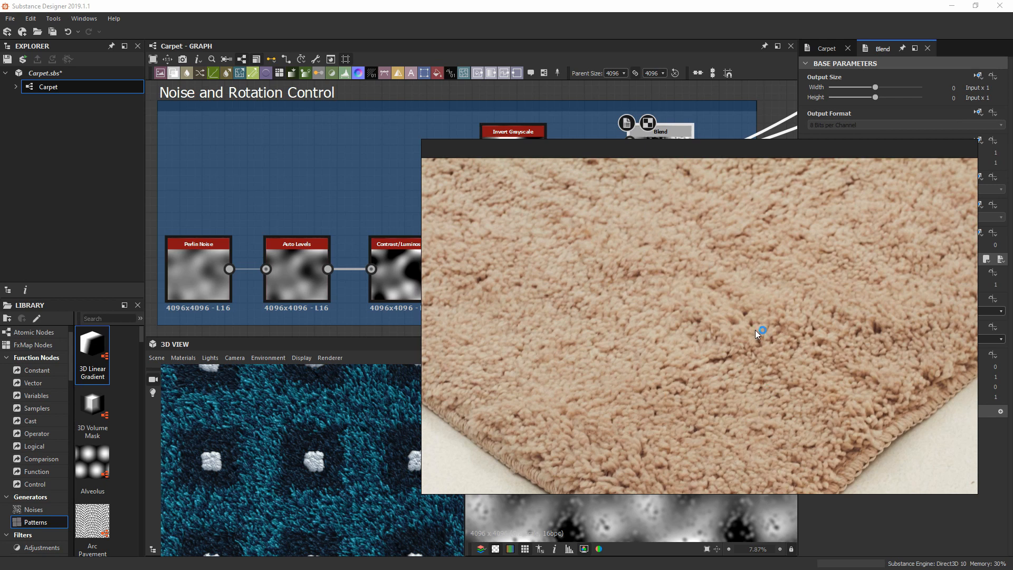
{"action": "scroll", "coordinate": [757, 333], "scroll_direction": "up", "scroll_amount": 3}
{"action": "scroll", "coordinate": [776, 337], "scroll_direction": "down", "scroll_amount": 3}
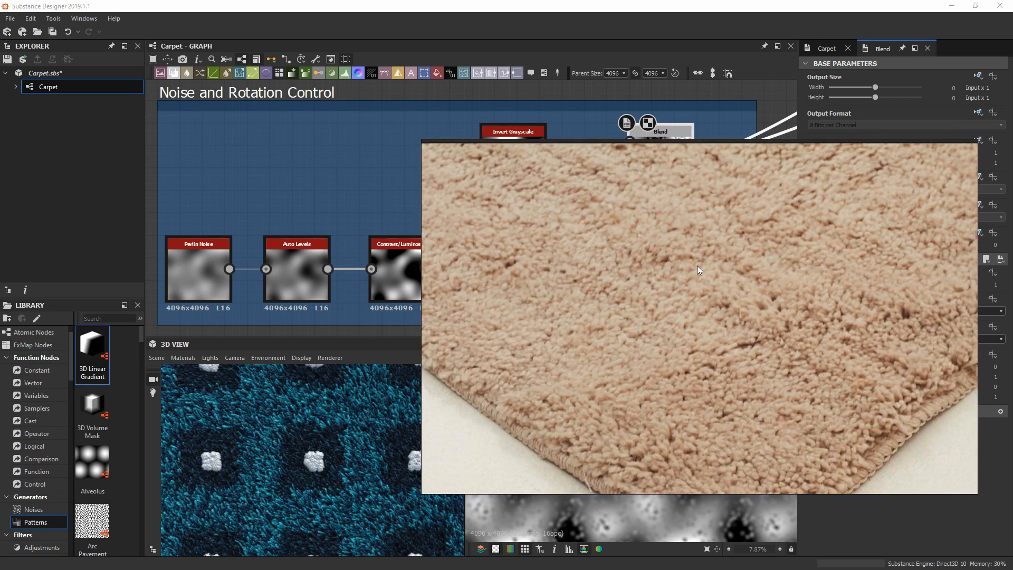
{"action": "scroll", "coordinate": [657, 382], "scroll_direction": "up", "scroll_amount": 5}
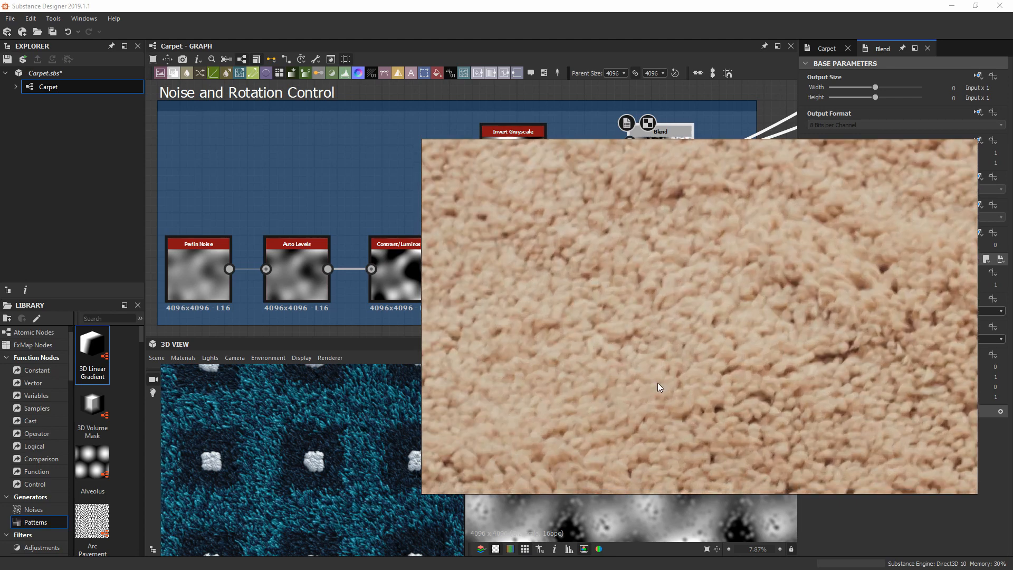
{"action": "scroll", "coordinate": [720, 313], "scroll_direction": "up", "scroll_amount": 1}
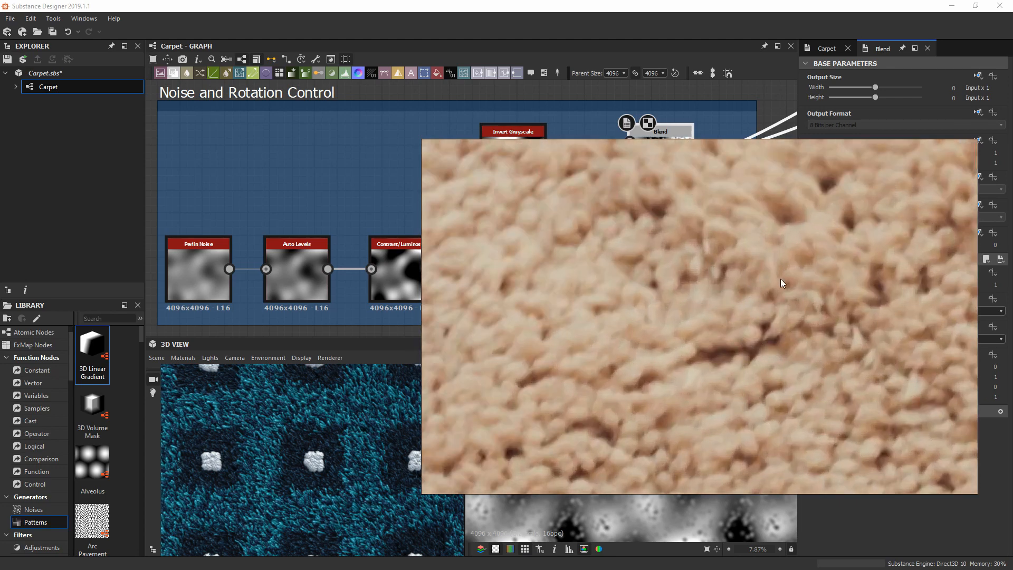
{"action": "scroll", "coordinate": [781, 283], "scroll_direction": "down", "scroll_amount": 4}
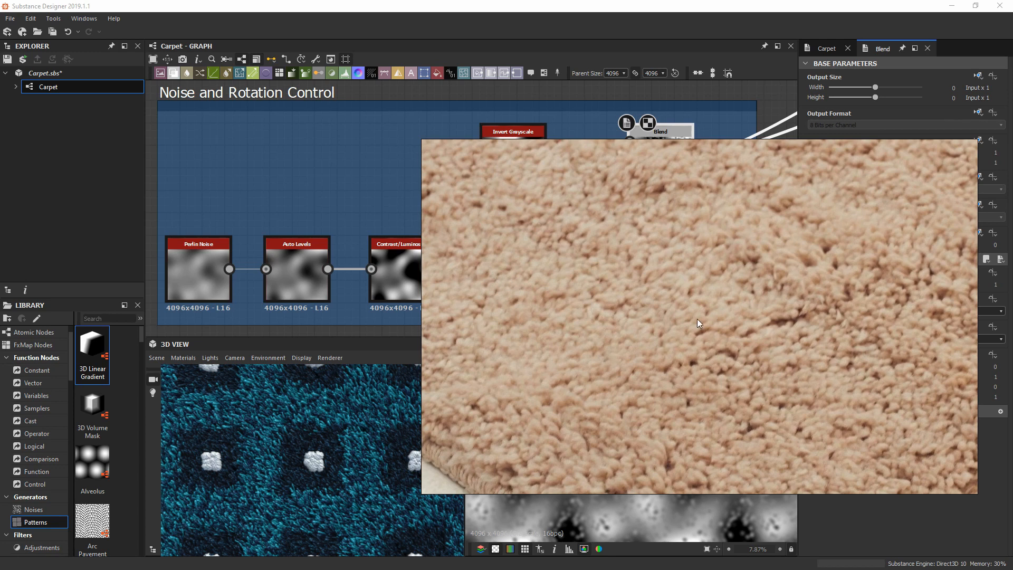
{"action": "scroll", "coordinate": [698, 323], "scroll_direction": "down", "scroll_amount": 5}
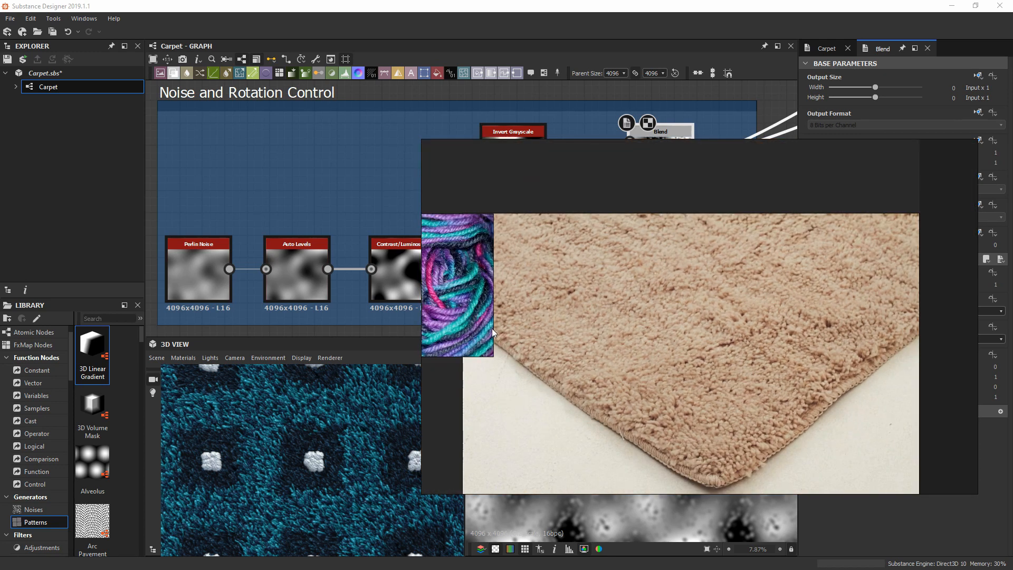
{"action": "scroll", "coordinate": [588, 280], "scroll_direction": "down", "scroll_amount": 2}
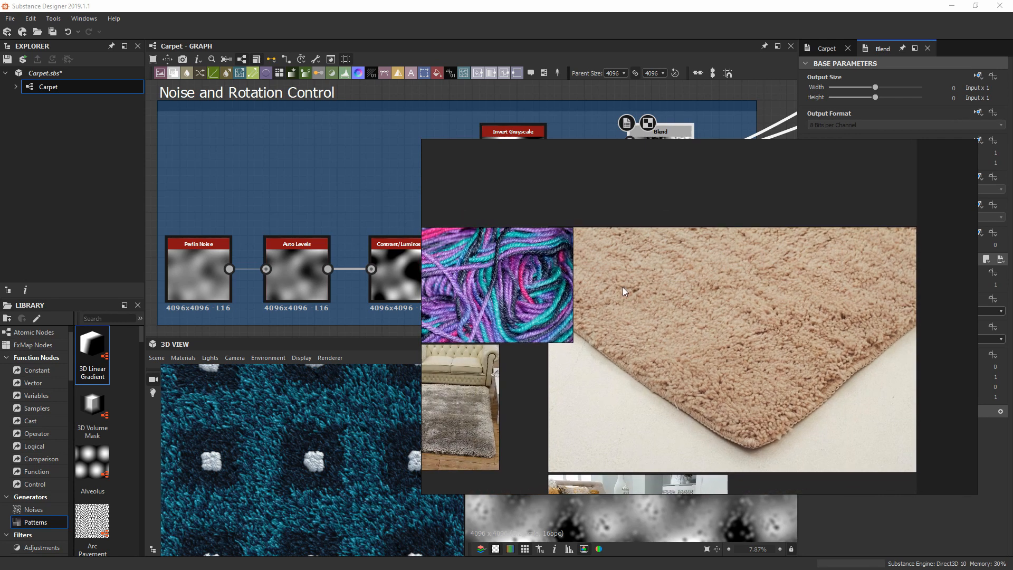
{"action": "scroll", "coordinate": [613, 302], "scroll_direction": "up", "scroll_amount": 1}
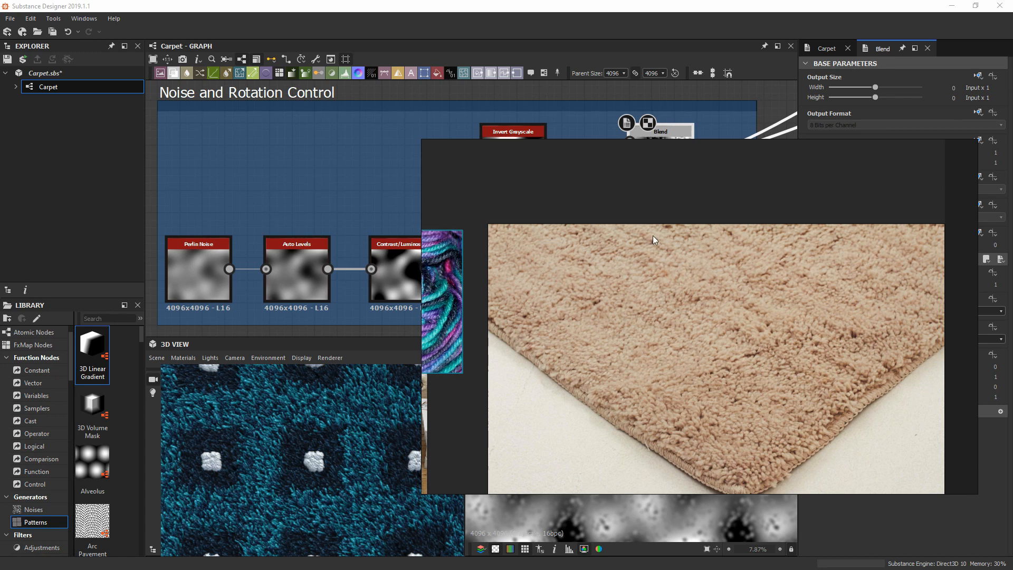
{"action": "scroll", "coordinate": [506, 331], "scroll_direction": "up", "scroll_amount": 2}
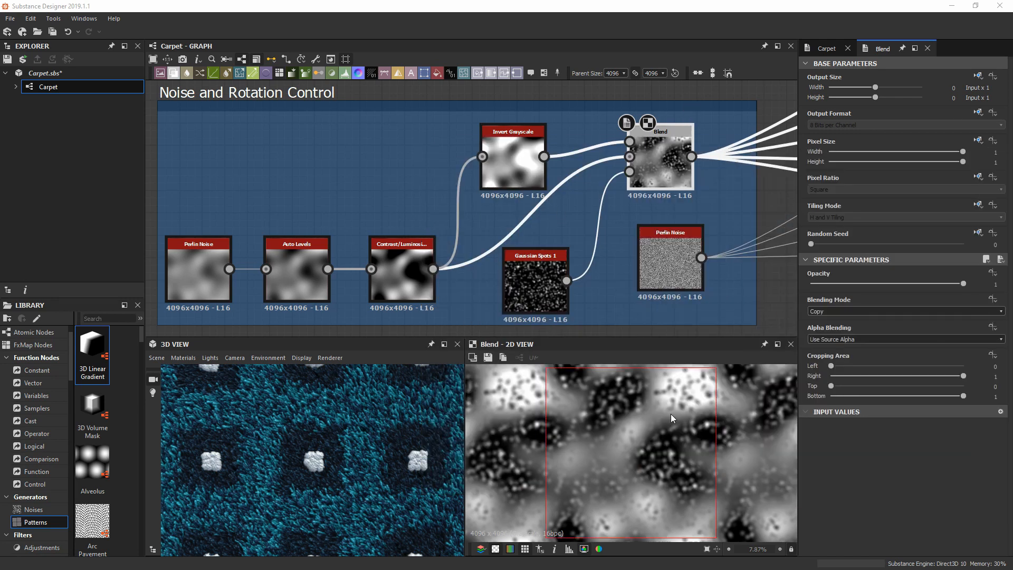
Examine the Blend node's noise map in the 2D view, focusing on the bright spots inside its dark areas
{"action": "scroll", "coordinate": [670, 413], "scroll_direction": "up", "scroll_amount": 2}
{"action": "middle_click_drag", "start_coordinate": [595, 461], "coordinate": [612, 448]}
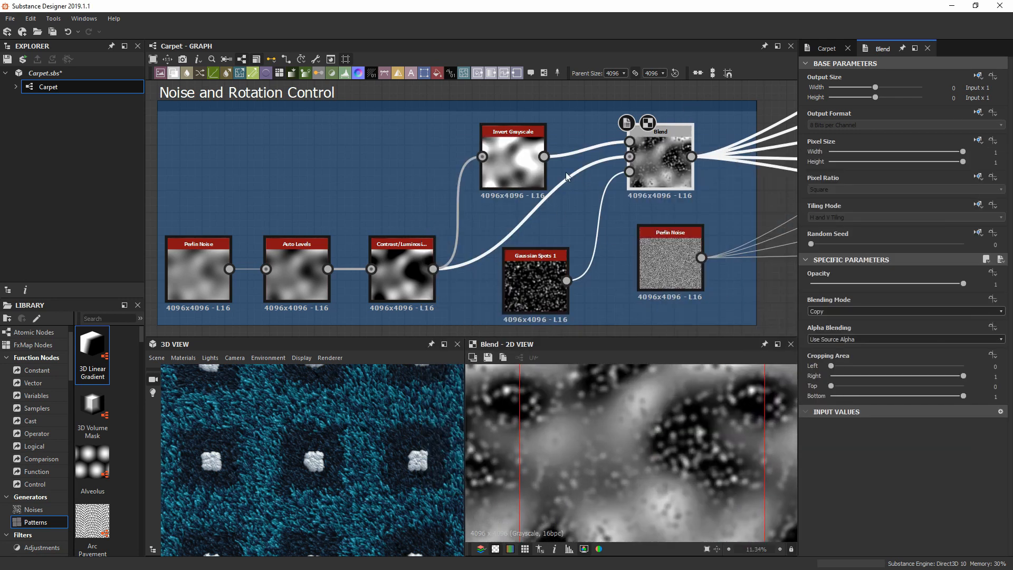
{"action": "scroll", "coordinate": [585, 477], "scroll_direction": "up", "scroll_amount": 3}
{"action": "scroll", "coordinate": [659, 433], "scroll_direction": "down", "scroll_amount": 3}
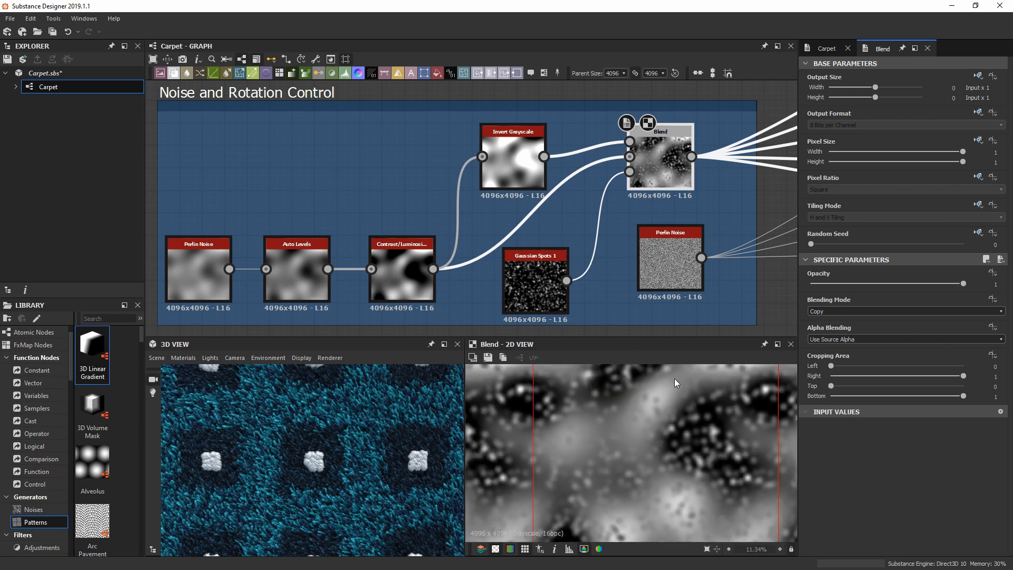
{"action": "scroll", "coordinate": [657, 439], "scroll_direction": "down", "scroll_amount": 2}
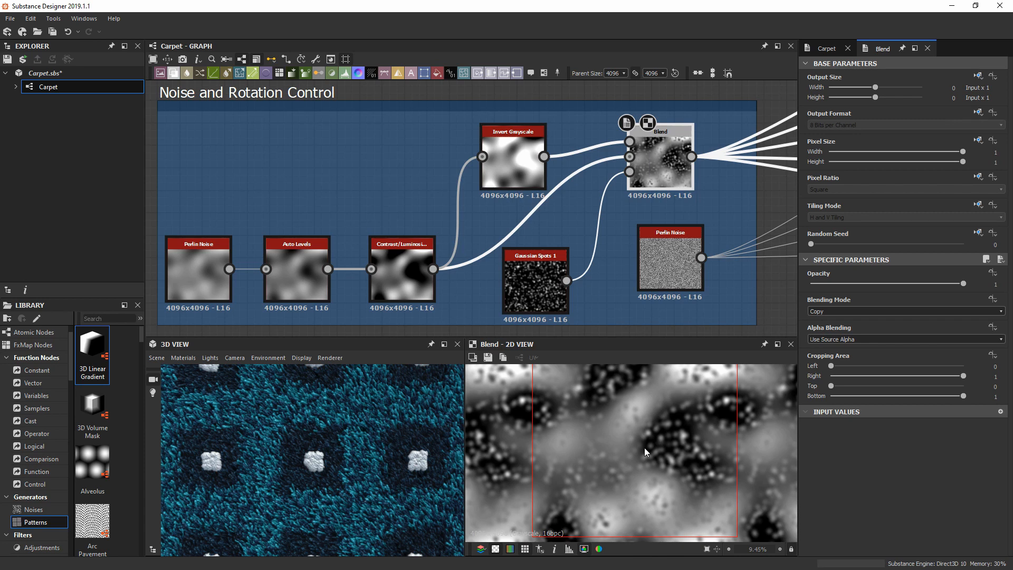
{"action": "scroll", "coordinate": [655, 452], "scroll_direction": "up", "scroll_amount": 7}
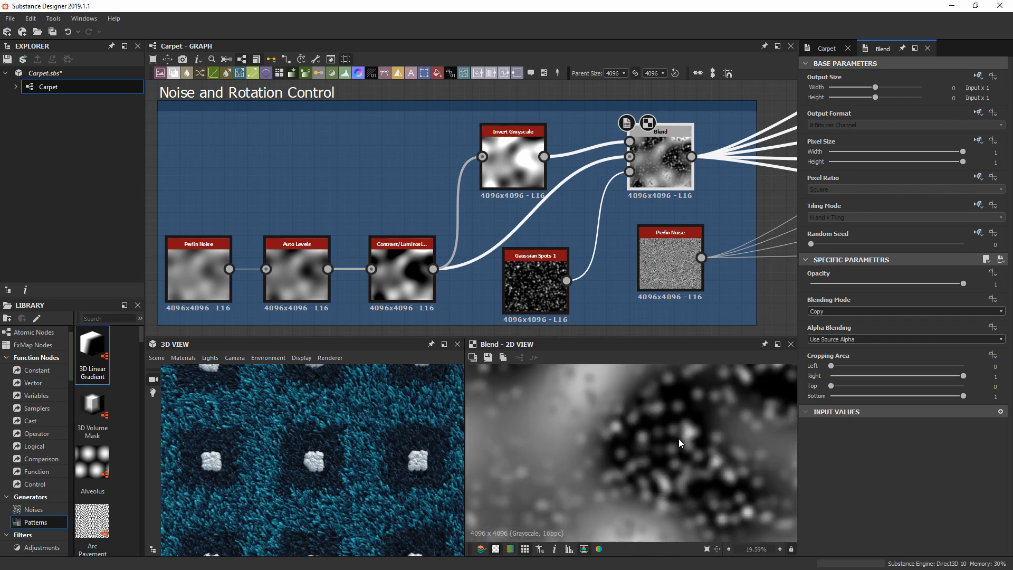
{"action": "scroll", "coordinate": [658, 451], "scroll_direction": "up", "scroll_amount": 1}
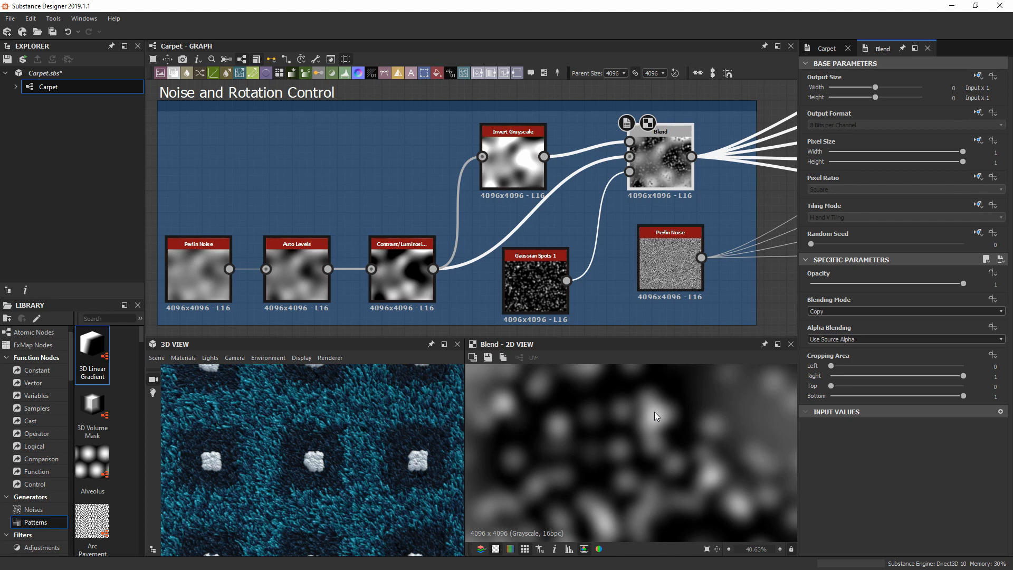
Follow the Blend's connections to the Tile Samplers and preview the fibre outputs of the first and second ones
{"action": "scroll", "coordinate": [667, 208], "scroll_direction": "down", "scroll_amount": 4}
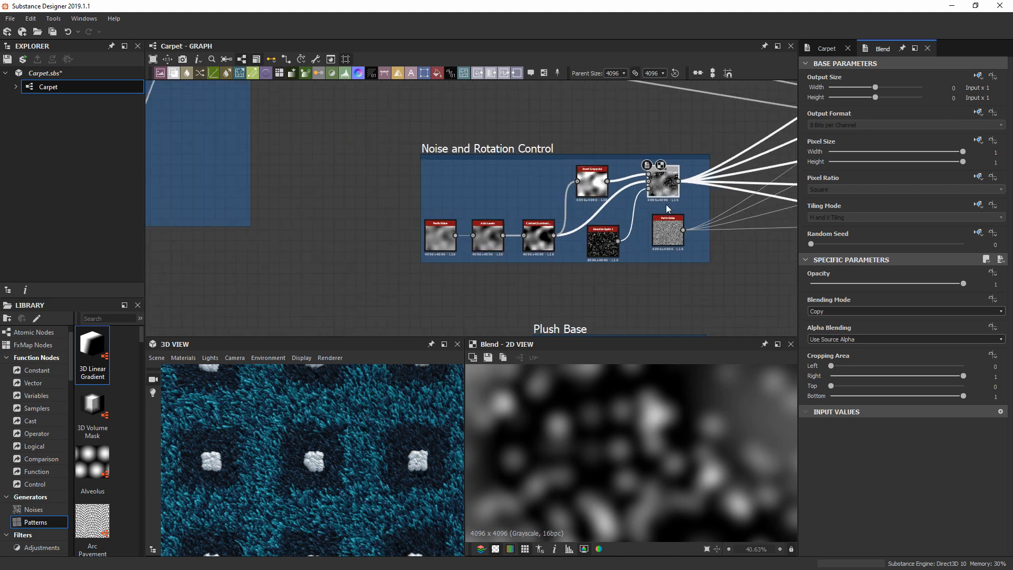
{"action": "middle_click_drag", "start_coordinate": [627, 208], "coordinate": [353, 254]}
{"action": "scroll", "coordinate": [676, 163], "scroll_direction": "down", "scroll_amount": 1}
{"action": "middle_click_drag", "start_coordinate": [666, 158], "coordinate": [510, 180]}
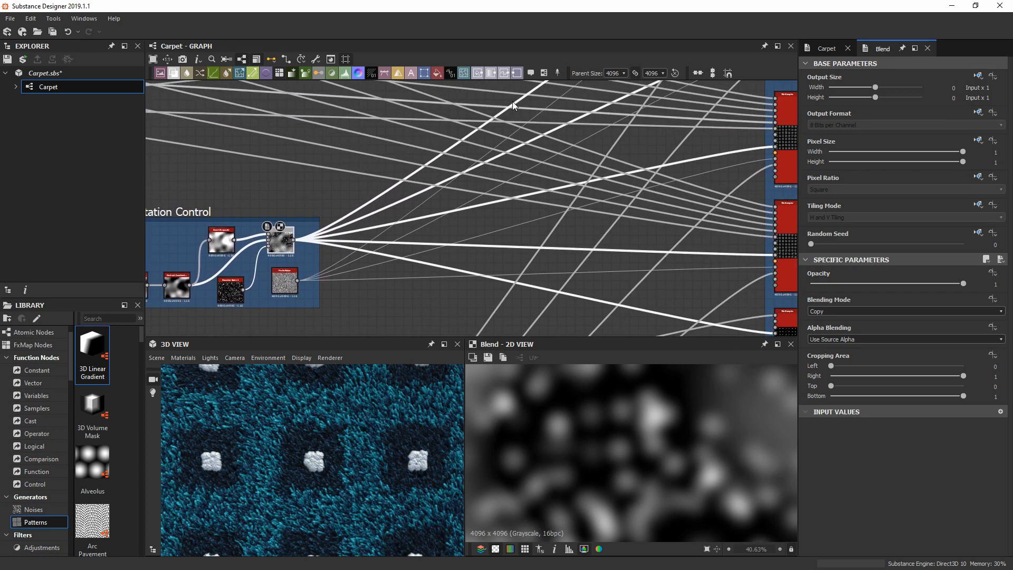
{"action": "scroll", "coordinate": [600, 209], "scroll_direction": "down", "scroll_amount": 3}
{"action": "middle_click_drag", "start_coordinate": [600, 208], "coordinate": [455, 266]}
{"action": "scroll", "coordinate": [582, 151], "scroll_direction": "up", "scroll_amount": 5}
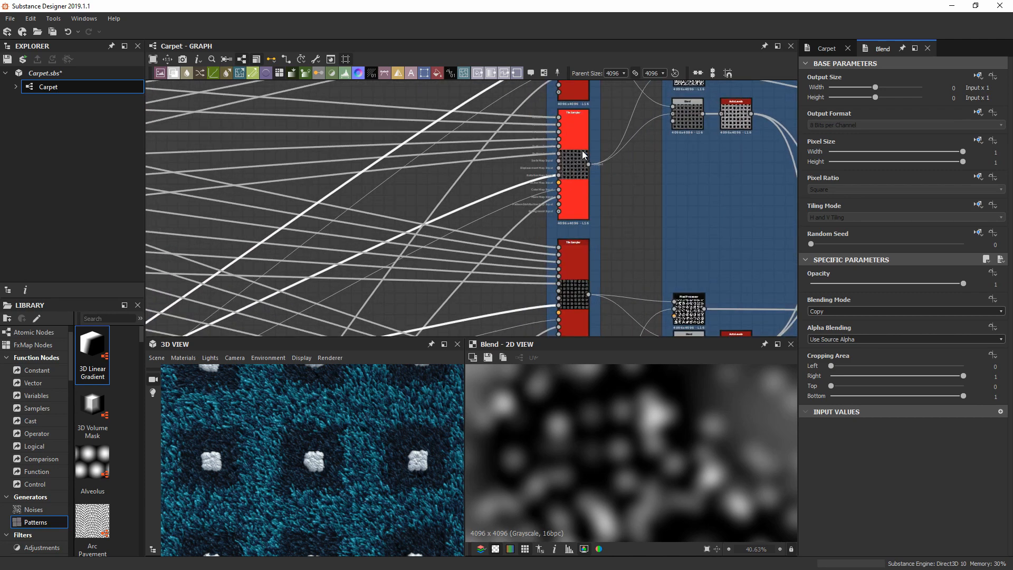
{"action": "scroll", "coordinate": [531, 201], "scroll_direction": "up", "scroll_amount": 3}
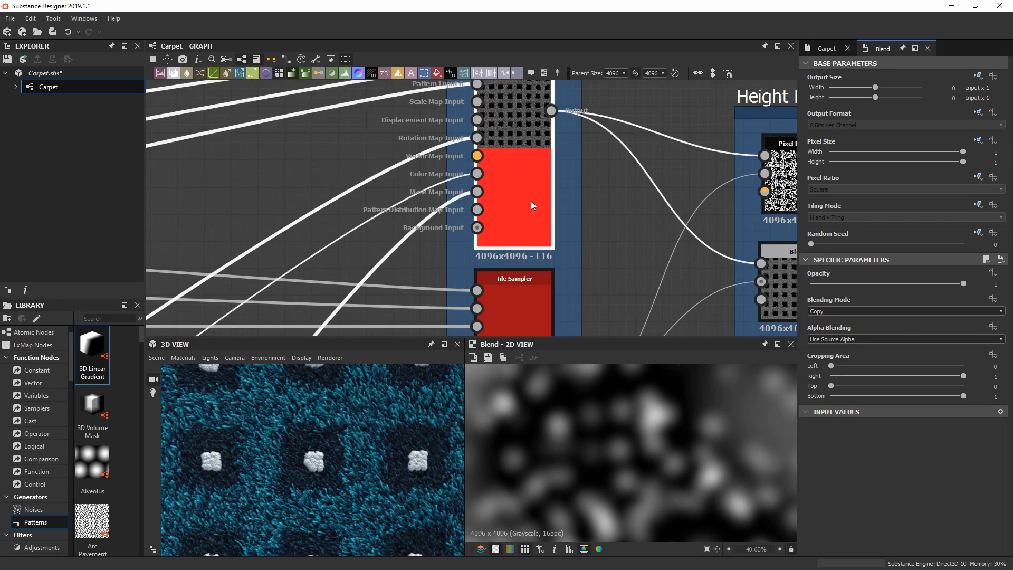
{"action": "double_click", "coordinate": [531, 201]}
{"action": "scroll", "coordinate": [648, 464], "scroll_direction": "up", "scroll_amount": 5}
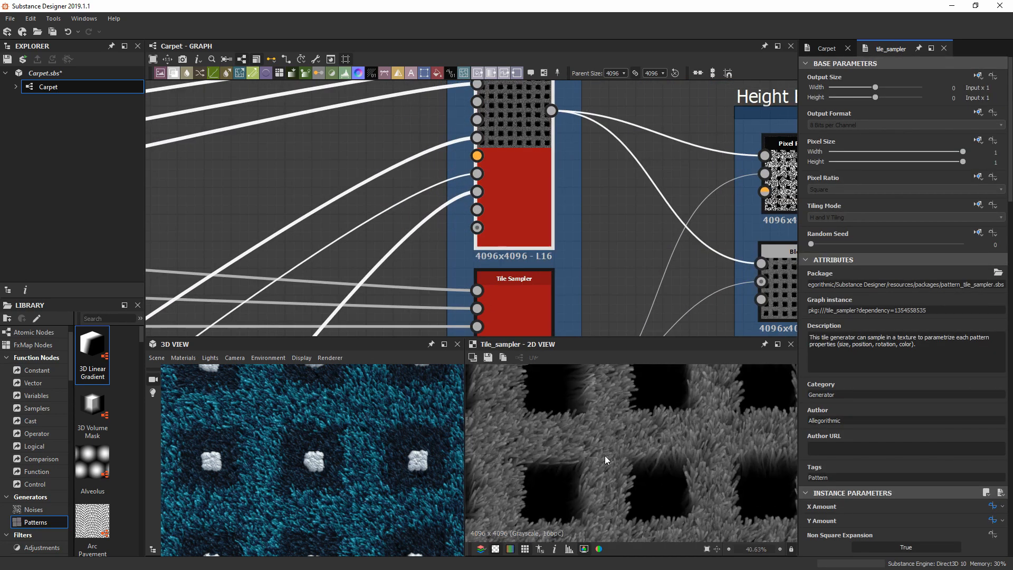
{"action": "middle_click_drag", "start_coordinate": [604, 455], "coordinate": [605, 495]}
{"action": "double_click", "coordinate": [533, 297]}
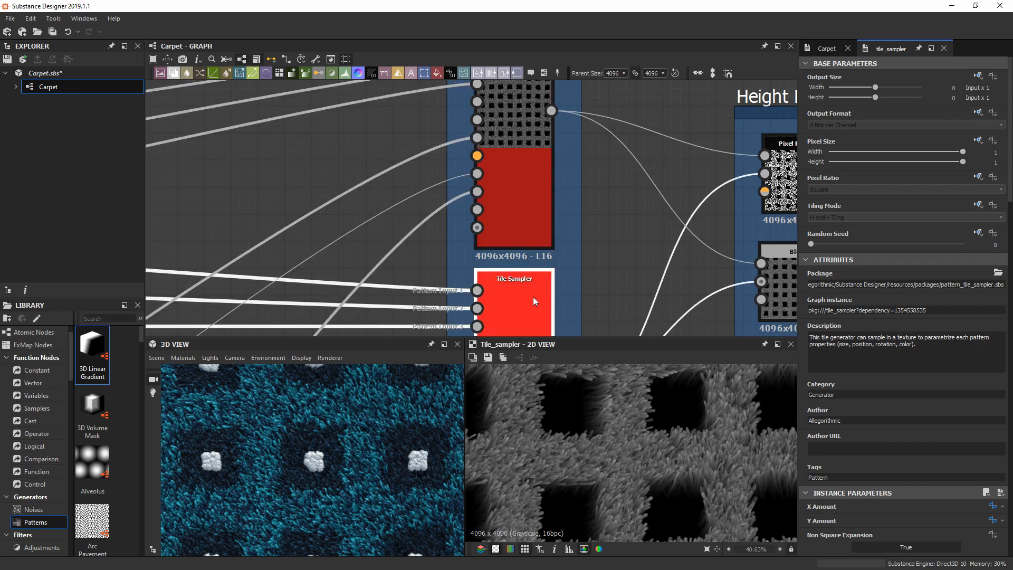
Preview the third and fourth Tile Samplers and compare the fibre clumps inside their square patches
{"action": "scroll", "coordinate": [526, 247], "scroll_direction": "down", "scroll_amount": 5}
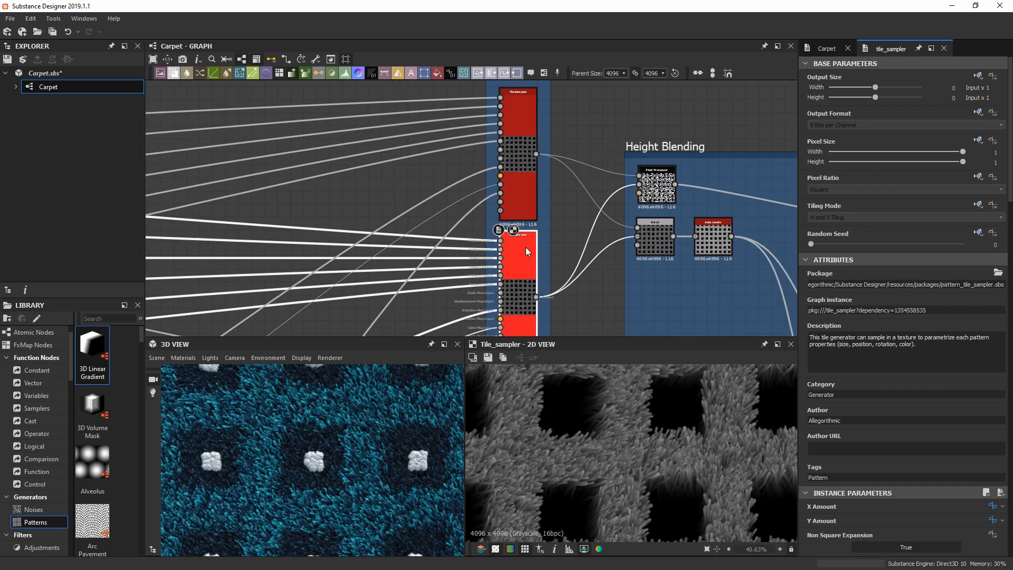
{"action": "scroll", "coordinate": [548, 192], "scroll_direction": "up", "scroll_amount": 3}
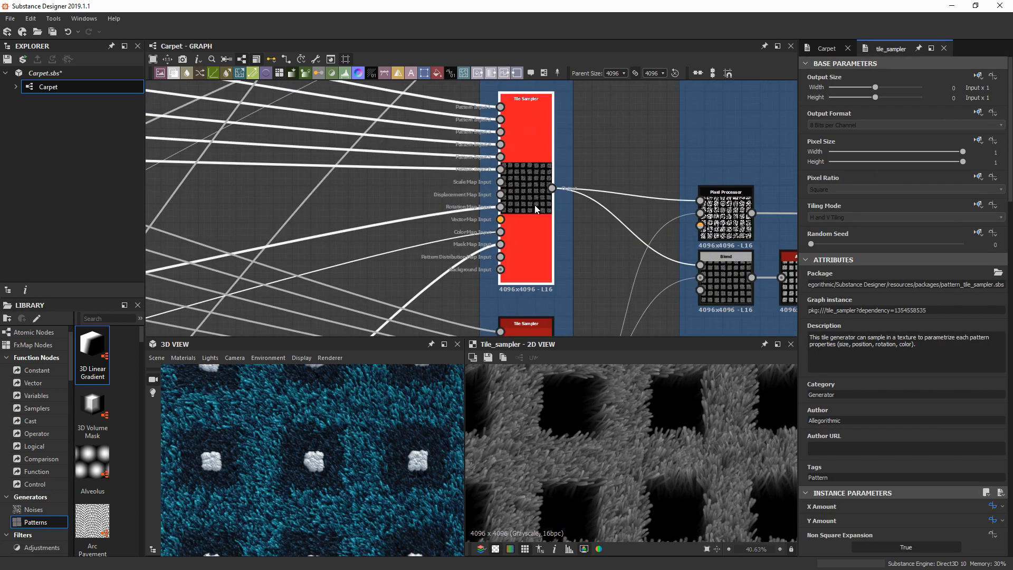
{"action": "double_click", "coordinate": [534, 205]}
{"action": "scroll", "coordinate": [604, 419], "scroll_direction": "up", "scroll_amount": 1}
{"action": "middle_click_drag", "start_coordinate": [604, 419], "coordinate": [599, 483]}
{"action": "middle_click_drag", "start_coordinate": [559, 257], "coordinate": [542, 88]}
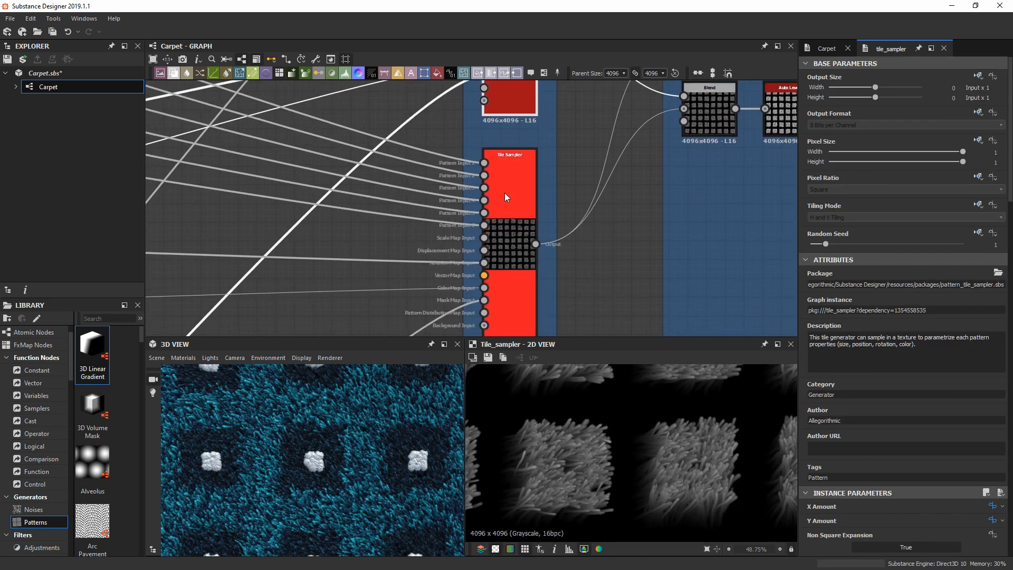
{"action": "double_click", "coordinate": [504, 192]}
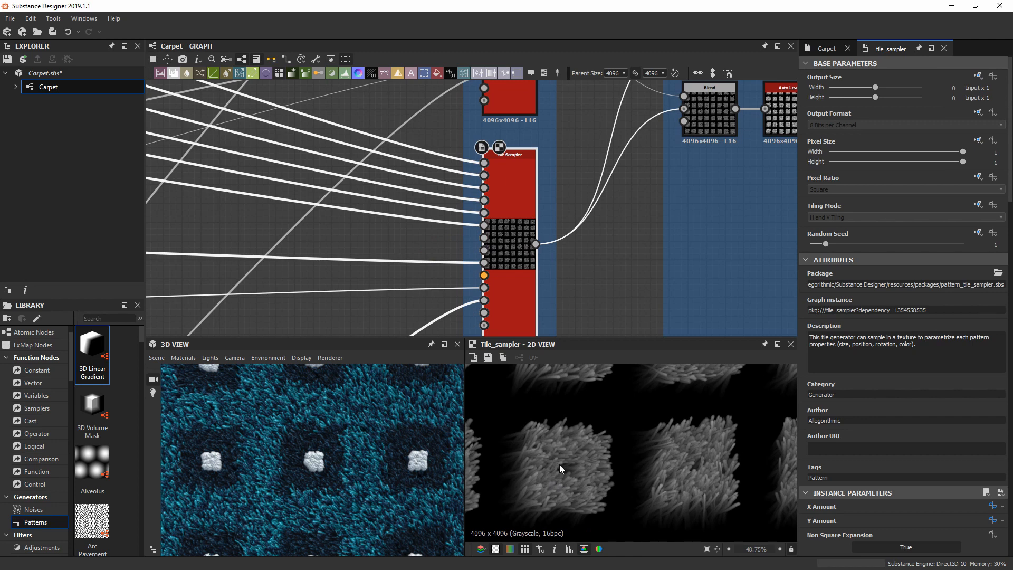
{"action": "scroll", "coordinate": [559, 459], "scroll_direction": "up", "scroll_amount": 3}
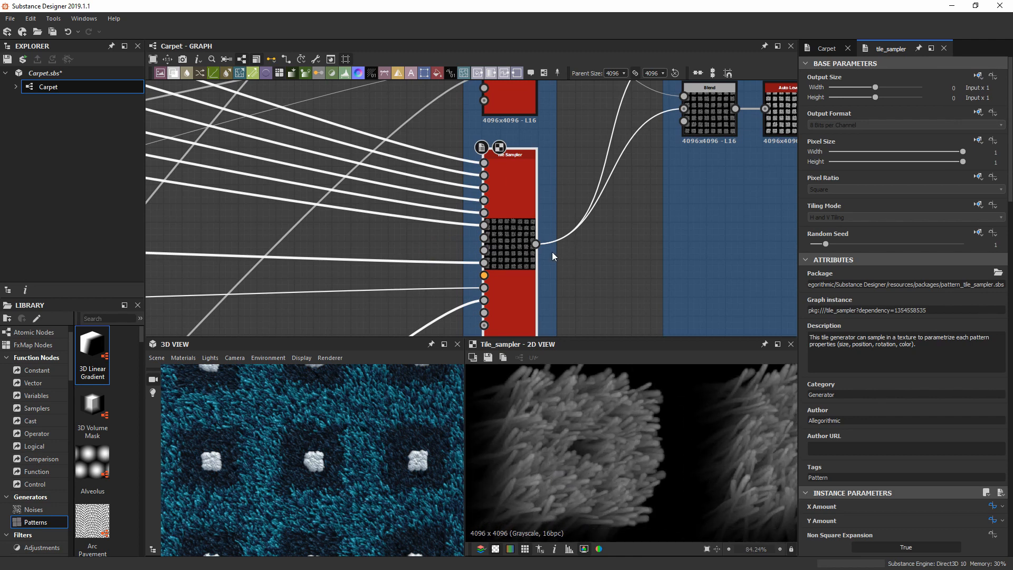
{"action": "scroll", "coordinate": [549, 254], "scroll_direction": "down", "scroll_amount": 2}
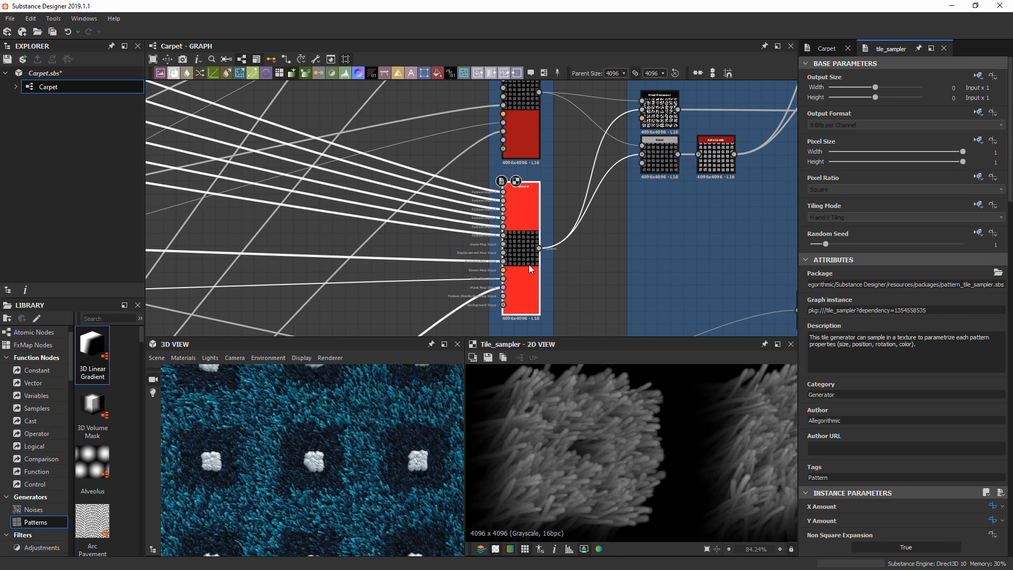
Examine how the Tile Samplers' outputs connect in pairs to the nodes of the Height Blending group
{"action": "middle_click_drag", "start_coordinate": [704, 152], "coordinate": [603, 295]}
{"action": "scroll", "coordinate": [603, 294], "scroll_direction": "down", "scroll_amount": 3}
{"action": "middle_click_drag", "start_coordinate": [596, 238], "coordinate": [526, 193]}
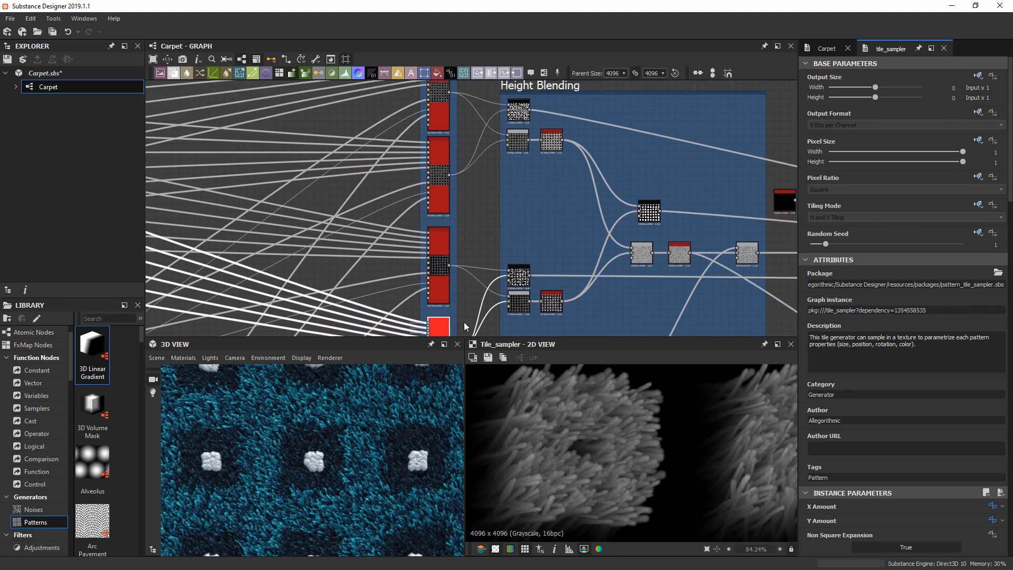
{"action": "middle_click_drag", "start_coordinate": [583, 210], "coordinate": [539, 226]}
{"action": "scroll", "coordinate": [612, 236], "scroll_direction": "down", "scroll_amount": 1}
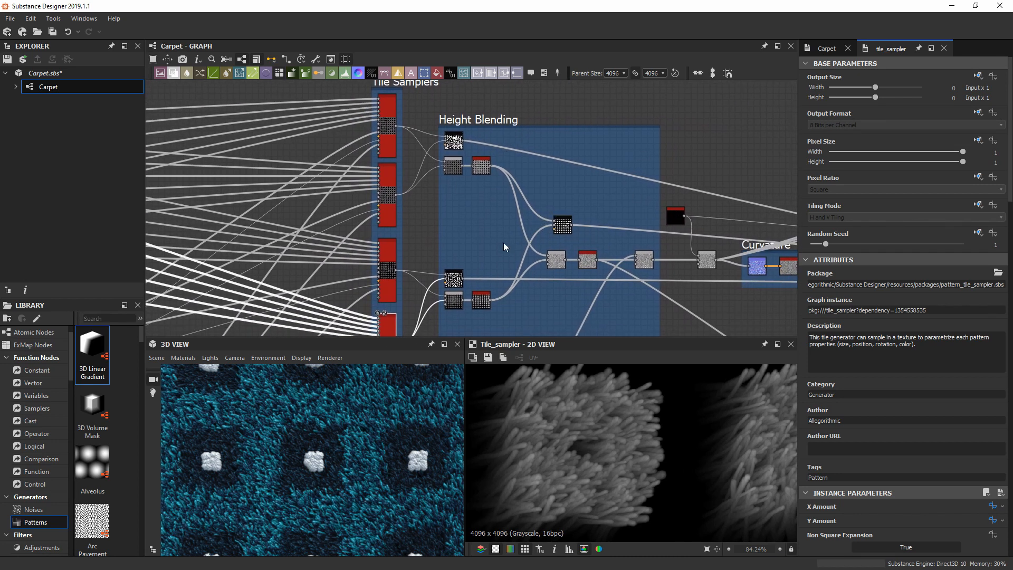
{"action": "scroll", "coordinate": [461, 128], "scroll_direction": "up", "scroll_amount": 6}
{"action": "middle_click_drag", "start_coordinate": [304, 122], "coordinate": [283, 193]}
{"action": "scroll", "coordinate": [469, 209], "scroll_direction": "up", "scroll_amount": 2}
{"action": "middle_click_drag", "start_coordinate": [466, 248], "coordinate": [525, 199]}
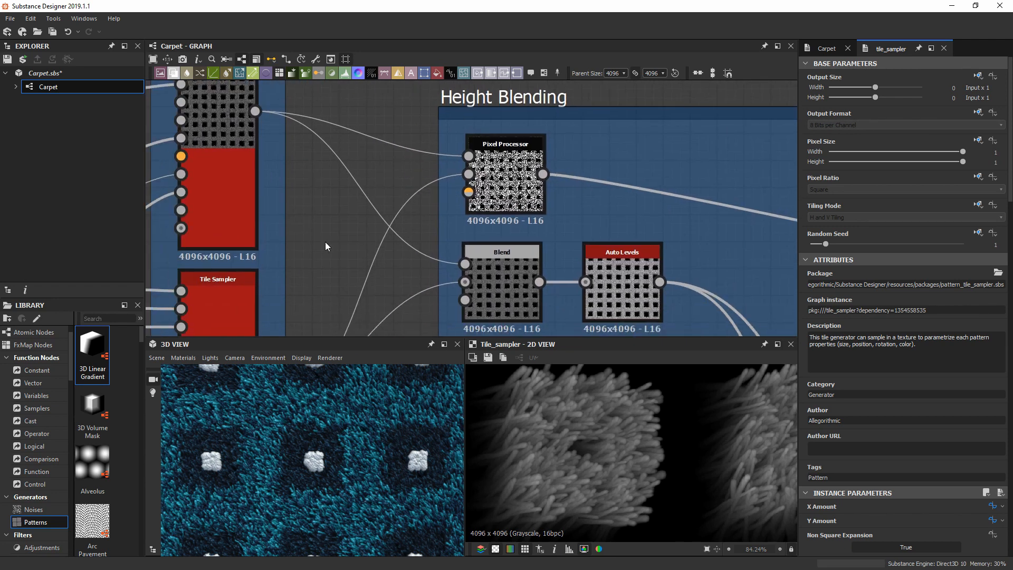
{"action": "scroll", "coordinate": [341, 249], "scroll_direction": "down", "scroll_amount": 2}
{"action": "scroll", "coordinate": [473, 163], "scroll_direction": "up", "scroll_amount": 2}
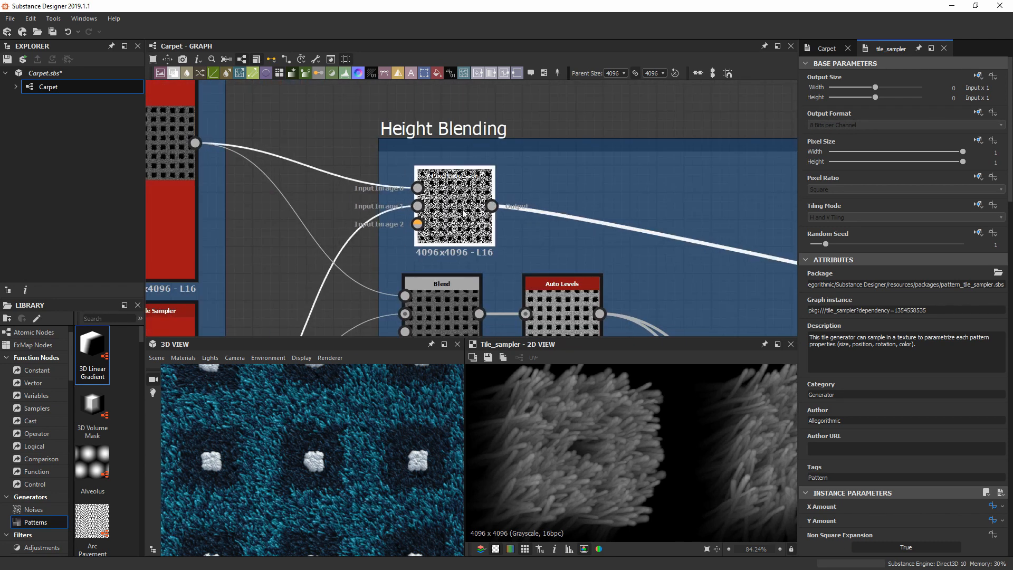
Preview the uppermost Height Blending Pixel Processor's black-and-white mask and trace its inputs back to the first two Tile Samplers
{"action": "double_click", "coordinate": [456, 203]}
{"action": "scroll", "coordinate": [610, 410], "scroll_direction": "down", "scroll_amount": 5}
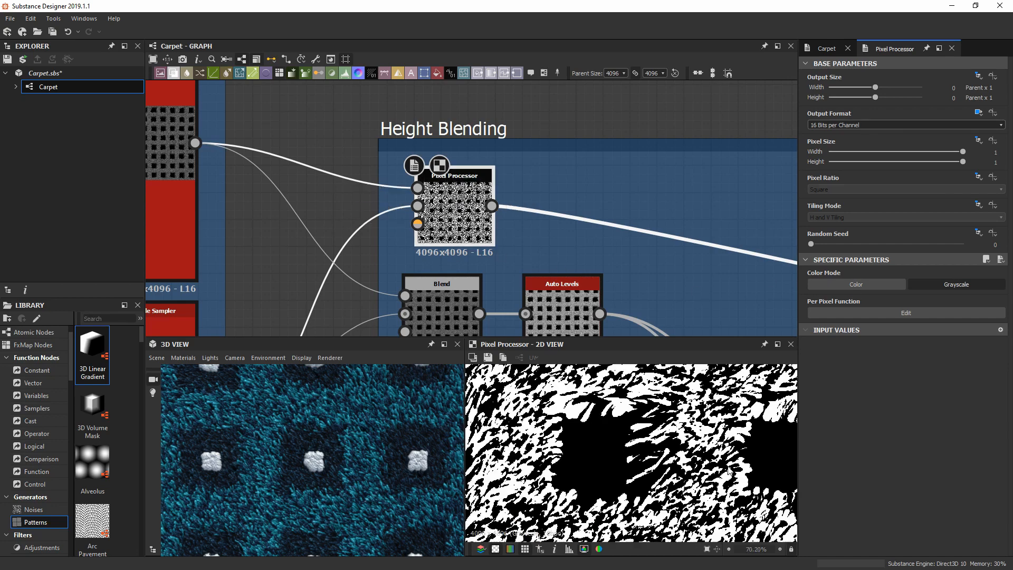
{"action": "scroll", "coordinate": [609, 410], "scroll_direction": "up", "scroll_amount": 2}
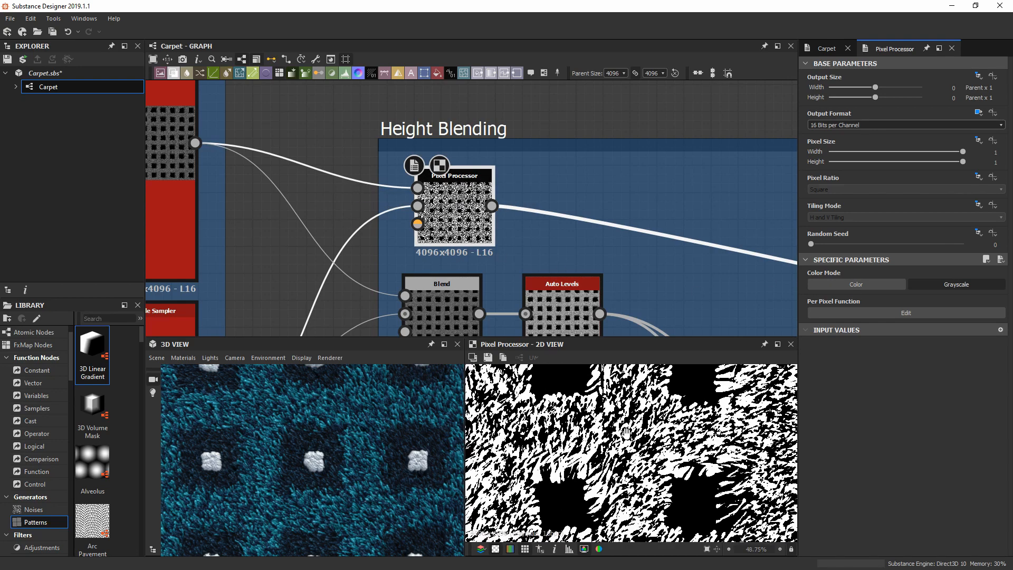
{"action": "scroll", "coordinate": [491, 245], "scroll_direction": "down", "scroll_amount": 2}
{"action": "middle_click_drag", "start_coordinate": [491, 245], "coordinate": [516, 226]}
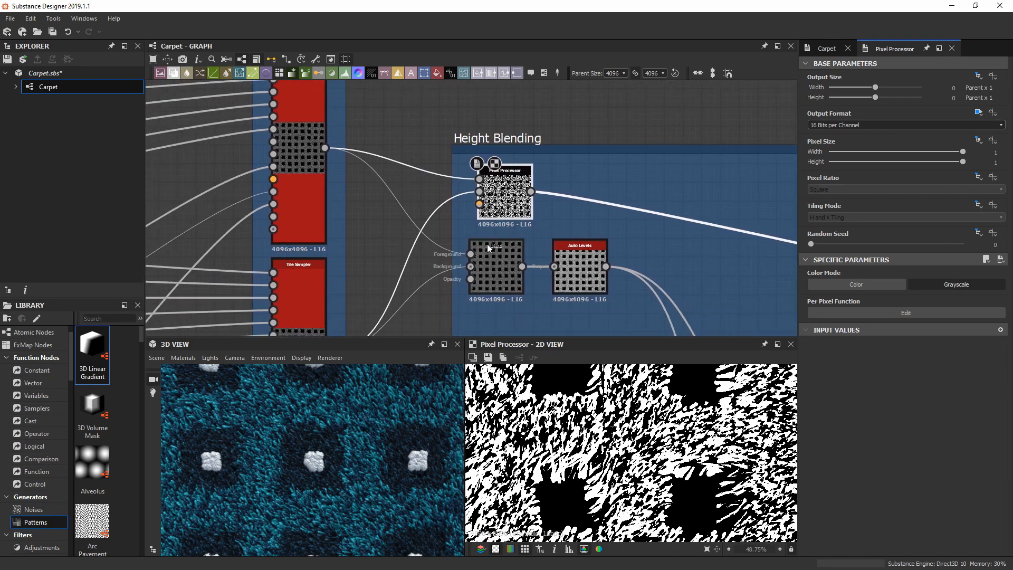
{"action": "middle_click_drag", "start_coordinate": [364, 243], "coordinate": [385, 216]}
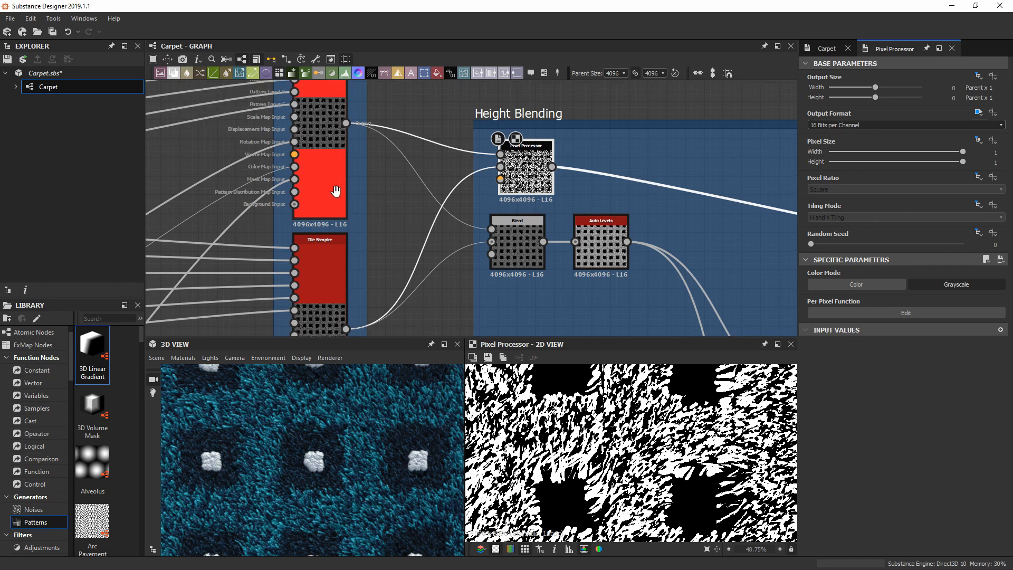
{"action": "middle_click_drag", "start_coordinate": [336, 191], "coordinate": [348, 215]}
{"action": "middle_click_drag", "start_coordinate": [381, 297], "coordinate": [399, 237]}
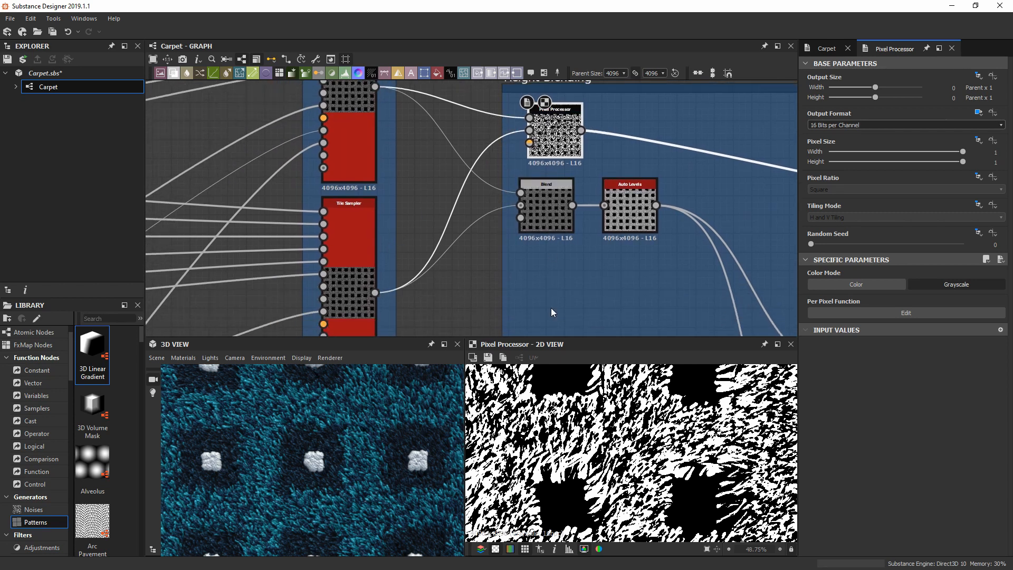
Compare close-ups of the first and second Tile Samplers' fibres with the Pixel Processor's mask at the same spot
{"action": "scroll", "coordinate": [348, 142], "scroll_direction": "up", "scroll_amount": 3}
{"action": "double_click", "coordinate": [334, 147]}
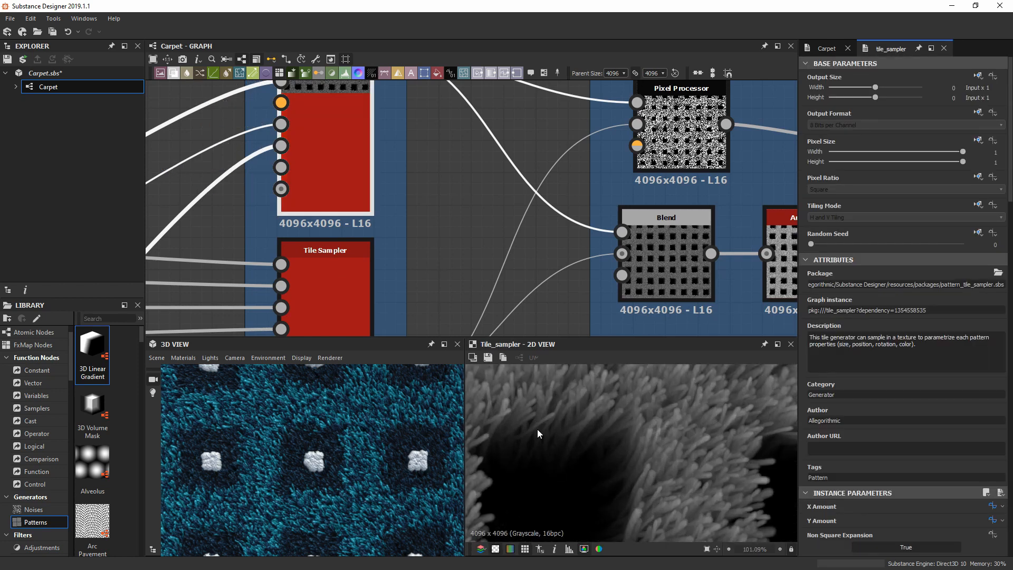
{"action": "scroll", "coordinate": [549, 454], "scroll_direction": "up", "scroll_amount": 5}
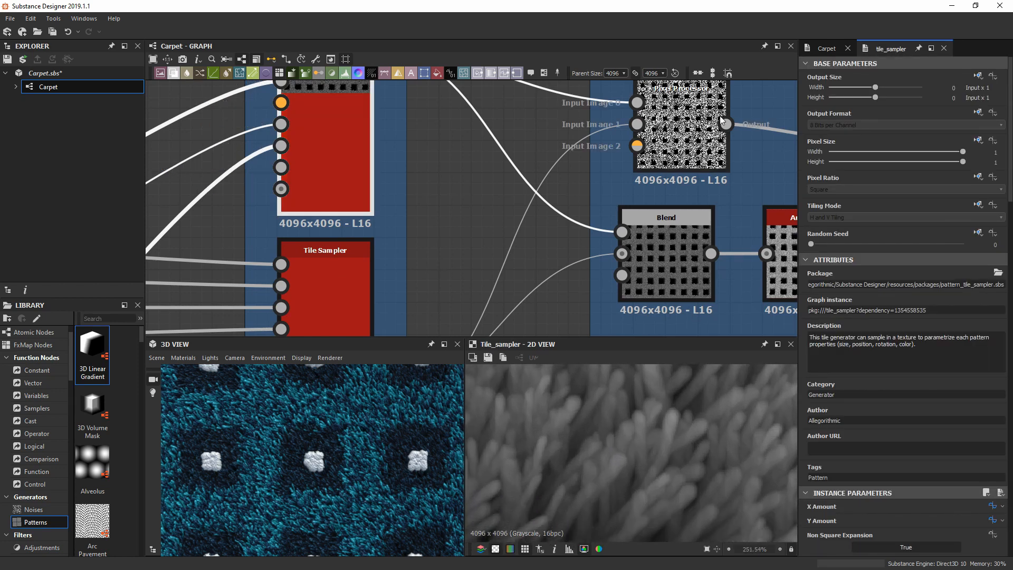
{"action": "double_click", "coordinate": [712, 130]}
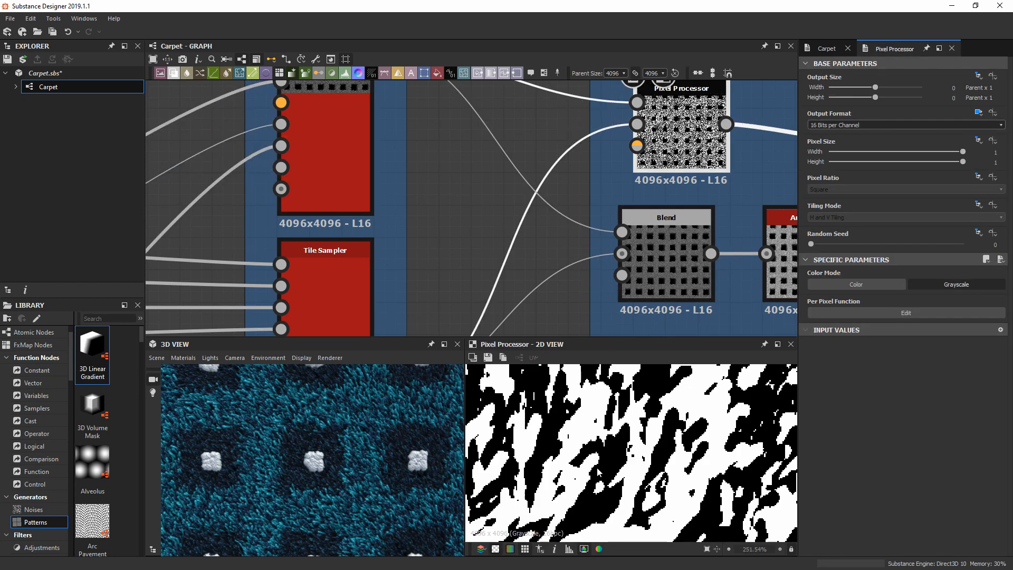
{"action": "scroll", "coordinate": [624, 476], "scroll_direction": "up", "scroll_amount": 3}
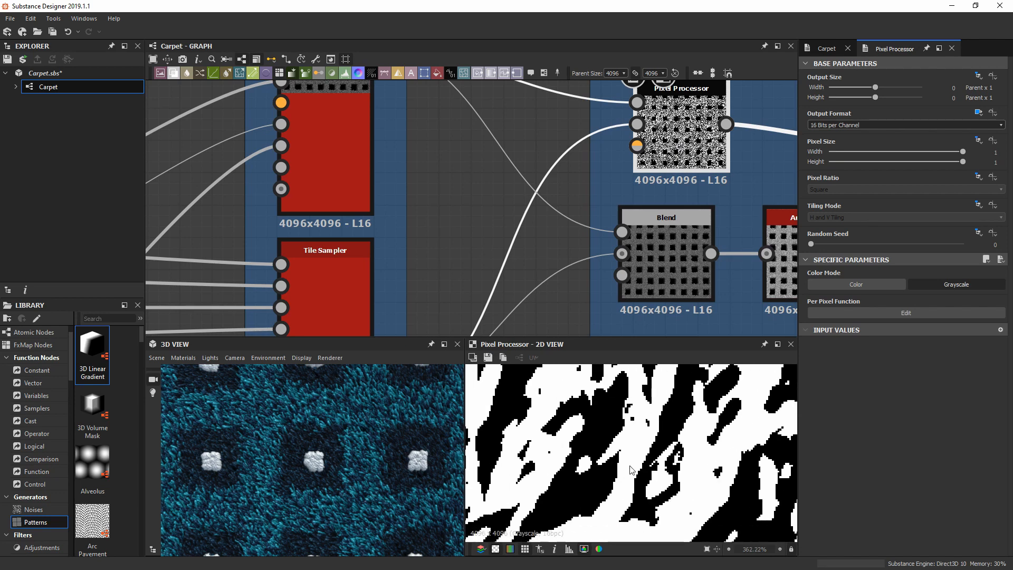
{"action": "double_click", "coordinate": [328, 304]}
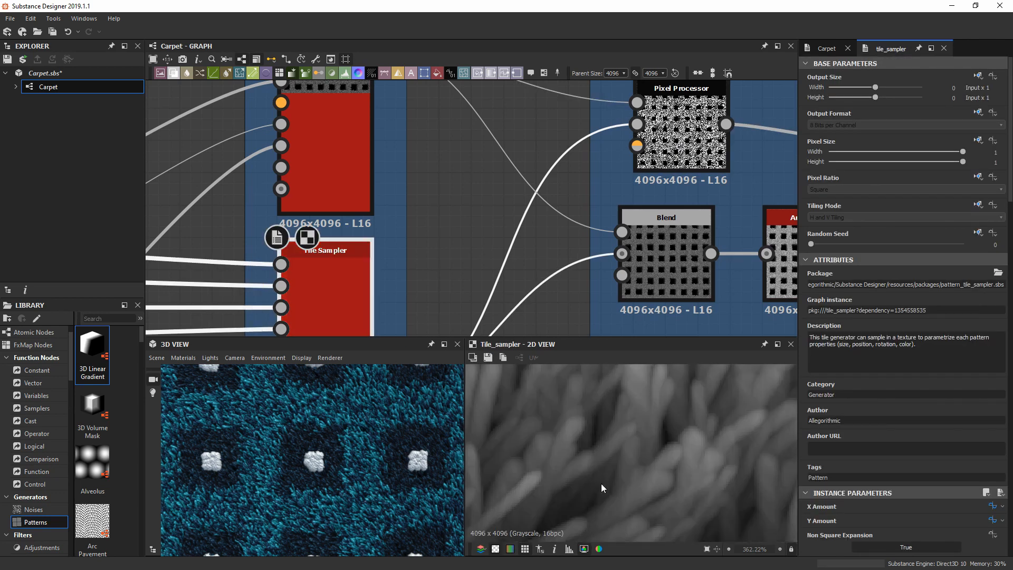
{"action": "double_click", "coordinate": [683, 132]}
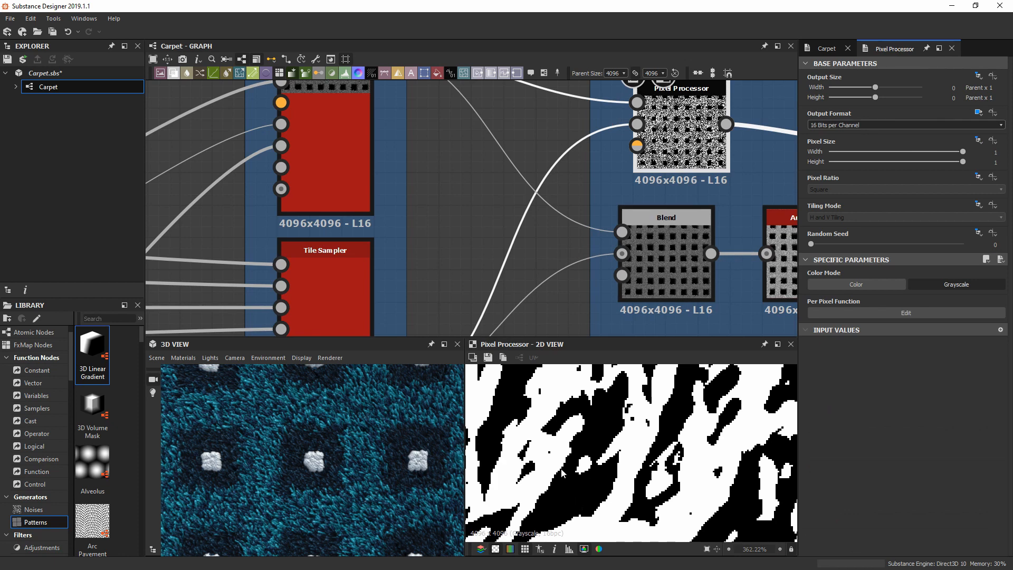
{"action": "scroll", "coordinate": [494, 169], "scroll_direction": "down", "scroll_amount": 5}
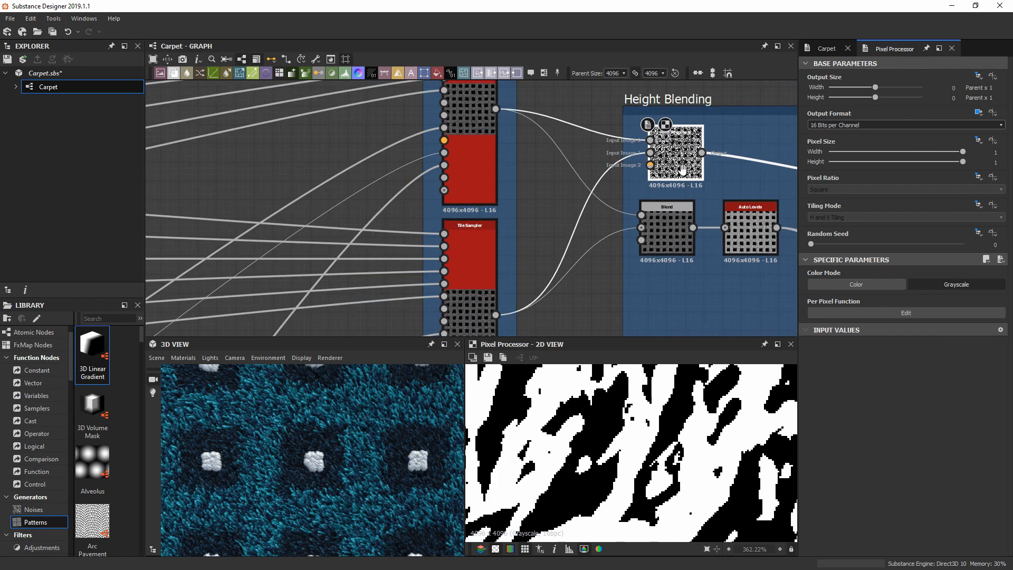
Open the Pixel Processor's per-pixel function and examine its two samplers and the Greater comparison
{"action": "middle_click_drag", "start_coordinate": [494, 169], "coordinate": [521, 168]}
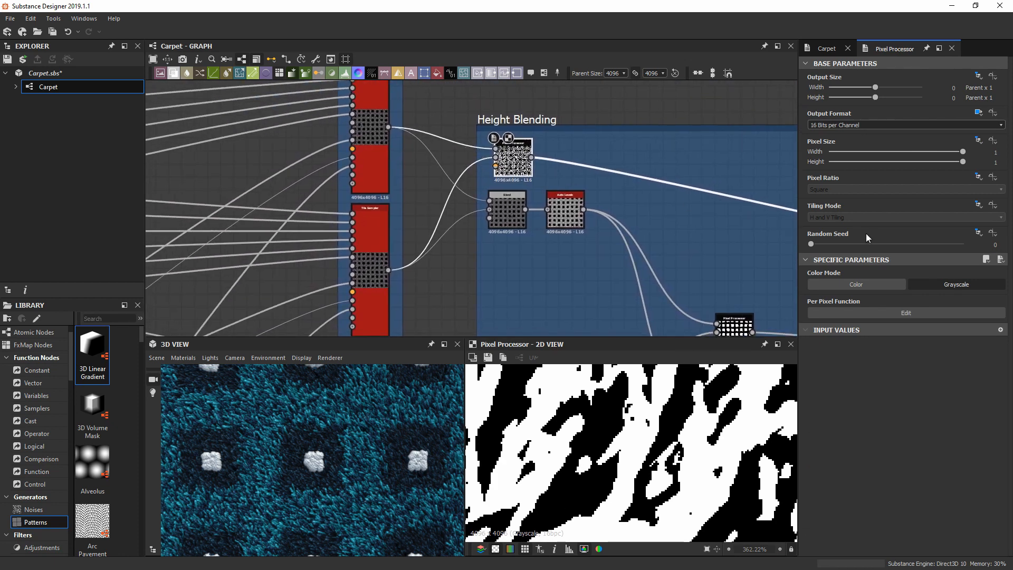
{"action": "scroll", "coordinate": [568, 182], "scroll_direction": "up", "scroll_amount": 3}
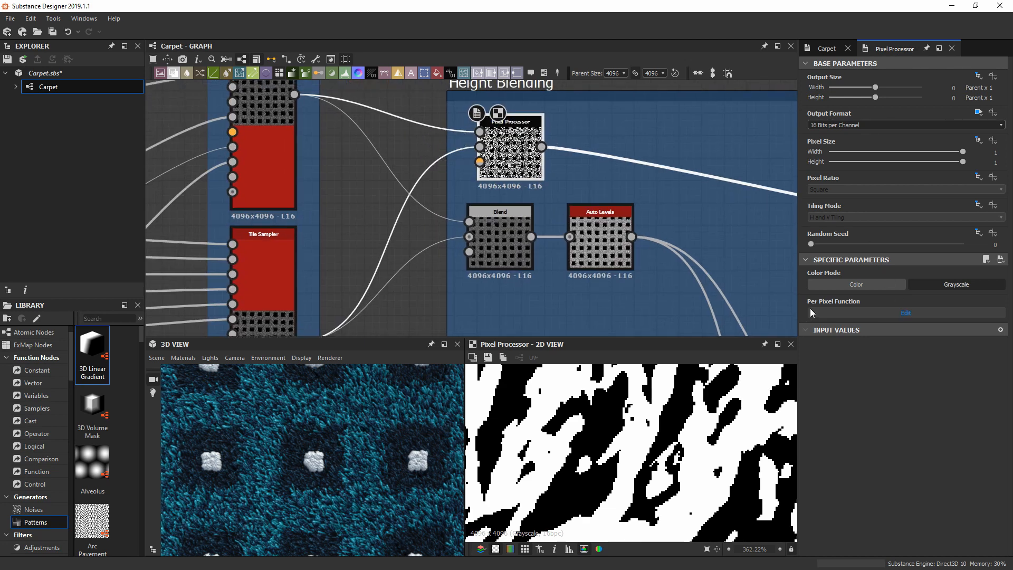
{"action": "left_click", "coordinate": [869, 312]}
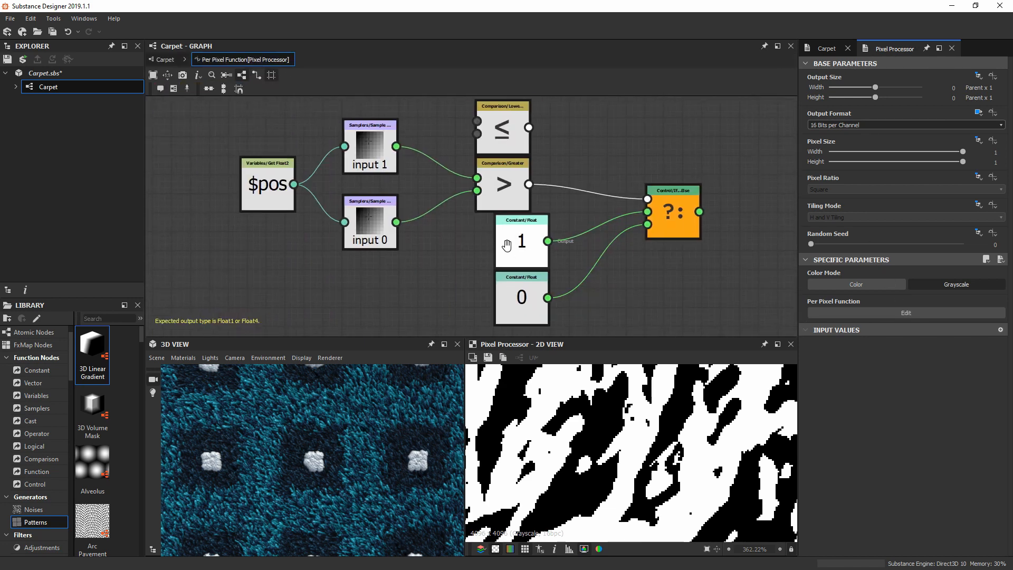
{"action": "scroll", "coordinate": [359, 140], "scroll_direction": "up", "scroll_amount": 2}
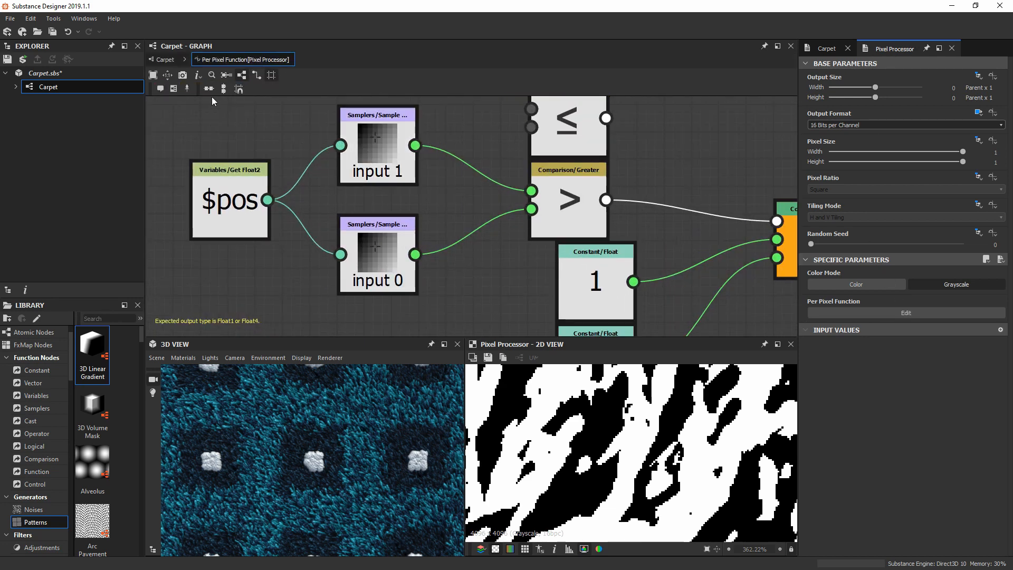
Return to the Carpet graph to check which Tile Samplers feed the Pixel Processor, and reopen its per-pixel function
{"action": "left_click", "coordinate": [166, 60]}
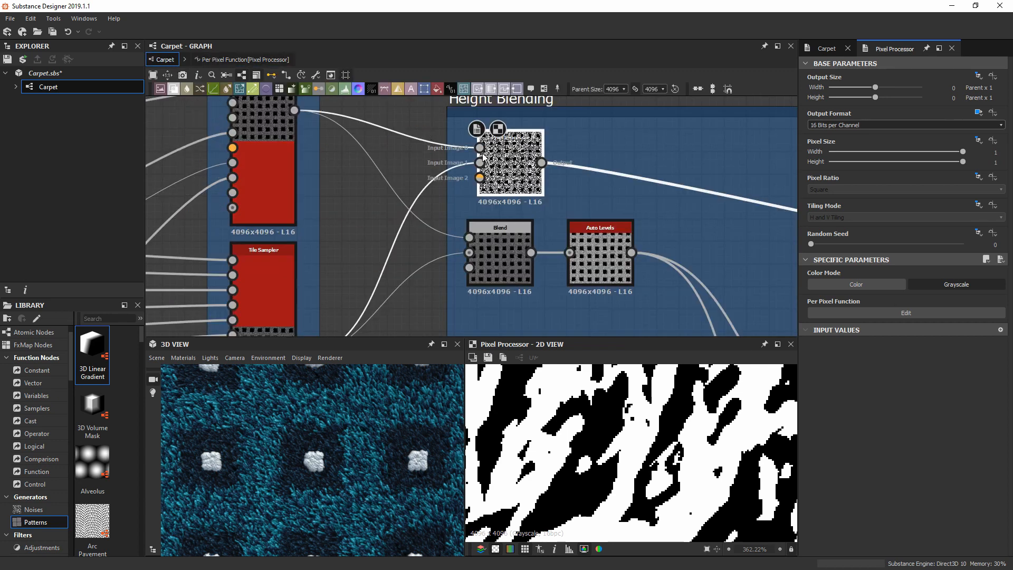
{"action": "scroll", "coordinate": [471, 151], "scroll_direction": "up", "scroll_amount": 2}
{"action": "scroll", "coordinate": [471, 150], "scroll_direction": "down", "scroll_amount": 3}
{"action": "middle_click_drag", "start_coordinate": [423, 200], "coordinate": [445, 142]}
{"action": "middle_click_drag", "start_coordinate": [465, 100], "coordinate": [454, 149]}
{"action": "left_click", "coordinate": [211, 59]}
{"action": "scroll", "coordinate": [426, 161], "scroll_direction": "down", "scroll_amount": 3}
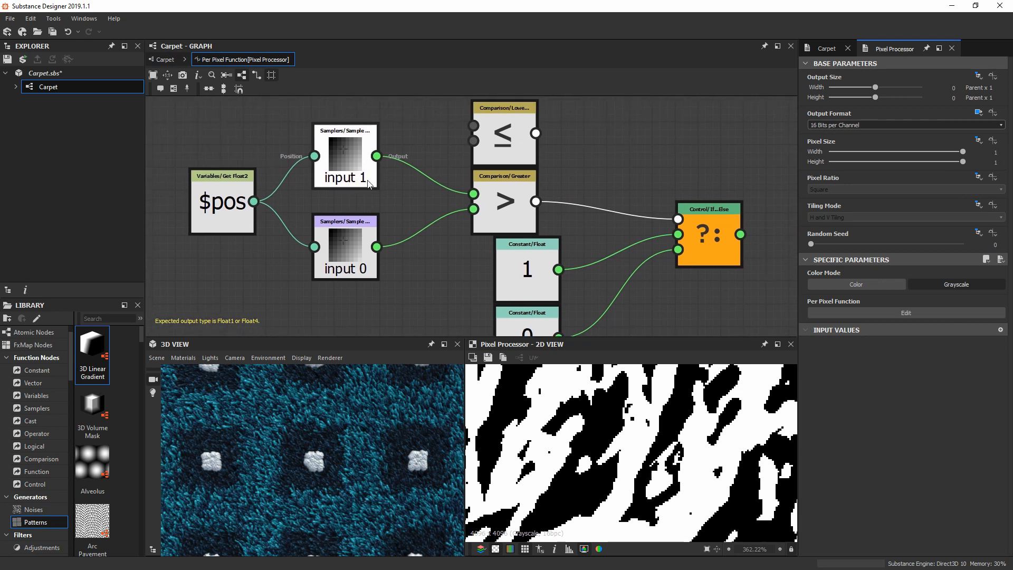
Move the unconnected less-than-or-equal comparison node up, clear of the Greater node, and select the Greater node
{"action": "left_click", "coordinate": [509, 200]}
{"action": "left_click_drag", "start_coordinate": [517, 138], "coordinate": [517, 115]}
{"action": "left_click", "coordinate": [503, 199]}
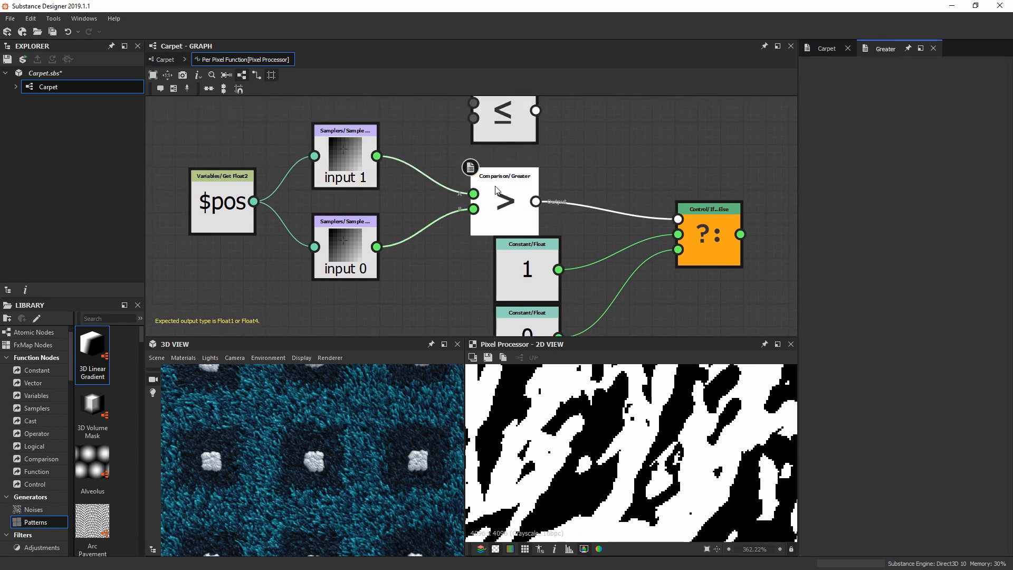
{"action": "scroll", "coordinate": [449, 226], "scroll_direction": "up", "scroll_amount": 2}
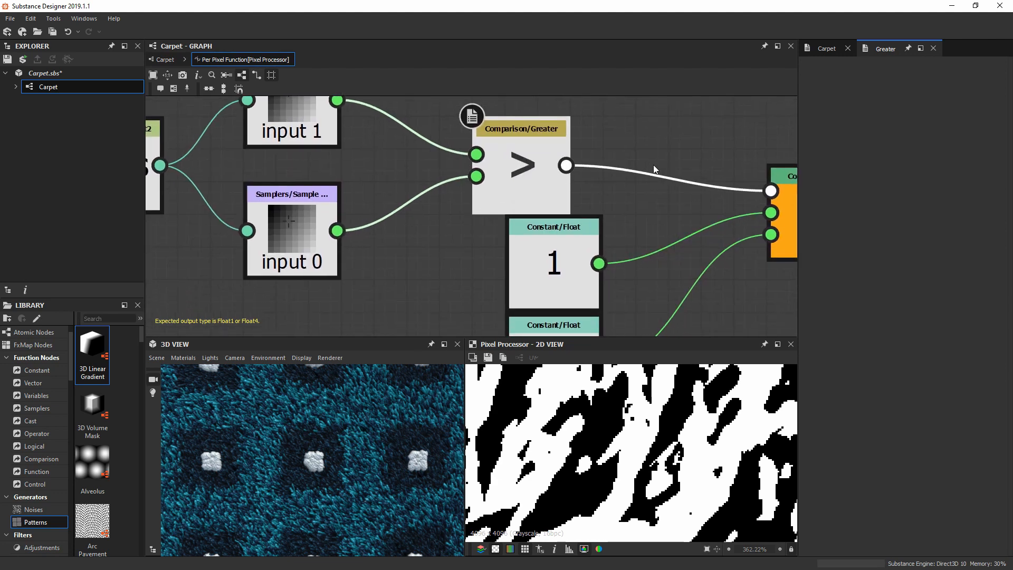
Shift the If...Else node slightly up and move the 1 and 0 Float constants together down, clear of the Greater node
{"action": "middle_click_drag", "start_coordinate": [686, 168], "coordinate": [505, 167]}
{"action": "scroll", "coordinate": [533, 167], "scroll_direction": "down", "scroll_amount": 1}
{"action": "left_click_drag", "start_coordinate": [616, 205], "coordinate": [629, 193]}
{"action": "middle_click_drag", "start_coordinate": [402, 269], "coordinate": [411, 248]}
{"action": "left_click_drag", "start_coordinate": [340, 230], "coordinate": [393, 300]}
{"action": "left_click_drag", "start_coordinate": [410, 240], "coordinate": [399, 262]}
{"action": "middle_click_drag", "start_coordinate": [401, 262], "coordinate": [403, 208]}
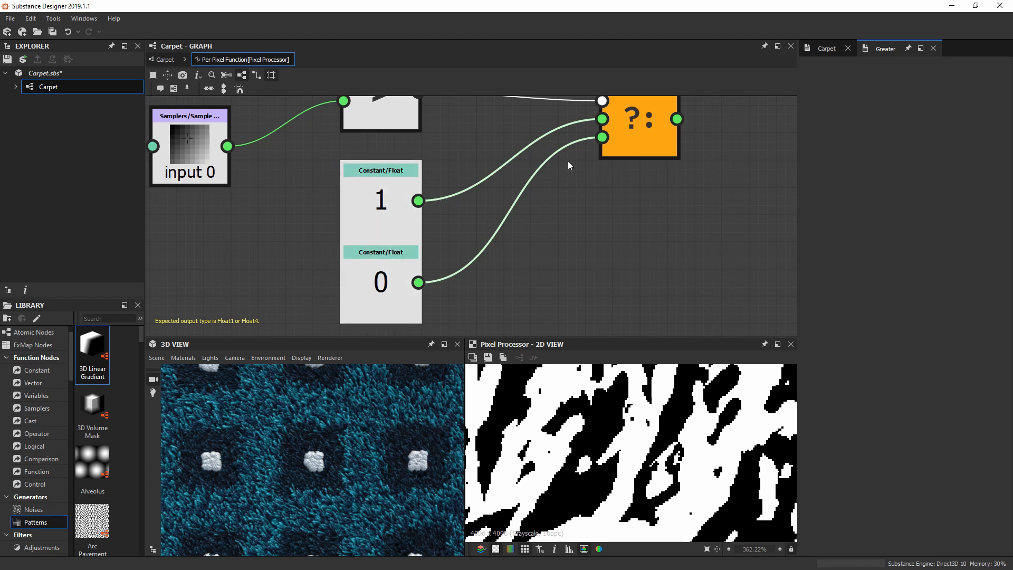
{"action": "middle_click_drag", "start_coordinate": [570, 163], "coordinate": [532, 201]}
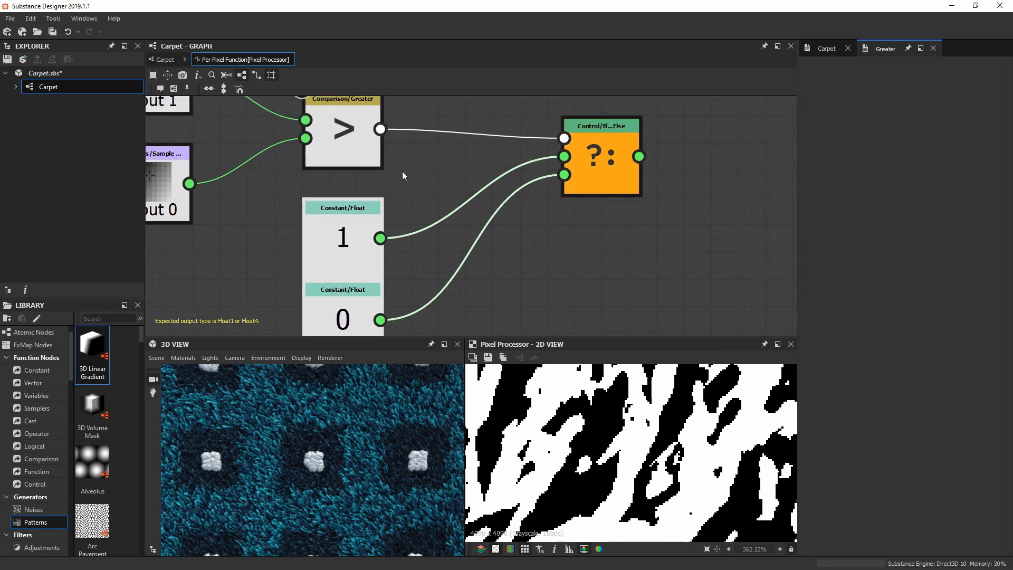
Go back to the Carpet graph and preview the Pixel Processor's mask across the whole tile
{"action": "left_click", "coordinate": [165, 60]}
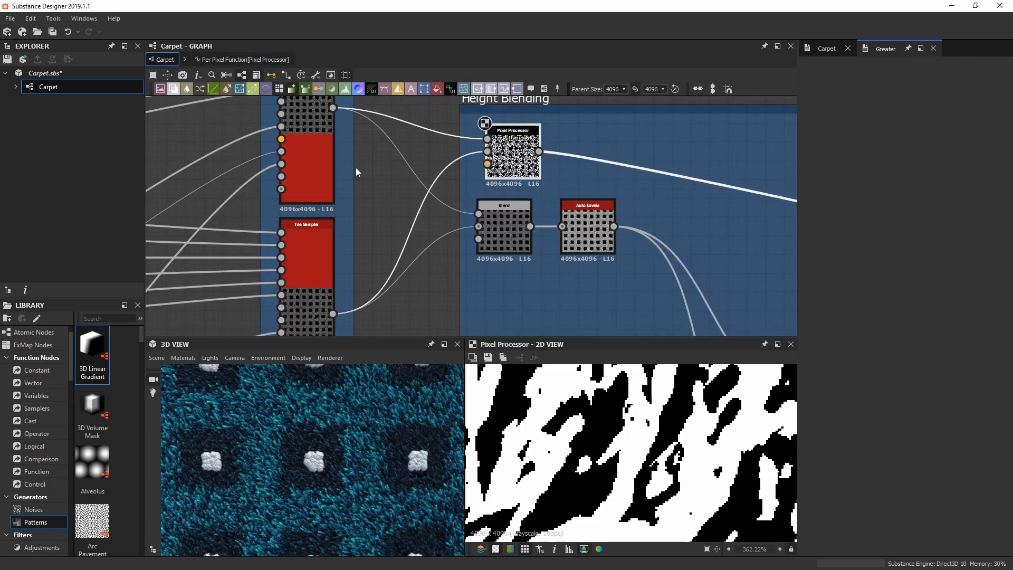
{"action": "double_click", "coordinate": [511, 160]}
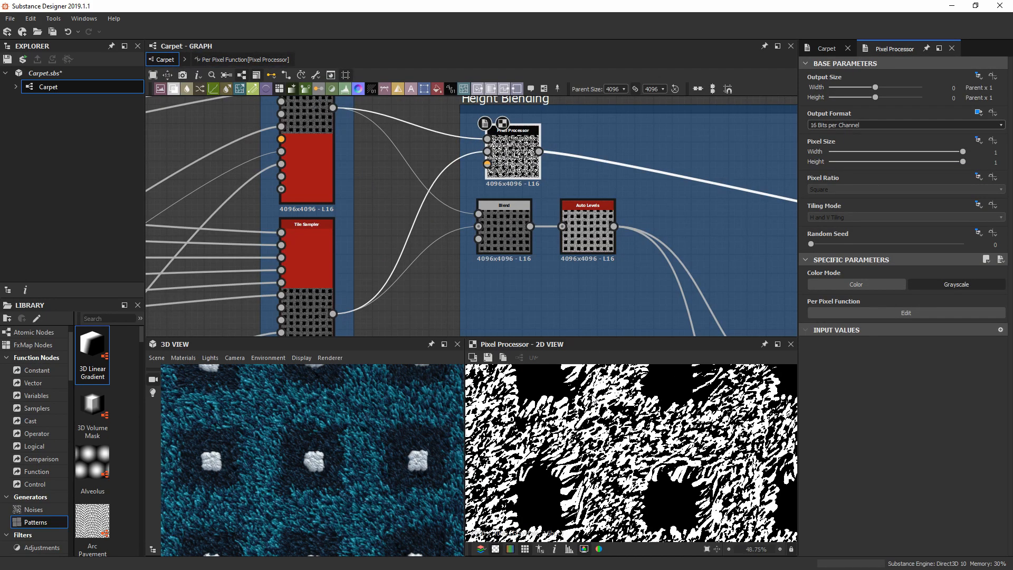
{"action": "scroll", "coordinate": [577, 422], "scroll_direction": "down", "scroll_amount": 5}
{"action": "middle_click_drag", "start_coordinate": [578, 423], "coordinate": [582, 415]}
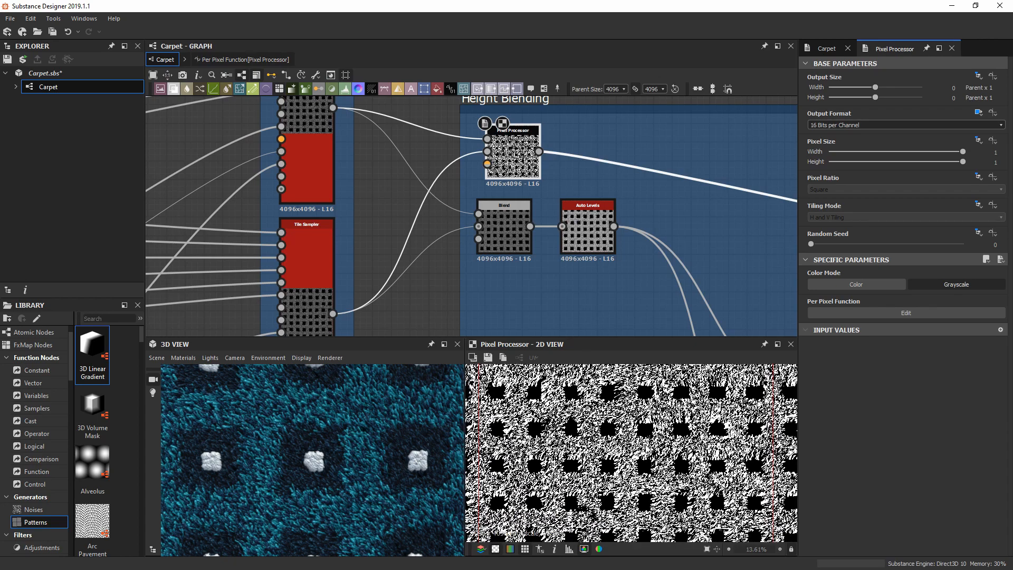
Inspect the Pixel Processor's mask closely, follow its output to the Color frame, and preview the Blend node it masks
{"action": "scroll", "coordinate": [648, 446], "scroll_direction": "up", "scroll_amount": 12}
{"action": "middle_click_drag", "start_coordinate": [658, 480], "coordinate": [638, 467]}
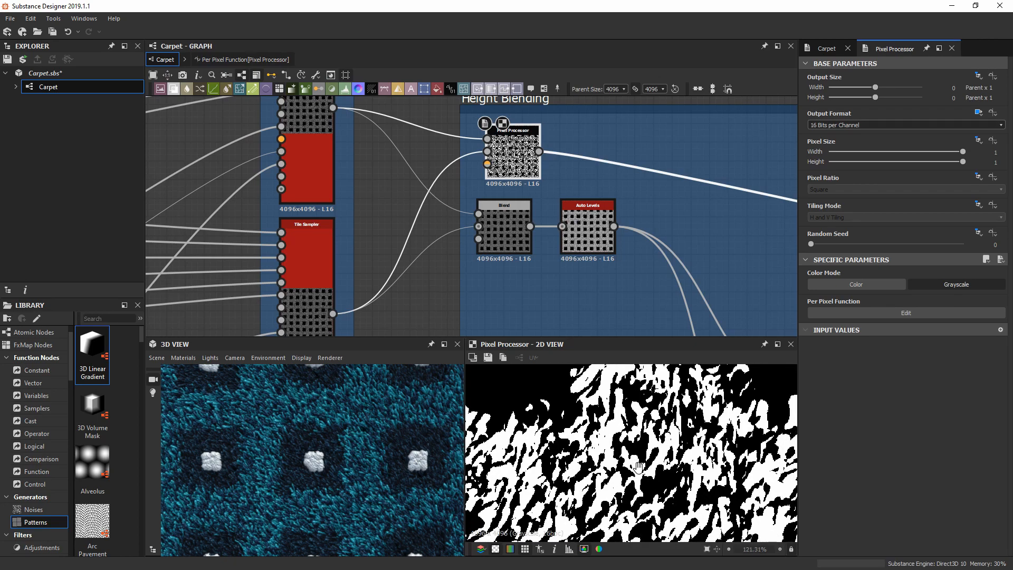
{"action": "scroll", "coordinate": [685, 240], "scroll_direction": "down", "scroll_amount": 6}
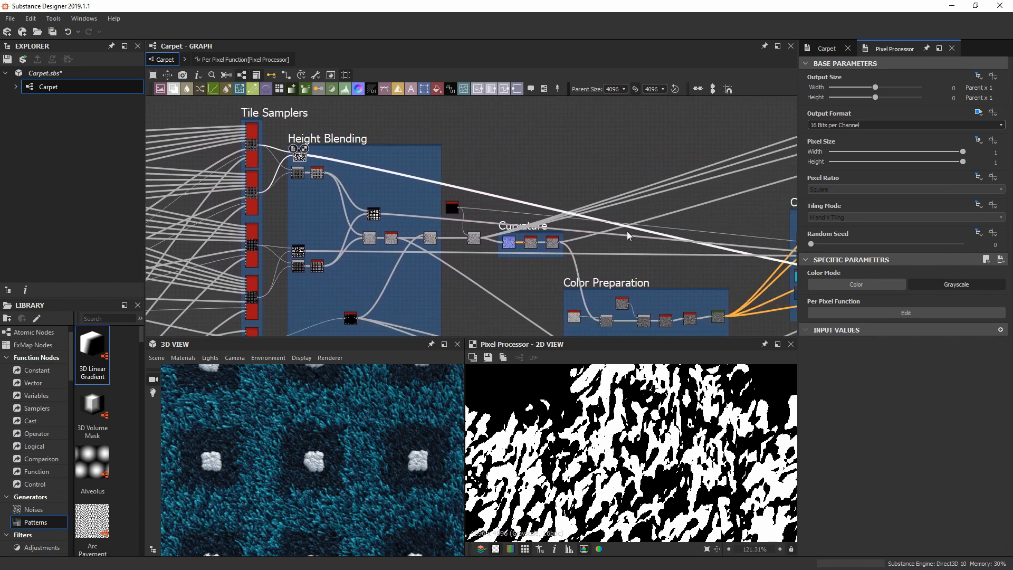
{"action": "middle_click_drag", "start_coordinate": [564, 225], "coordinate": [334, 209]}
{"action": "scroll", "coordinate": [485, 243], "scroll_direction": "up", "scroll_amount": 3}
{"action": "scroll", "coordinate": [677, 287], "scroll_direction": "up", "scroll_amount": 4}
{"action": "scroll", "coordinate": [635, 230], "scroll_direction": "up", "scroll_amount": 2}
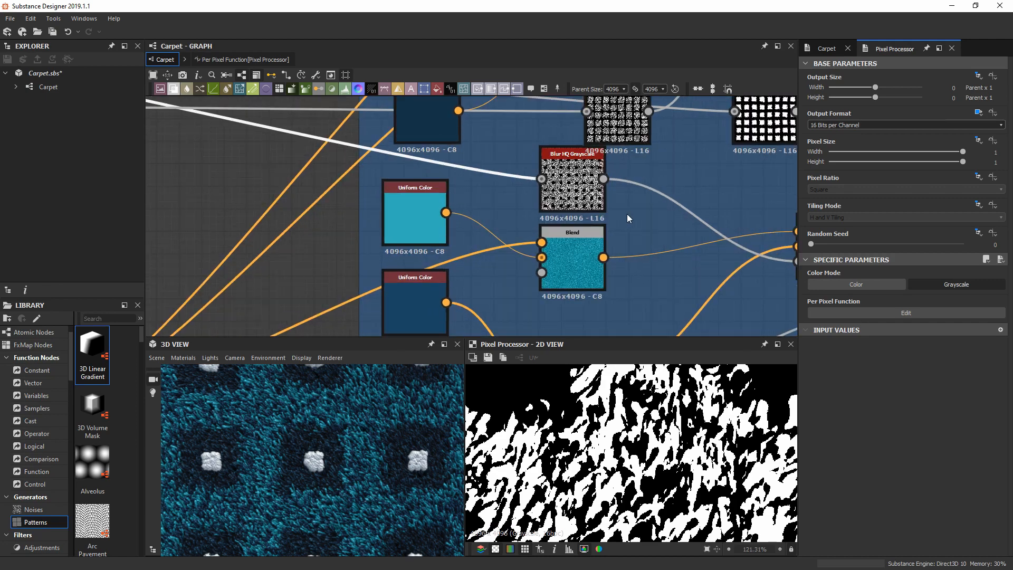
{"action": "middle_click_drag", "start_coordinate": [627, 214], "coordinate": [345, 158]}
{"action": "middle_click_drag", "start_coordinate": [336, 197], "coordinate": [385, 207]}
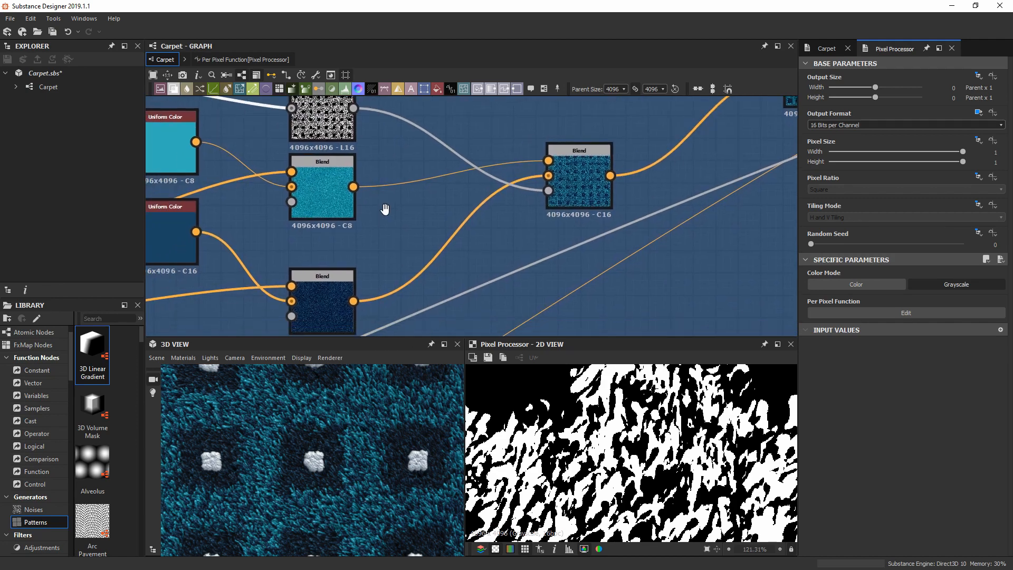
{"action": "scroll", "coordinate": [607, 208], "scroll_direction": "up", "scroll_amount": 4}
{"action": "double_click", "coordinate": [602, 213]}
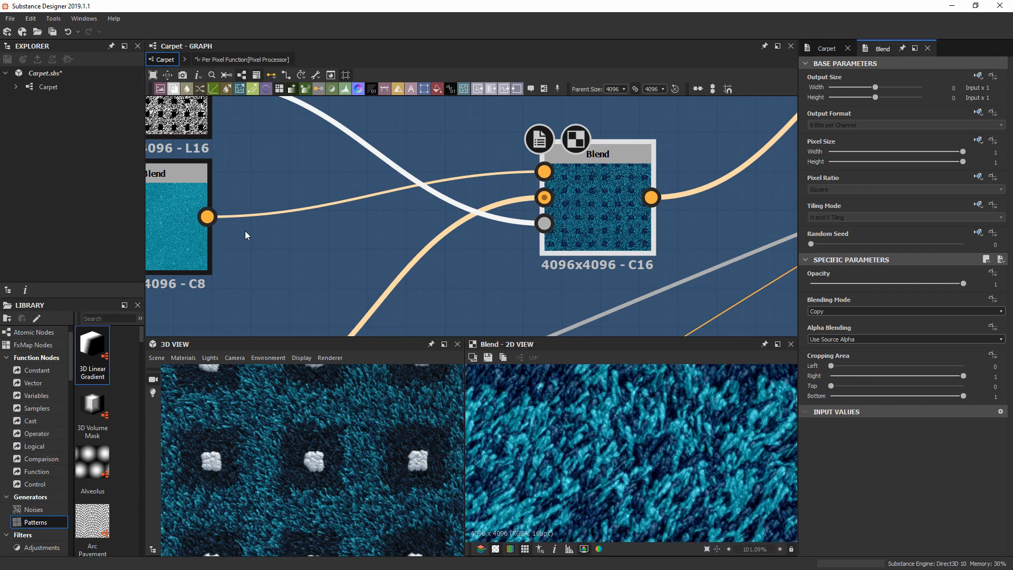
Preview the light cyan and dark blue Blend inputs individually, and compare them with the masked Blend combining them
{"action": "scroll", "coordinate": [244, 230], "scroll_direction": "down", "scroll_amount": 3}
{"action": "middle_click_drag", "start_coordinate": [234, 213], "coordinate": [318, 202]}
{"action": "double_click", "coordinate": [319, 202]}
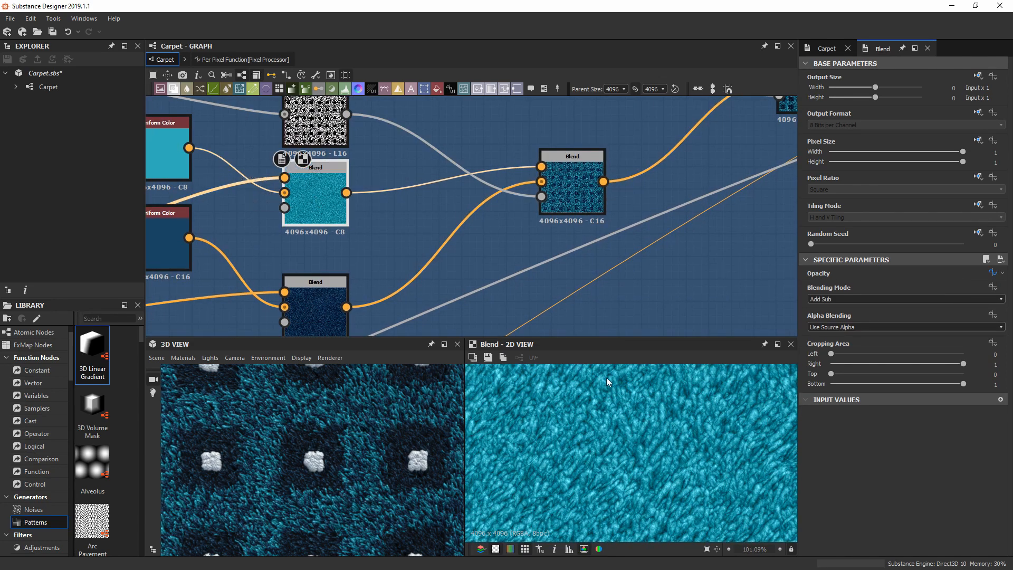
{"action": "scroll", "coordinate": [603, 401], "scroll_direction": "down", "scroll_amount": 3}
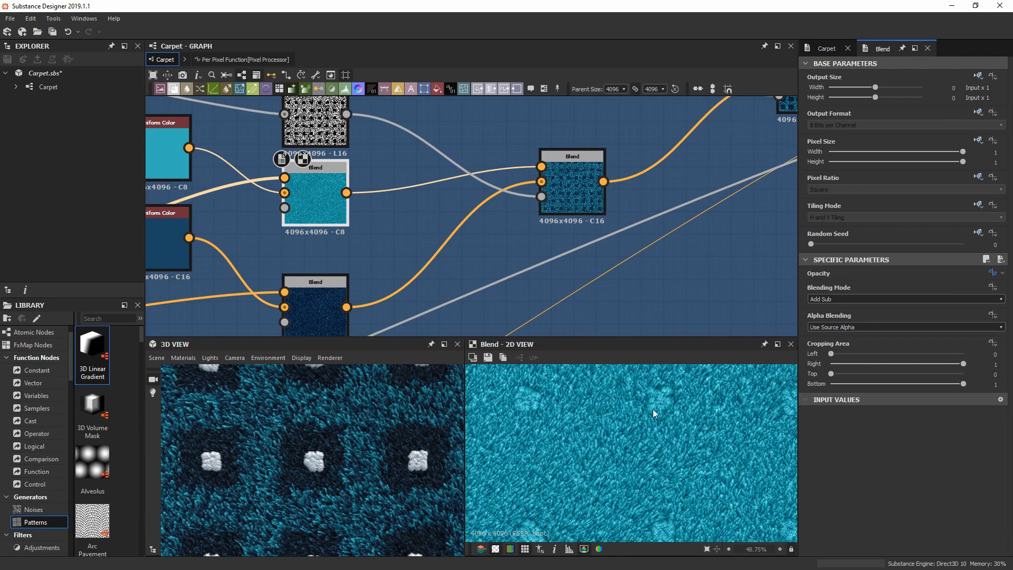
{"action": "scroll", "coordinate": [603, 434], "scroll_direction": "up", "scroll_amount": 4}
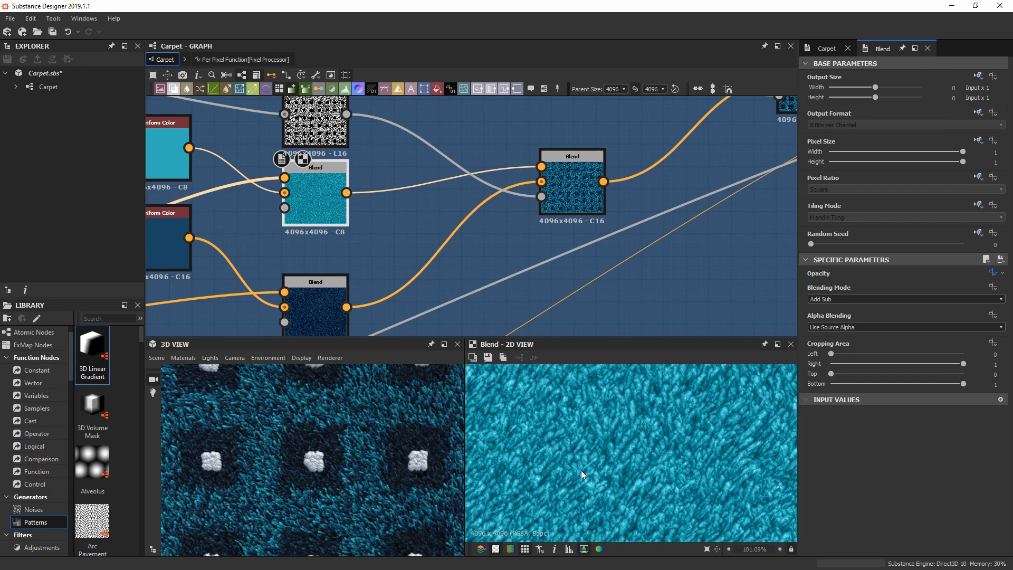
{"action": "double_click", "coordinate": [312, 302]}
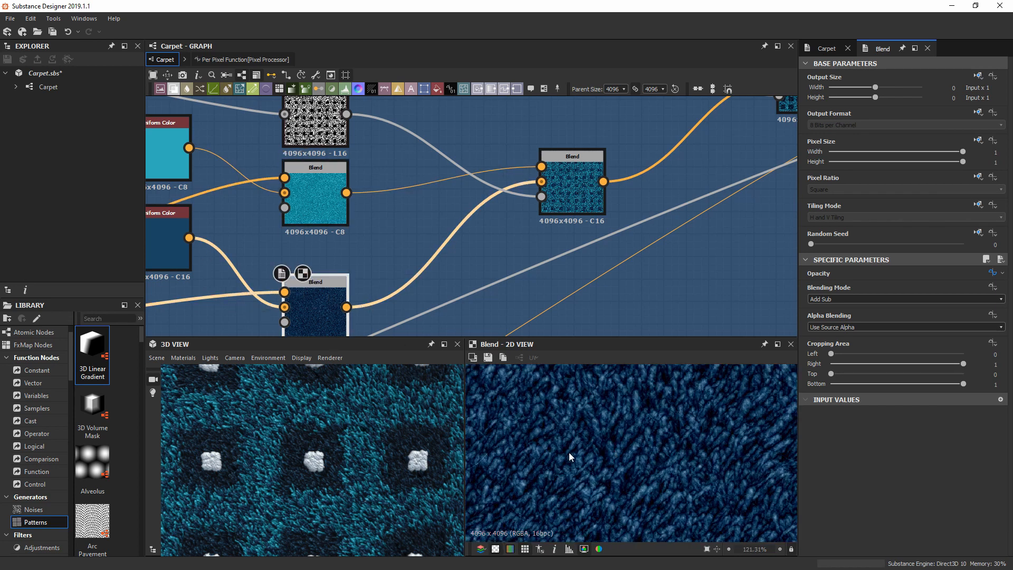
{"action": "double_click", "coordinate": [568, 181]}
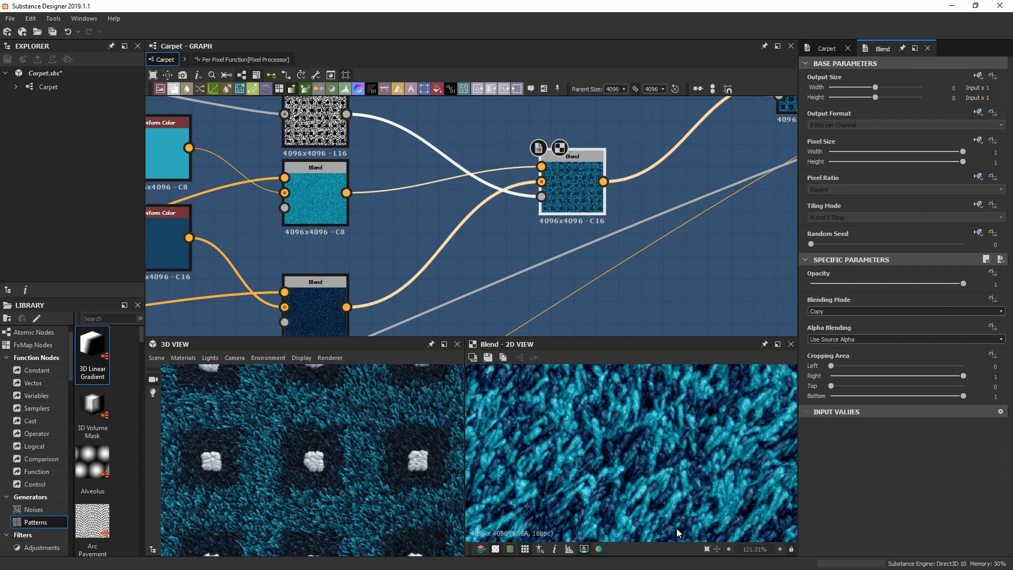
Trace the mask connection back to the first Pixel Processor in Height Blending and forward again to the masked color Blend
{"action": "scroll", "coordinate": [388, 223], "scroll_direction": "down", "scroll_amount": 5}
{"action": "middle_click_drag", "start_coordinate": [374, 219], "coordinate": [659, 469]}
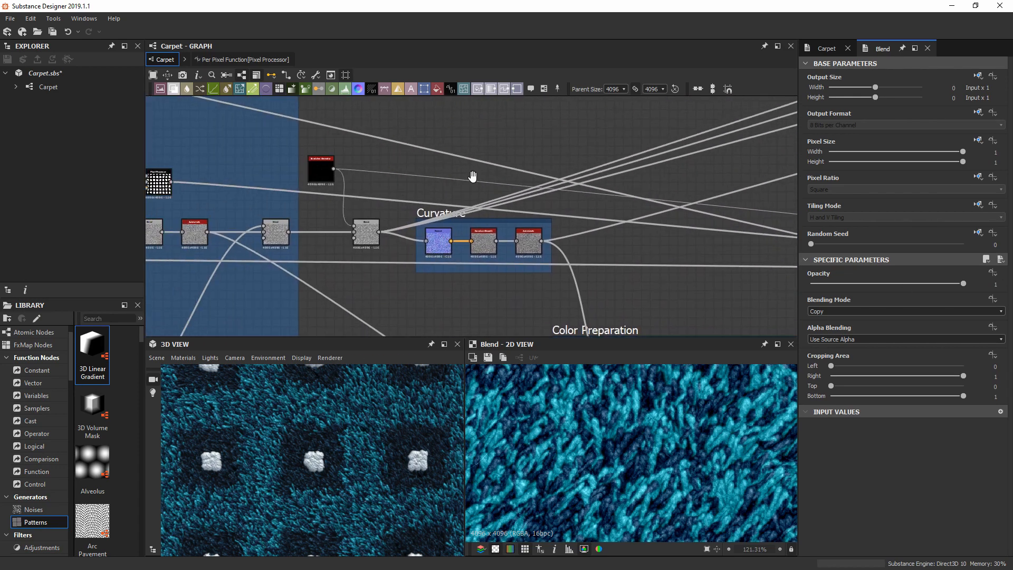
{"action": "middle_click_drag", "start_coordinate": [473, 176], "coordinate": [684, 263]}
{"action": "middle_click_drag", "start_coordinate": [209, 154], "coordinate": [353, 176]}
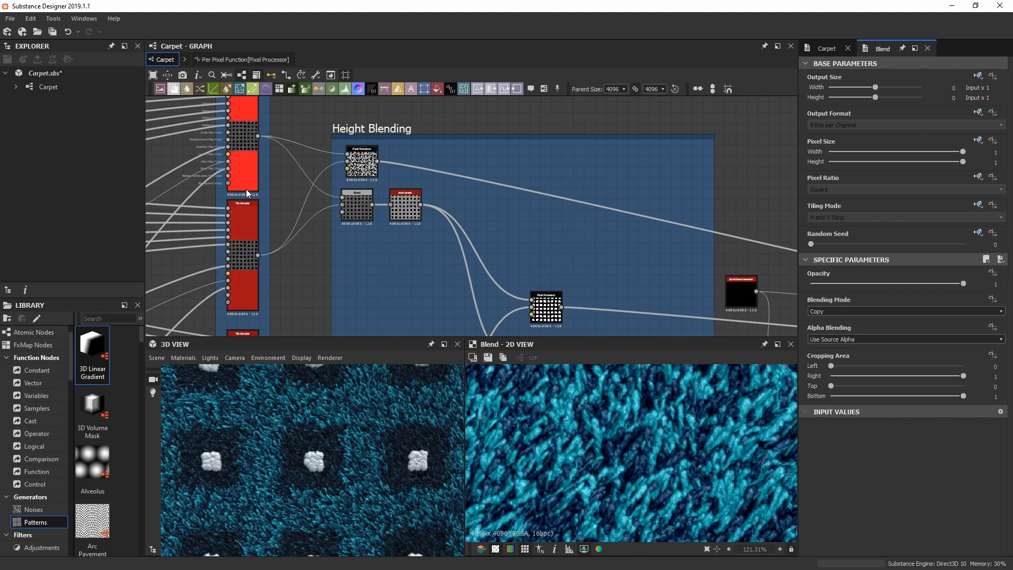
{"action": "middle_click_drag", "start_coordinate": [678, 234], "coordinate": [248, 158]}
{"action": "middle_click_drag", "start_coordinate": [564, 196], "coordinate": [228, 139]}
{"action": "middle_click_drag", "start_coordinate": [605, 240], "coordinate": [222, 183]}
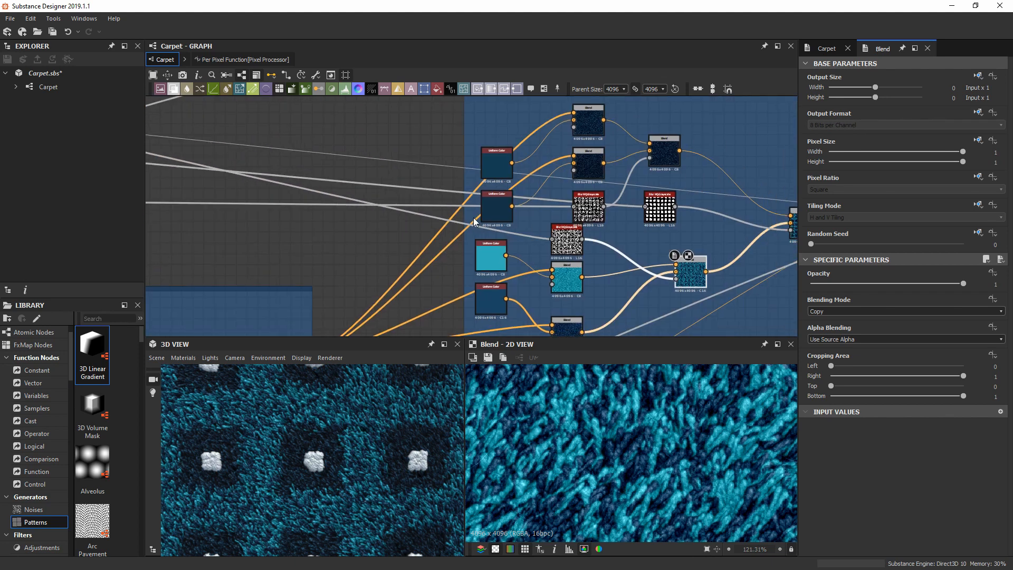
{"action": "middle_click_drag", "start_coordinate": [473, 218], "coordinate": [358, 207]}
{"action": "scroll", "coordinate": [459, 280], "scroll_direction": "up", "scroll_amount": 4}
{"action": "middle_click_drag", "start_coordinate": [622, 274], "coordinate": [366, 173]}
Examine close up how cyan and dark blue fibres overlap in the masked Blend's 2D preview
{"action": "scroll", "coordinate": [691, 470], "scroll_direction": "up", "scroll_amount": 2}
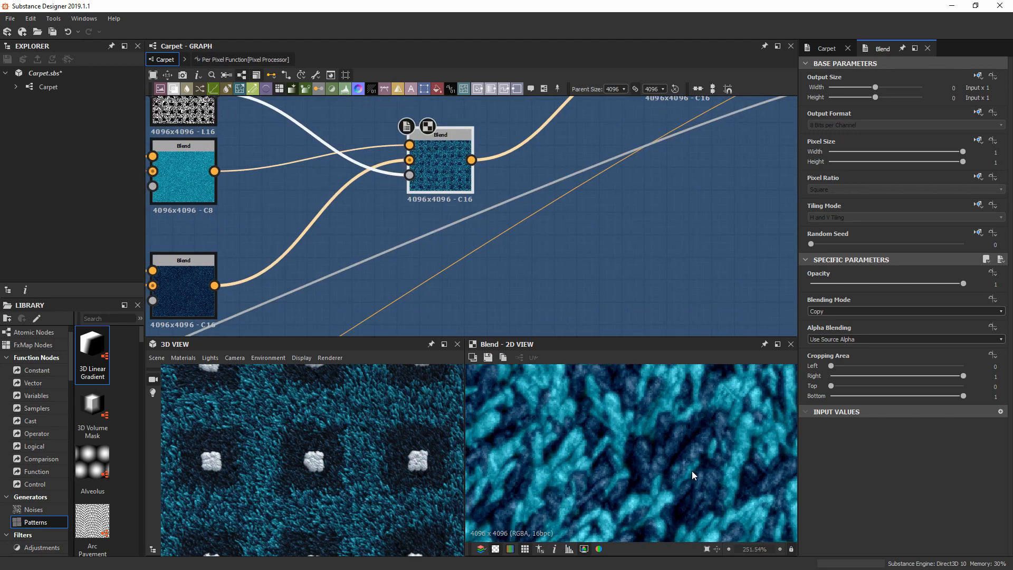
{"action": "middle_click_drag", "start_coordinate": [692, 471], "coordinate": [554, 410]}
{"action": "scroll", "coordinate": [601, 470], "scroll_direction": "up", "scroll_amount": 3}
{"action": "middle_click_drag", "start_coordinate": [601, 470], "coordinate": [663, 404]}
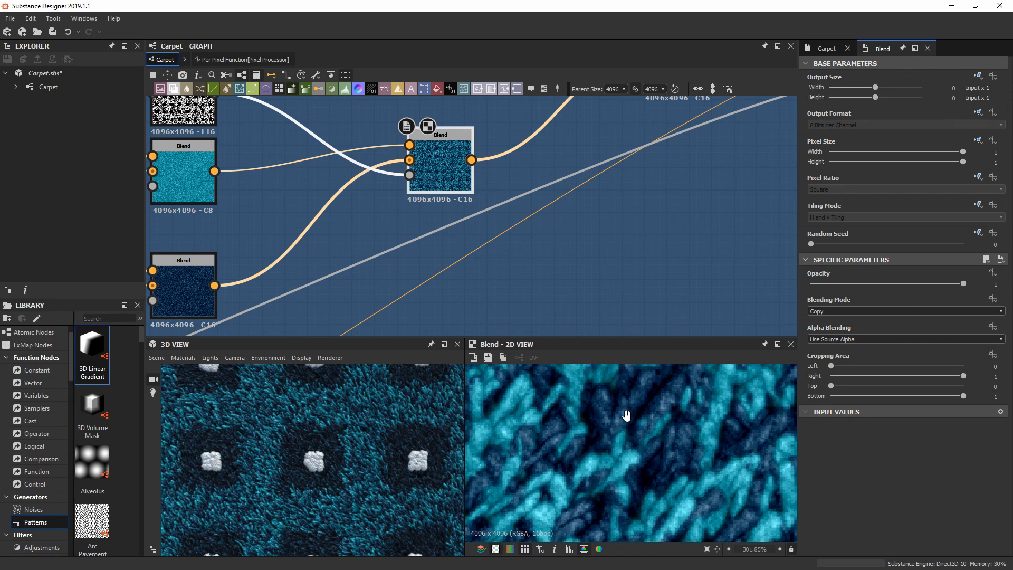
{"action": "middle_click_drag", "start_coordinate": [626, 415], "coordinate": [637, 436]}
{"action": "scroll", "coordinate": [611, 449], "scroll_direction": "down", "scroll_amount": 4}
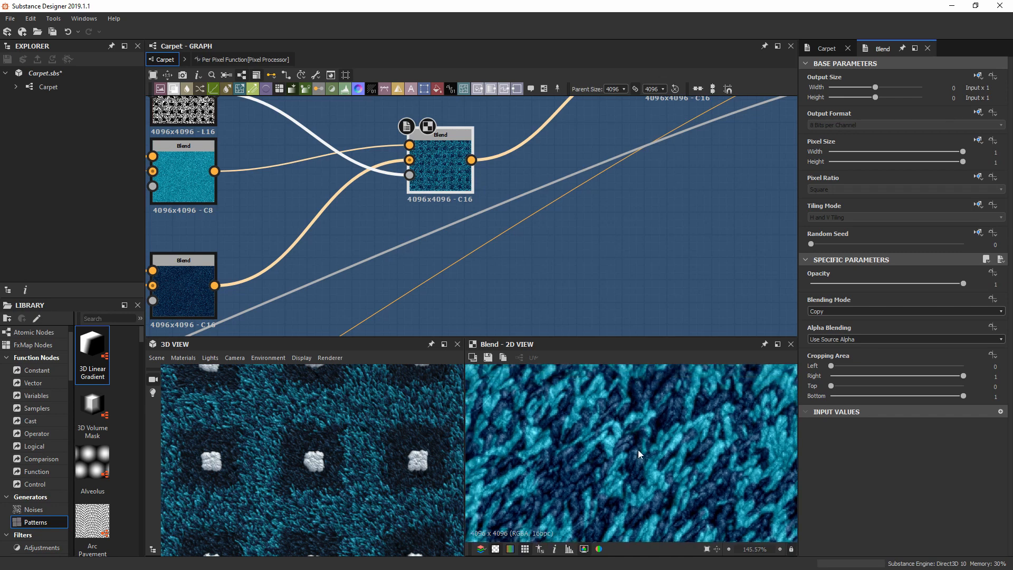
{"action": "scroll", "coordinate": [638, 450], "scroll_direction": "down", "scroll_amount": 4}
Review the graph from Height Blending to Color, and inspect the masked Blend's fibre separation again at several magnifications
{"action": "scroll", "coordinate": [351, 236], "scroll_direction": "down", "scroll_amount": 4}
{"action": "middle_click_drag", "start_coordinate": [403, 253], "coordinate": [554, 264]}
{"action": "scroll", "coordinate": [312, 227], "scroll_direction": "down", "scroll_amount": 4}
{"action": "middle_click_drag", "start_coordinate": [312, 227], "coordinate": [593, 237]}
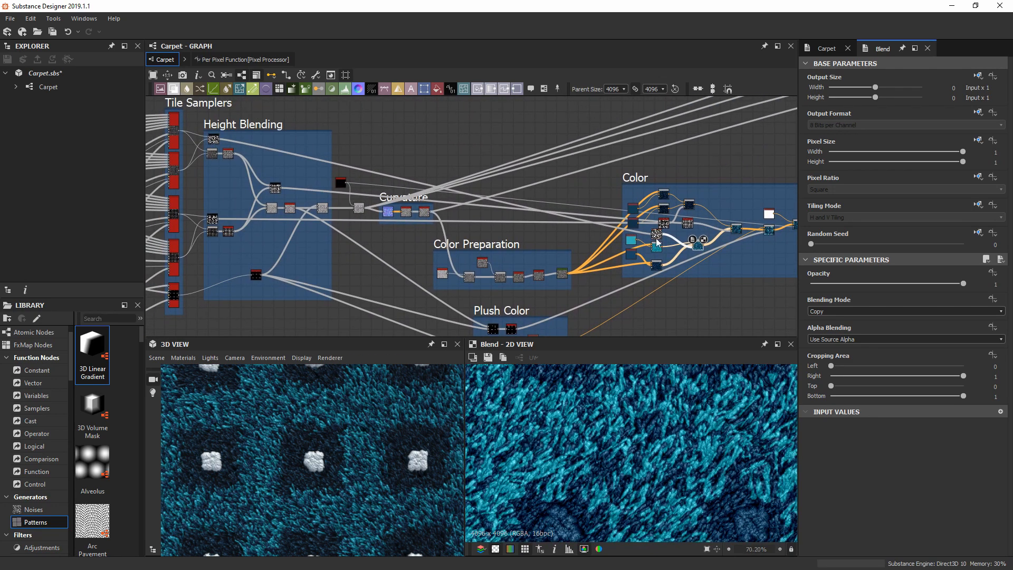
{"action": "scroll", "coordinate": [658, 244], "scroll_direction": "up", "scroll_amount": 3}
{"action": "middle_click_drag", "start_coordinate": [676, 282], "coordinate": [483, 254]}
{"action": "scroll", "coordinate": [546, 193], "scroll_direction": "up", "scroll_amount": 5}
{"action": "scroll", "coordinate": [537, 259], "scroll_direction": "up", "scroll_amount": 3}
{"action": "middle_click_drag", "start_coordinate": [510, 307], "coordinate": [526, 255]}
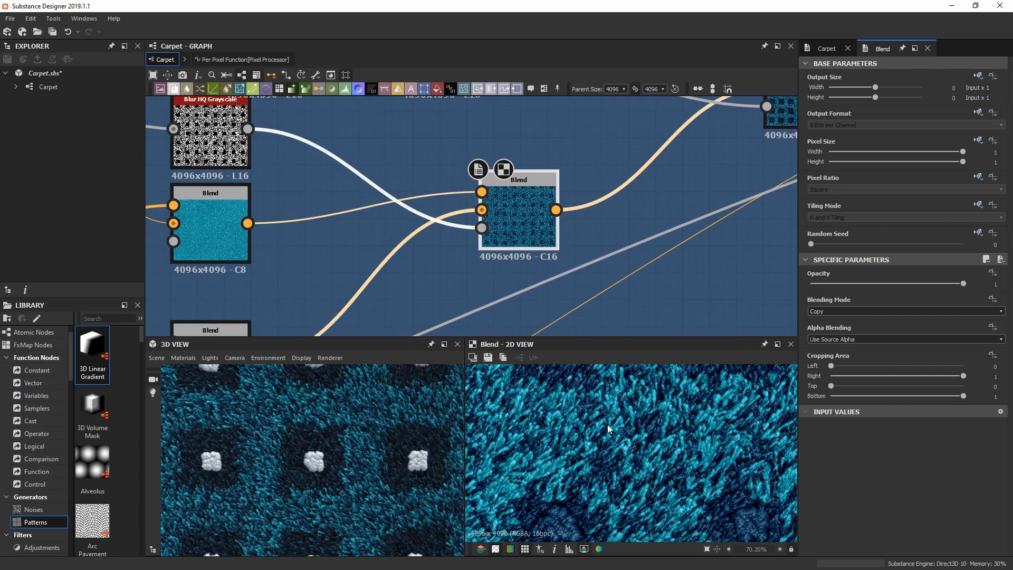
{"action": "scroll", "coordinate": [607, 424], "scroll_direction": "up", "scroll_amount": 4}
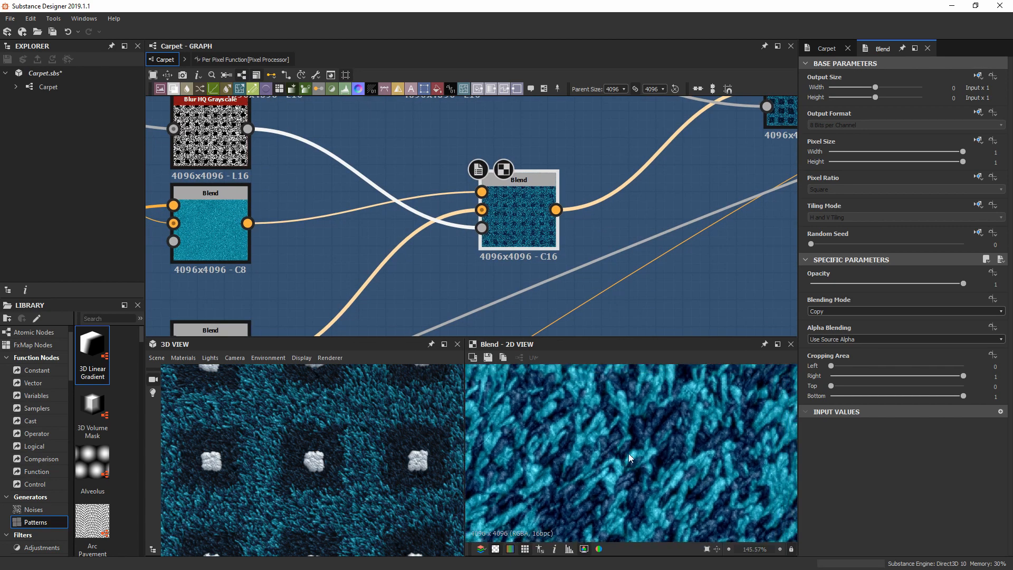
{"action": "scroll", "coordinate": [654, 445], "scroll_direction": "up", "scroll_amount": 1}
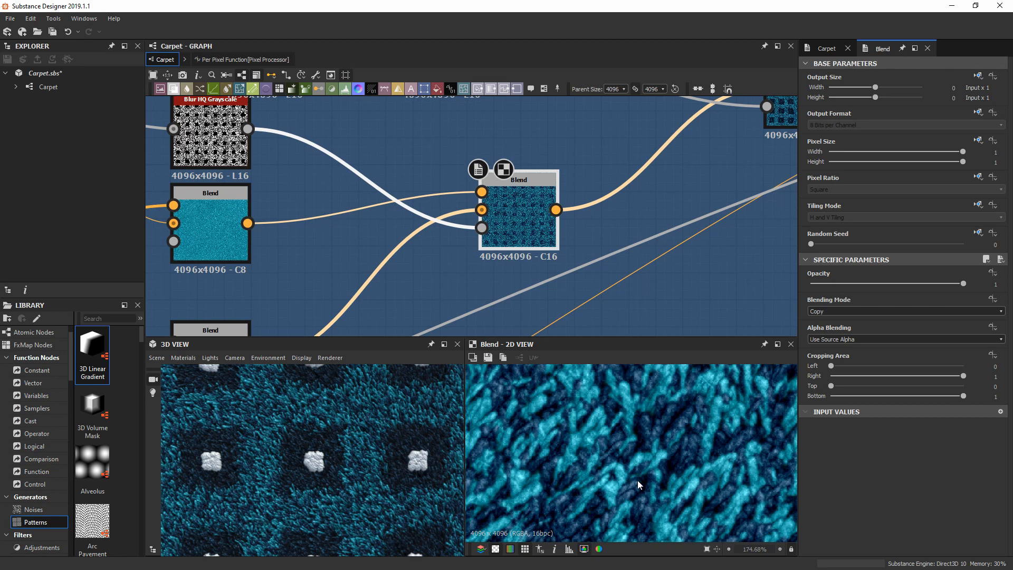
{"action": "scroll", "coordinate": [606, 397], "scroll_direction": "down", "scroll_amount": 2}
{"action": "scroll", "coordinate": [523, 458], "scroll_direction": "down", "scroll_amount": 3}
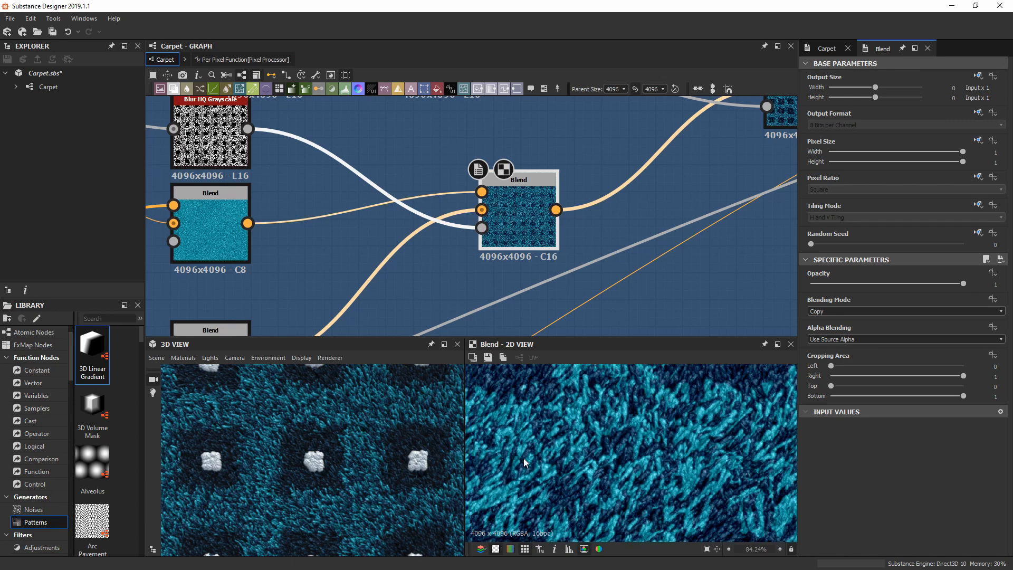
Return to the Height Blending frame and preview the mask of the lower Pixel Processor fed by the second Tile Sampler pair
{"action": "scroll", "coordinate": [338, 211], "scroll_direction": "down", "scroll_amount": 5}
{"action": "middle_click_drag", "start_coordinate": [341, 184], "coordinate": [839, 194]}
{"action": "scroll", "coordinate": [532, 181], "scroll_direction": "down", "scroll_amount": 3}
{"action": "scroll", "coordinate": [426, 179], "scroll_direction": "down", "scroll_amount": 2}
{"action": "middle_click_drag", "start_coordinate": [427, 179], "coordinate": [751, 262]}
{"action": "scroll", "coordinate": [445, 173], "scroll_direction": "up", "scroll_amount": 3}
{"action": "middle_click_drag", "start_coordinate": [360, 263], "coordinate": [422, 201]}
{"action": "scroll", "coordinate": [429, 247], "scroll_direction": "up", "scroll_amount": 3}
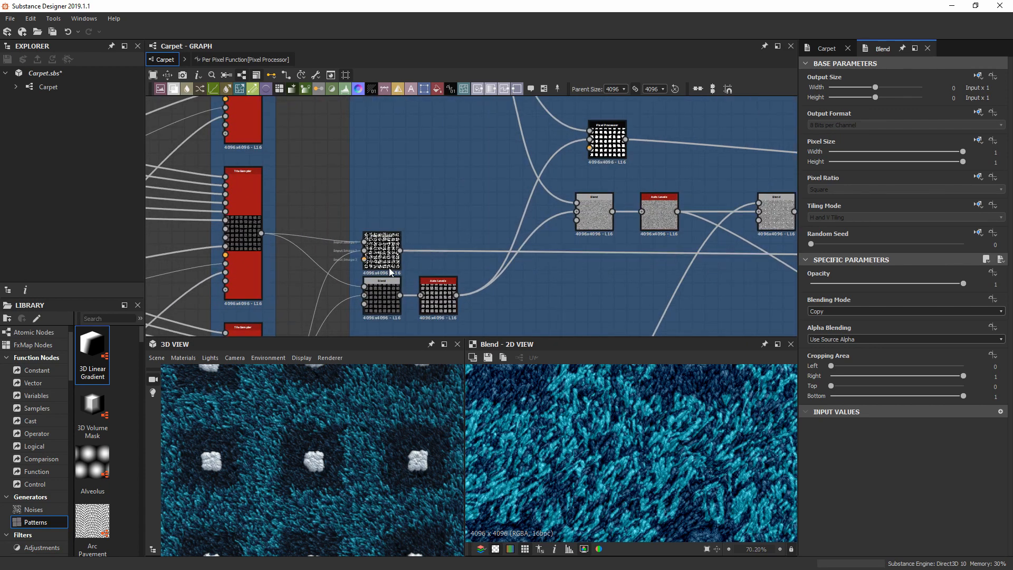
{"action": "middle_click_drag", "start_coordinate": [373, 259], "coordinate": [409, 186]}
{"action": "double_click", "coordinate": [421, 190]}
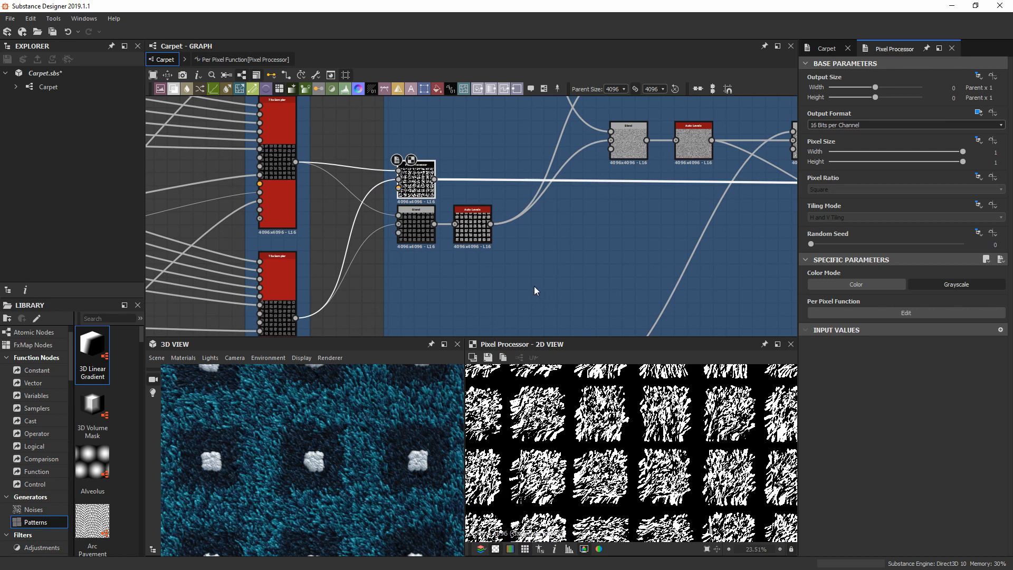
Compare the Auto Levels height outputs of the upper and lower Tile Sampler pairs in the 2D view
{"action": "scroll", "coordinate": [501, 221], "scroll_direction": "up", "scroll_amount": 3}
{"action": "left_click", "coordinate": [464, 215]}
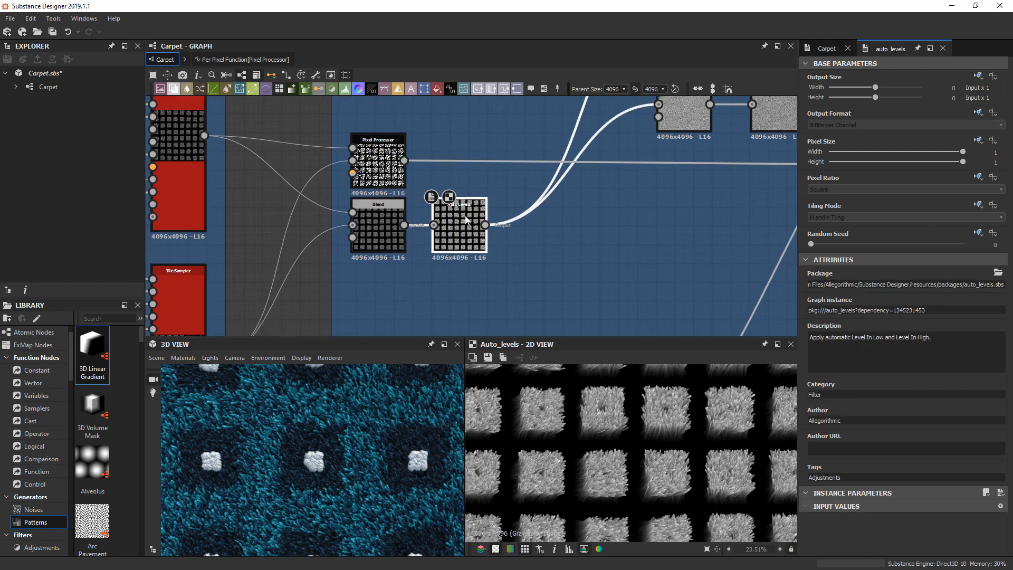
{"action": "scroll", "coordinate": [465, 215], "scroll_direction": "down", "scroll_amount": 5}
{"action": "middle_click_drag", "start_coordinate": [338, 144], "coordinate": [369, 155]}
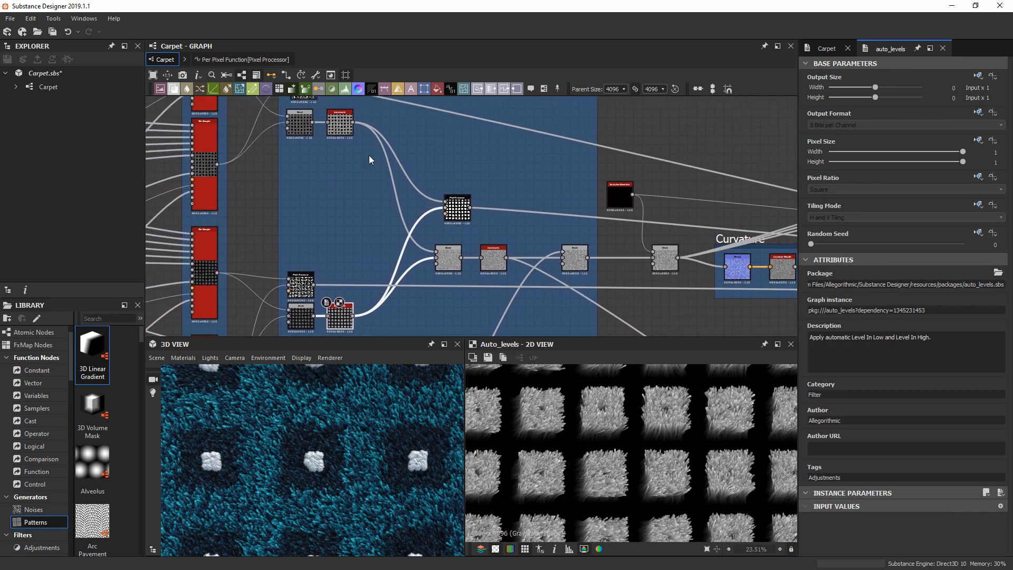
{"action": "left_click", "coordinate": [338, 125]}
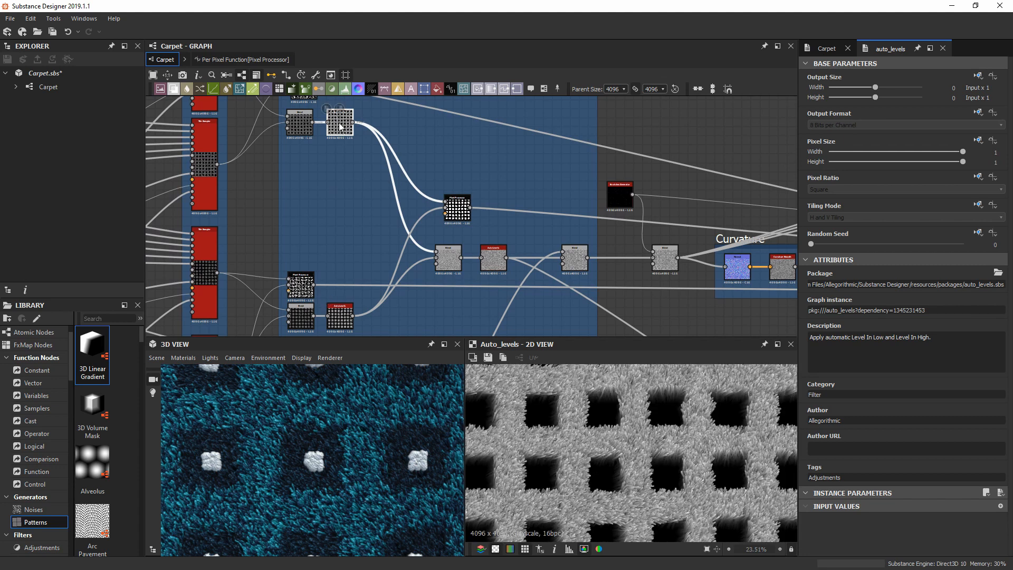
{"action": "scroll", "coordinate": [343, 123], "scroll_direction": "down", "scroll_amount": 2}
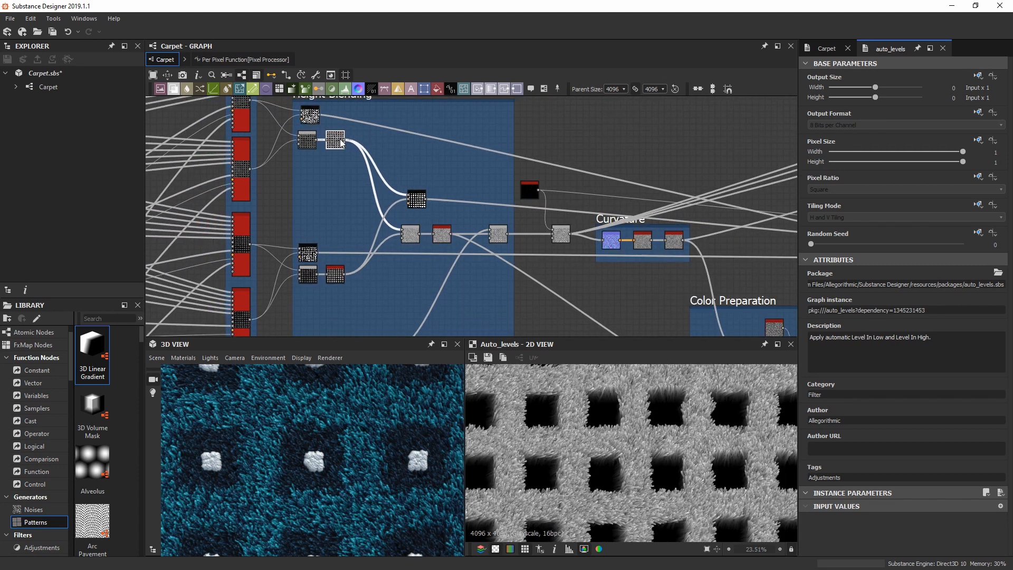
{"action": "scroll", "coordinate": [336, 140], "scroll_direction": "up", "scroll_amount": 1}
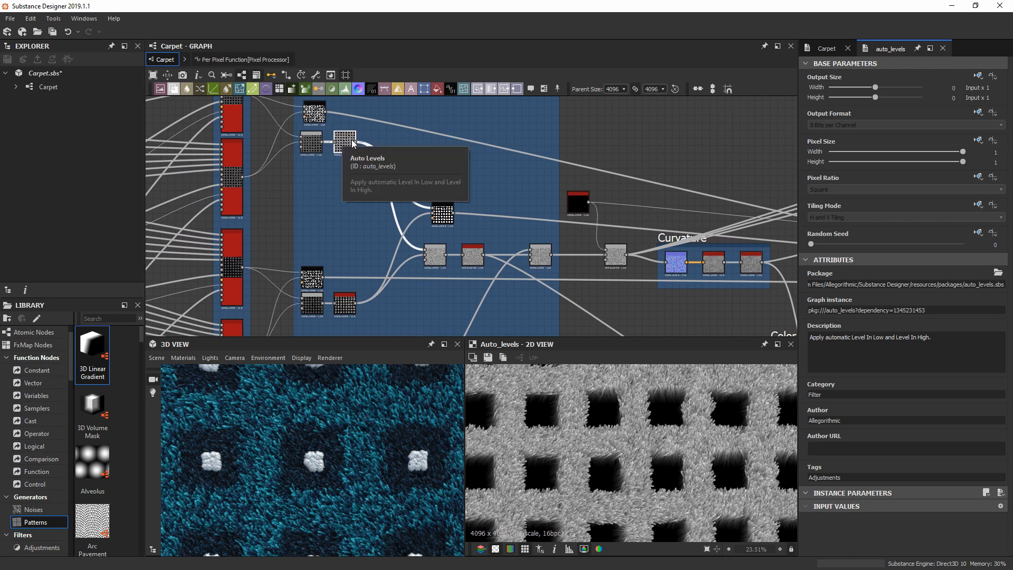
{"action": "scroll", "coordinate": [636, 447], "scroll_direction": "up", "scroll_amount": 3}
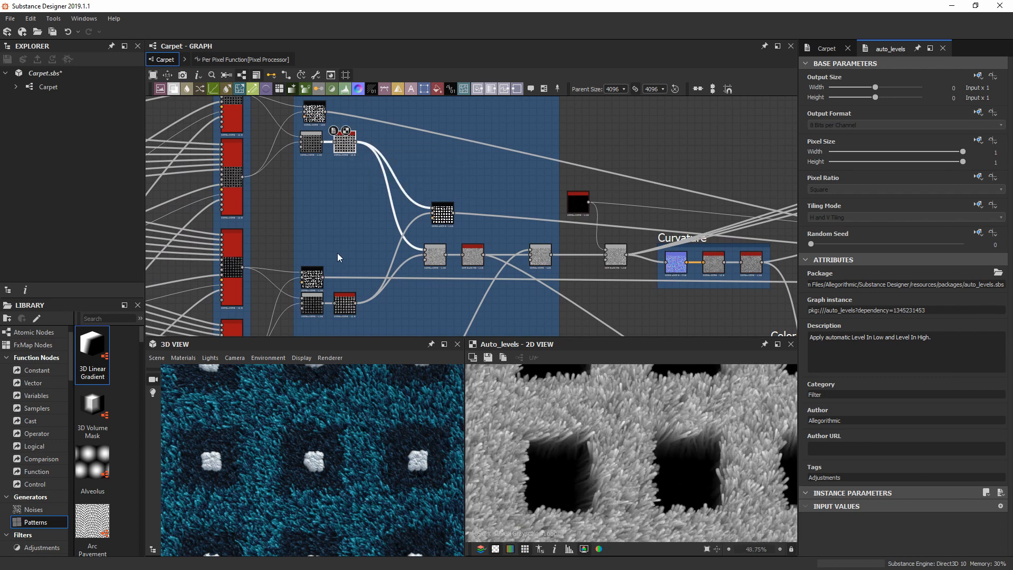
{"action": "double_click", "coordinate": [351, 306]}
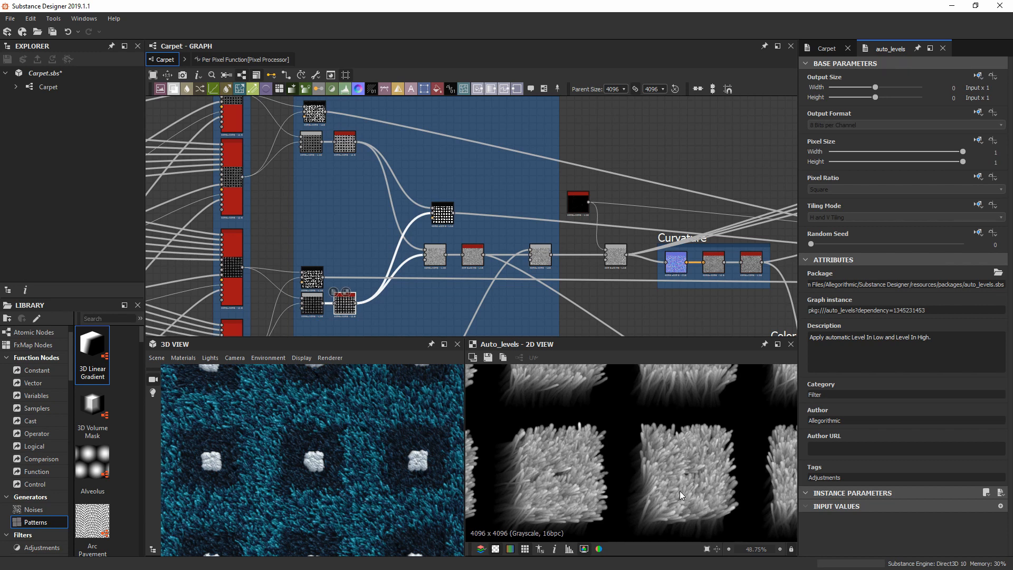
Preview the Pixel Processor that compares the two Auto Levels heights and inspect the edges of its square mask
{"action": "scroll", "coordinate": [421, 255], "scroll_direction": "up", "scroll_amount": 2}
{"action": "double_click", "coordinate": [444, 202]}
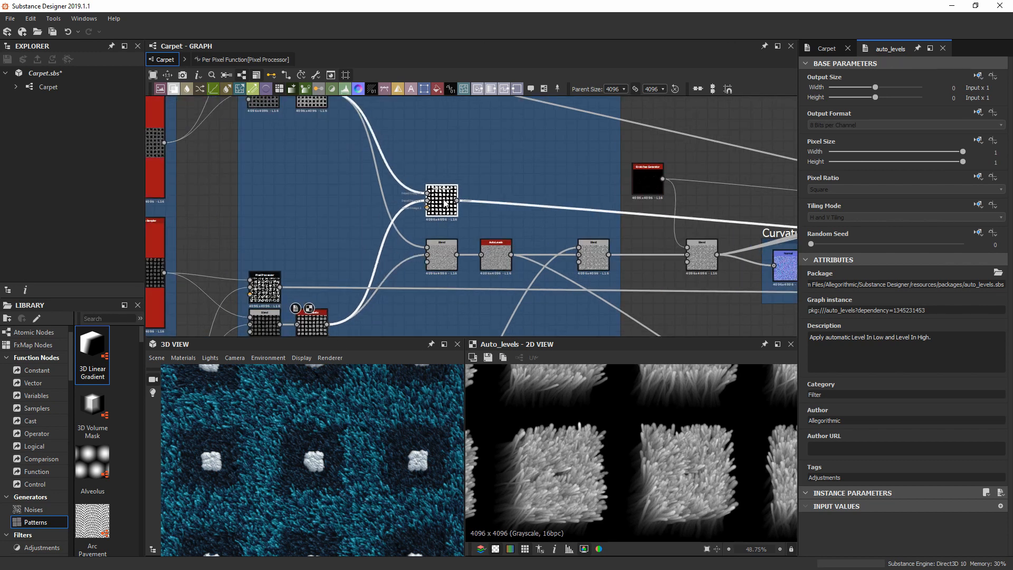
{"action": "scroll", "coordinate": [625, 448], "scroll_direction": "up", "scroll_amount": 2}
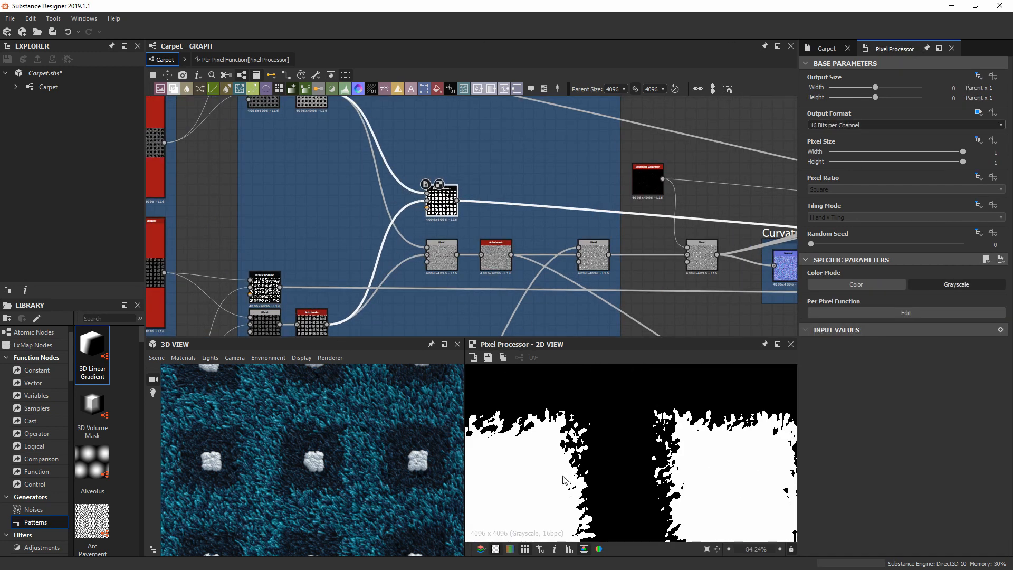
{"action": "scroll", "coordinate": [581, 446], "scroll_direction": "down", "scroll_amount": 1}
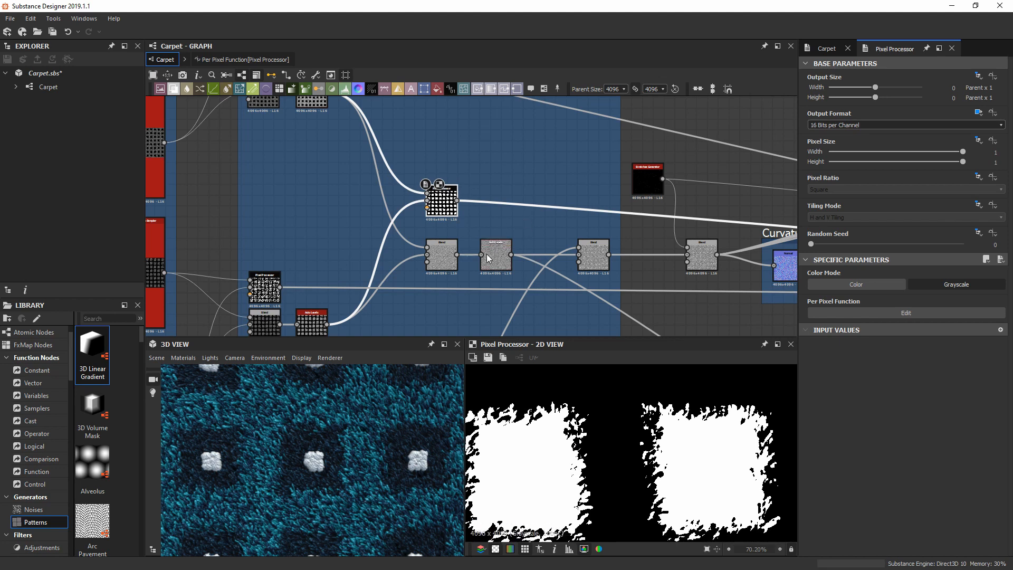
Preview the Max (Lighten) Blend that merges both Tile Sampler pair heights, and the Auto Levels node following it
{"action": "scroll", "coordinate": [441, 256], "scroll_direction": "up", "scroll_amount": 3}
{"action": "double_click", "coordinate": [440, 246]}
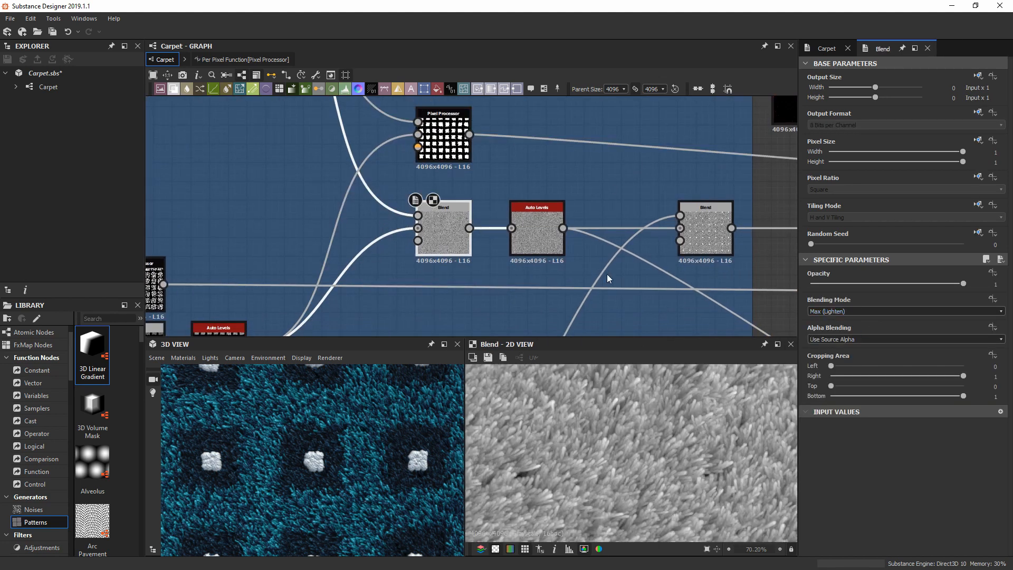
{"action": "double_click", "coordinate": [540, 226]}
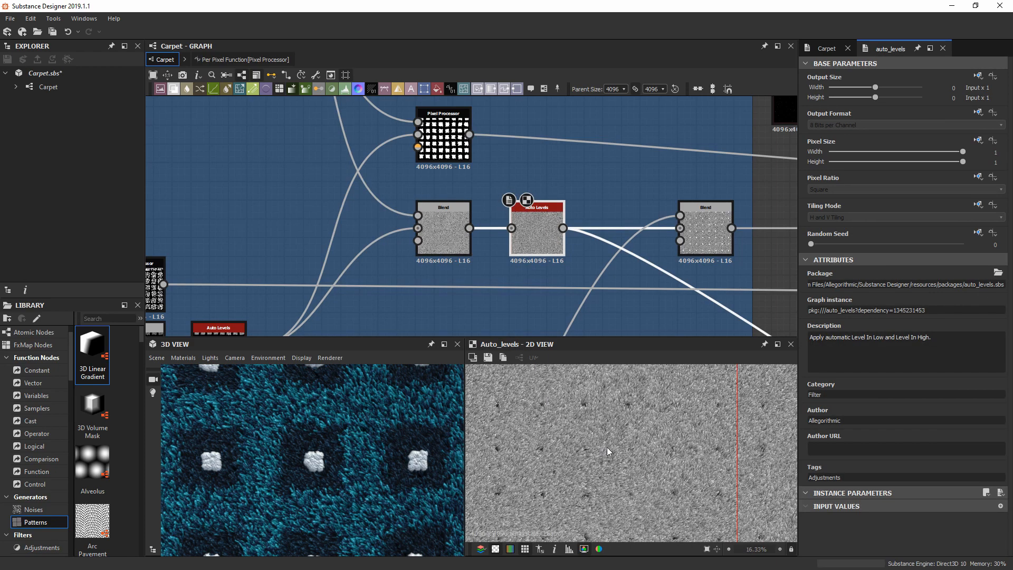
Inspect the dark gaps between fibres in the merged Auto Levels height at close range
{"action": "scroll", "coordinate": [607, 438], "scroll_direction": "up", "scroll_amount": 10}
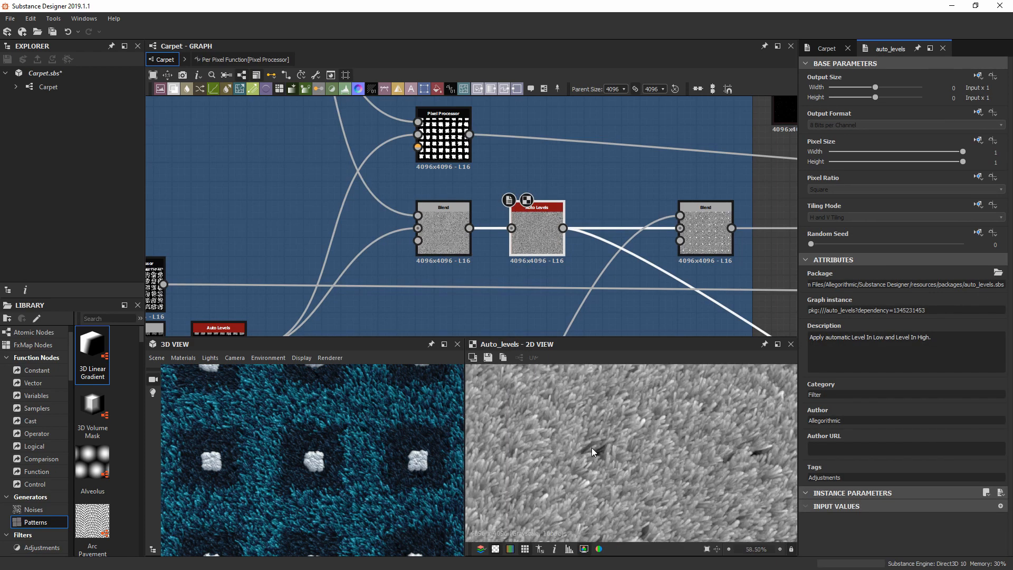
{"action": "scroll", "coordinate": [308, 464], "scroll_direction": "up", "scroll_amount": 1}
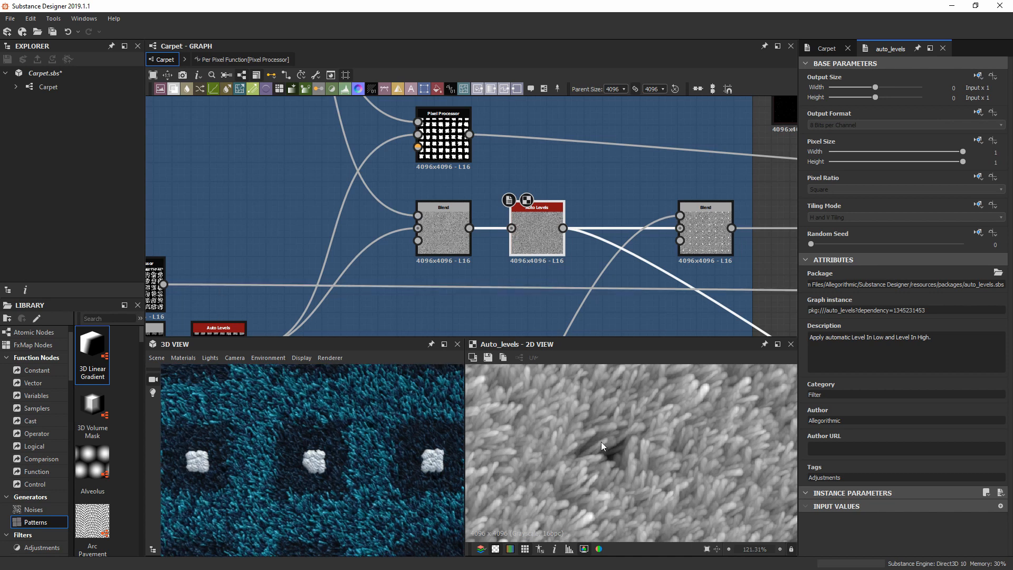
{"action": "scroll", "coordinate": [585, 457], "scroll_direction": "down", "scroll_amount": 2}
{"action": "scroll", "coordinate": [638, 272], "scroll_direction": "down", "scroll_amount": 1}
Preview the Max (Lighten) Blend that adds the plush tufts to the carpet height, checking them up close and across the tile
{"action": "middle_click_drag", "start_coordinate": [639, 280], "coordinate": [543, 208]}
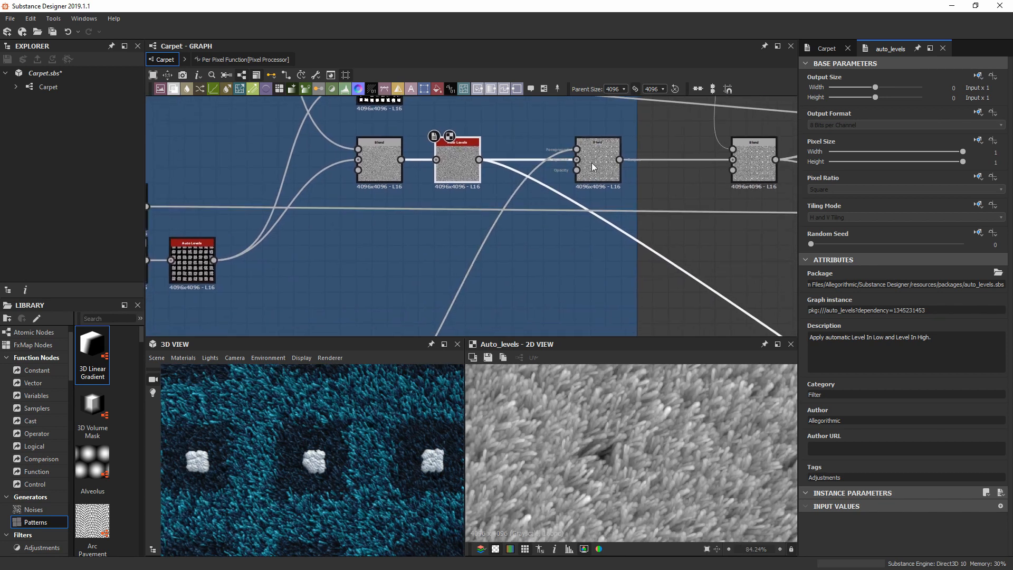
{"action": "double_click", "coordinate": [604, 163]}
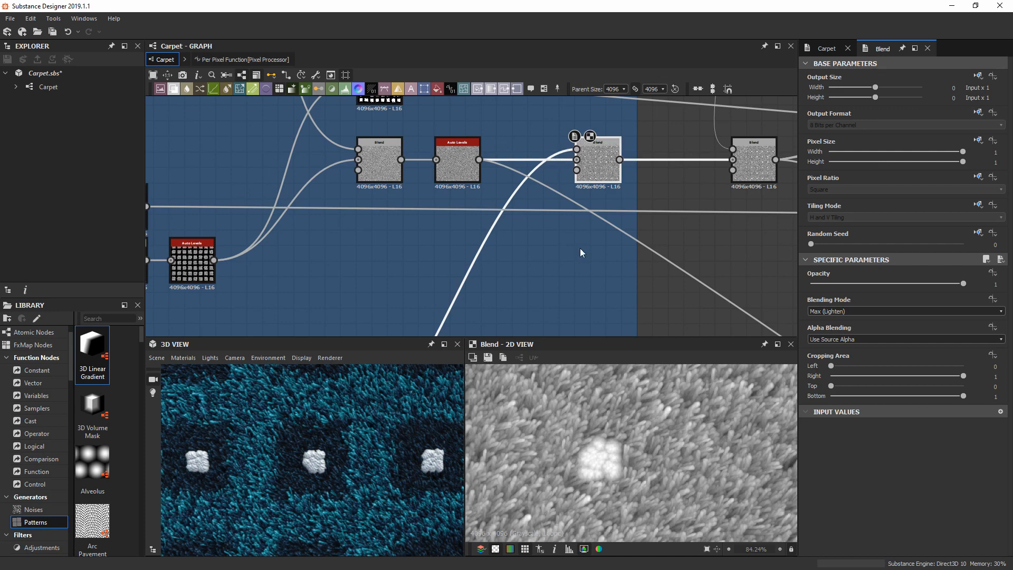
{"action": "scroll", "coordinate": [580, 253], "scroll_direction": "down", "scroll_amount": 2}
{"action": "middle_click_drag", "start_coordinate": [581, 252], "coordinate": [472, 315]}
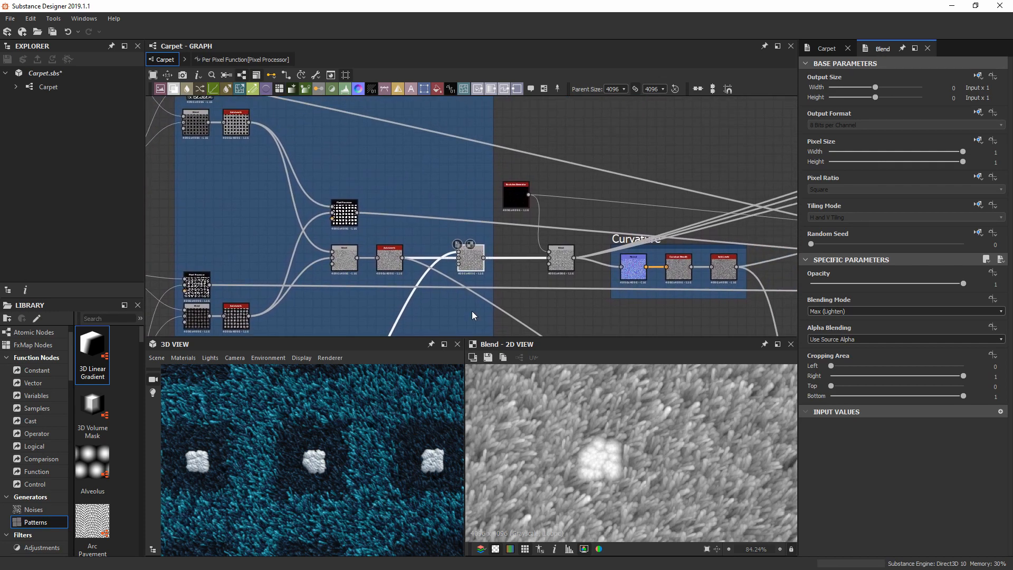
{"action": "scroll", "coordinate": [647, 436], "scroll_direction": "down", "scroll_amount": 6}
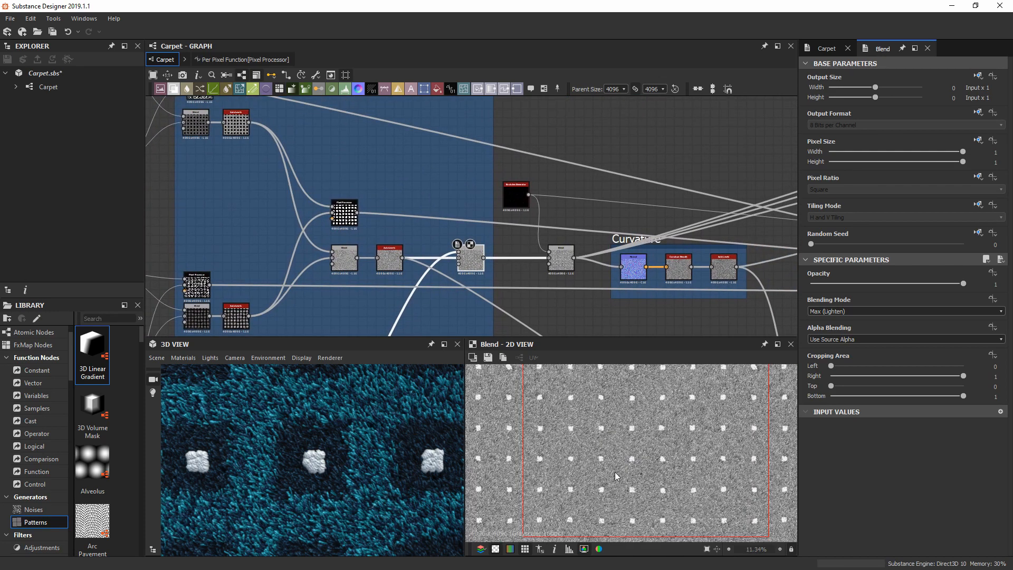
{"action": "middle_click_drag", "start_coordinate": [691, 402], "coordinate": [674, 442]}
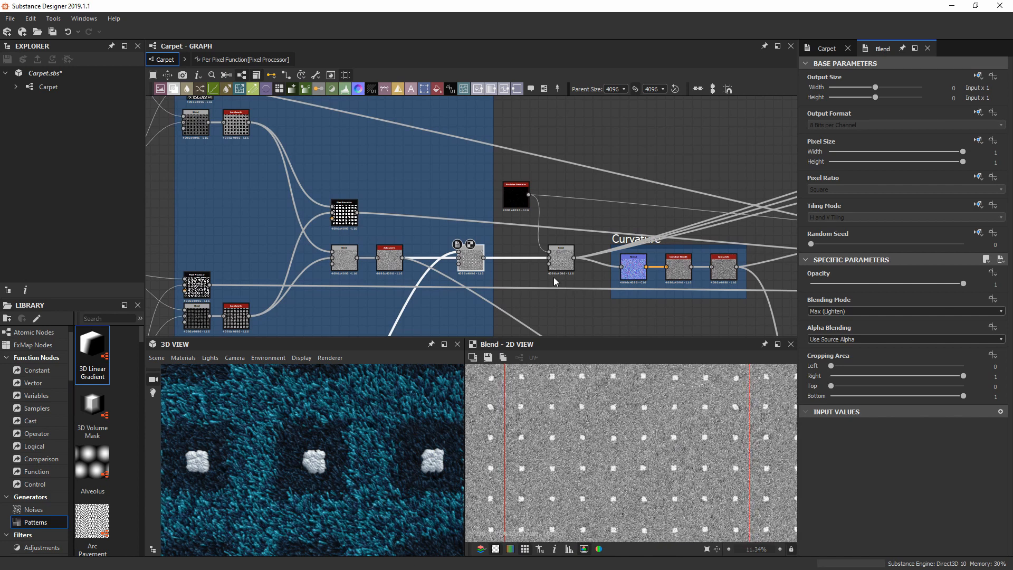
Locate the Curvature frame and preview its Auto Levels output in the 2D view
{"action": "middle_click_drag", "start_coordinate": [520, 283], "coordinate": [327, 272]}
{"action": "scroll", "coordinate": [469, 253], "scroll_direction": "down", "scroll_amount": 4}
{"action": "middle_click_drag", "start_coordinate": [480, 239], "coordinate": [470, 183]}
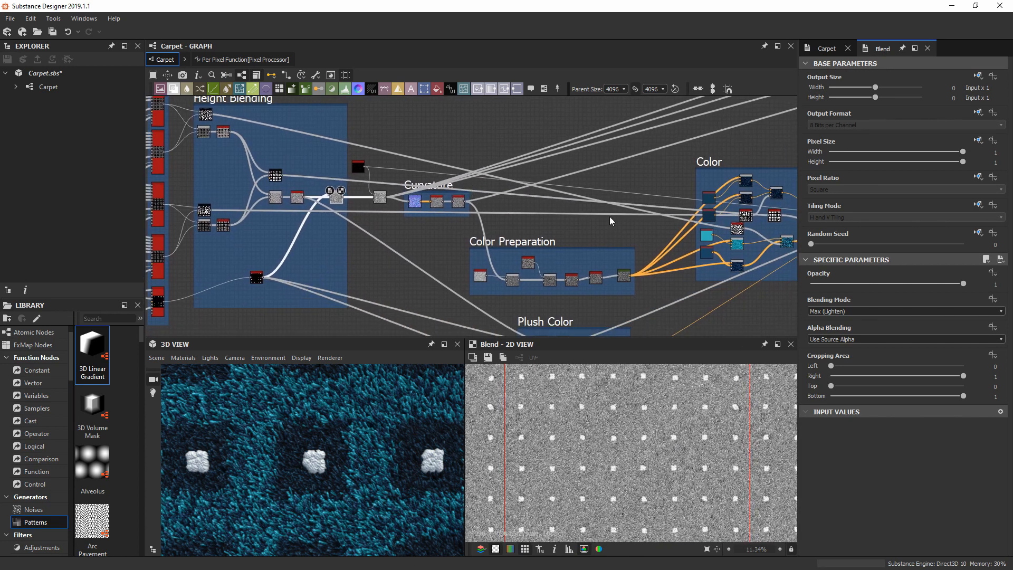
{"action": "middle_click_drag", "start_coordinate": [481, 266], "coordinate": [472, 236]}
{"action": "middle_click_drag", "start_coordinate": [566, 281], "coordinate": [554, 259]}
{"action": "scroll", "coordinate": [441, 217], "scroll_direction": "up", "scroll_amount": 2}
{"action": "middle_click_drag", "start_coordinate": [435, 216], "coordinate": [481, 354]}
{"action": "scroll", "coordinate": [359, 199], "scroll_direction": "up", "scroll_amount": 1}
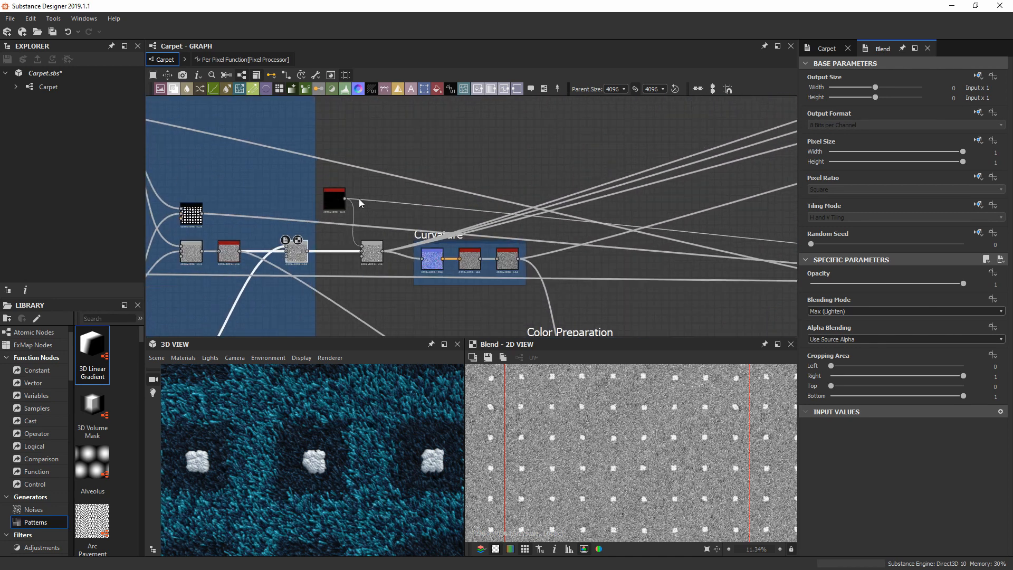
{"action": "scroll", "coordinate": [397, 279], "scroll_direction": "up", "scroll_amount": 3}
{"action": "middle_click_drag", "start_coordinate": [437, 258], "coordinate": [455, 251]}
{"action": "scroll", "coordinate": [455, 251], "scroll_direction": "up", "scroll_amount": 2}
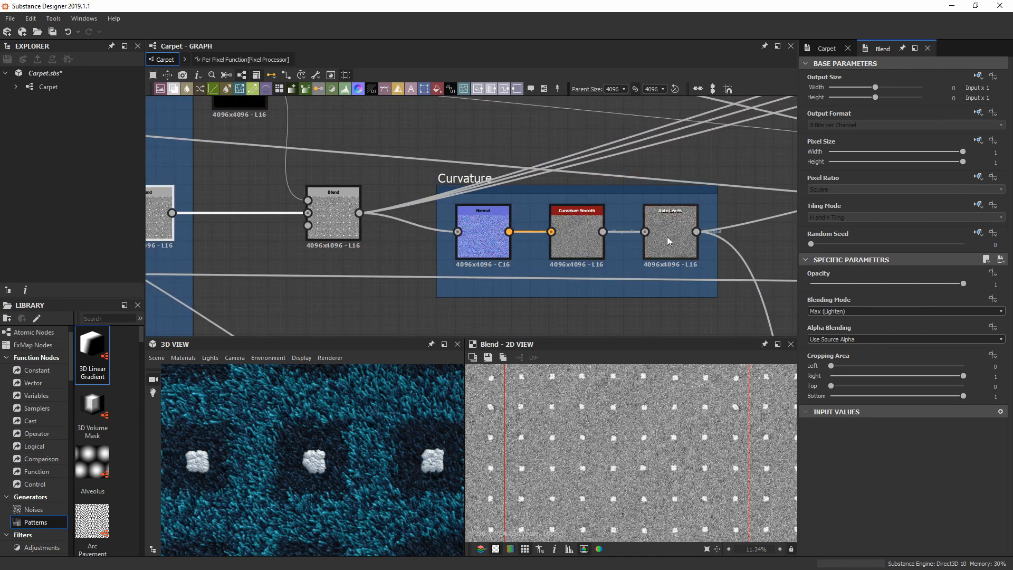
{"action": "middle_click_drag", "start_coordinate": [670, 237], "coordinate": [627, 231]}
{"action": "left_click", "coordinate": [628, 230]}
{"action": "scroll", "coordinate": [605, 474], "scroll_direction": "up", "scroll_amount": 10}
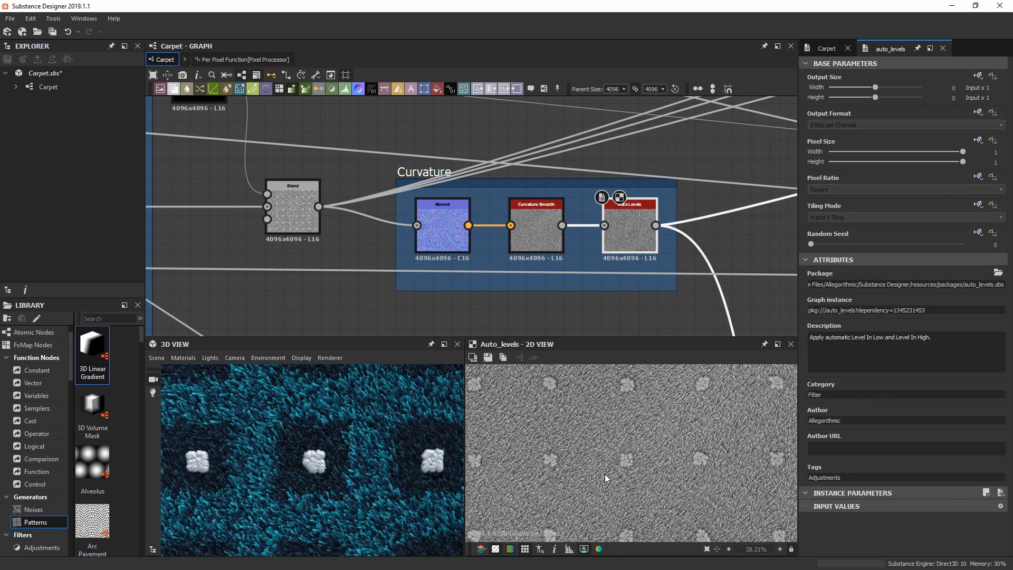
Preview the Curvature frame's Normal, Curvature Smooth and Auto Levels nodes in sequence, inspecting the fibre detail around a tuft
{"action": "left_click", "coordinate": [436, 226]}
{"action": "scroll", "coordinate": [436, 226], "scroll_direction": "up", "scroll_amount": 3}
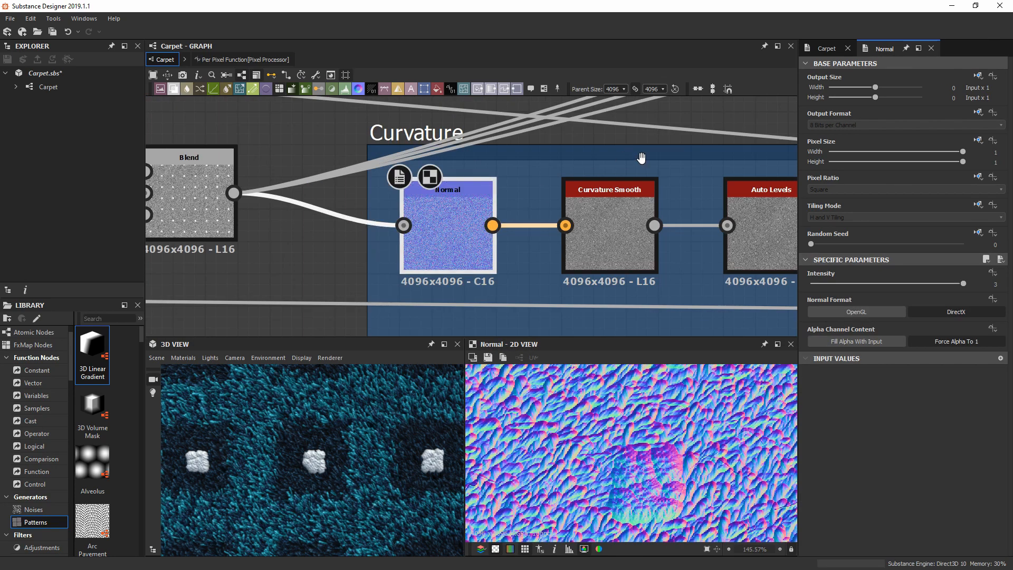
{"action": "left_click", "coordinate": [600, 230]}
{"action": "scroll", "coordinate": [610, 235], "scroll_direction": "up", "scroll_amount": 1}
{"action": "middle_click_drag", "start_coordinate": [610, 235], "coordinate": [443, 230]}
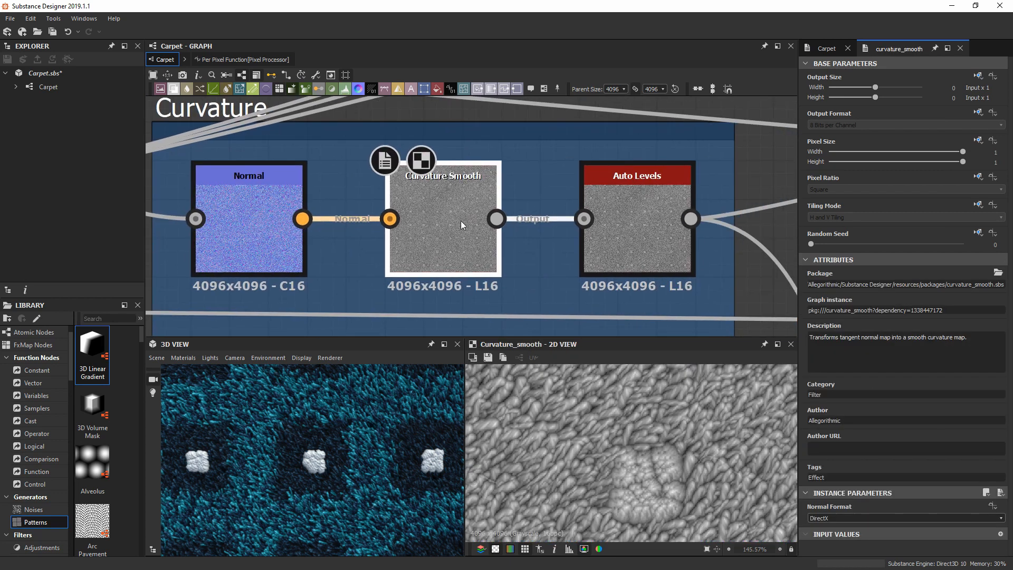
{"action": "left_click", "coordinate": [614, 196]}
{"action": "scroll", "coordinate": [590, 470], "scroll_direction": "up", "scroll_amount": 3}
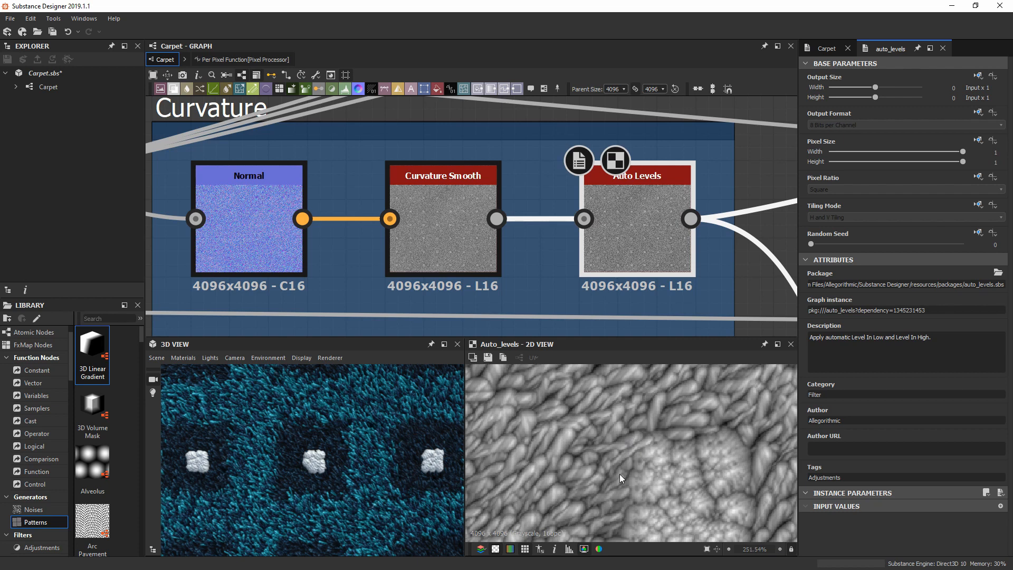
Move the Color Preparation frame with its nodes slightly up and to the right, closer to the Curvature frame's level
{"action": "scroll", "coordinate": [665, 242], "scroll_direction": "down", "scroll_amount": 5}
{"action": "middle_click_drag", "start_coordinate": [665, 242], "coordinate": [357, 110]}
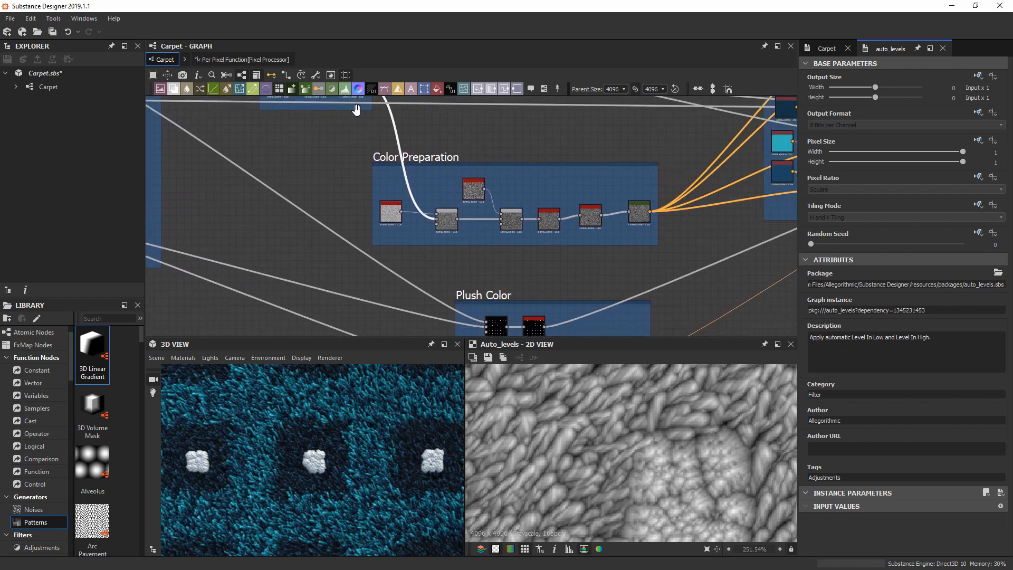
{"action": "left_click_drag", "start_coordinate": [594, 161], "coordinate": [619, 139]}
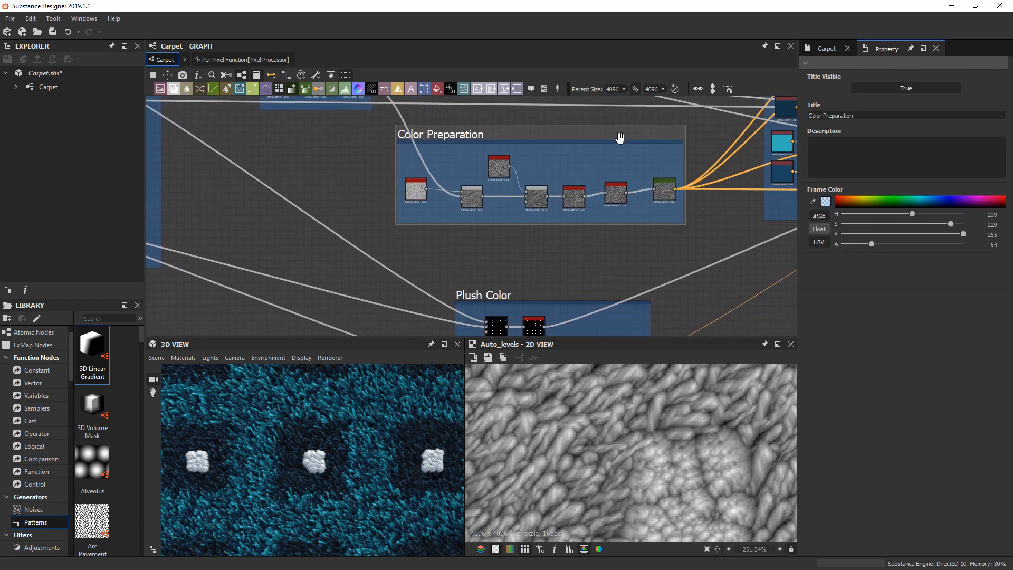
{"action": "middle_click_drag", "start_coordinate": [531, 158], "coordinate": [472, 211]}
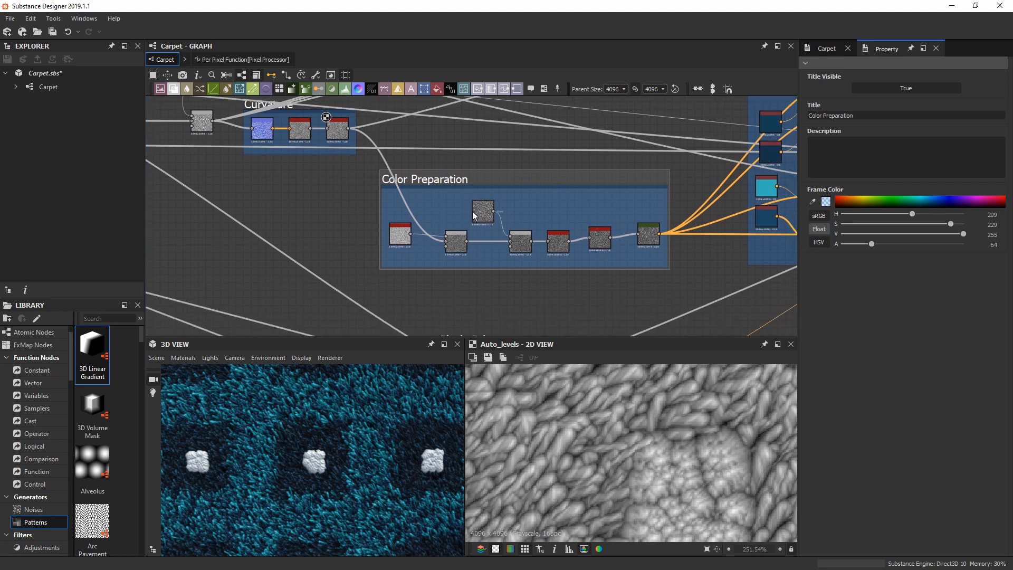
{"action": "scroll", "coordinate": [473, 211], "scroll_direction": "up", "scroll_amount": 3}
{"action": "middle_click_drag", "start_coordinate": [444, 268], "coordinate": [362, 283]}
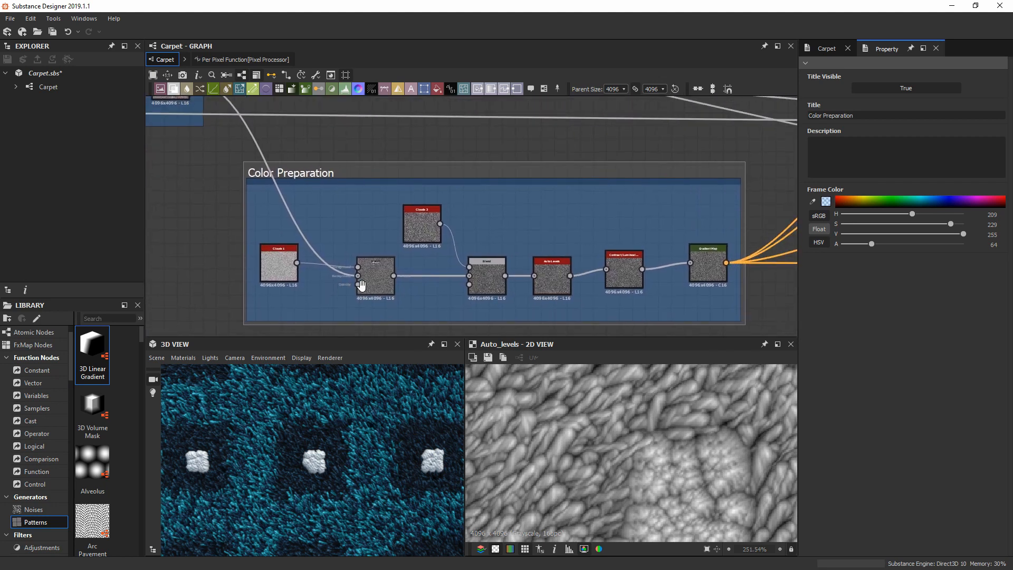
{"action": "scroll", "coordinate": [365, 279], "scroll_direction": "up", "scroll_amount": 3}
{"action": "scroll", "coordinate": [358, 270], "scroll_direction": "down", "scroll_amount": 4}
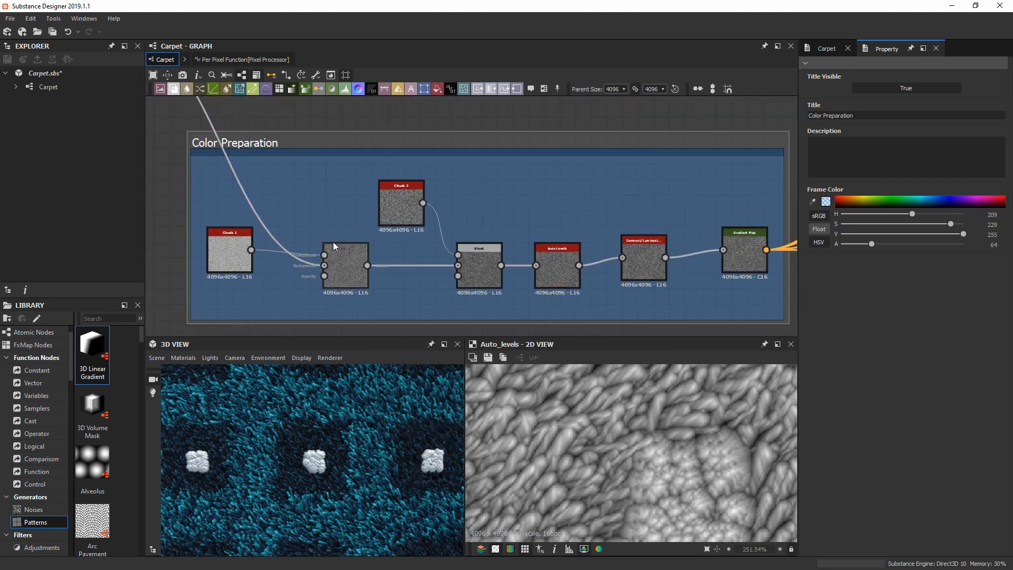
{"action": "scroll", "coordinate": [337, 219], "scroll_direction": "up", "scroll_amount": 4}
Preview the first Multiply Blend in Color Preparation and compare it with the curvature Auto Levels feeding its background
{"action": "double_click", "coordinate": [348, 260]}
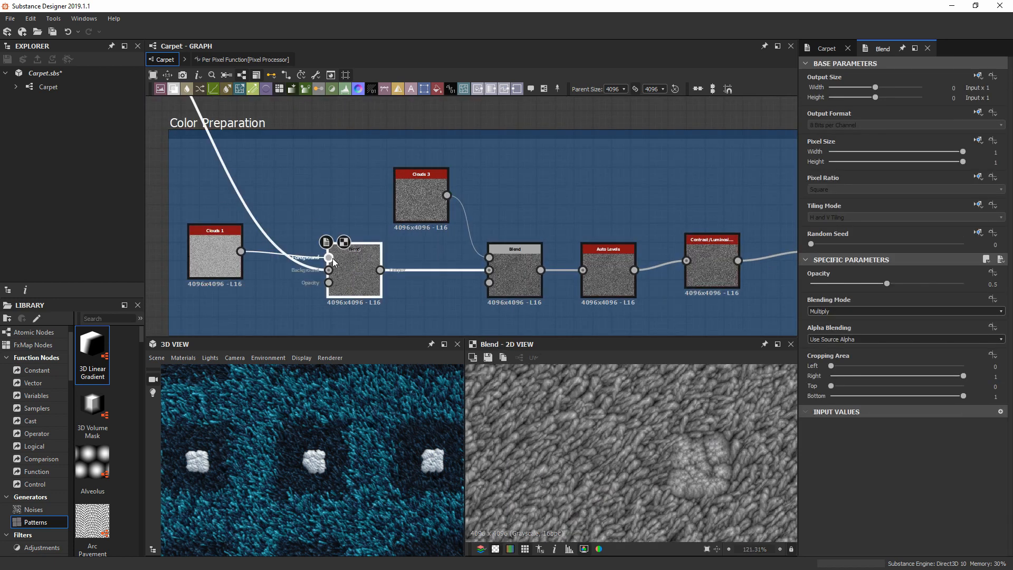
{"action": "double_click", "coordinate": [328, 271]}
{"action": "scroll", "coordinate": [688, 452], "scroll_direction": "down", "scroll_amount": 3}
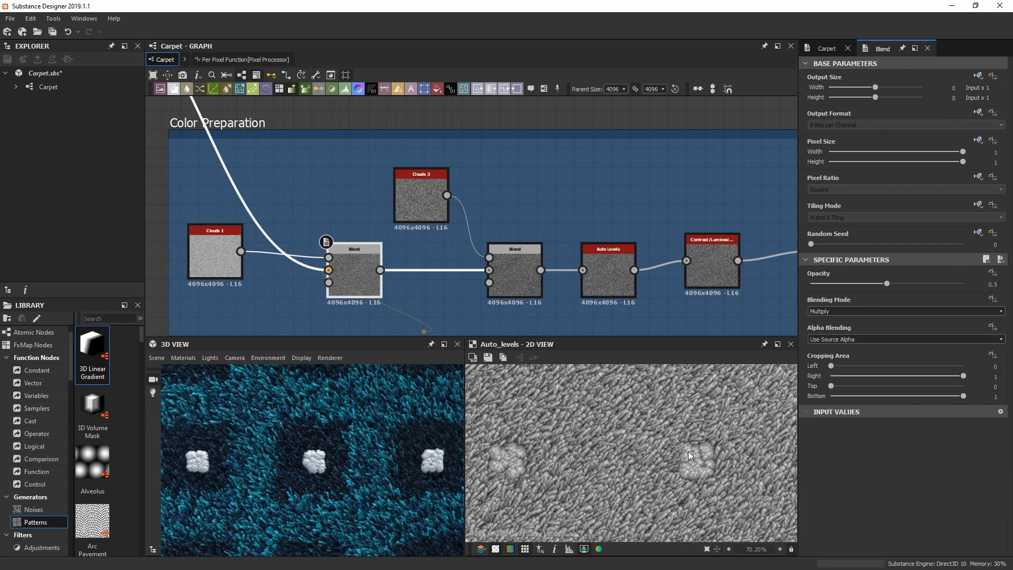
{"action": "scroll", "coordinate": [688, 451], "scroll_direction": "up", "scroll_amount": 3}
{"action": "middle_click_drag", "start_coordinate": [688, 451], "coordinate": [640, 439]}
{"action": "scroll", "coordinate": [688, 467], "scroll_direction": "down", "scroll_amount": 3}
{"action": "scroll", "coordinate": [664, 244], "scroll_direction": "down", "scroll_amount": 2}
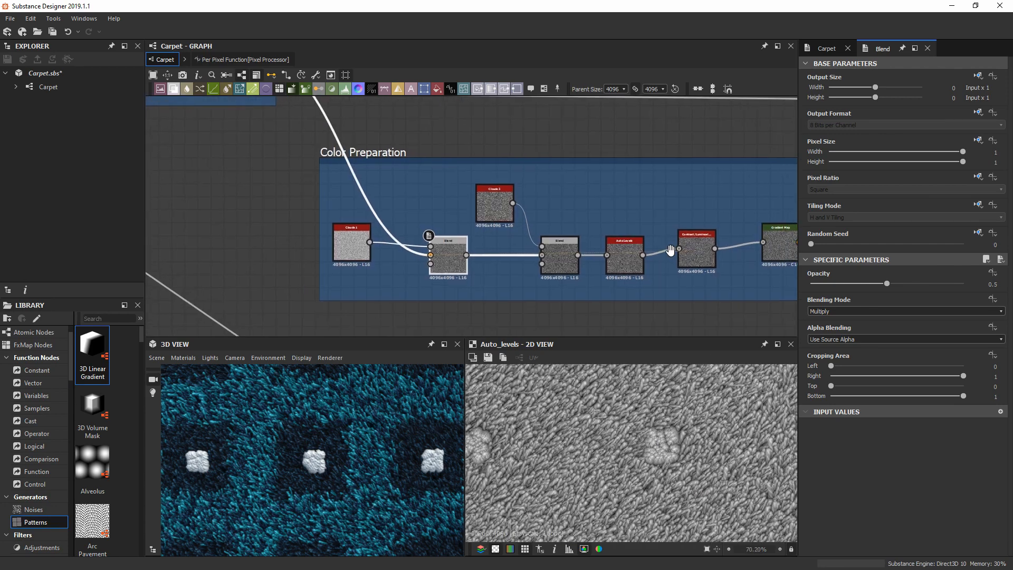
Preview the Clouds 1 and Clouds 3 noises that add variation to the color preparation
{"action": "middle_click_drag", "start_coordinate": [669, 250], "coordinate": [608, 251]}
{"action": "scroll", "coordinate": [615, 248], "scroll_direction": "up", "scroll_amount": 1}
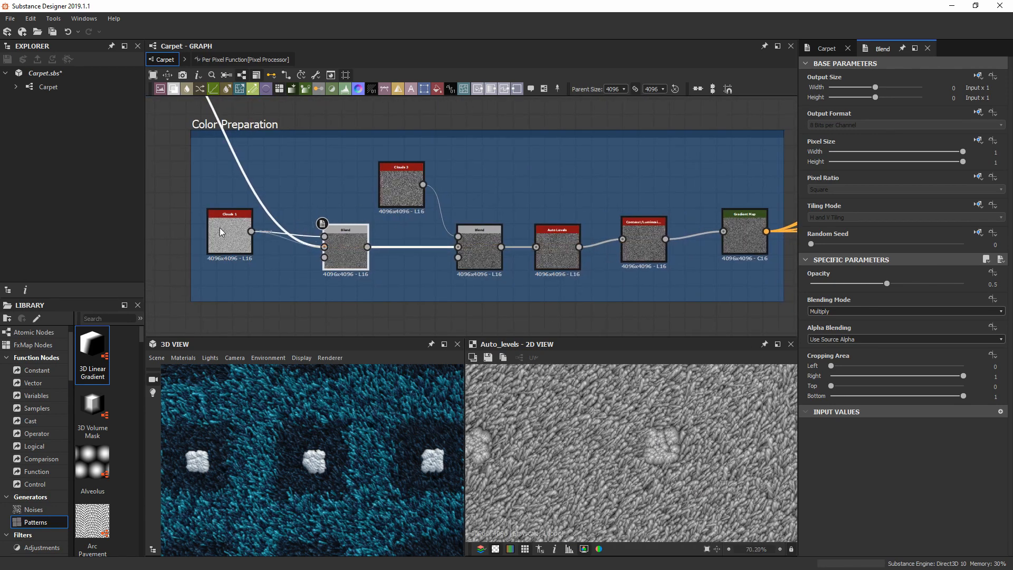
{"action": "double_click", "coordinate": [220, 227]}
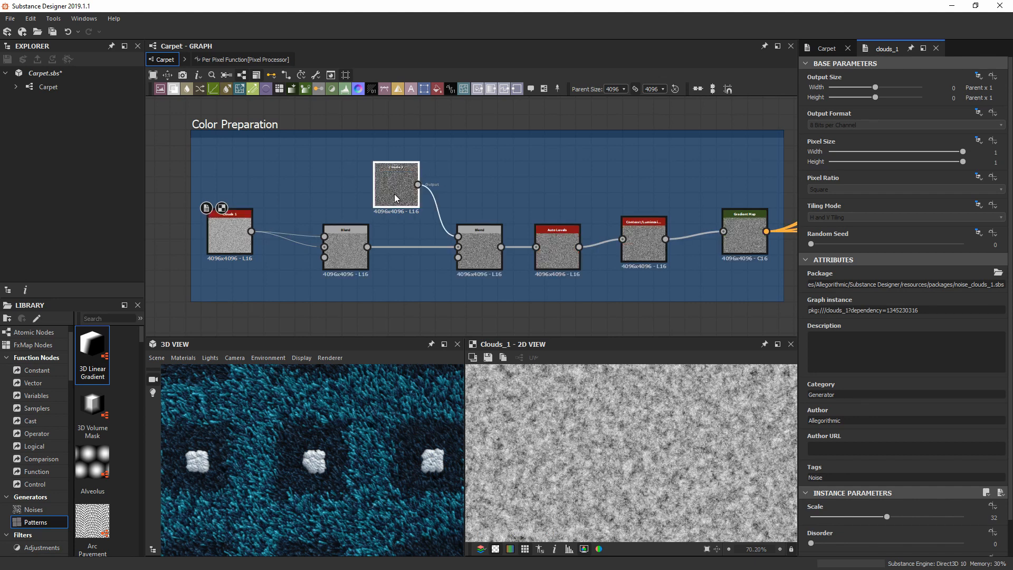
{"action": "double_click", "coordinate": [394, 195]}
{"action": "scroll", "coordinate": [394, 185], "scroll_direction": "up", "scroll_amount": 3}
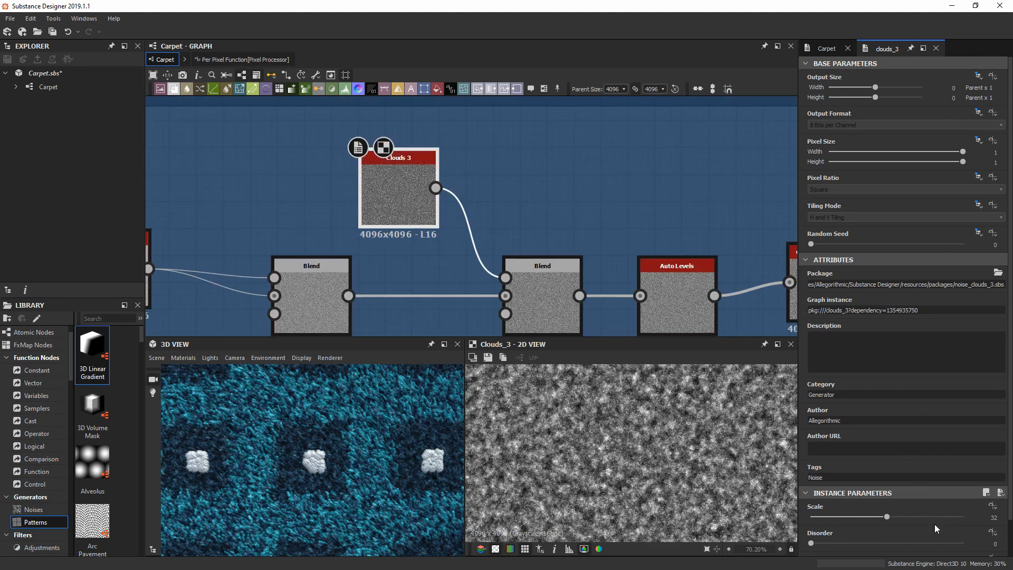
Preview the Gradient Map at the end of Color Preparation and inspect its fibre detail
{"action": "middle_click_drag", "start_coordinate": [593, 278], "coordinate": [335, 237]}
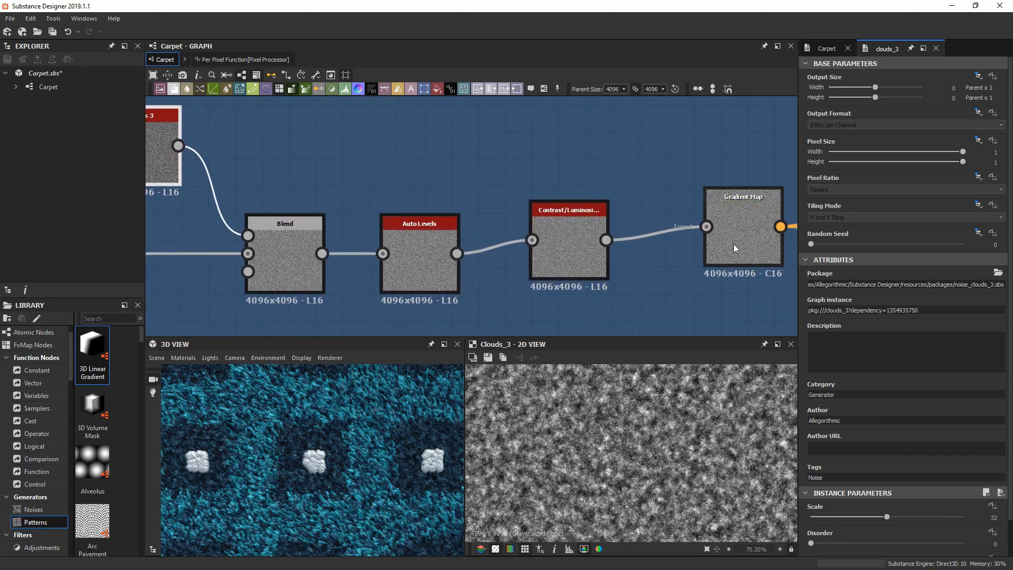
{"action": "double_click", "coordinate": [729, 220]}
{"action": "scroll", "coordinate": [638, 462], "scroll_direction": "up", "scroll_amount": 10}
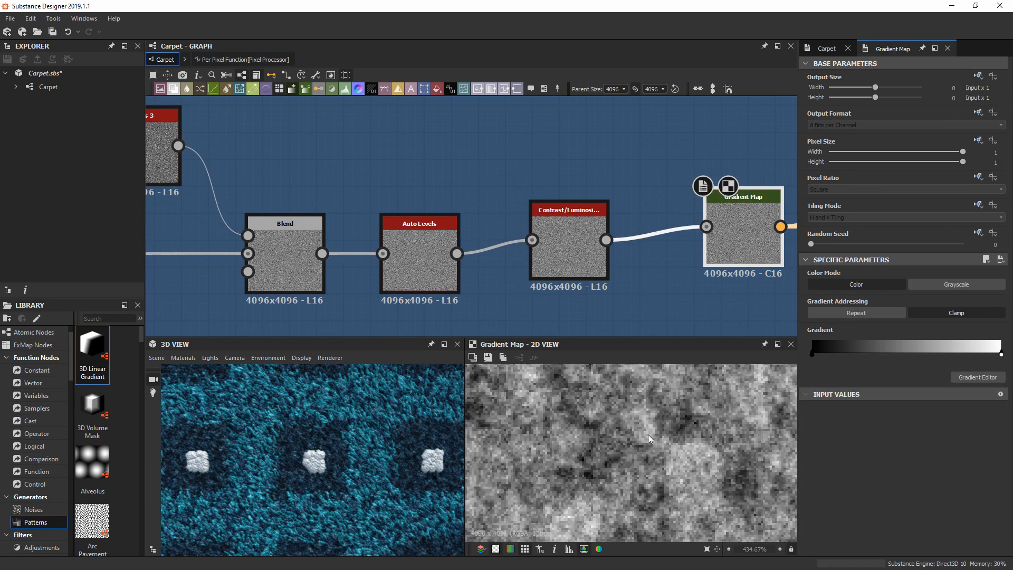
{"action": "middle_click_drag", "start_coordinate": [547, 248], "coordinate": [555, 182]}
{"action": "scroll", "coordinate": [467, 236], "scroll_direction": "down", "scroll_amount": 2}
{"action": "scroll", "coordinate": [608, 392], "scroll_direction": "down", "scroll_amount": 4}
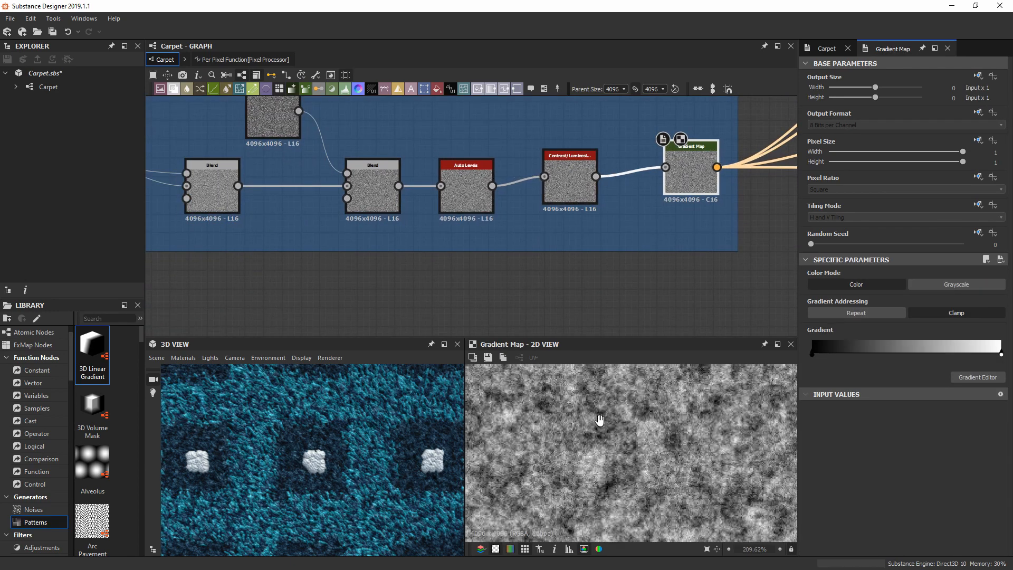
Trace back from the Gradient Map by previewing the Contrast/Luminosity, Auto Levels and Add Sub Blend nodes
{"action": "left_click", "coordinate": [562, 188]}
{"action": "double_click", "coordinate": [488, 194]}
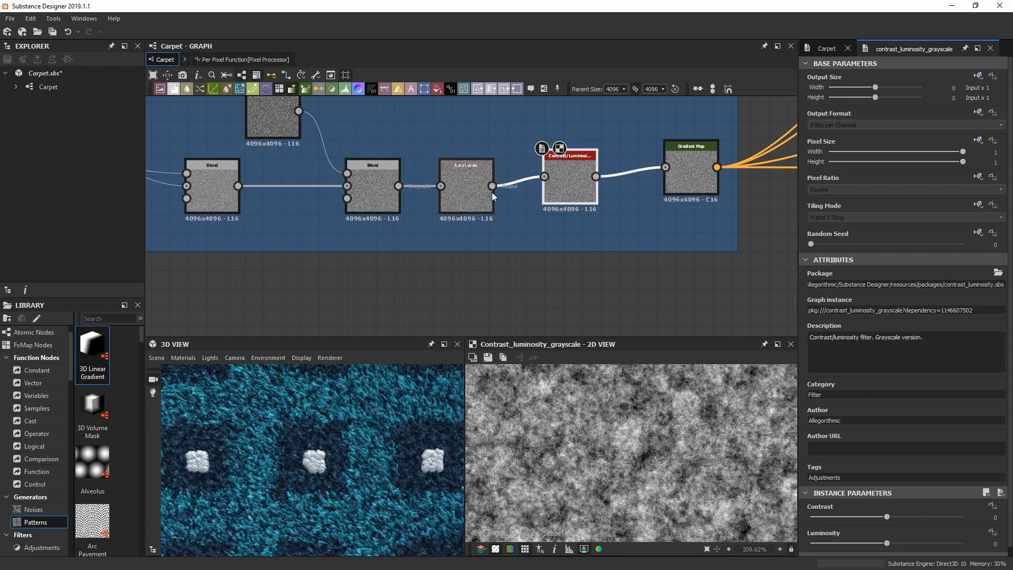
{"action": "double_click", "coordinate": [376, 194]}
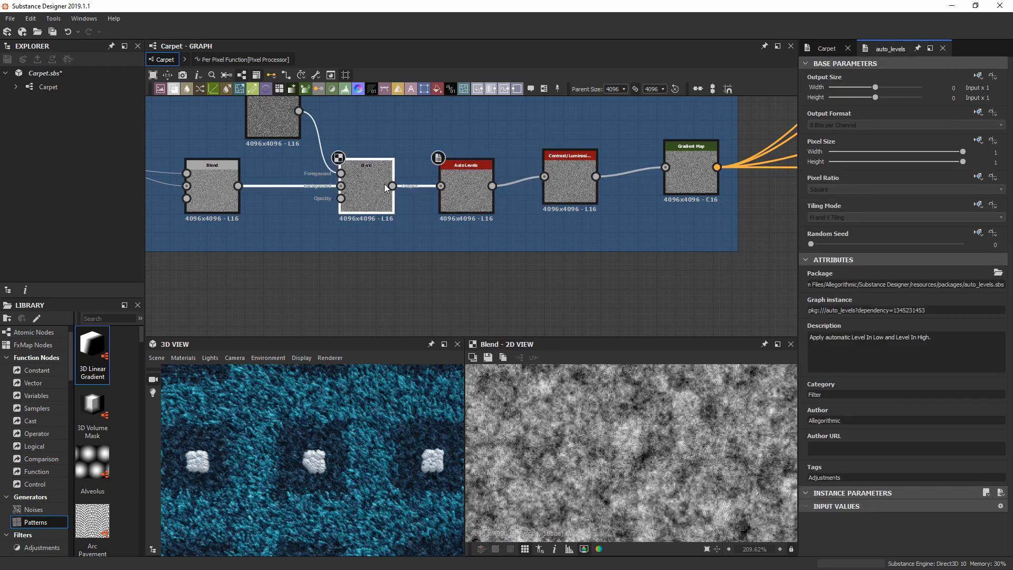
Undo the accidental node moves and the rewiring of the first Blend's background input in the Color Preparation frame
{"action": "middle_click_drag", "start_coordinate": [377, 194], "coordinate": [501, 207]}
{"action": "scroll", "coordinate": [426, 270], "scroll_direction": "down", "scroll_amount": 2}
{"action": "middle_click_drag", "start_coordinate": [384, 169], "coordinate": [448, 237]}
{"action": "left_click", "coordinate": [422, 199]}
{"action": "key", "text": "ctrl+z"}
{"action": "key", "text": "ctrl+z"}
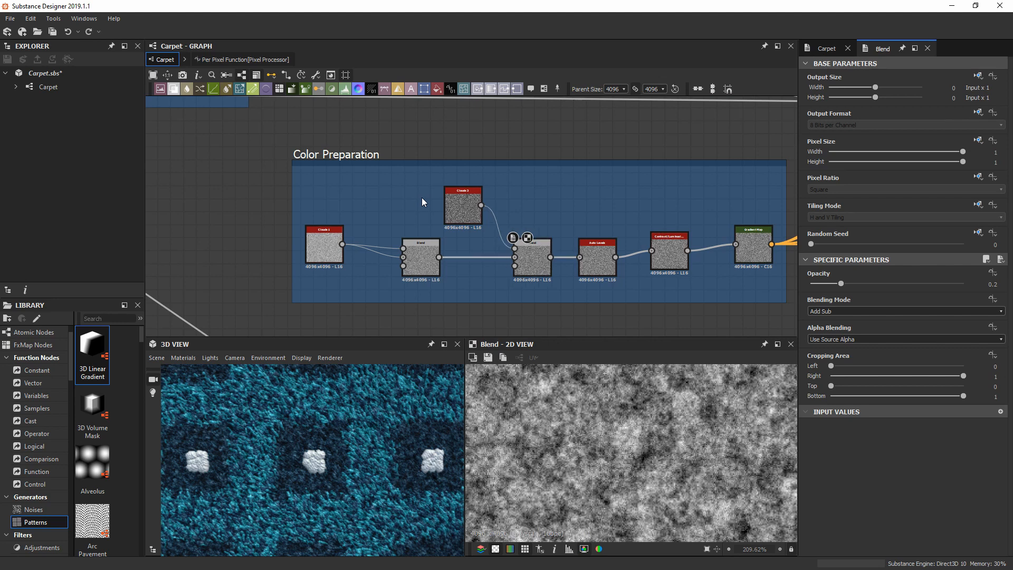
{"action": "key", "text": "ctrl+z"}
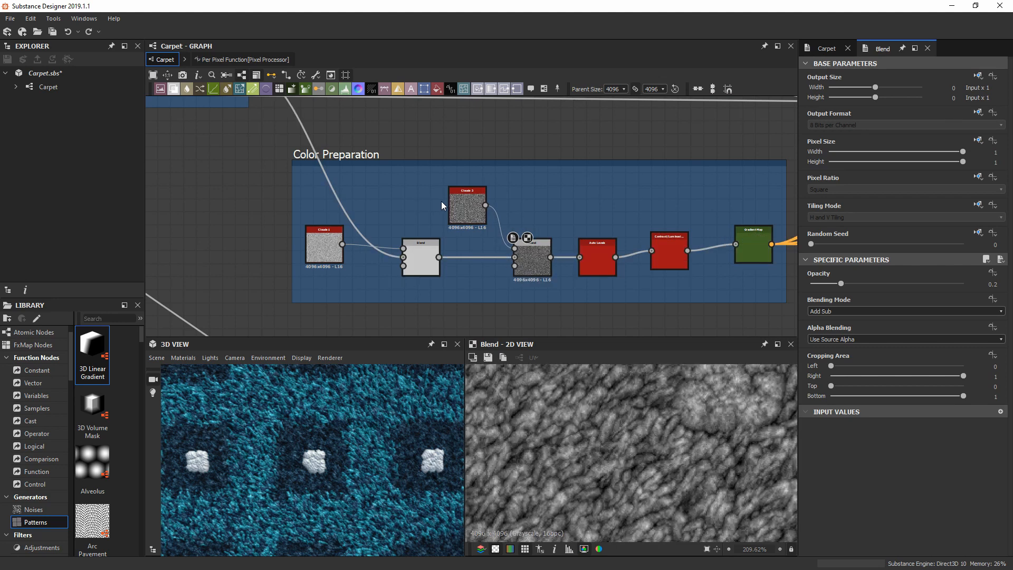
Preview the Gradient Map again and check for the curvature-based fibre detail in the 2D view
{"action": "middle_click_drag", "start_coordinate": [785, 224], "coordinate": [565, 255]}
{"action": "scroll", "coordinate": [565, 259], "scroll_direction": "up", "scroll_amount": 2}
{"action": "left_click", "coordinate": [506, 283]}
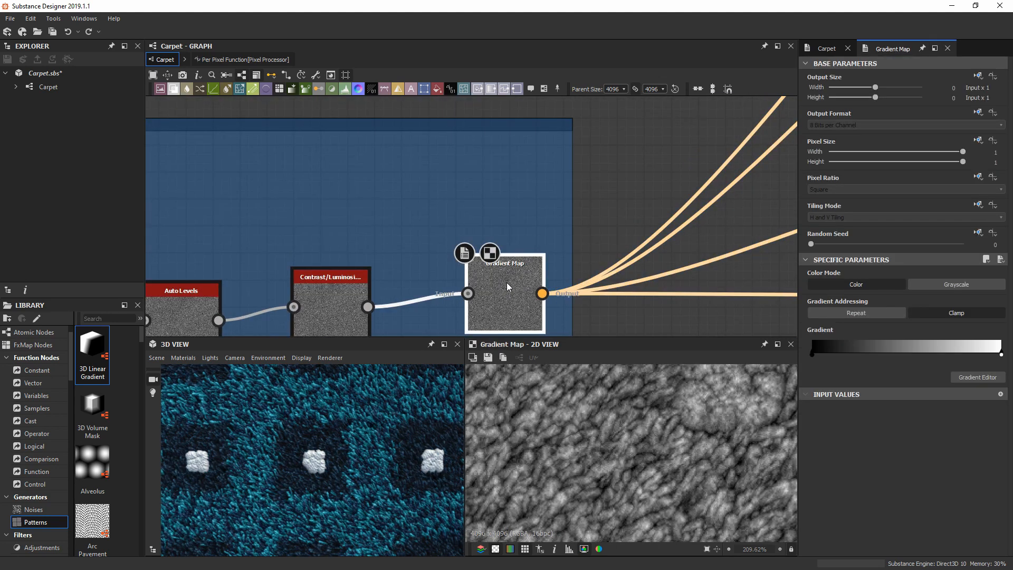
{"action": "middle_click_drag", "start_coordinate": [507, 283], "coordinate": [531, 228]}
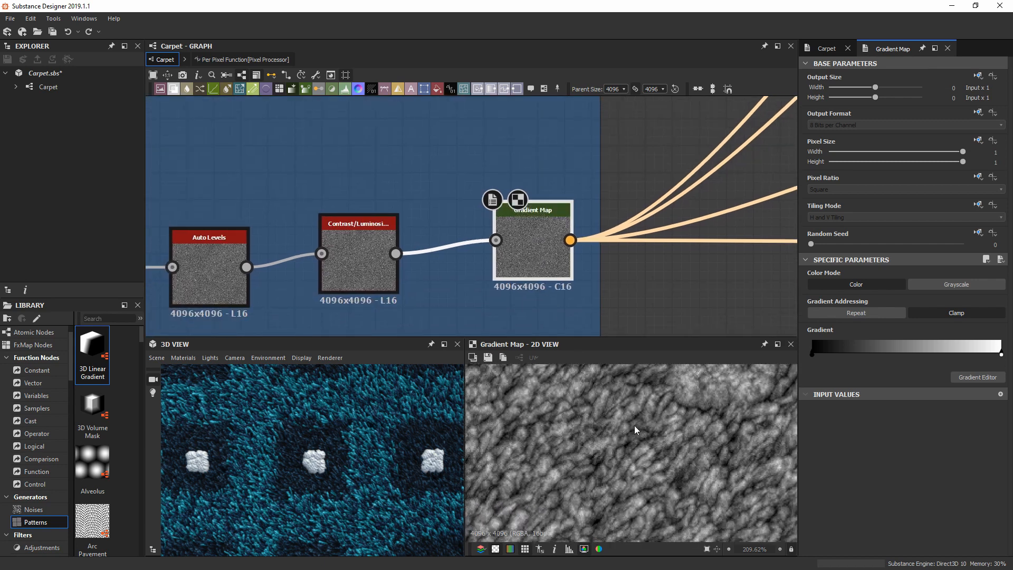
{"action": "scroll", "coordinate": [598, 455], "scroll_direction": "down", "scroll_amount": 3}
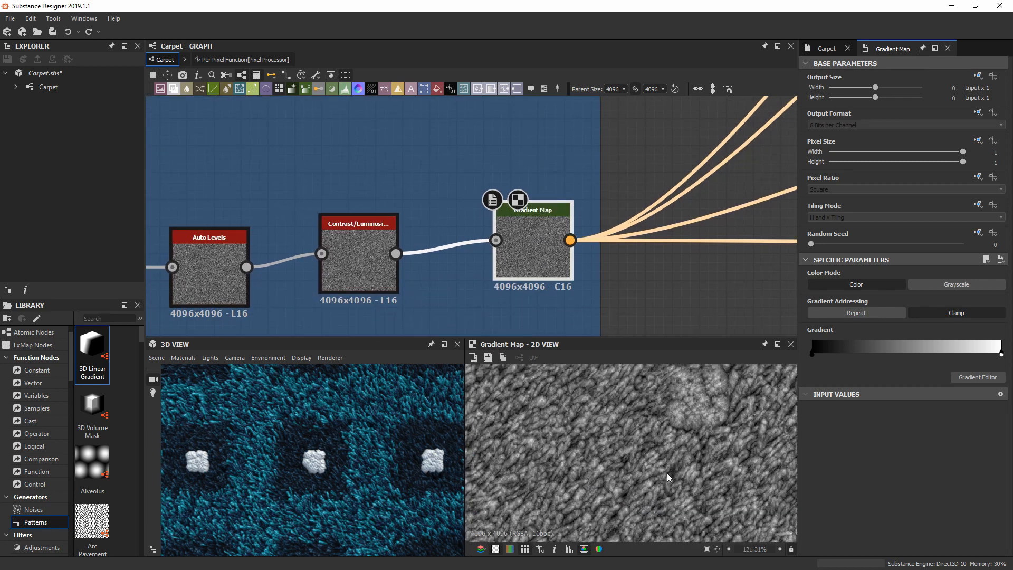
Follow the Gradient Map's output into the Color frame and preview the lower dark blue Add Sub Blend it feeds
{"action": "scroll", "coordinate": [667, 473], "scroll_direction": "up", "scroll_amount": 3}
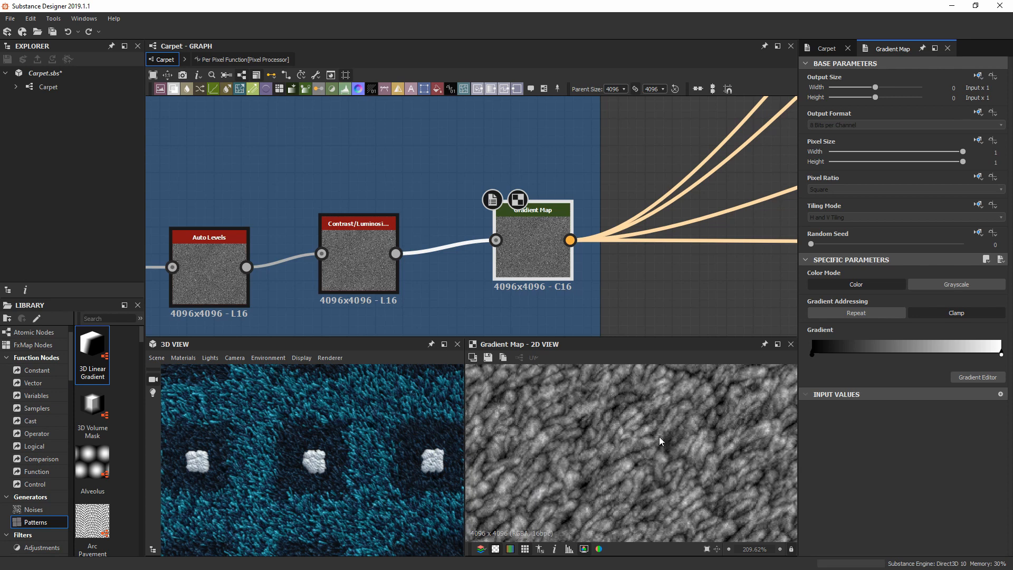
{"action": "scroll", "coordinate": [718, 210], "scroll_direction": "down", "scroll_amount": 3}
{"action": "middle_click_drag", "start_coordinate": [724, 145], "coordinate": [400, 242]}
{"action": "scroll", "coordinate": [497, 152], "scroll_direction": "up", "scroll_amount": 1}
{"action": "middle_click_drag", "start_coordinate": [499, 155], "coordinate": [492, 219]}
{"action": "middle_click_drag", "start_coordinate": [569, 217], "coordinate": [533, 217]}
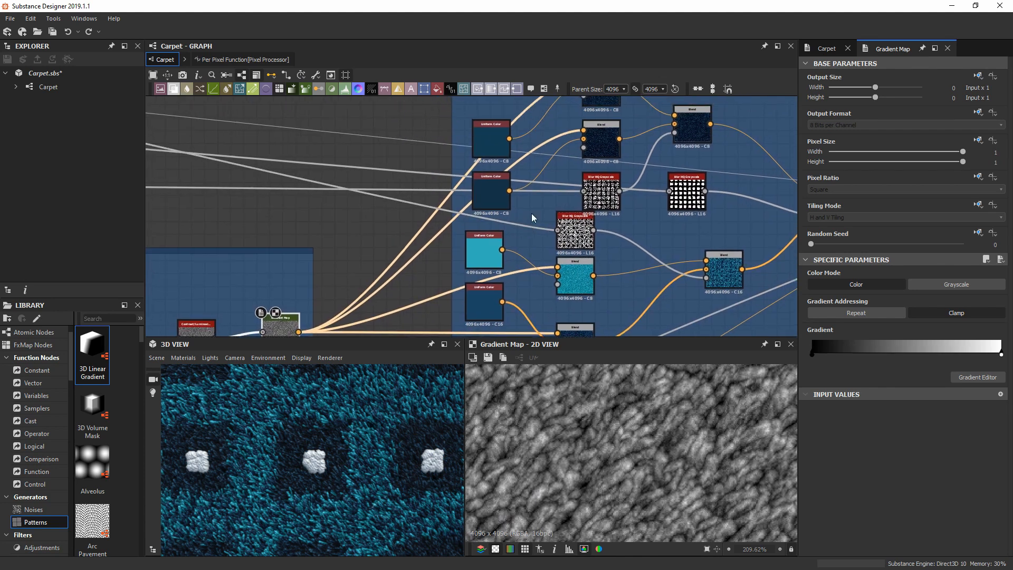
{"action": "middle_click_drag", "start_coordinate": [511, 302], "coordinate": [511, 228]}
{"action": "scroll", "coordinate": [547, 266], "scroll_direction": "up", "scroll_amount": 2}
{"action": "left_click", "coordinate": [583, 272]}
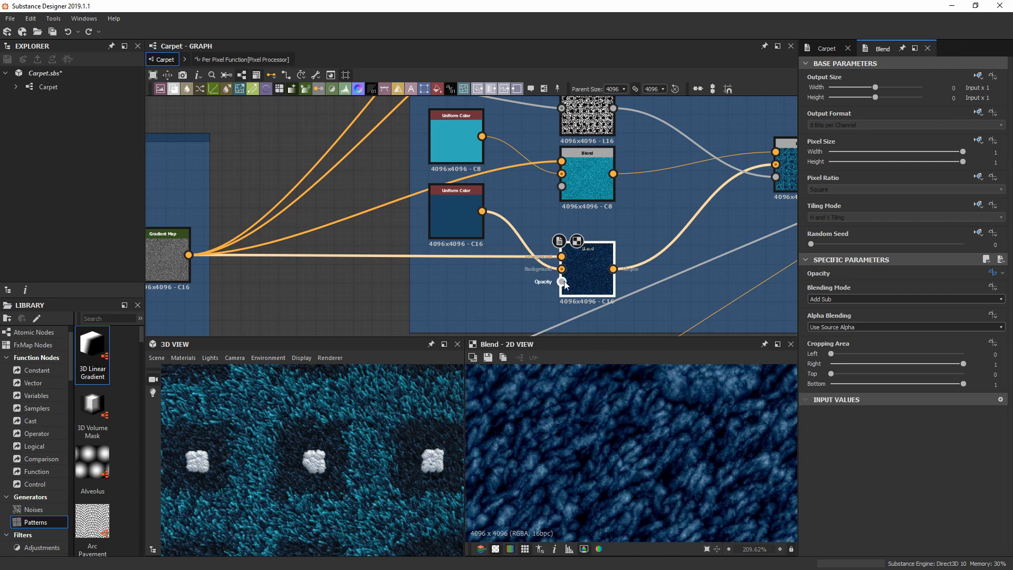
{"action": "scroll", "coordinate": [597, 285], "scroll_direction": "down", "scroll_amount": 3}
{"action": "middle_click_drag", "start_coordinate": [578, 274], "coordinate": [571, 235]}
{"action": "scroll", "coordinate": [549, 182], "scroll_direction": "up", "scroll_amount": 3}
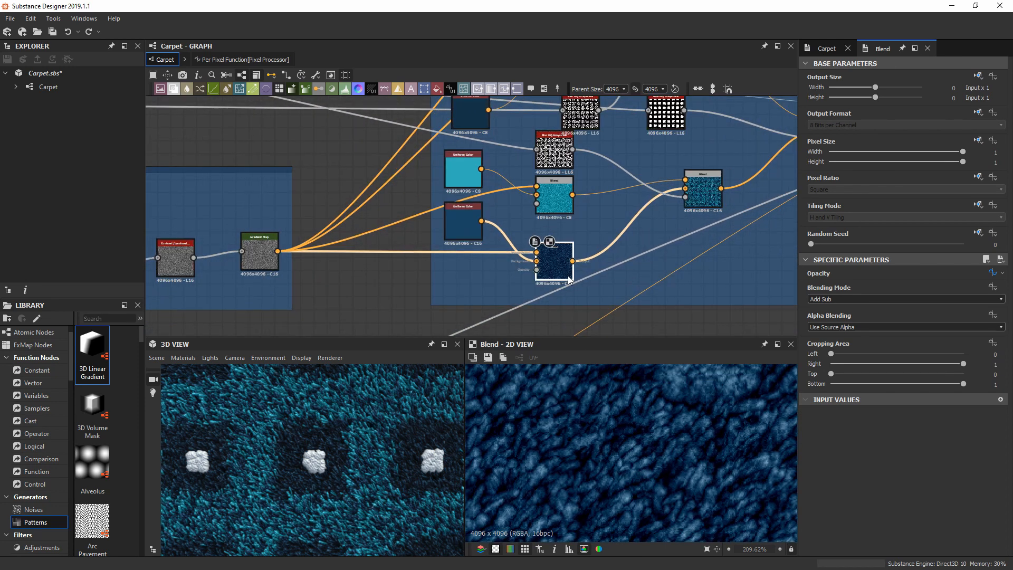
Preview the turquoise Add Sub Blend and the turquoise Uniform Color that supplies its background
{"action": "left_click", "coordinate": [553, 168]}
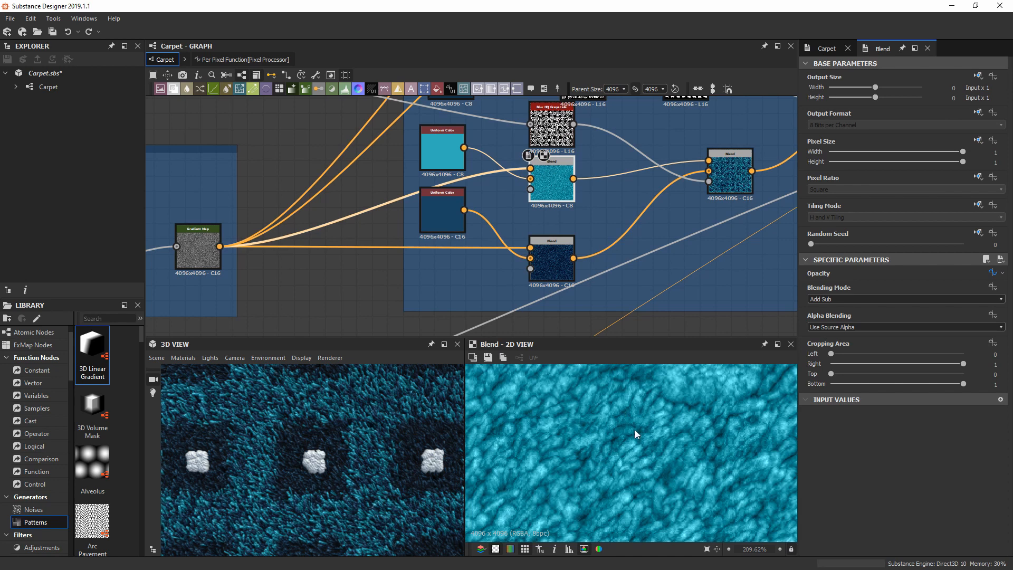
{"action": "middle_click_drag", "start_coordinate": [626, 233], "coordinate": [619, 259]}
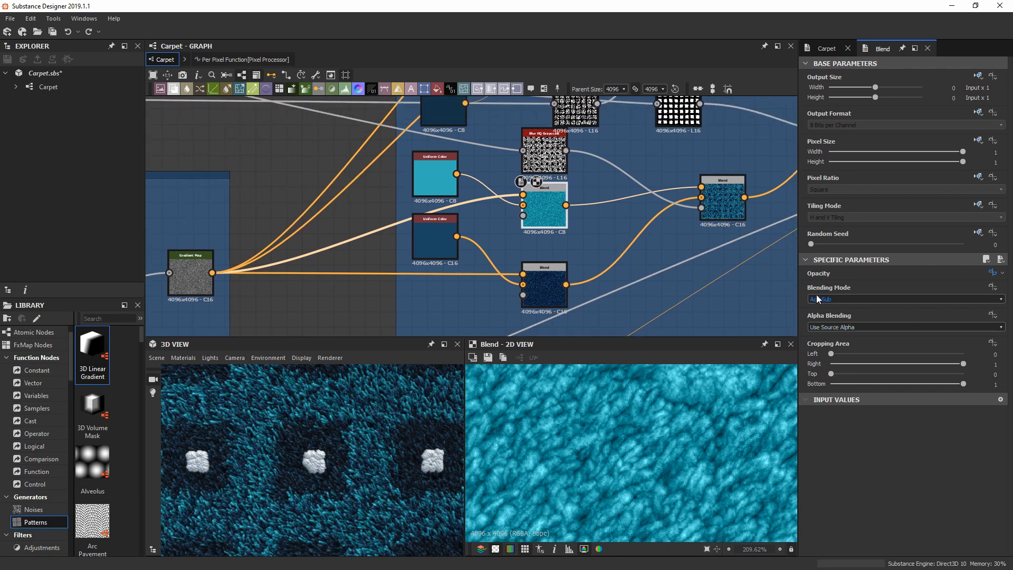
{"action": "double_click", "coordinate": [441, 175]}
{"action": "left_click_drag", "start_coordinate": [563, 217], "coordinate": [565, 222]}
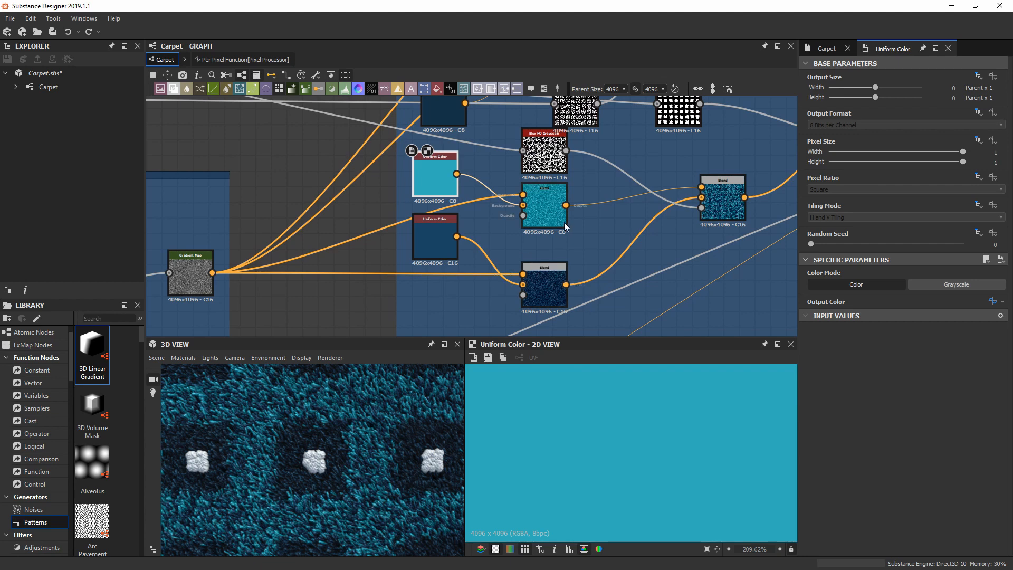
{"action": "double_click", "coordinate": [553, 208]}
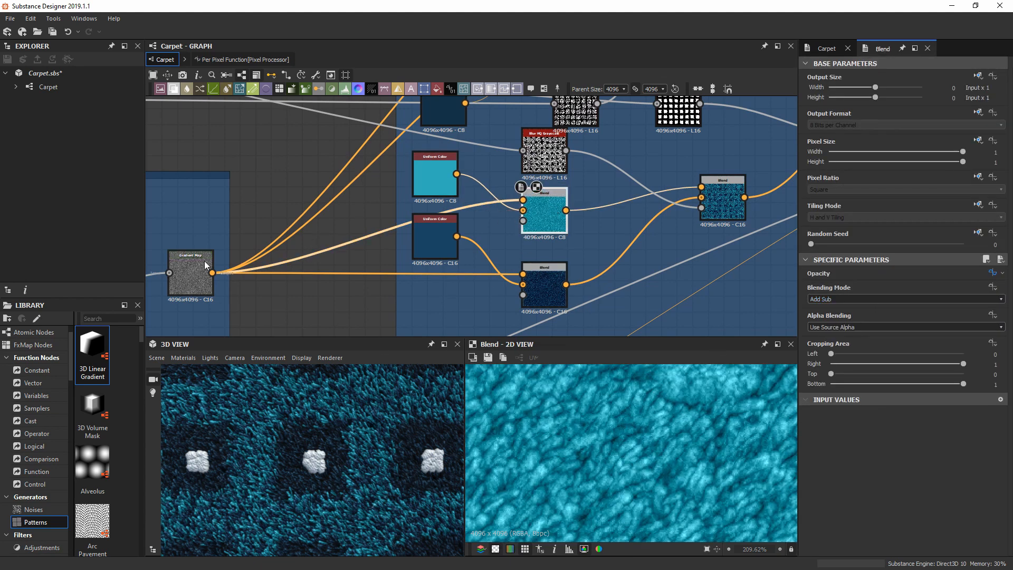
Preview the two dark blue Uniform Color nodes in the upper Color frame and compare them with the carpet in the 3D view
{"action": "middle_click_drag", "start_coordinate": [549, 168], "coordinate": [475, 297]}
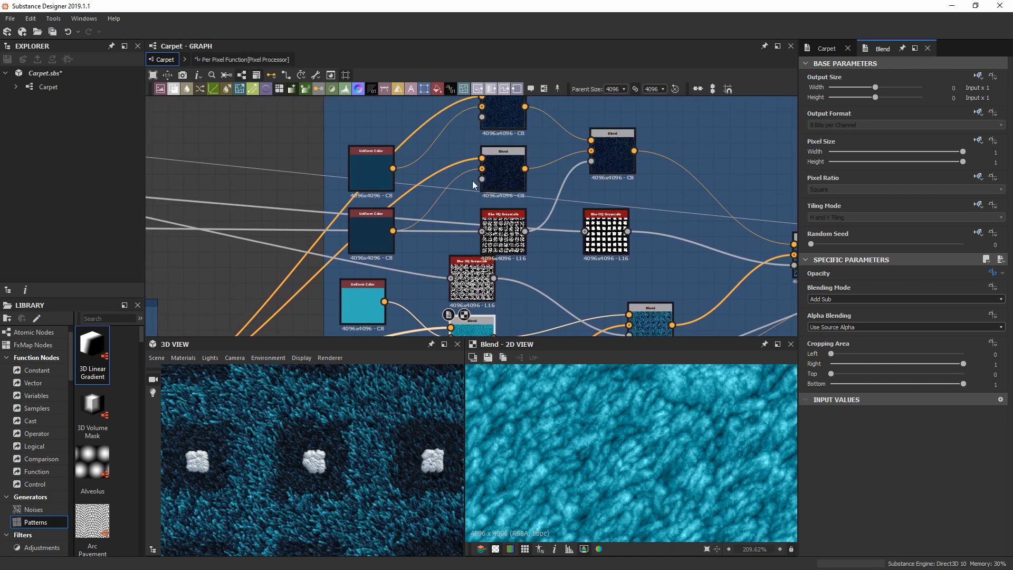
{"action": "middle_click_drag", "start_coordinate": [465, 108], "coordinate": [460, 150]}
{"action": "scroll", "coordinate": [328, 460], "scroll_direction": "up", "scroll_amount": 5}
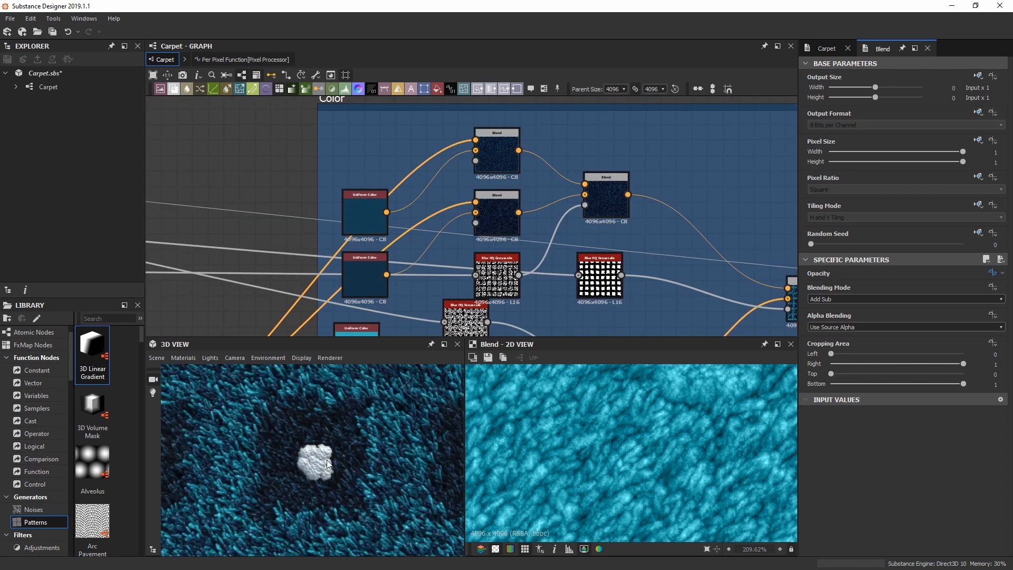
{"action": "left_click", "coordinate": [361, 225]}
{"action": "double_click", "coordinate": [360, 221]}
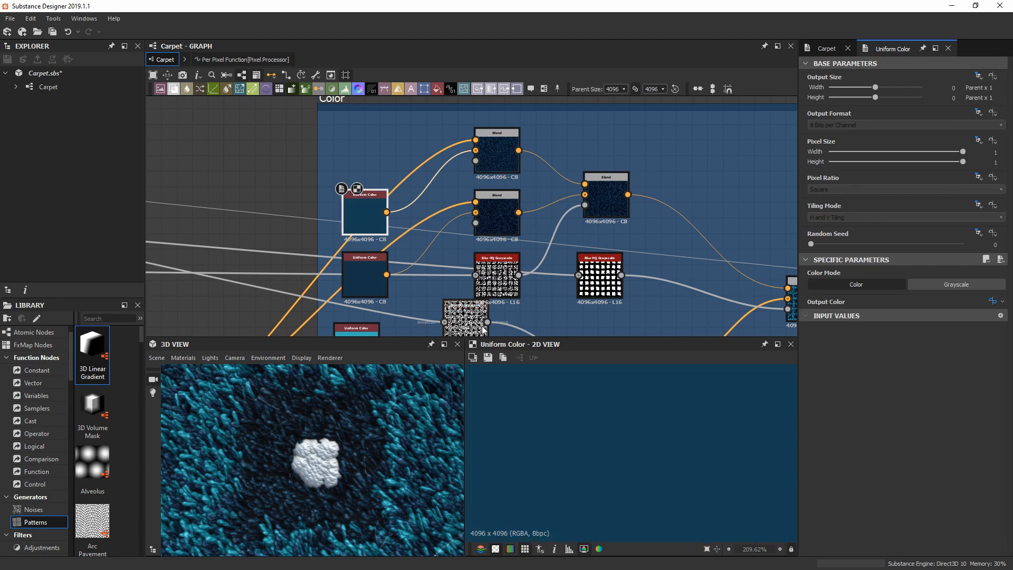
{"action": "double_click", "coordinate": [366, 273]}
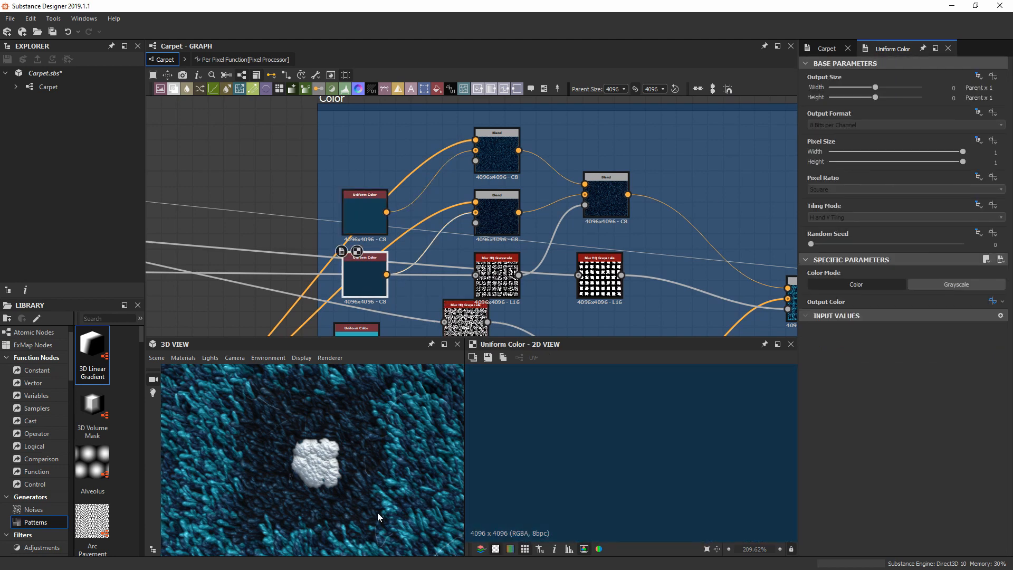
{"action": "scroll", "coordinate": [378, 498], "scroll_direction": "down", "scroll_amount": 10}
{"action": "scroll", "coordinate": [379, 485], "scroll_direction": "up", "scroll_amount": 5}
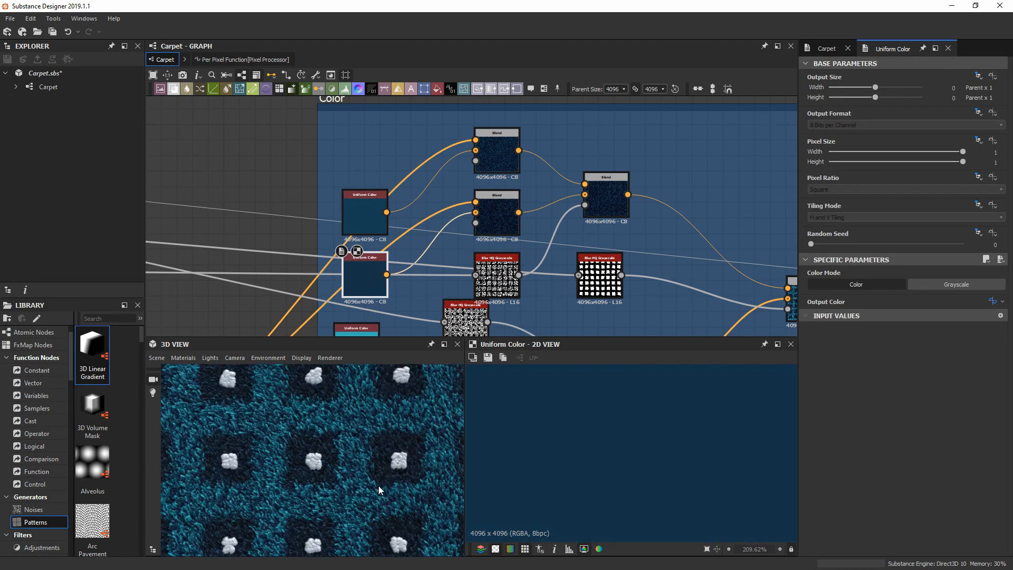
{"action": "scroll", "coordinate": [378, 486], "scroll_direction": "up", "scroll_amount": 6}
Preview the Copy Blend that combines the two dark blue fibre variations and inspect its color variation
{"action": "middle_click_drag", "start_coordinate": [489, 211], "coordinate": [457, 201]}
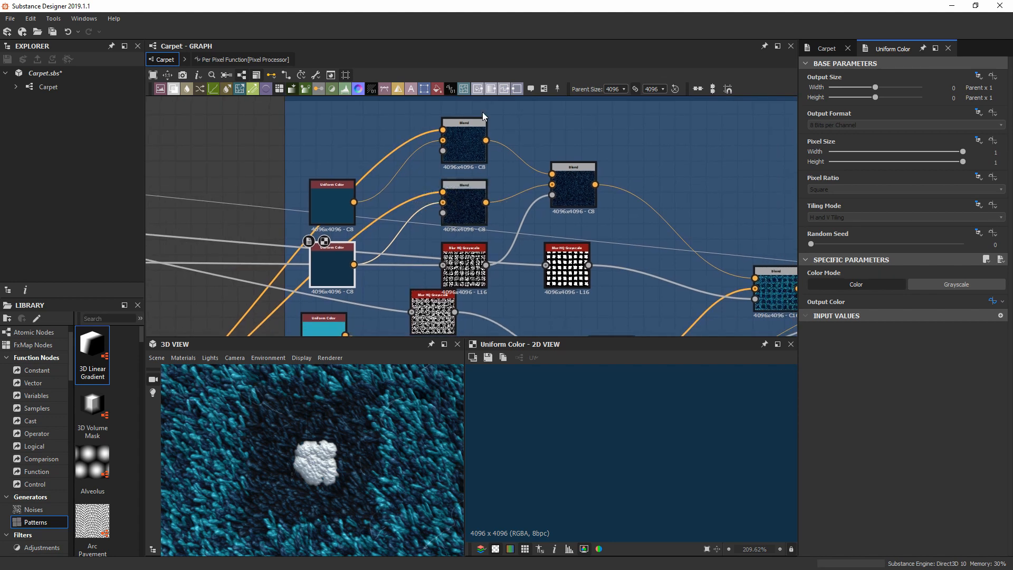
{"action": "double_click", "coordinate": [579, 172]}
{"action": "scroll", "coordinate": [585, 436], "scroll_direction": "down", "scroll_amount": 5}
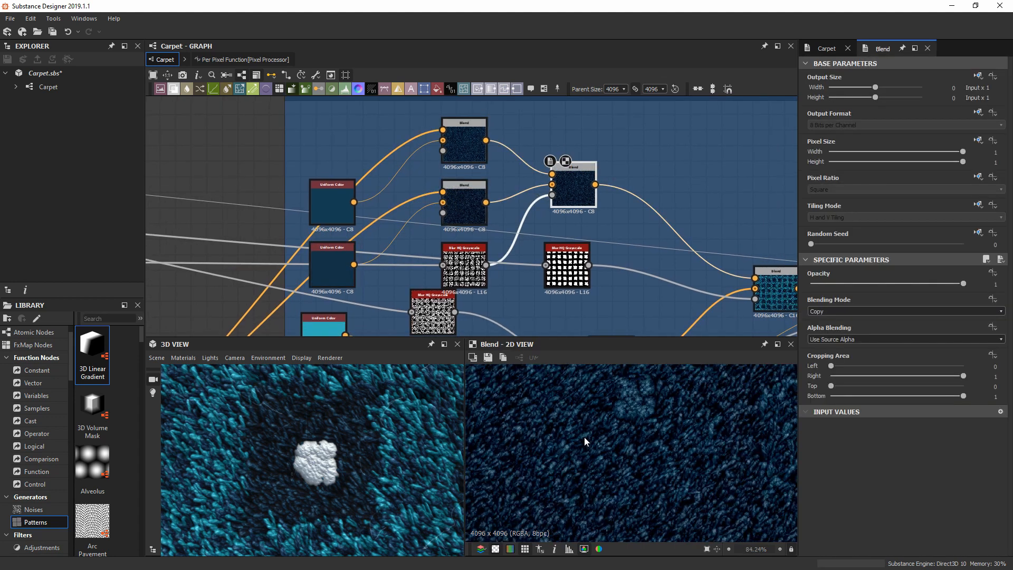
{"action": "middle_click_drag", "start_coordinate": [593, 441], "coordinate": [621, 424]}
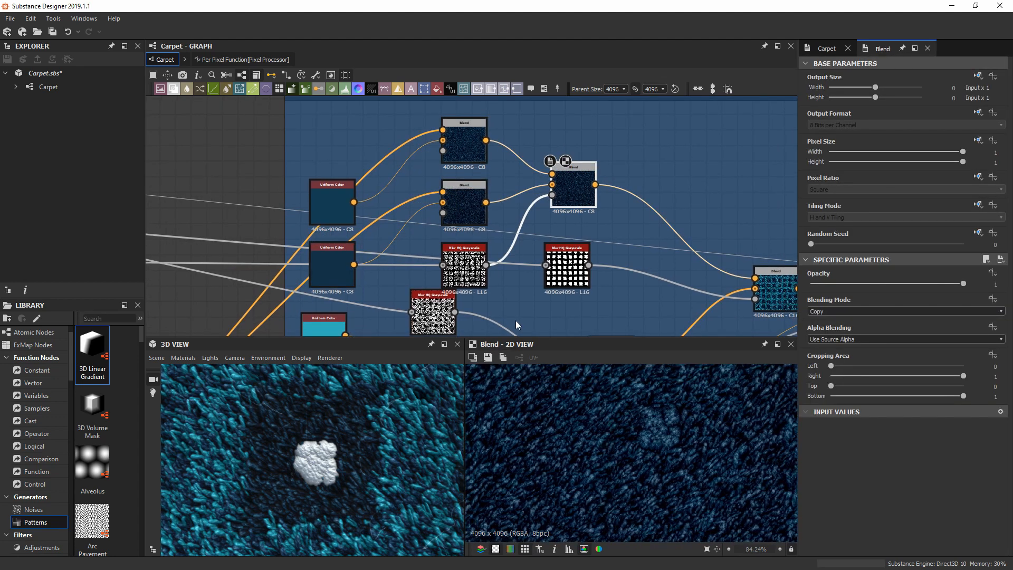
Align the dark blue Copy Blend with the turquoise-and-blue Copy Blend below it, and preview the lower one
{"action": "middle_click_drag", "start_coordinate": [556, 300], "coordinate": [482, 147]}
{"action": "scroll", "coordinate": [548, 158], "scroll_direction": "down", "scroll_amount": 1}
{"action": "middle_click_drag", "start_coordinate": [549, 158], "coordinate": [575, 222]}
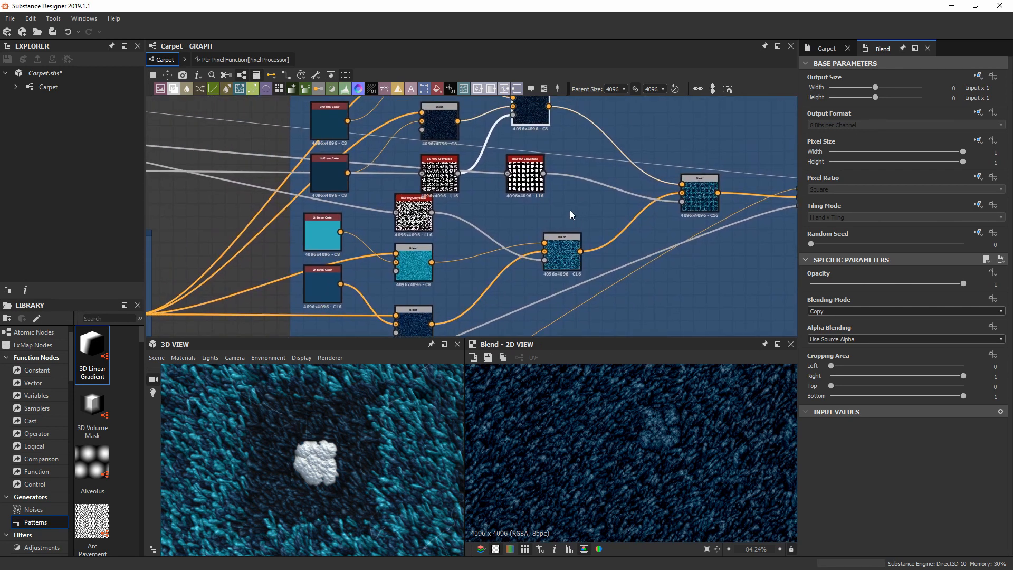
{"action": "middle_click_drag", "start_coordinate": [556, 191], "coordinate": [556, 215]}
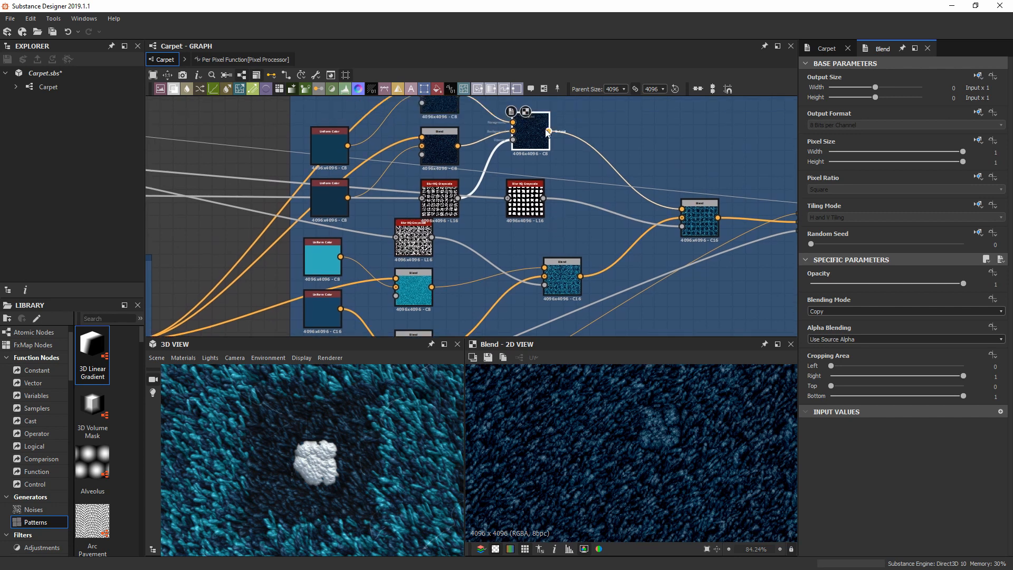
{"action": "left_click_drag", "start_coordinate": [534, 122], "coordinate": [559, 135]}
{"action": "left_click_drag", "start_coordinate": [564, 280], "coordinate": [559, 278]}
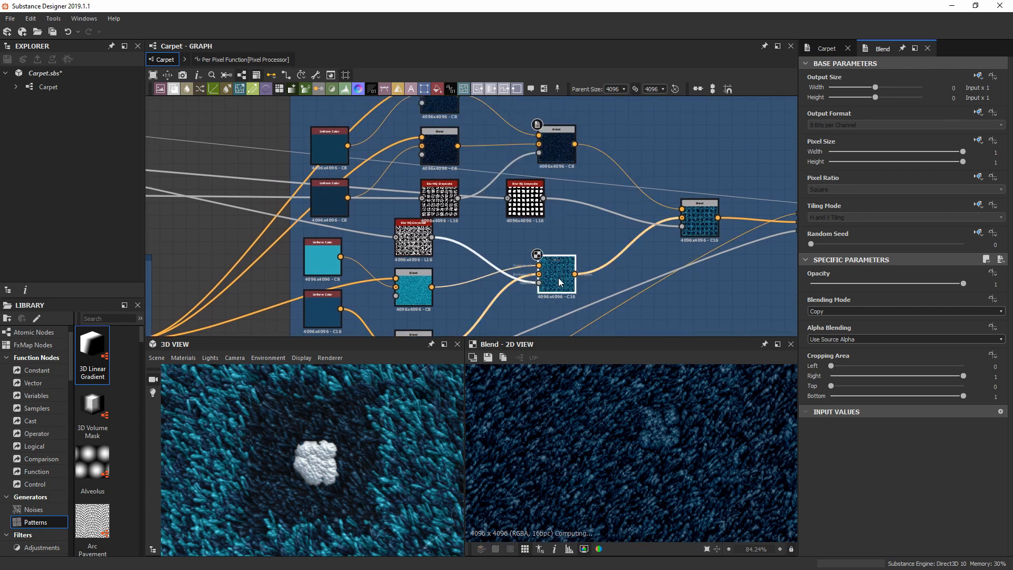
{"action": "double_click", "coordinate": [559, 277]}
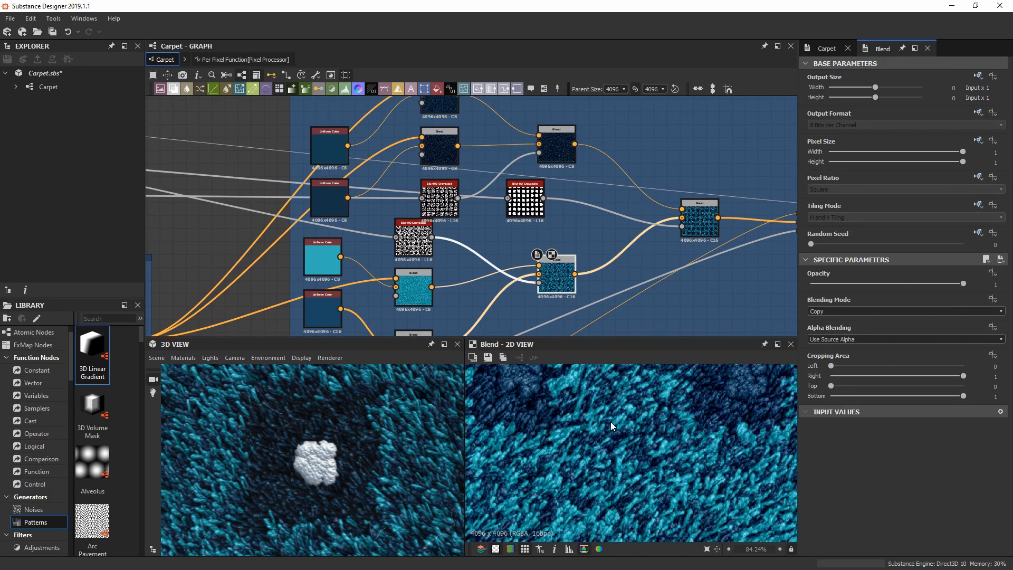
{"action": "scroll", "coordinate": [632, 217], "scroll_direction": "up", "scroll_amount": 4}
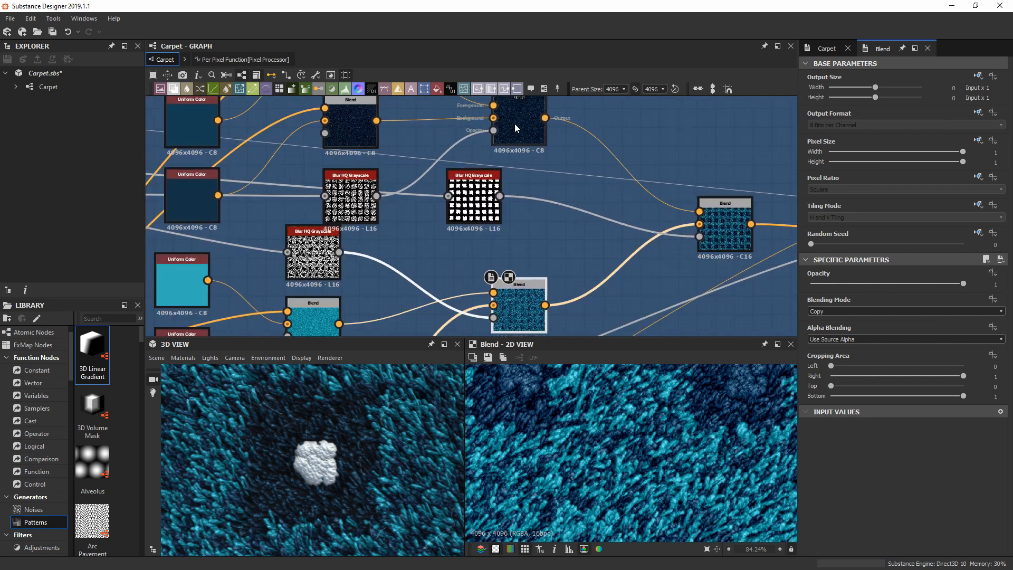
Preview the Blur HQ Grayscale mask of large squares and the Copy Blend that uses it as opacity
{"action": "middle_click_drag", "start_coordinate": [504, 214], "coordinate": [449, 207]}
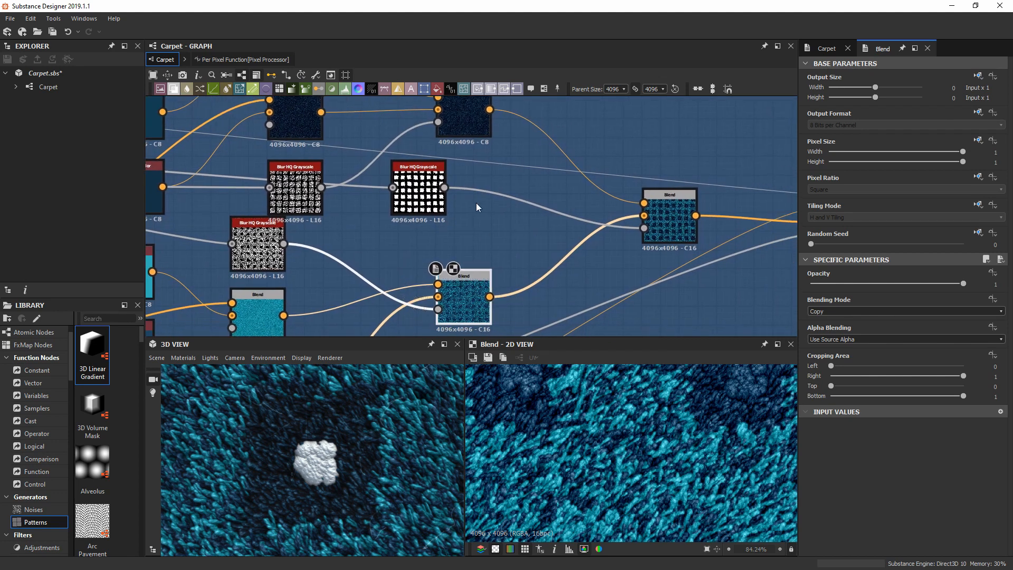
{"action": "double_click", "coordinate": [443, 203]}
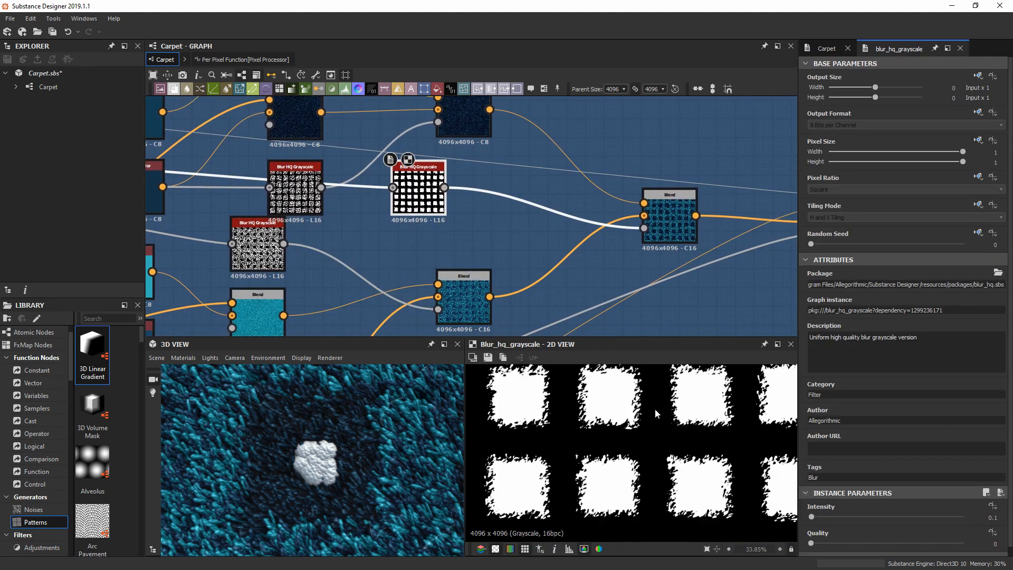
{"action": "middle_click_drag", "start_coordinate": [669, 221], "coordinate": [538, 225]}
{"action": "left_click", "coordinate": [538, 227]}
{"action": "double_click", "coordinate": [537, 224]}
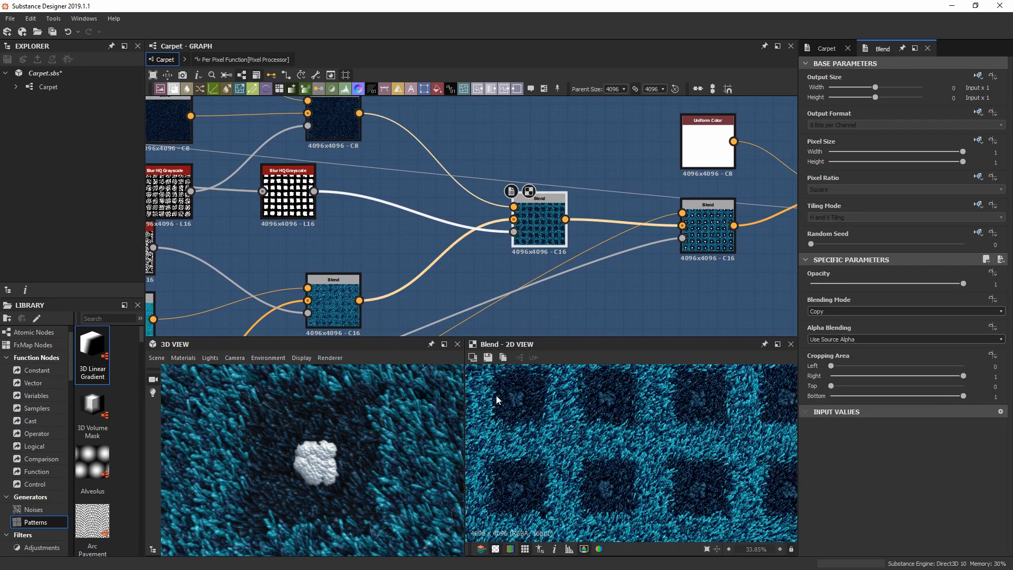
{"action": "scroll", "coordinate": [695, 422], "scroll_direction": "up", "scroll_amount": 2}
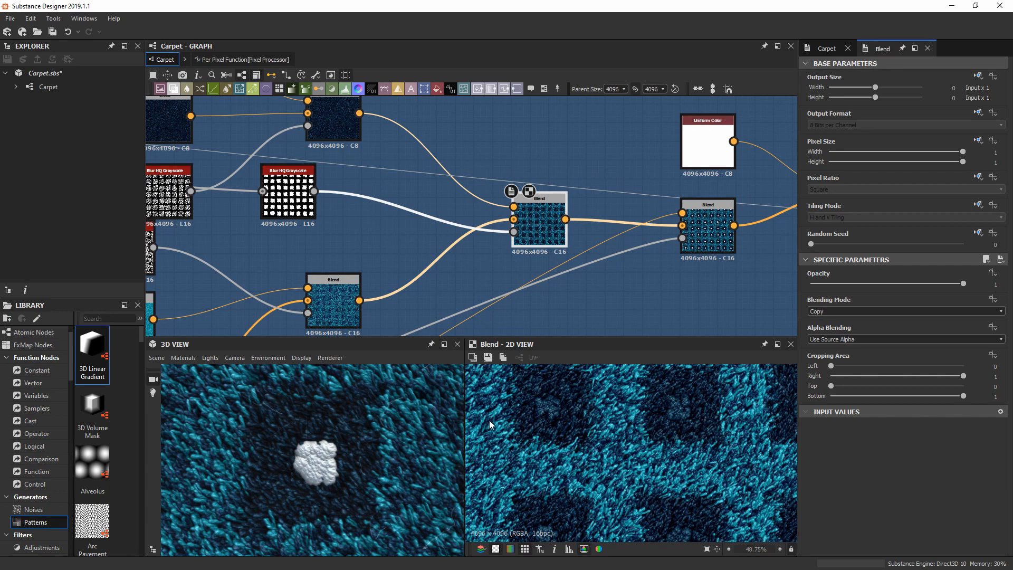
Preview the following Copy Blend in the Color frame and inspect the white plush color up close
{"action": "scroll", "coordinate": [636, 256], "scroll_direction": "down", "scroll_amount": 4}
{"action": "middle_click_drag", "start_coordinate": [502, 267], "coordinate": [409, 279]}
{"action": "scroll", "coordinate": [446, 243], "scroll_direction": "down", "scroll_amount": 1}
{"action": "scroll", "coordinate": [477, 250], "scroll_direction": "up", "scroll_amount": 3}
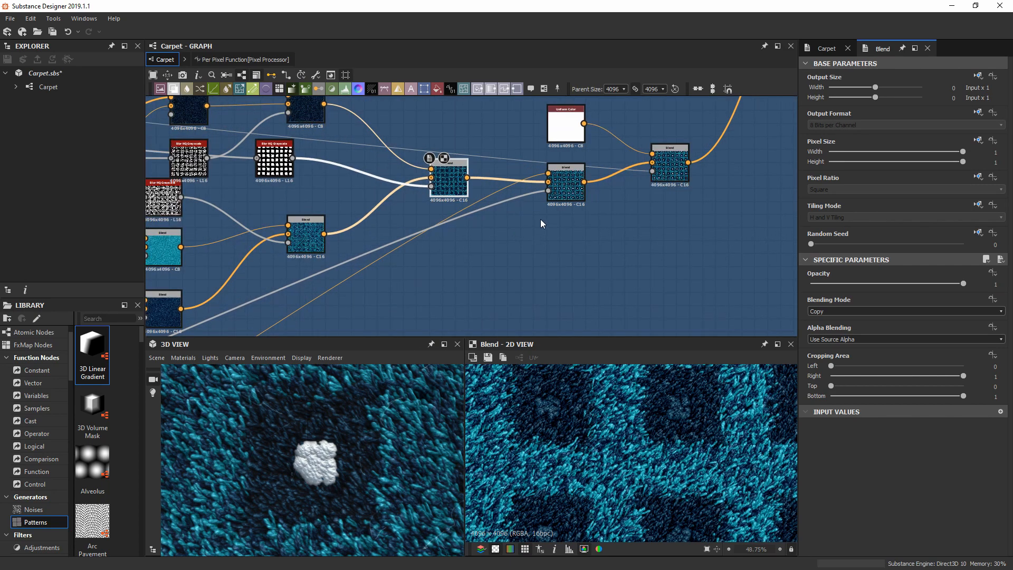
{"action": "left_click", "coordinate": [565, 176]}
{"action": "double_click", "coordinate": [566, 178]}
{"action": "scroll", "coordinate": [590, 422], "scroll_direction": "up", "scroll_amount": 6}
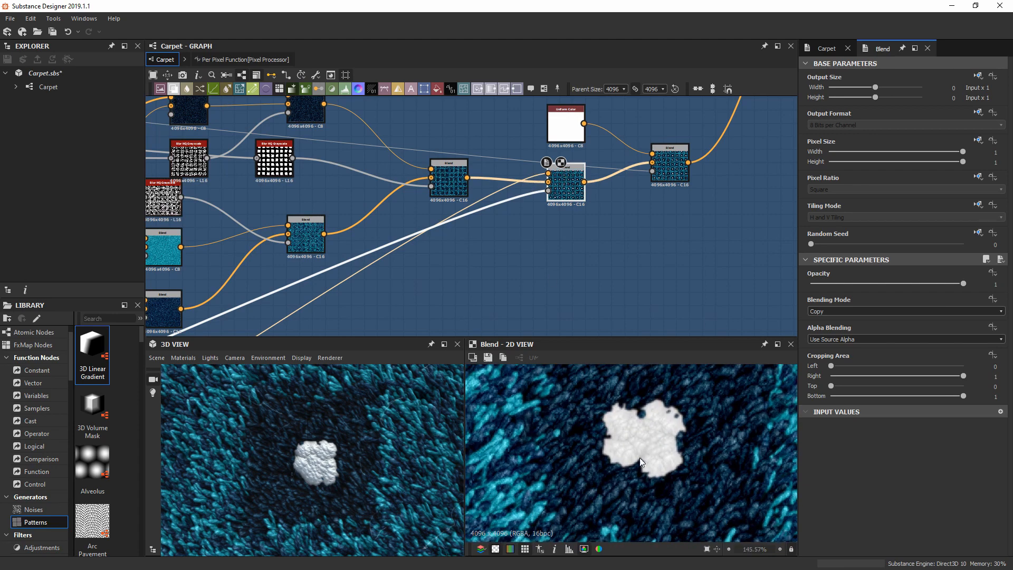
Trace that Blend's opacity mask back to the Plush Color frame and preview the Pixel Processor there
{"action": "scroll", "coordinate": [470, 223], "scroll_direction": "down", "scroll_amount": 4}
{"action": "middle_click_drag", "start_coordinate": [349, 260], "coordinate": [517, 177]}
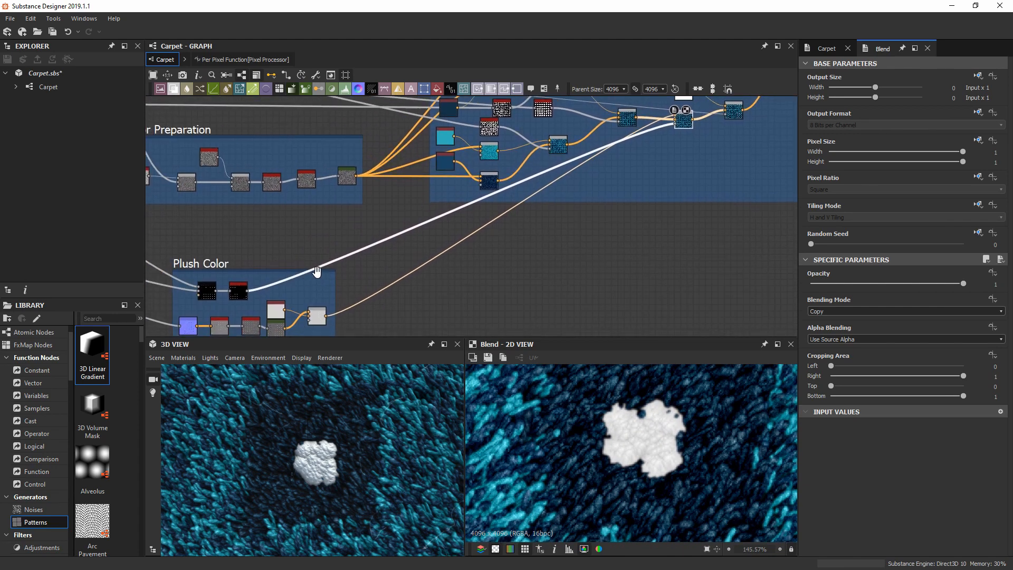
{"action": "middle_click_drag", "start_coordinate": [311, 284], "coordinate": [466, 210]}
{"action": "scroll", "coordinate": [410, 213], "scroll_direction": "up", "scroll_amount": 3}
{"action": "middle_click_drag", "start_coordinate": [365, 266], "coordinate": [426, 255]}
{"action": "scroll", "coordinate": [477, 238], "scroll_direction": "up", "scroll_amount": 2}
{"action": "scroll", "coordinate": [348, 168], "scroll_direction": "up", "scroll_amount": 2}
{"action": "double_click", "coordinate": [348, 167]}
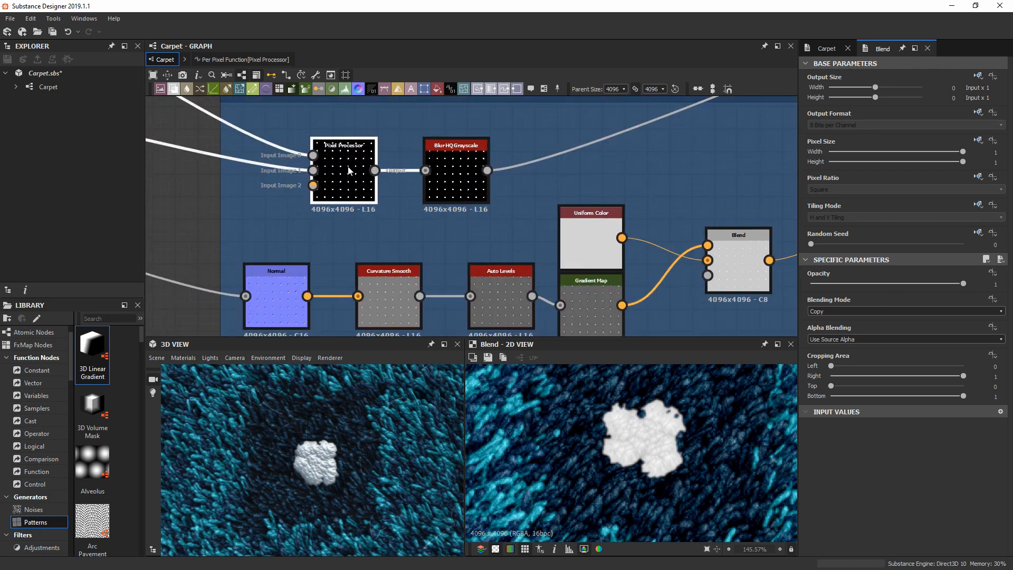
Inspect the Pixel Processor's plush mask shape in the 2D view and its connected image inputs
{"action": "middle_click_drag", "start_coordinate": [352, 165], "coordinate": [508, 195]}
{"action": "scroll", "coordinate": [496, 259], "scroll_direction": "up", "scroll_amount": 2}
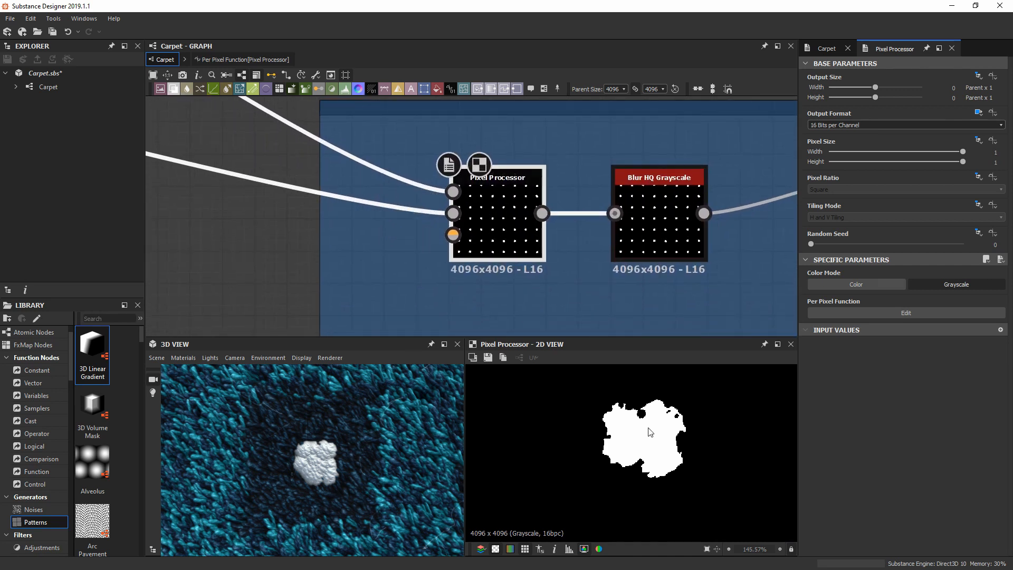
{"action": "scroll", "coordinate": [633, 422], "scroll_direction": "down", "scroll_amount": 3}
{"action": "middle_click_drag", "start_coordinate": [627, 414], "coordinate": [614, 439]}
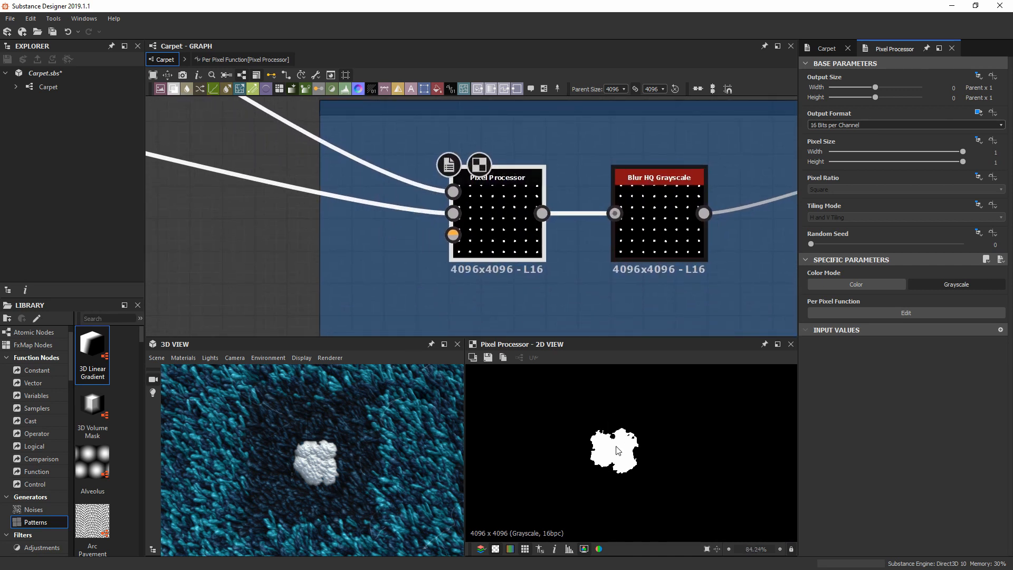
{"action": "scroll", "coordinate": [626, 443], "scroll_direction": "up", "scroll_amount": 3}
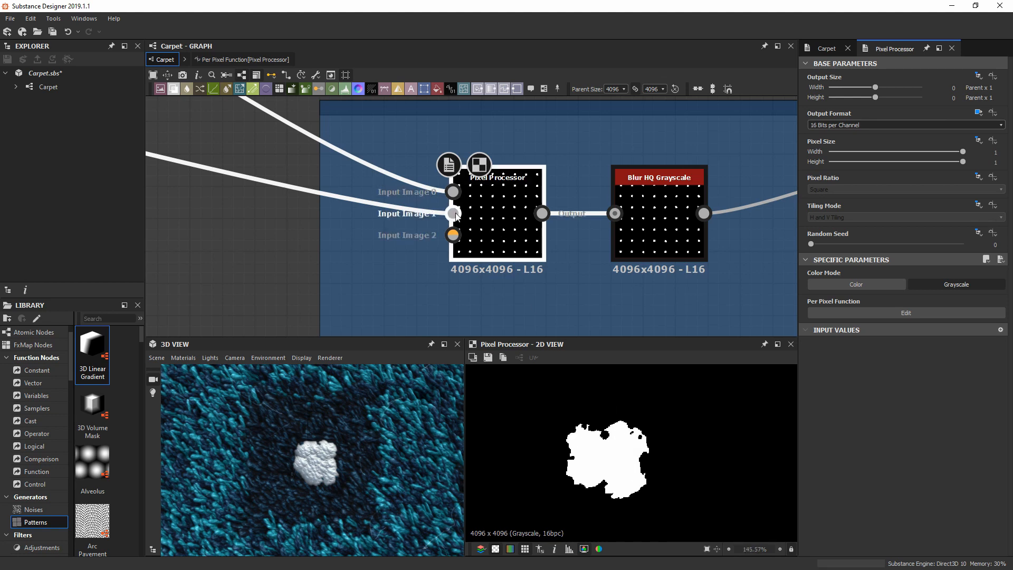
Preview the light Uniform Color and the Gradient Map that feed the Plush Color frame's Blend
{"action": "scroll", "coordinate": [534, 231], "scroll_direction": "down", "scroll_amount": 3}
{"action": "middle_click_drag", "start_coordinate": [533, 236], "coordinate": [408, 205]}
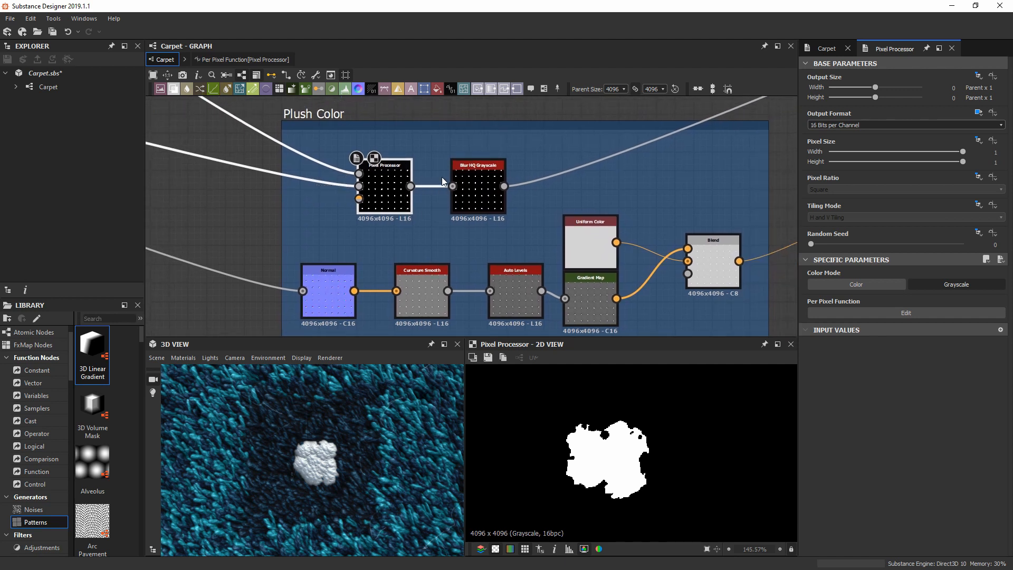
{"action": "double_click", "coordinate": [583, 243]}
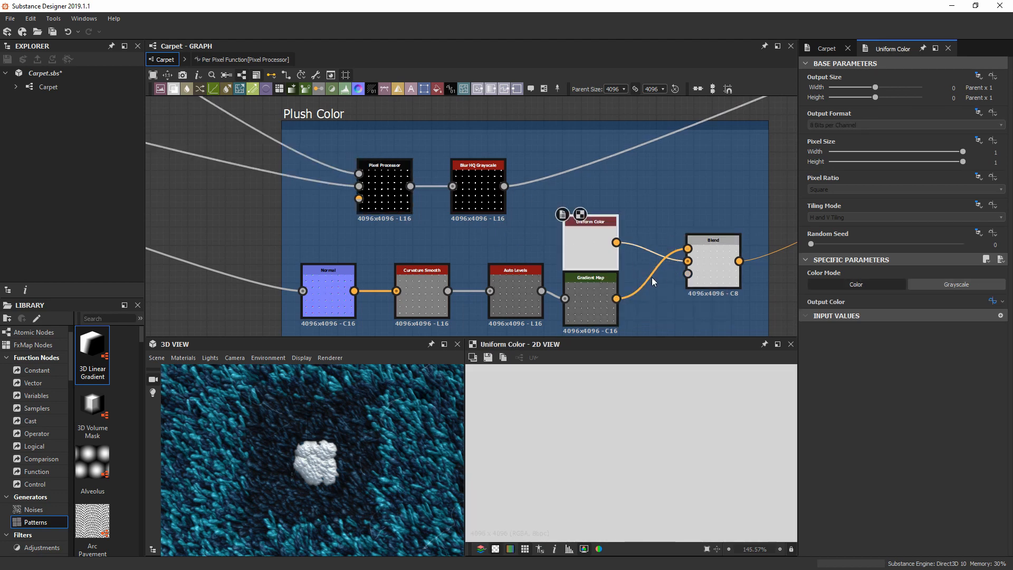
{"action": "double_click", "coordinate": [594, 306]}
{"action": "scroll", "coordinate": [599, 452], "scroll_direction": "down", "scroll_amount": 8}
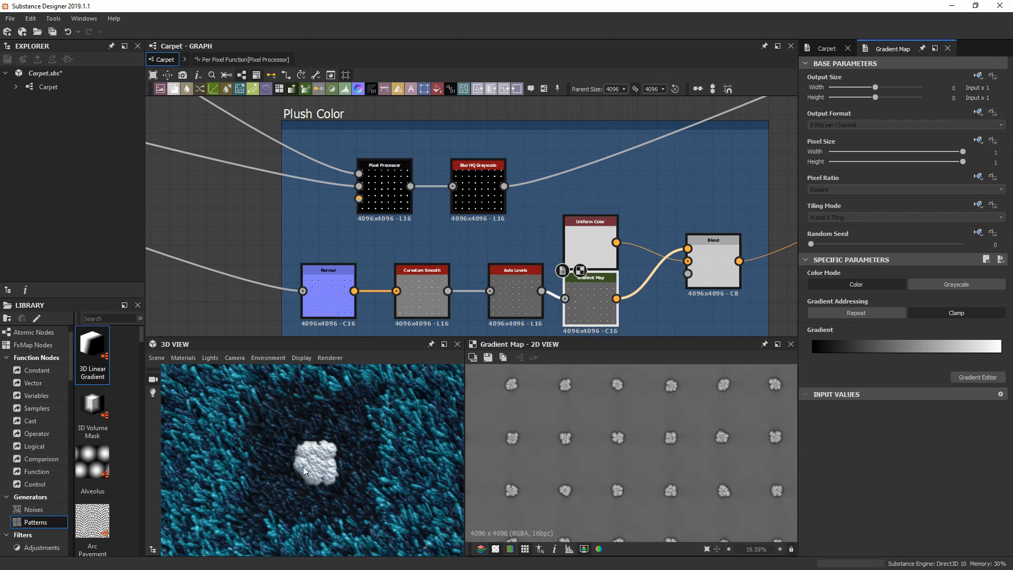
Preview the Plush Color frame's Add Sub Blend that combines the Uniform Color and the Gradient Map
{"action": "middle_click_drag", "start_coordinate": [703, 267], "coordinate": [548, 264]}
{"action": "double_click", "coordinate": [549, 265]}
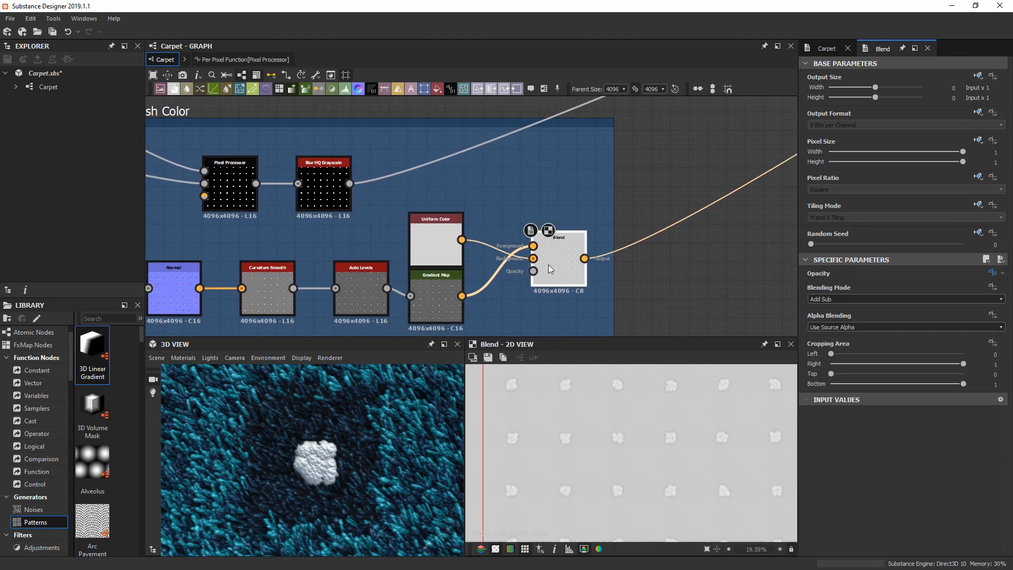
{"action": "scroll", "coordinate": [636, 442], "scroll_direction": "up", "scroll_amount": 2}
{"action": "scroll", "coordinate": [635, 203], "scroll_direction": "down", "scroll_amount": 5}
Preview the Color frame's Copy Blend that receives the plush color and inspect a white plush patch up close
{"action": "middle_click_drag", "start_coordinate": [616, 175], "coordinate": [271, 281]}
{"action": "middle_click_drag", "start_coordinate": [621, 133], "coordinate": [447, 223]}
{"action": "scroll", "coordinate": [503, 179], "scroll_direction": "up", "scroll_amount": 4}
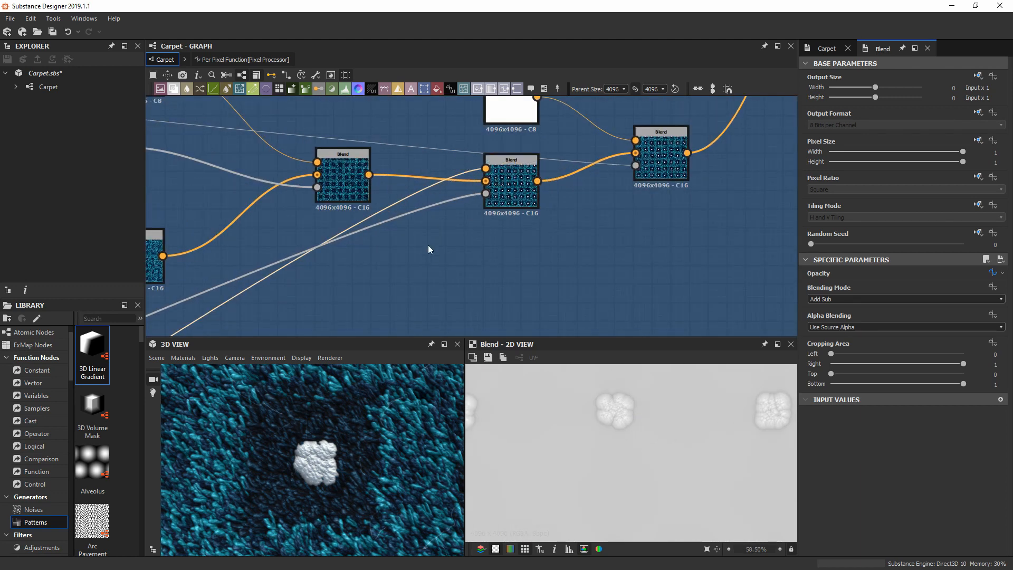
{"action": "double_click", "coordinate": [513, 173]}
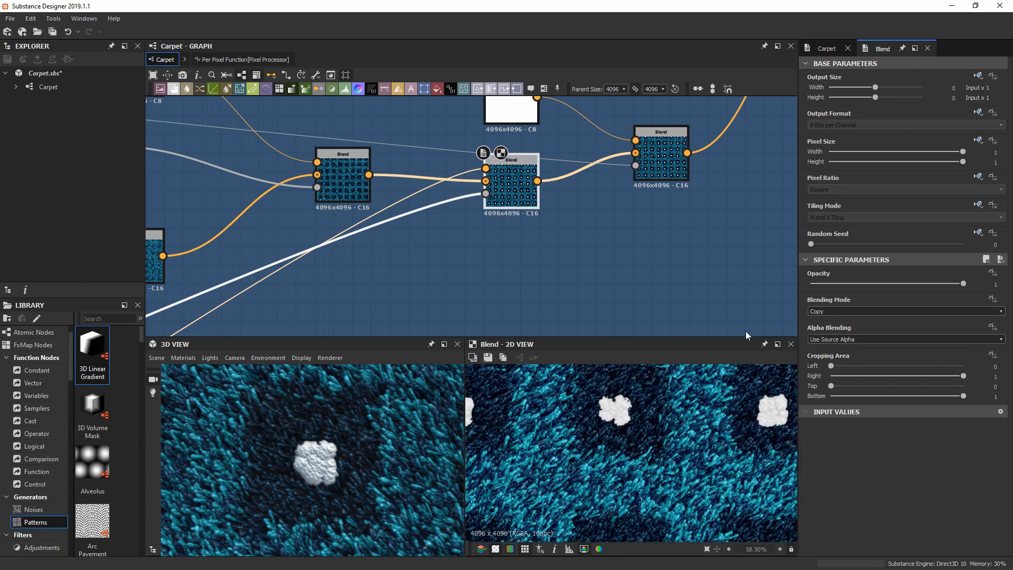
{"action": "scroll", "coordinate": [624, 420], "scroll_direction": "up", "scroll_amount": 3}
{"action": "scroll", "coordinate": [623, 419], "scroll_direction": "up", "scroll_amount": 2}
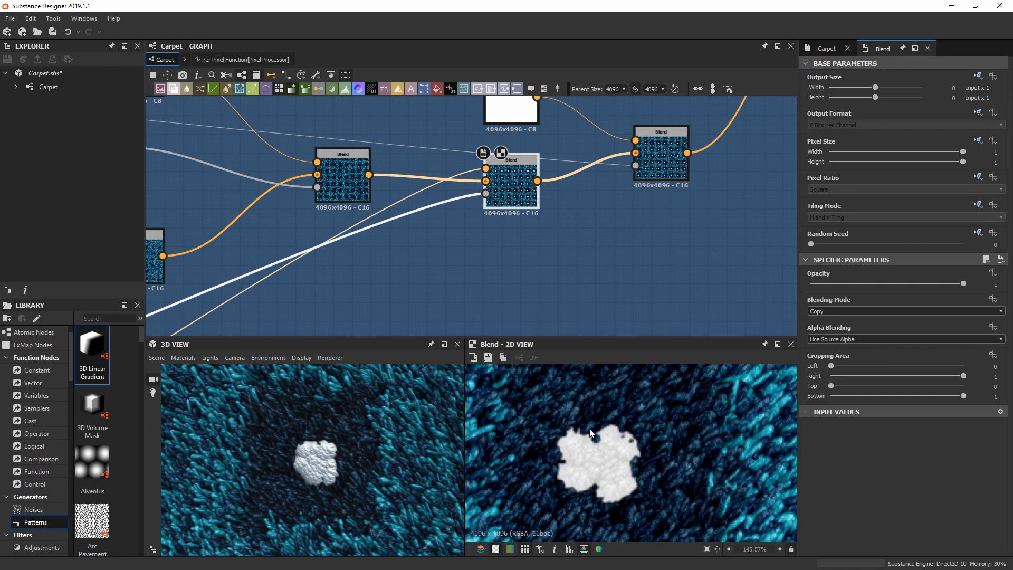
{"action": "scroll", "coordinate": [584, 440], "scroll_direction": "down", "scroll_amount": 2}
Preview the Color frame's last Blend, fed by the white Uniform Color, and inspect its thin stray threads up close
{"action": "middle_click_drag", "start_coordinate": [642, 130], "coordinate": [579, 224]}
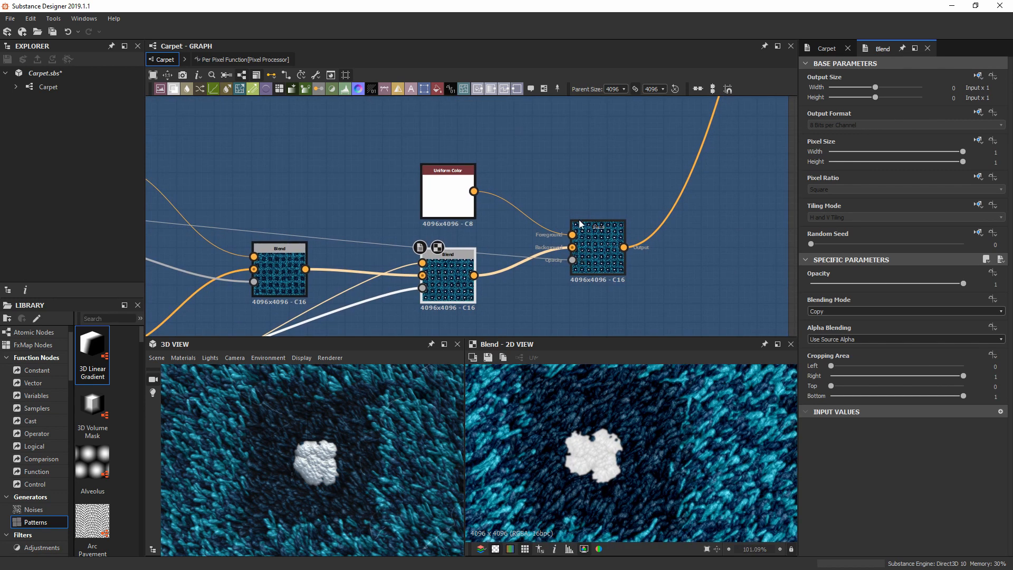
{"action": "left_click", "coordinate": [599, 249]}
{"action": "scroll", "coordinate": [676, 452], "scroll_direction": "down", "scroll_amount": 4}
{"action": "middle_click_drag", "start_coordinate": [676, 453], "coordinate": [679, 480]}
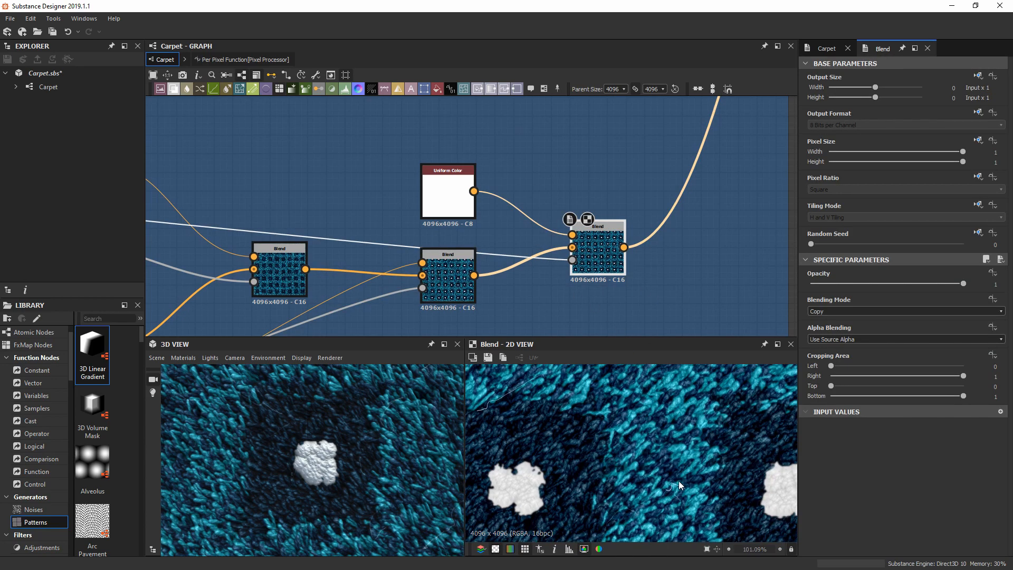
{"action": "scroll", "coordinate": [678, 480], "scroll_direction": "up", "scroll_amount": 12}
{"action": "scroll", "coordinate": [662, 442], "scroll_direction": "up", "scroll_amount": 1}
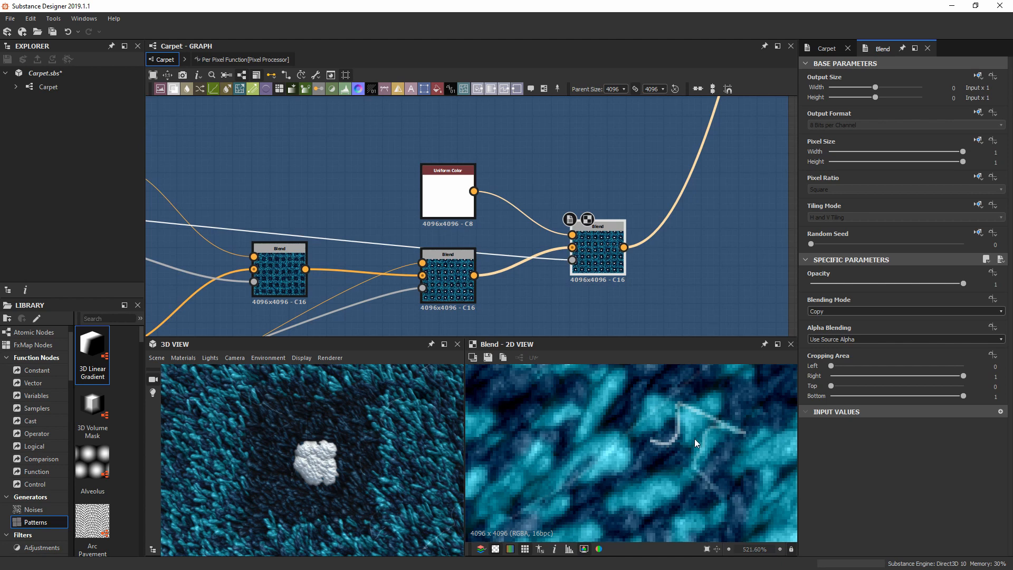
{"action": "scroll", "coordinate": [365, 186], "scroll_direction": "down", "scroll_amount": 7}
Trace the last Blend's opacity input back to the Scratches Generator before the Curvature frame and preview that node
{"action": "middle_click_drag", "start_coordinate": [344, 207], "coordinate": [660, 259]}
{"action": "middle_click_drag", "start_coordinate": [416, 223], "coordinate": [683, 231]}
{"action": "scroll", "coordinate": [356, 213], "scroll_direction": "up", "scroll_amount": 1}
{"action": "middle_click_drag", "start_coordinate": [356, 213], "coordinate": [711, 304]}
{"action": "middle_click_drag", "start_coordinate": [543, 243], "coordinate": [283, 144]}
{"action": "scroll", "coordinate": [448, 204], "scroll_direction": "up", "scroll_amount": 4}
{"action": "double_click", "coordinate": [451, 176]}
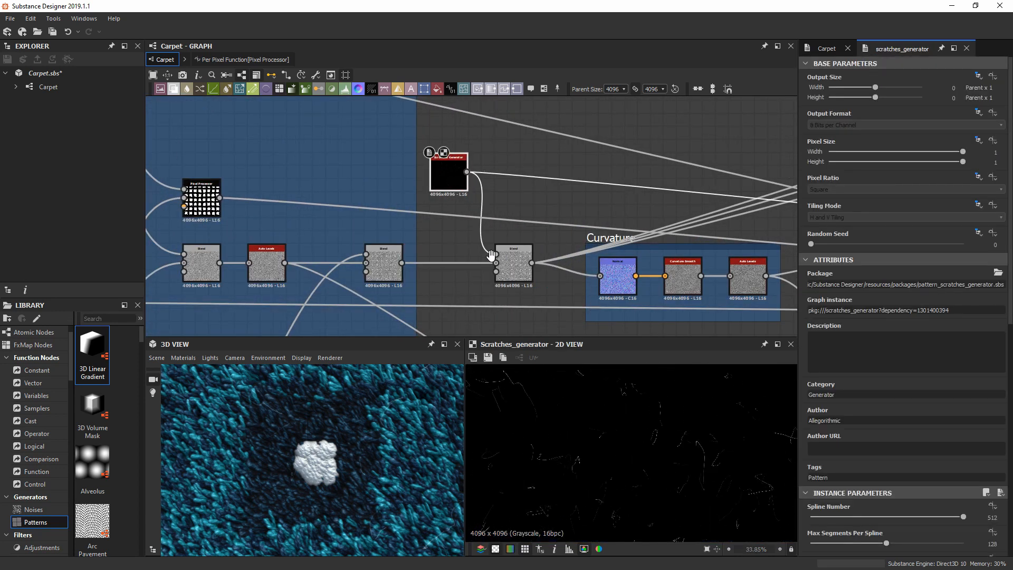
Examine the Scratches Generator's thread shapes up close and read through its spline instance parameters
{"action": "scroll", "coordinate": [611, 391], "scroll_direction": "up", "scroll_amount": 4}
{"action": "scroll", "coordinate": [851, 327], "scroll_direction": "down", "scroll_amount": 3}
{"action": "scroll", "coordinate": [841, 360], "scroll_direction": "down", "scroll_amount": 4}
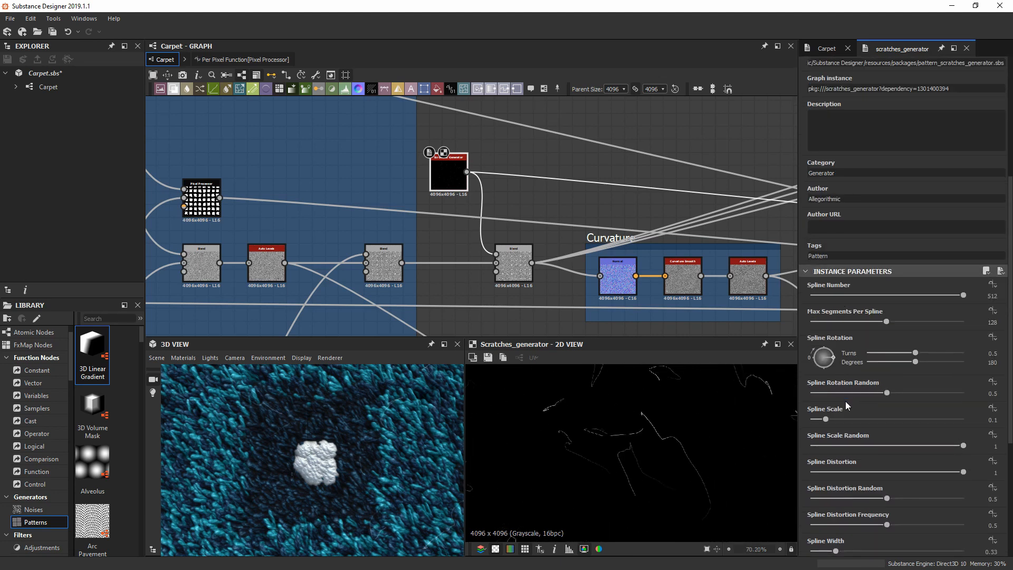
{"action": "scroll", "coordinate": [836, 324], "scroll_direction": "down", "scroll_amount": 3}
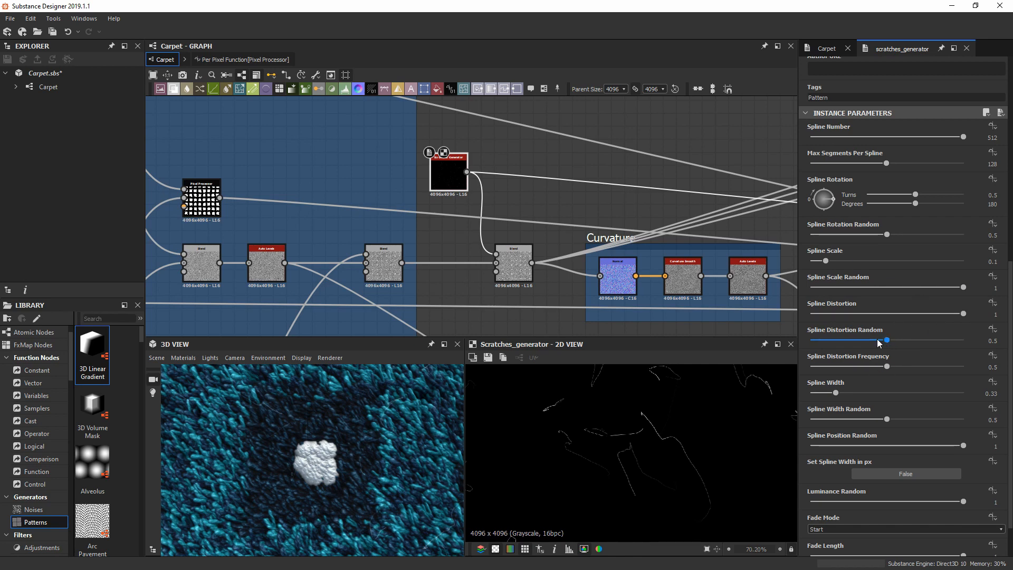
{"action": "scroll", "coordinate": [607, 219], "scroll_direction": "down", "scroll_amount": 4}
Preview the Color frame's last Blend again and compare its threads with the carpet surface in the 3D view
{"action": "middle_click_drag", "start_coordinate": [666, 202], "coordinate": [152, 159]}
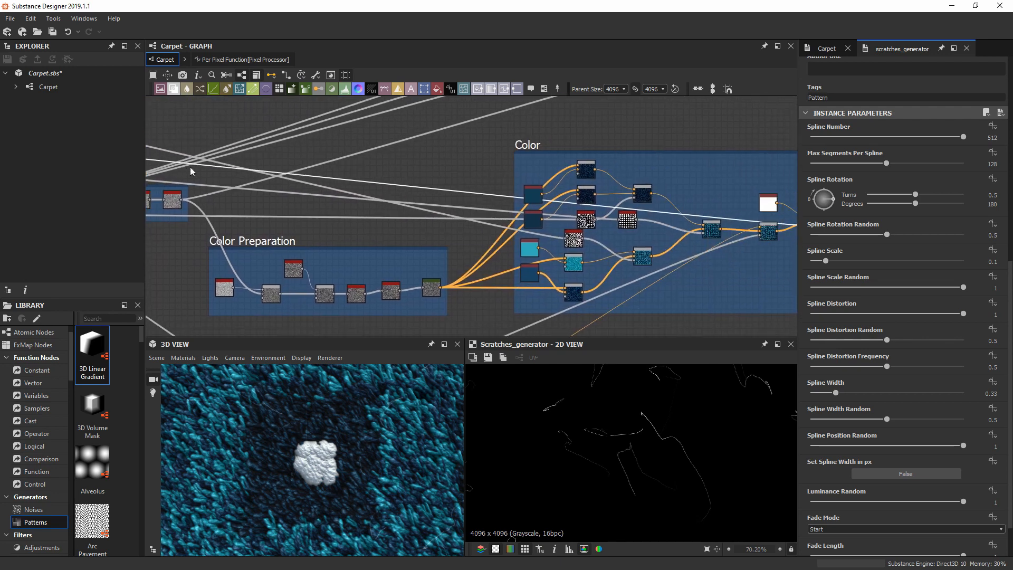
{"action": "middle_click_drag", "start_coordinate": [578, 266], "coordinate": [261, 216]}
{"action": "scroll", "coordinate": [496, 173], "scroll_direction": "up", "scroll_amount": 7}
{"action": "double_click", "coordinate": [524, 187]}
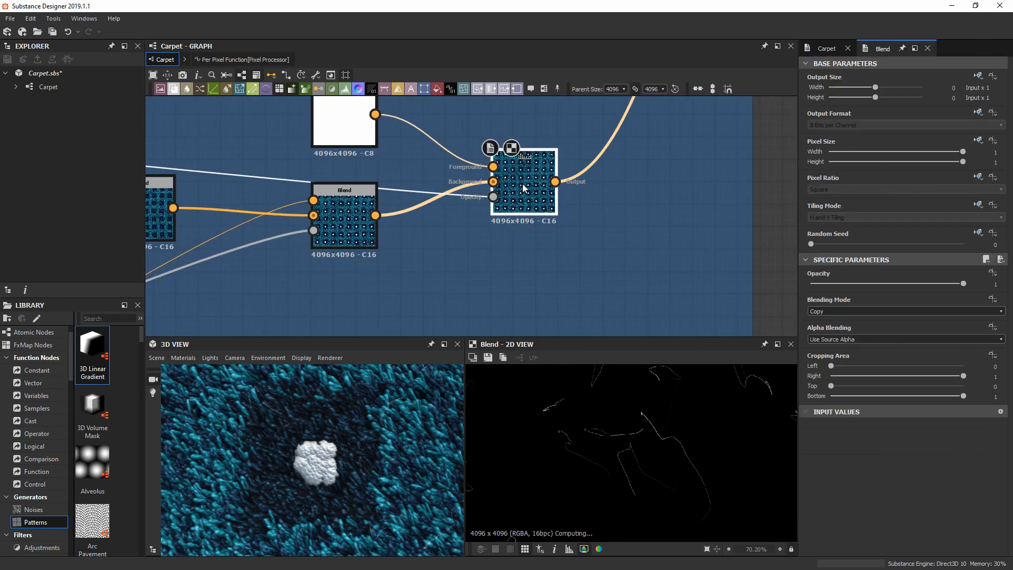
{"action": "scroll", "coordinate": [674, 466], "scroll_direction": "up", "scroll_amount": 4}
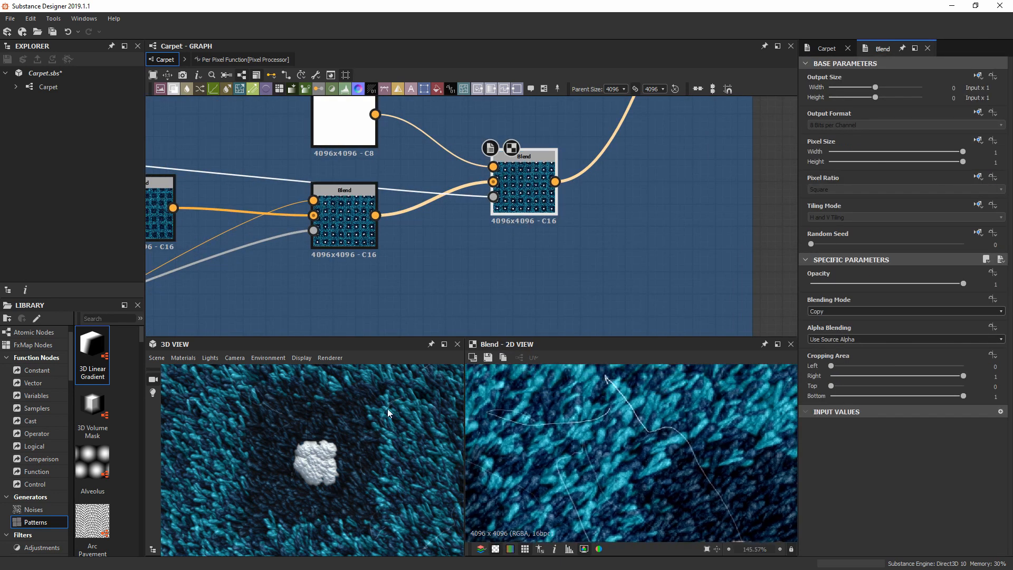
{"action": "left_click_drag", "start_coordinate": [388, 408], "coordinate": [306, 441]}
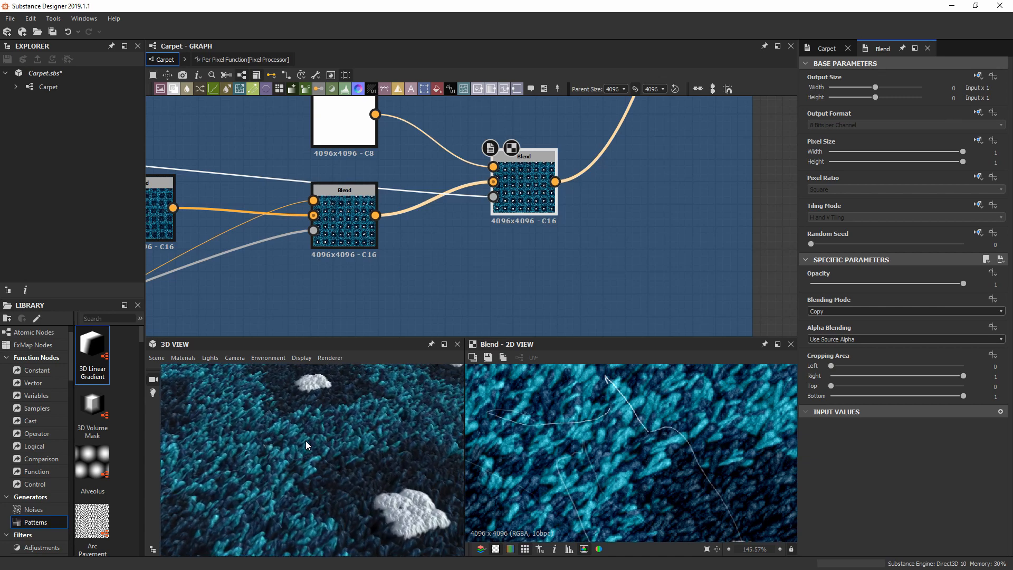
Follow the final color connection to the Outputs frame and preview the Height output
{"action": "scroll", "coordinate": [510, 192], "scroll_direction": "down", "scroll_amount": 5}
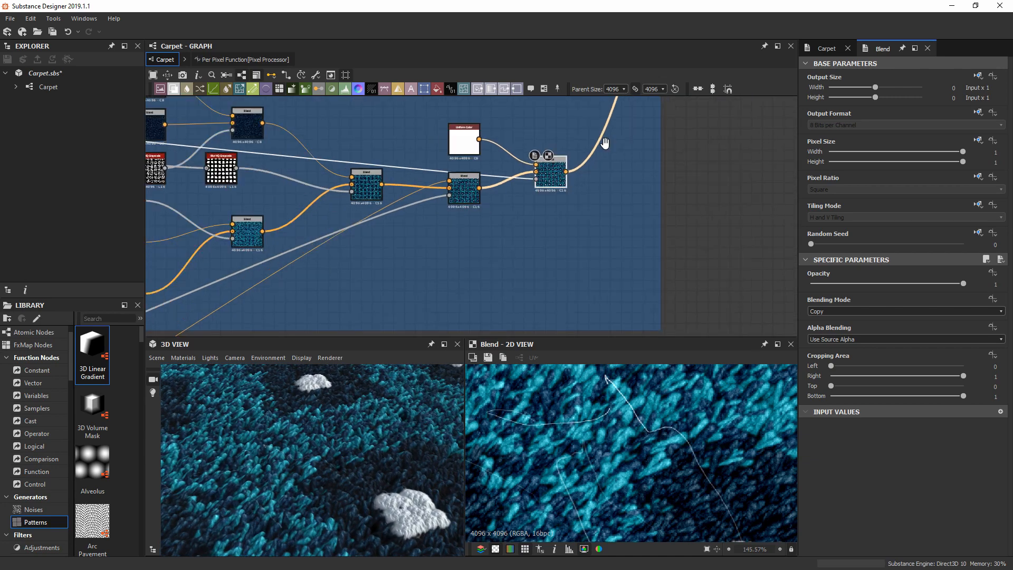
{"action": "scroll", "coordinate": [561, 214], "scroll_direction": "down", "scroll_amount": 4}
{"action": "middle_click_drag", "start_coordinate": [574, 170], "coordinate": [532, 299]}
{"action": "left_click", "coordinate": [558, 109]}
{"action": "scroll", "coordinate": [591, 174], "scroll_direction": "up", "scroll_amount": 4}
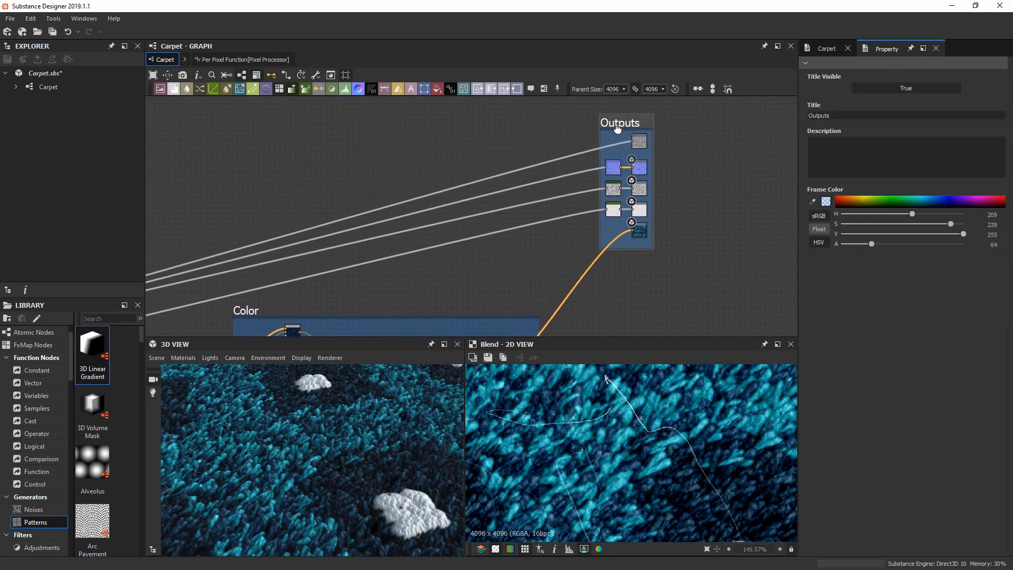
{"action": "middle_click_drag", "start_coordinate": [626, 230], "coordinate": [555, 193]}
{"action": "scroll", "coordinate": [579, 194], "scroll_direction": "up", "scroll_amount": 1}
{"action": "double_click", "coordinate": [563, 126]}
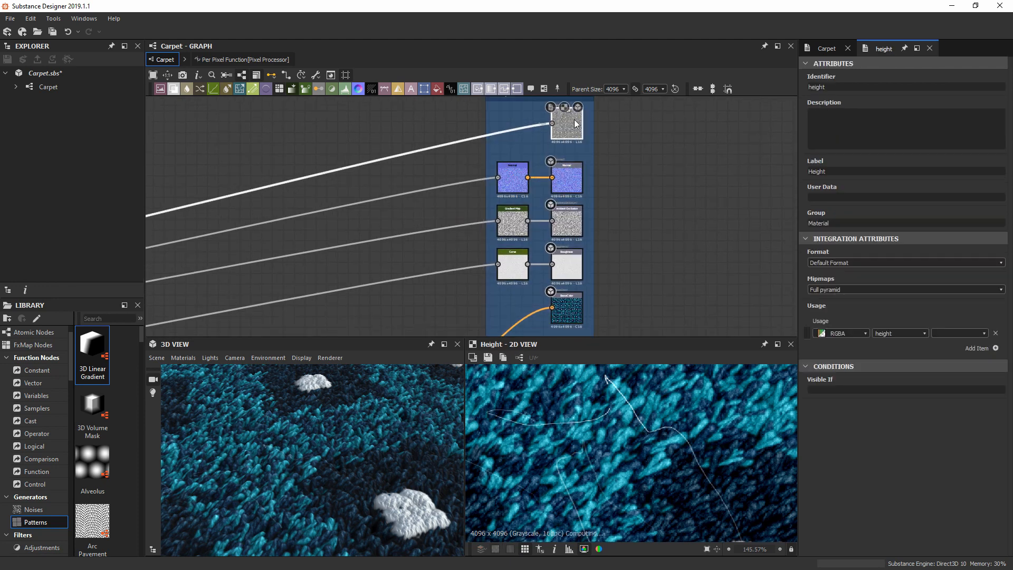
Inspect the Height map's plush dots and surrounding fibres in the 2D view at different zoom levels
{"action": "scroll", "coordinate": [646, 477], "scroll_direction": "down", "scroll_amount": 3}
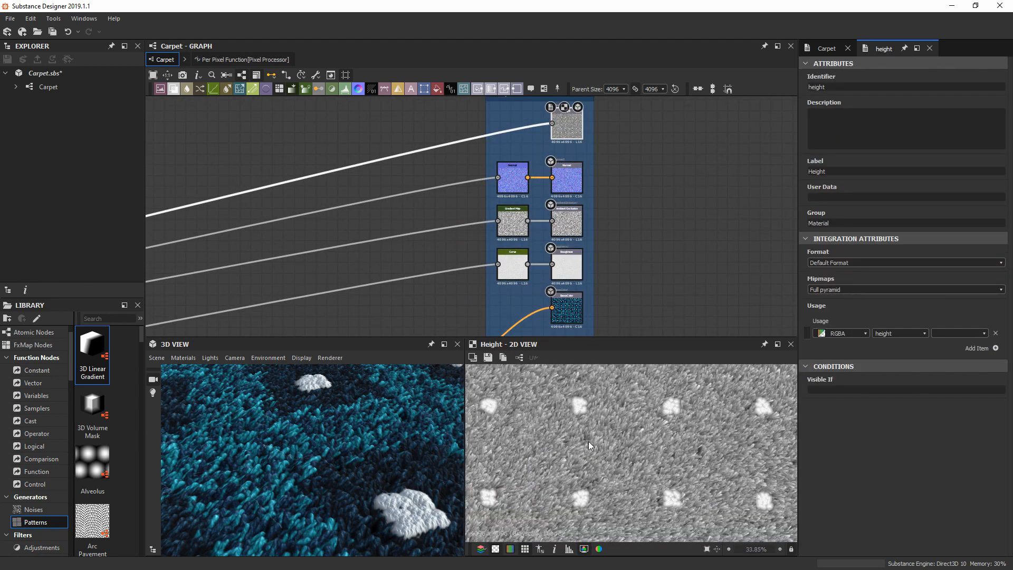
{"action": "scroll", "coordinate": [606, 441], "scroll_direction": "up", "scroll_amount": 2}
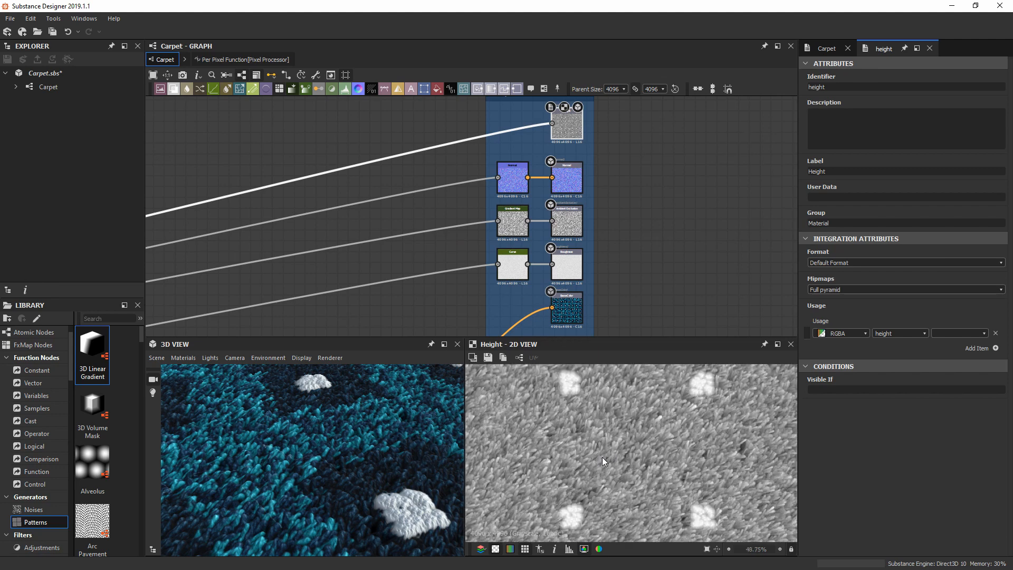
{"action": "middle_click_drag", "start_coordinate": [602, 457], "coordinate": [624, 447]}
{"action": "middle_click_drag", "start_coordinate": [549, 416], "coordinate": [594, 415]}
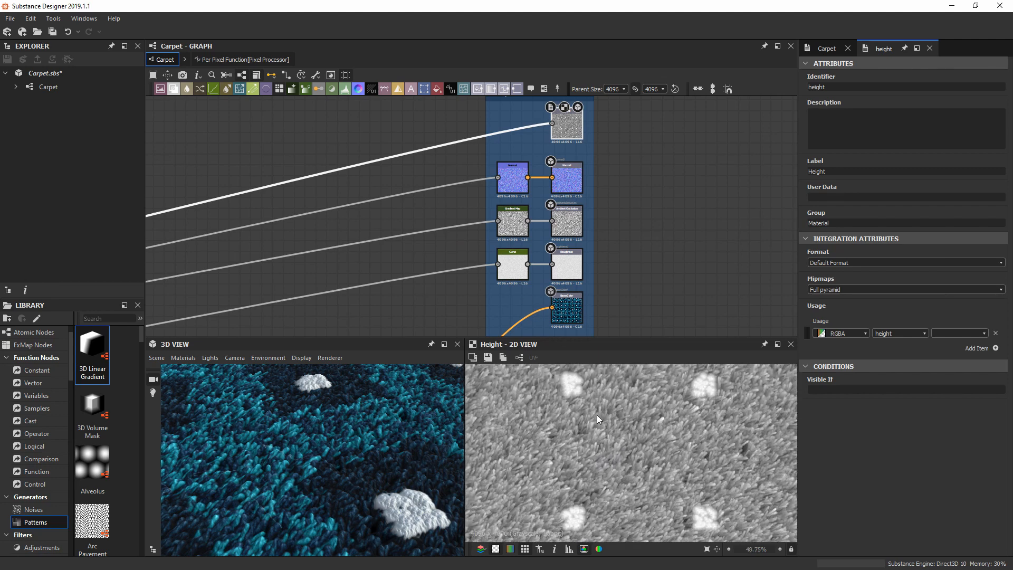
{"action": "scroll", "coordinate": [570, 403], "scroll_direction": "up", "scroll_amount": 2}
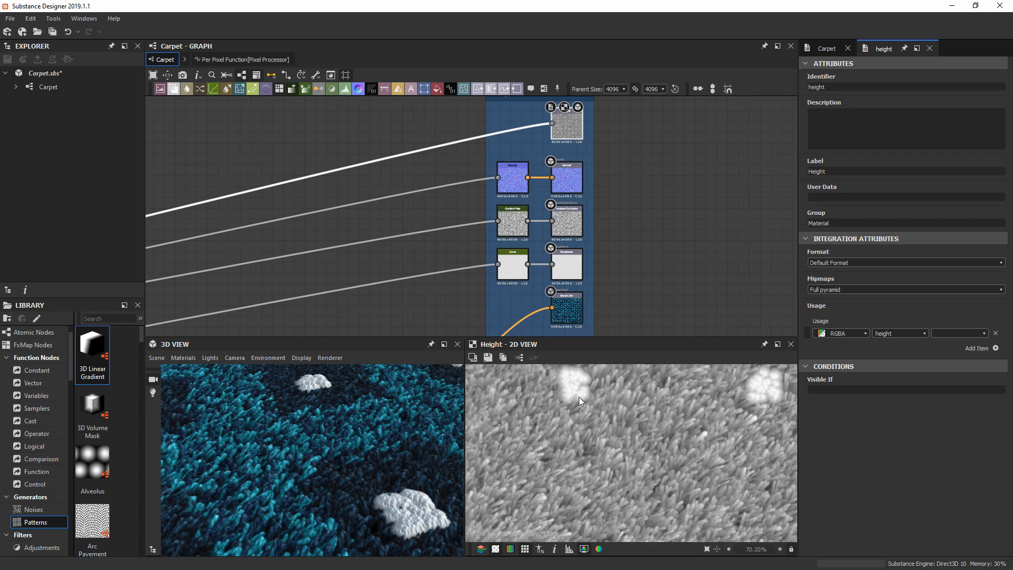
Preview the Normal output and inspect the fibre and plush relief in the 2D view
{"action": "scroll", "coordinate": [586, 185], "scroll_direction": "up", "scroll_amount": 1}
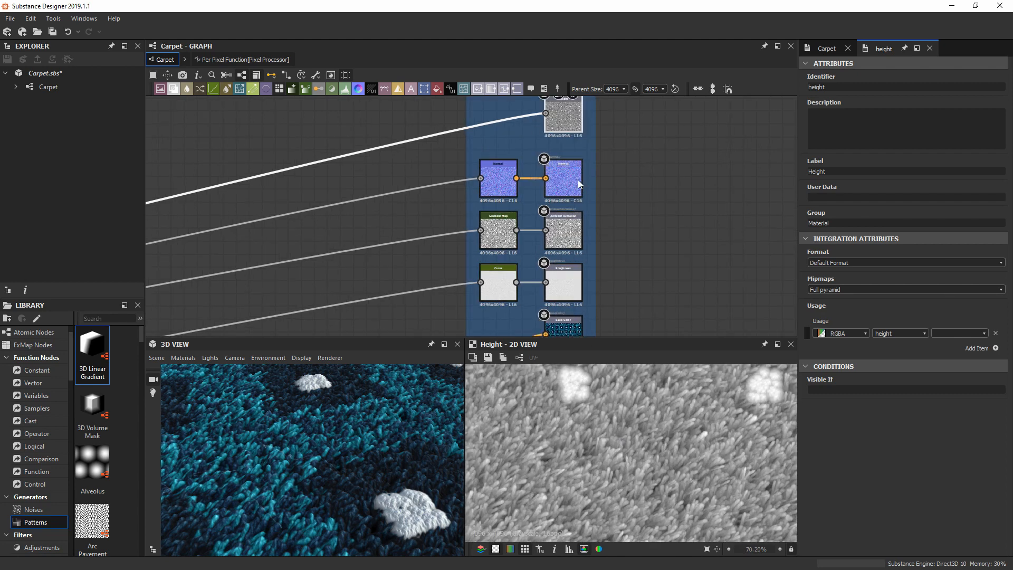
{"action": "left_click", "coordinate": [560, 182]}
{"action": "scroll", "coordinate": [552, 417], "scroll_direction": "up", "scroll_amount": 2}
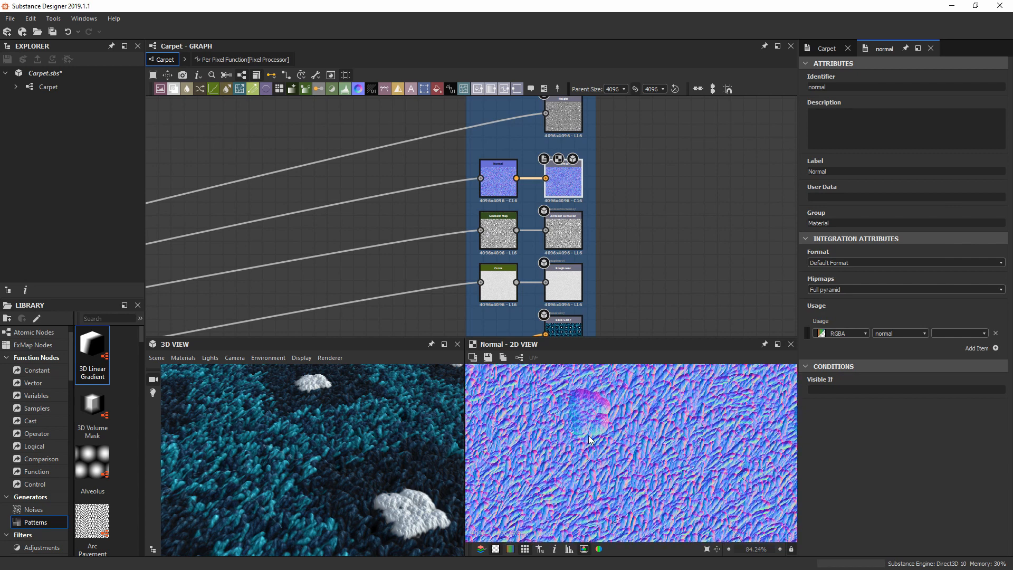
{"action": "scroll", "coordinate": [527, 275], "scroll_direction": "up", "scroll_amount": 2}
Preview the Ambient Occlusion output and check the gradient of the Gradient Map that feeds it
{"action": "left_click", "coordinate": [585, 176]}
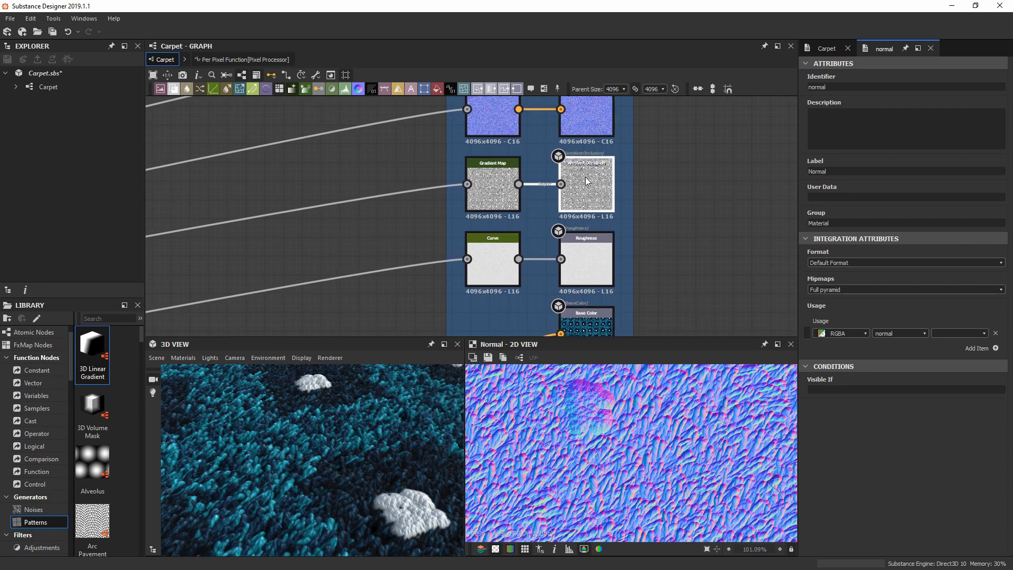
{"action": "scroll", "coordinate": [676, 457], "scroll_direction": "up", "scroll_amount": 1}
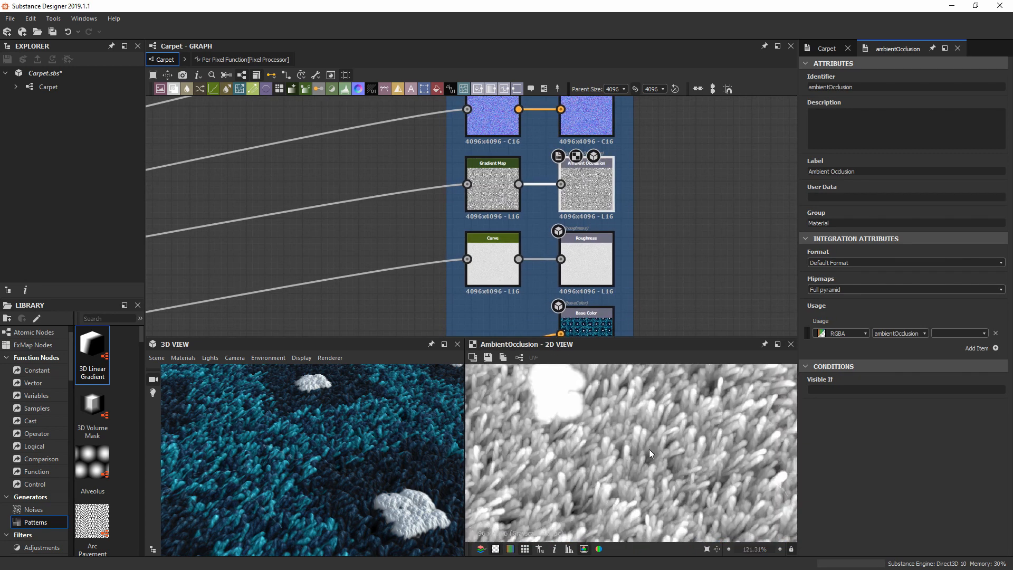
{"action": "left_click", "coordinate": [493, 190]}
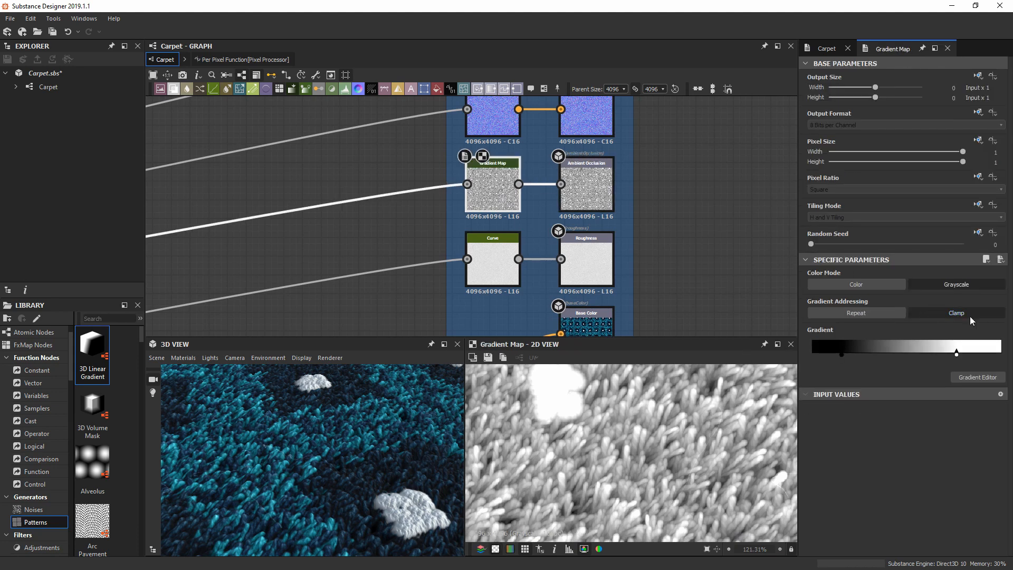
{"action": "left_click", "coordinate": [583, 178]}
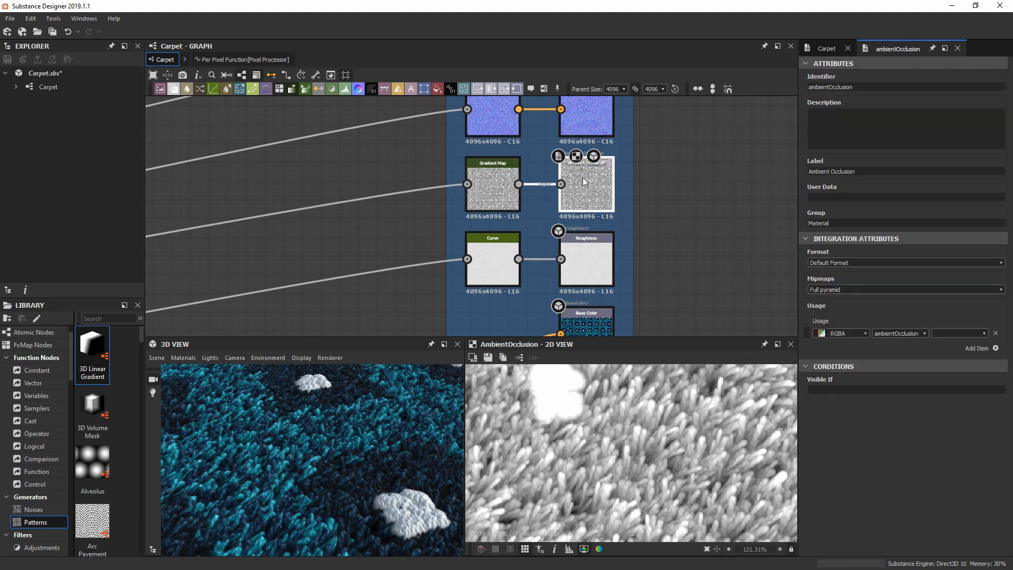
Compare the Height output with the Ambient Occlusion output in the 2D view
{"action": "middle_click_drag", "start_coordinate": [575, 190], "coordinate": [531, 297]}
{"action": "left_click", "coordinate": [543, 124]}
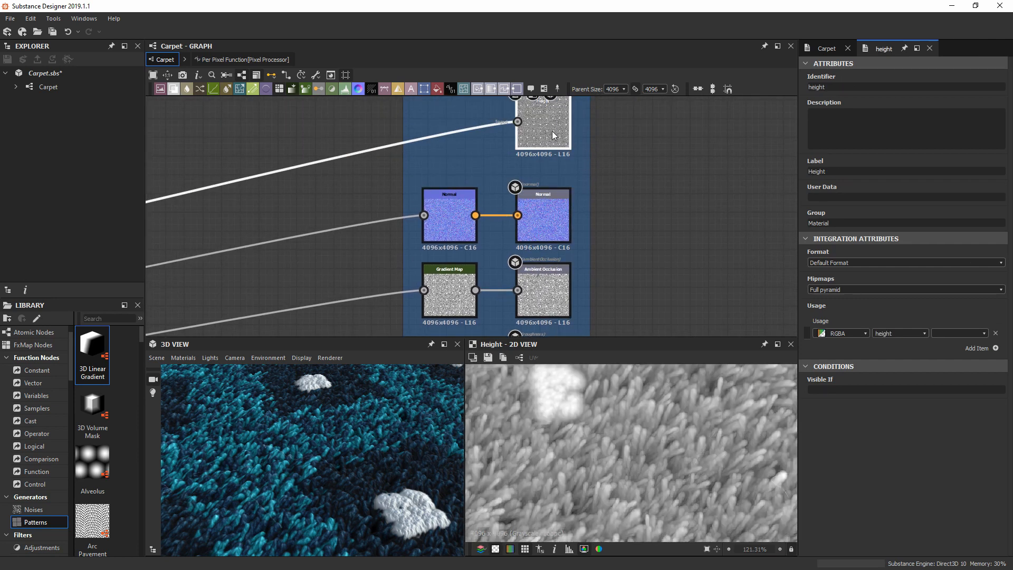
{"action": "left_click", "coordinate": [556, 298]}
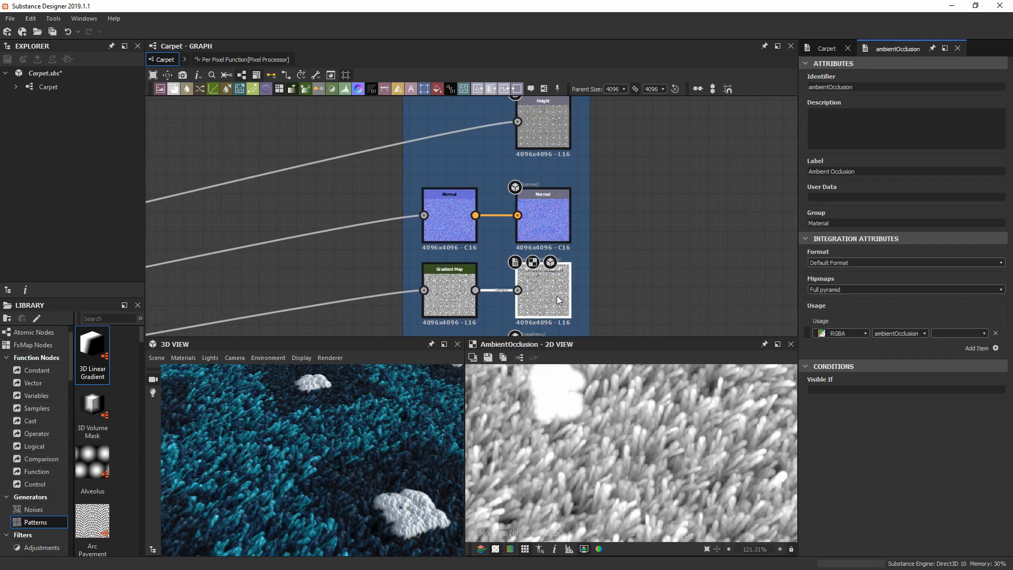
{"action": "middle_click_drag", "start_coordinate": [559, 298], "coordinate": [564, 247]}
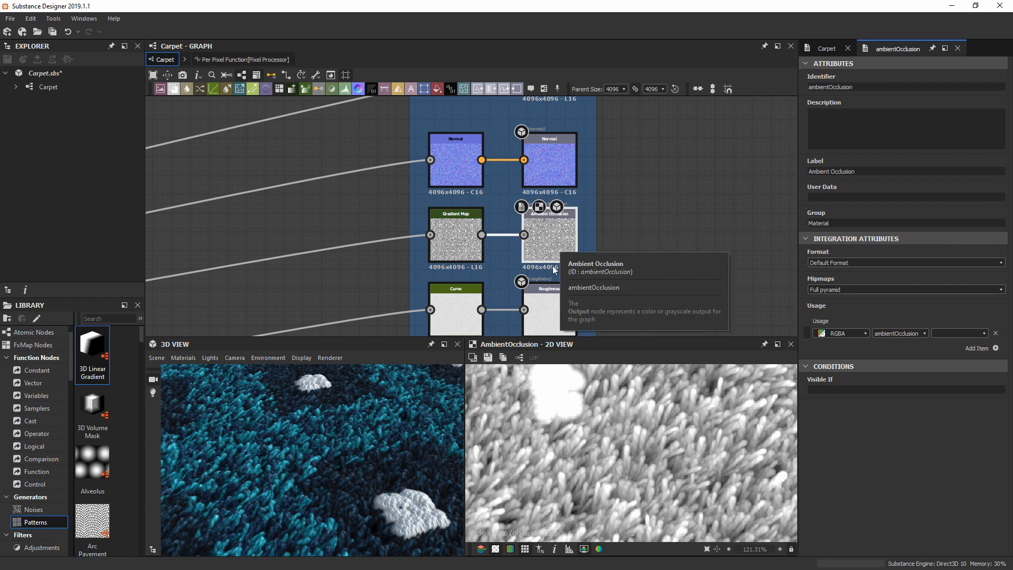
Preview the Roughness output and inspect its light fibre detail in the 2D view
{"action": "middle_click_drag", "start_coordinate": [553, 265], "coordinate": [565, 156]}
{"action": "double_click", "coordinate": [565, 189]}
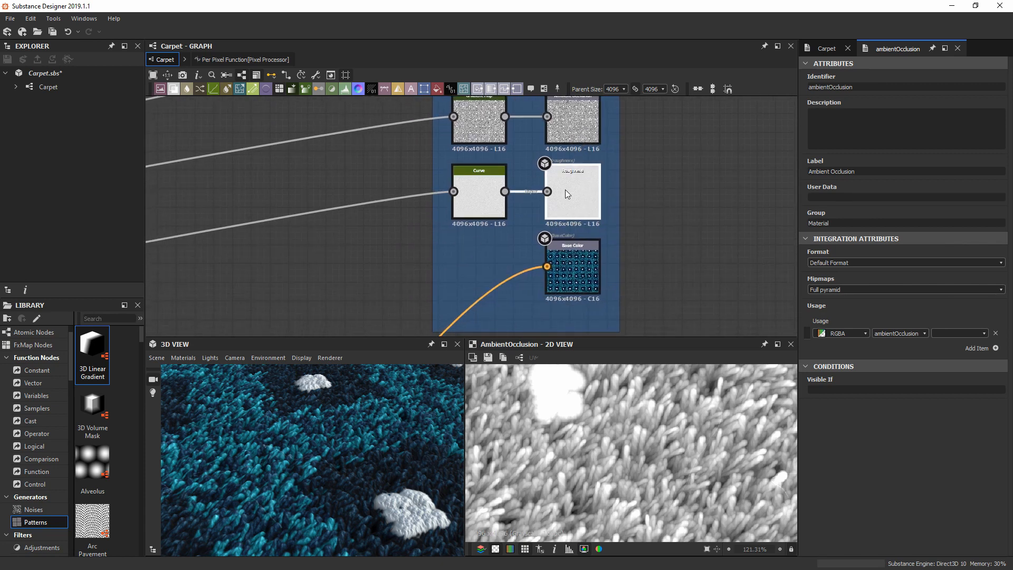
{"action": "middle_click_drag", "start_coordinate": [621, 489], "coordinate": [621, 468]}
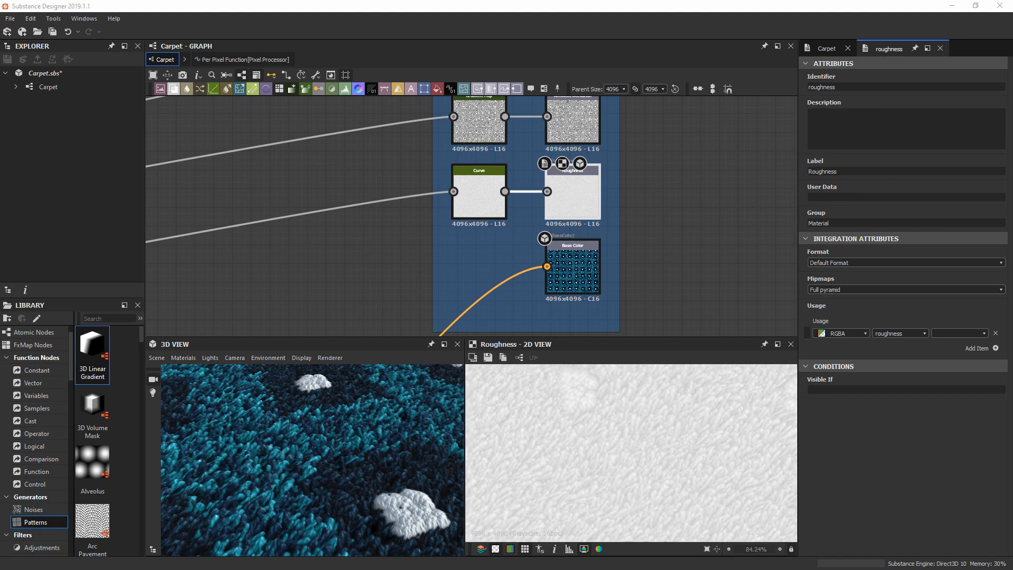
Switch to the reference image board and examine the striped shag rug photo up close
{"action": "right_click_drag", "start_coordinate": [1012, 311], "coordinate": [684, 326]}
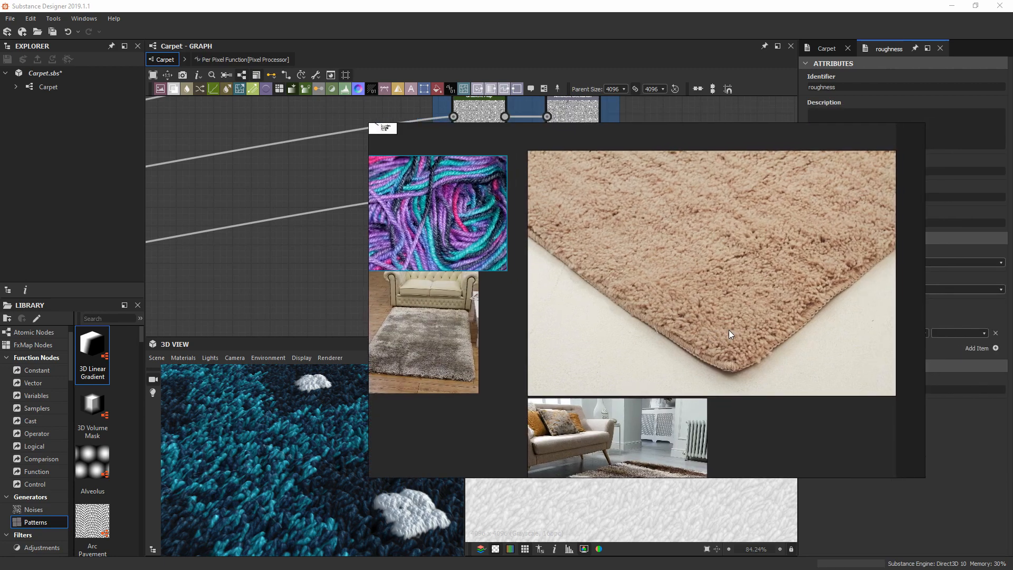
{"action": "scroll", "coordinate": [665, 403], "scroll_direction": "up", "scroll_amount": 3}
{"action": "middle_click_drag", "start_coordinate": [664, 428], "coordinate": [687, 272]}
{"action": "scroll", "coordinate": [602, 388], "scroll_direction": "up", "scroll_amount": 4}
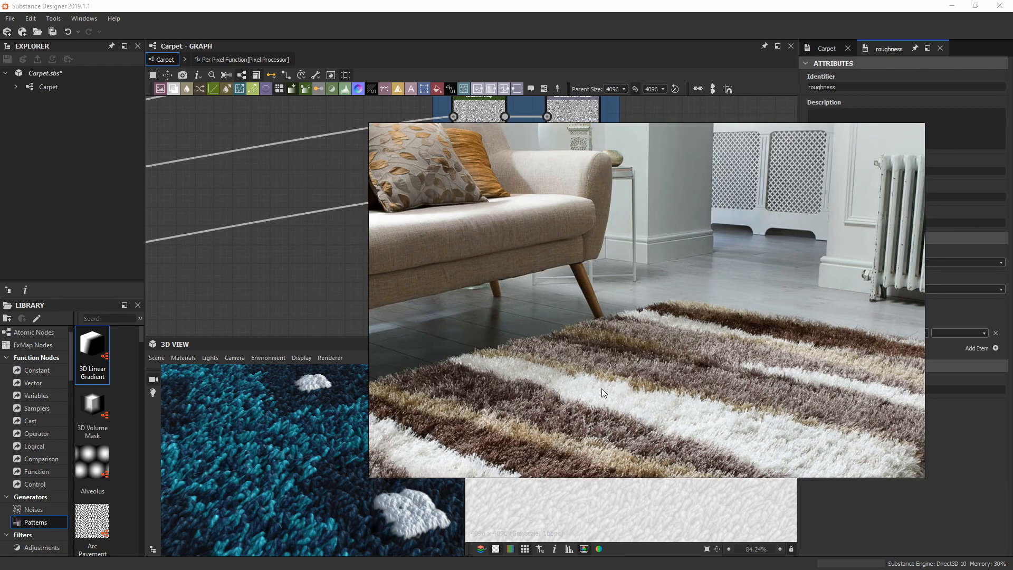
{"action": "middle_click_drag", "start_coordinate": [601, 388], "coordinate": [672, 284]}
{"action": "scroll", "coordinate": [790, 293], "scroll_direction": "up", "scroll_amount": 3}
Examine the beige carpet corner photo on the reference board for its surface and fibre look
{"action": "scroll", "coordinate": [790, 293], "scroll_direction": "down", "scroll_amount": 4}
{"action": "middle_click_drag", "start_coordinate": [790, 292], "coordinate": [716, 295]}
{"action": "scroll", "coordinate": [715, 296], "scroll_direction": "down", "scroll_amount": 1}
{"action": "middle_click_drag", "start_coordinate": [732, 219], "coordinate": [619, 568]}
{"action": "middle_click_drag", "start_coordinate": [729, 293], "coordinate": [645, 315]}
{"action": "scroll", "coordinate": [559, 333], "scroll_direction": "down", "scroll_amount": 2}
{"action": "middle_click_drag", "start_coordinate": [558, 333], "coordinate": [568, 290]}
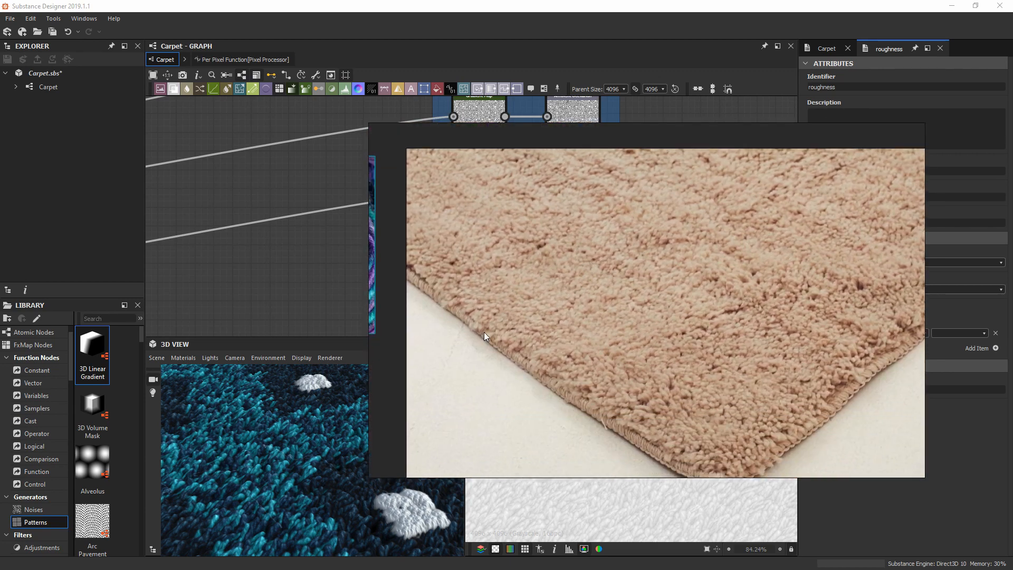
Move the reference board out of the way and examine the Roughness output's fibre and plush detail at several scales in the 2D view
{"action": "middle_click_drag", "start_coordinate": [484, 333], "coordinate": [499, 319]}
{"action": "right_click_drag", "start_coordinate": [448, 340], "coordinate": [1012, 343]}
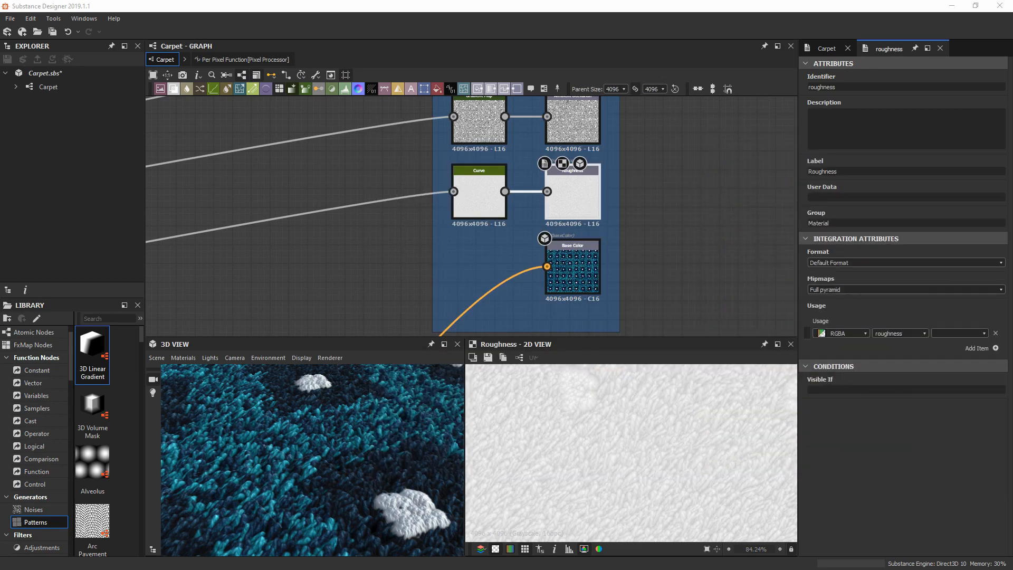
{"action": "scroll", "coordinate": [591, 217], "scroll_direction": "up", "scroll_amount": 2}
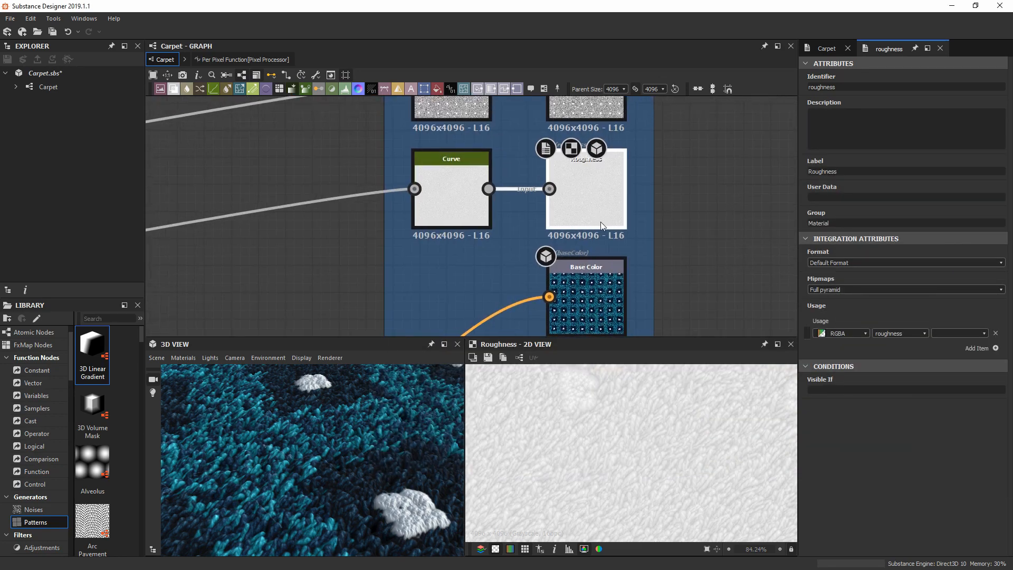
{"action": "scroll", "coordinate": [616, 441], "scroll_direction": "down", "scroll_amount": 1}
{"action": "scroll", "coordinate": [614, 436], "scroll_direction": "up", "scroll_amount": 2}
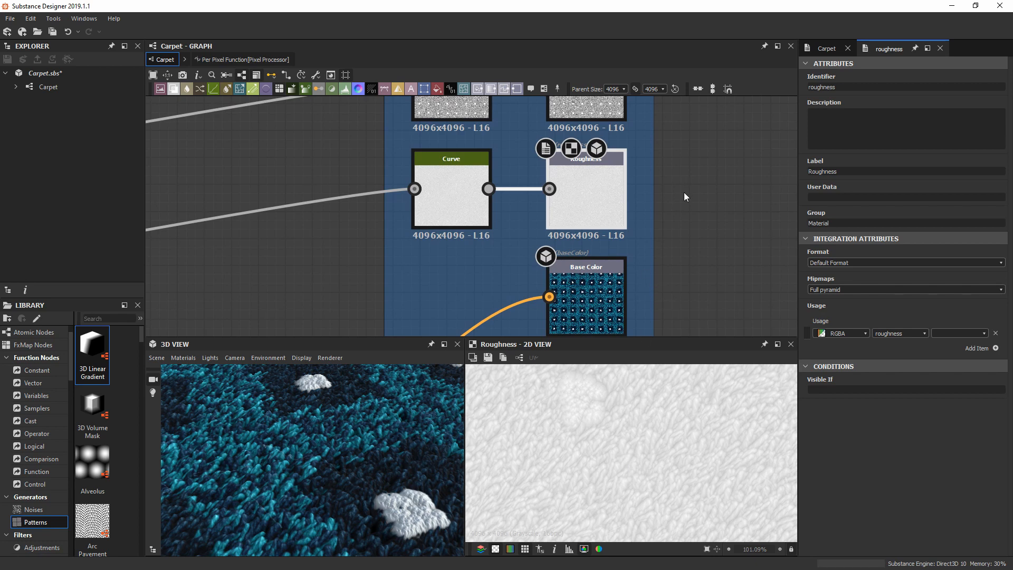
{"action": "scroll", "coordinate": [658, 448], "scroll_direction": "down", "scroll_amount": 2}
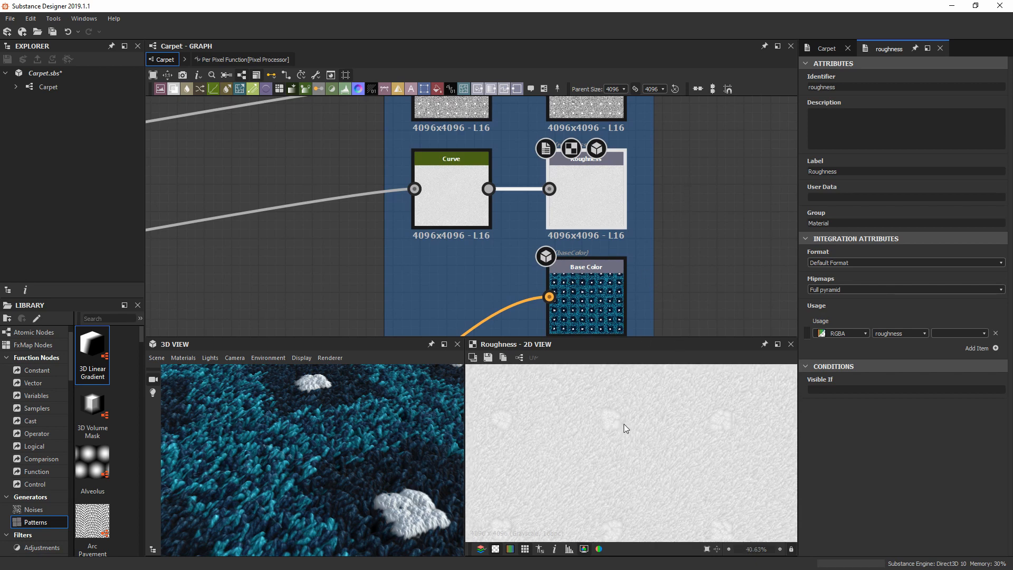
{"action": "scroll", "coordinate": [628, 423], "scroll_direction": "down", "scroll_amount": 1}
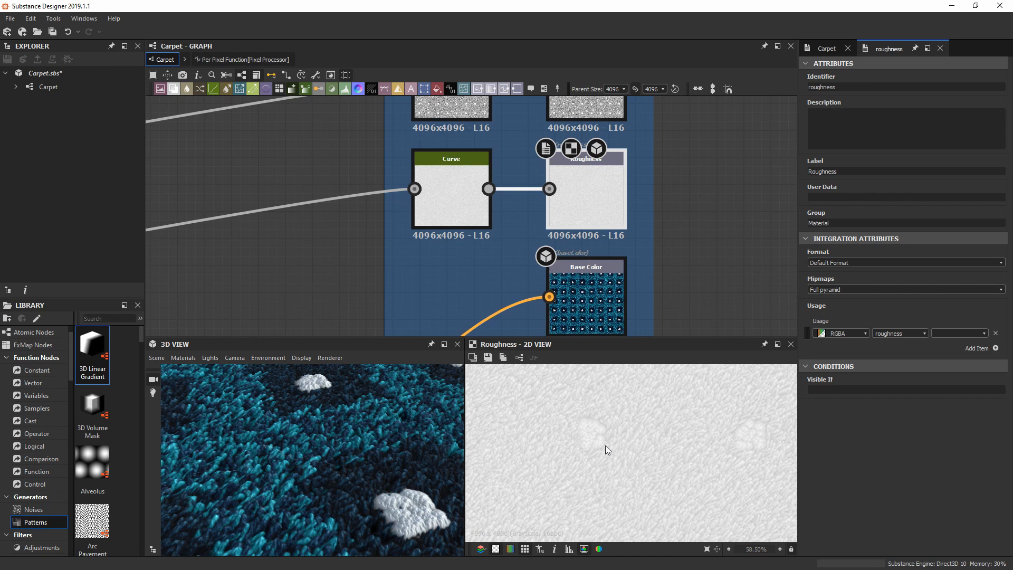
{"action": "scroll", "coordinate": [608, 441], "scroll_direction": "up", "scroll_amount": 1}
{"action": "scroll", "coordinate": [628, 422], "scroll_direction": "up", "scroll_amount": 6}
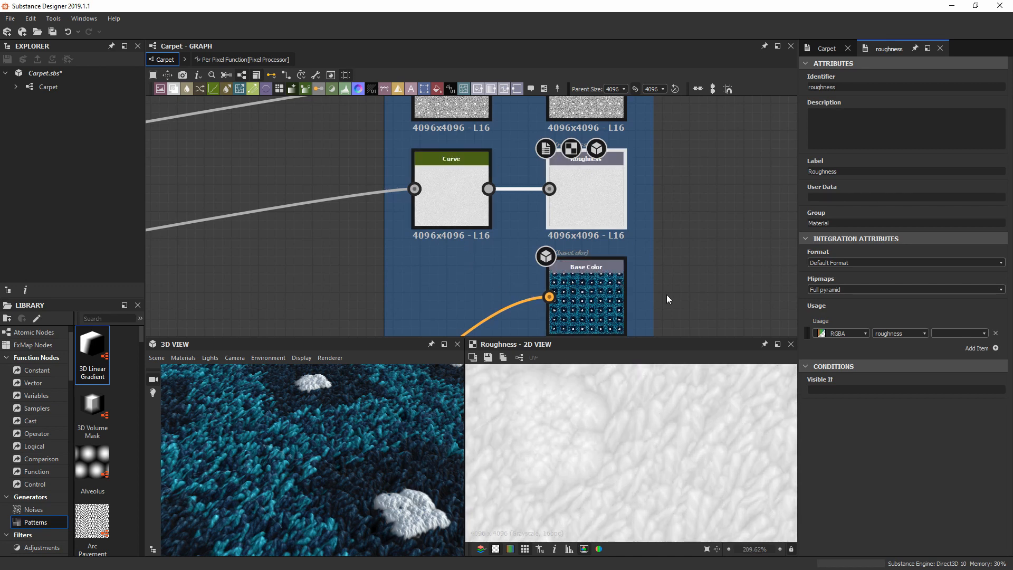
Preview the Base Color output and examine it in the 2D view, from plush and scratch close-ups to the full tiled pattern
{"action": "scroll", "coordinate": [666, 294], "scroll_direction": "down", "scroll_amount": 2}
{"action": "middle_click_drag", "start_coordinate": [666, 288], "coordinate": [598, 183]}
{"action": "left_click", "coordinate": [600, 183]}
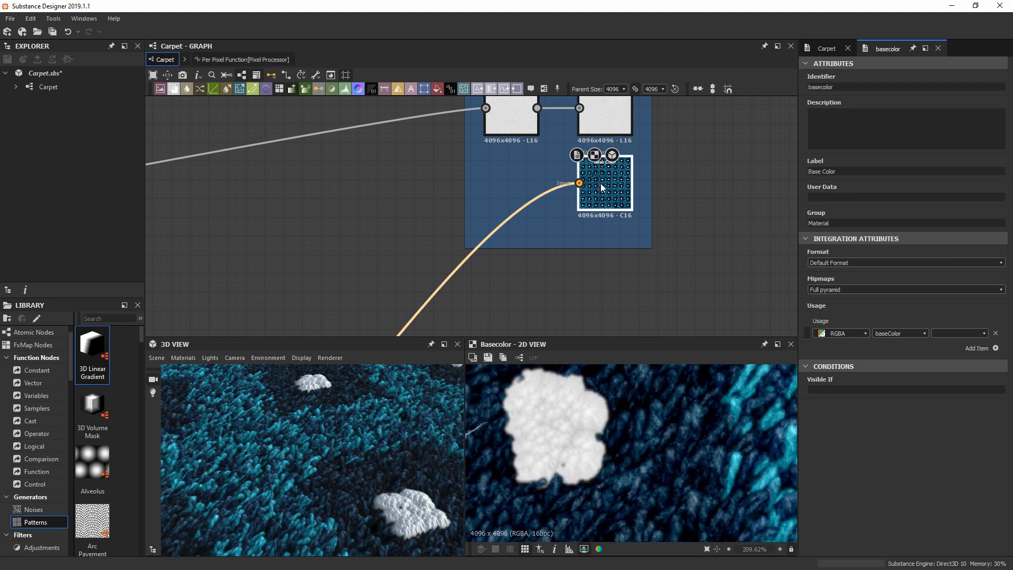
{"action": "scroll", "coordinate": [676, 461], "scroll_direction": "down", "scroll_amount": 5}
{"action": "middle_click_drag", "start_coordinate": [641, 418], "coordinate": [588, 372]}
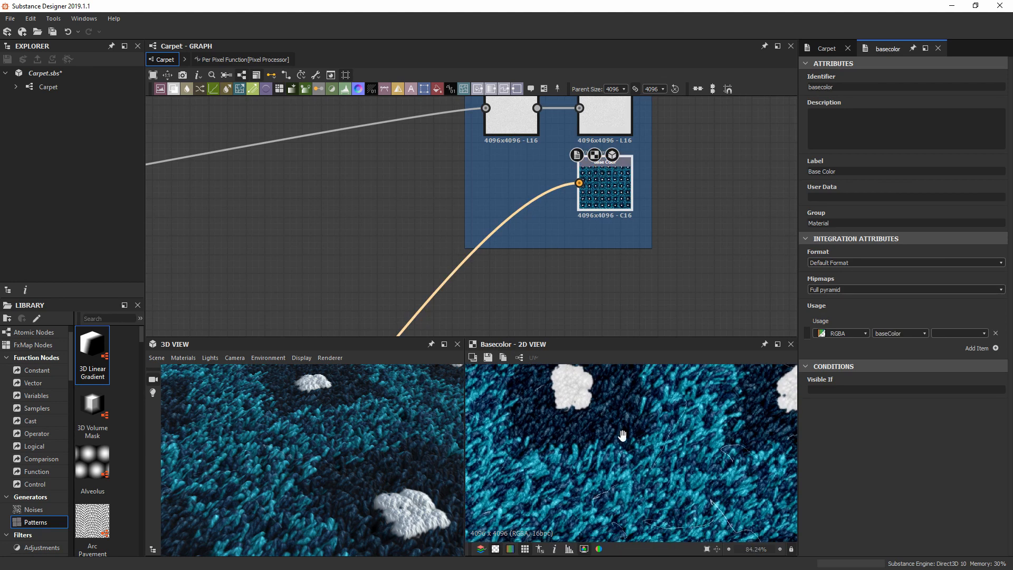
{"action": "middle_click_drag", "start_coordinate": [623, 435], "coordinate": [633, 460]}
{"action": "scroll", "coordinate": [632, 460], "scroll_direction": "up", "scroll_amount": 3}
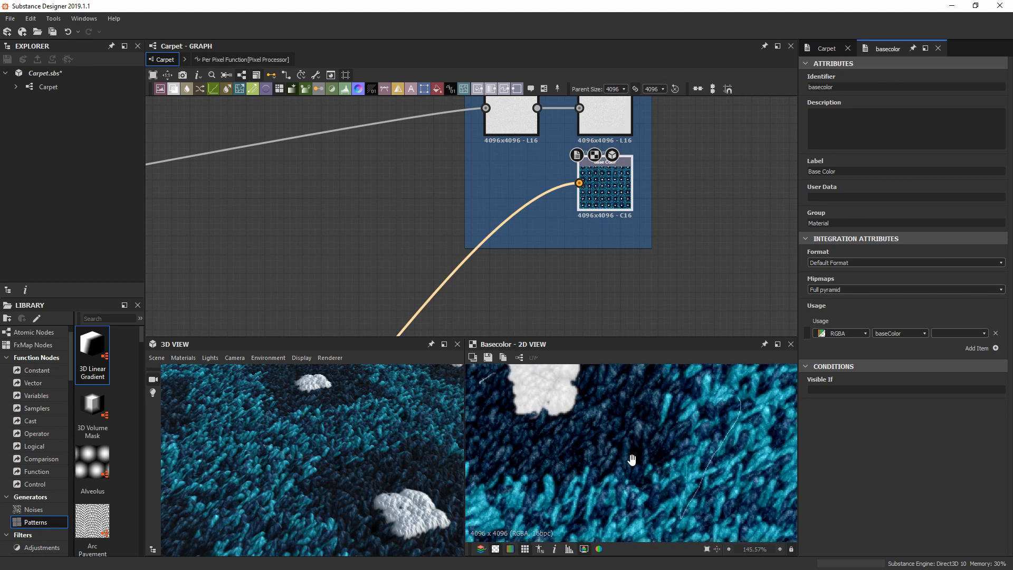
{"action": "scroll", "coordinate": [638, 414], "scroll_direction": "down", "scroll_amount": 4}
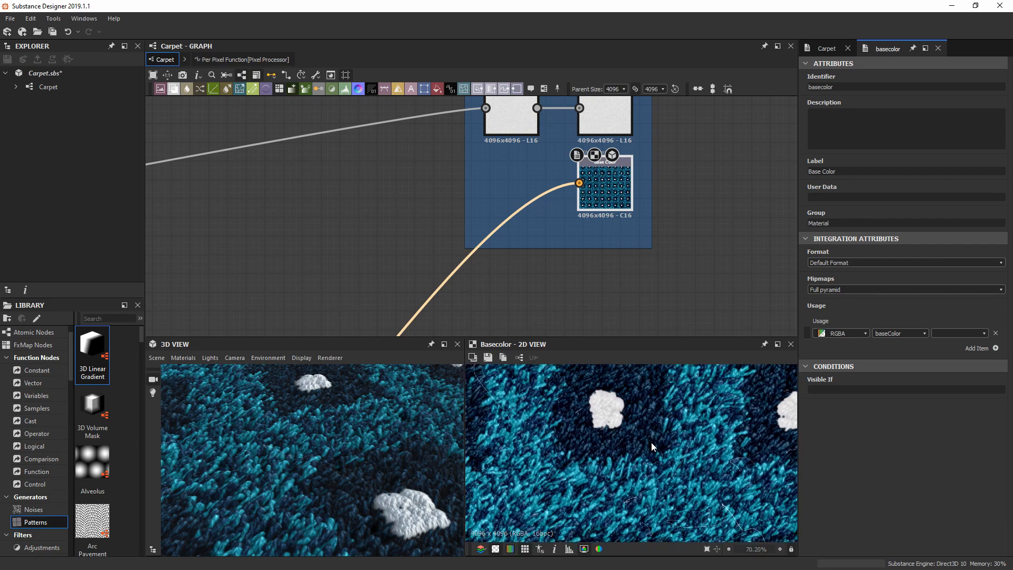
{"action": "scroll", "coordinate": [652, 447], "scroll_direction": "down", "scroll_amount": 13}
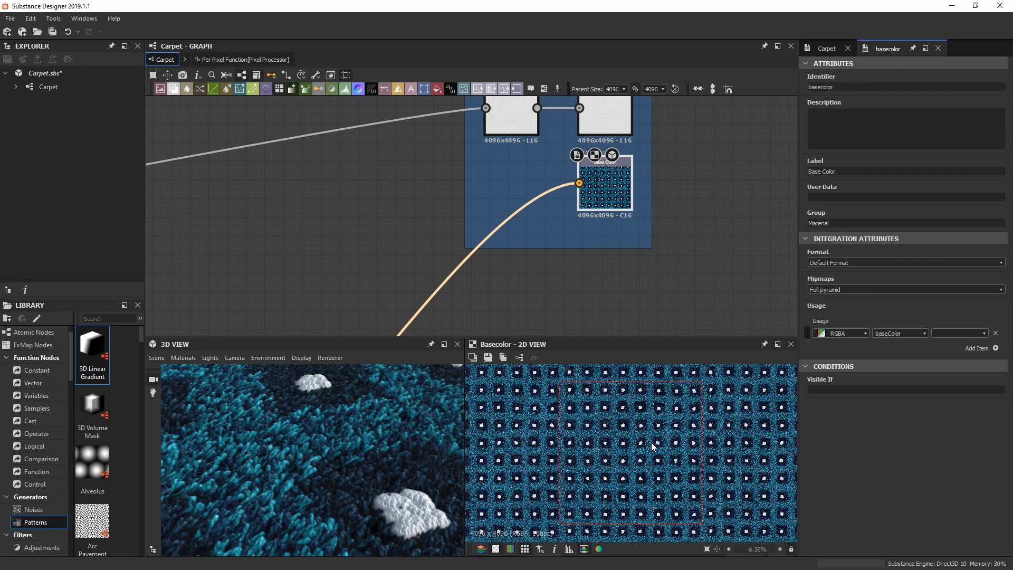
Review the node graph from the Outputs frame back to the Tufts and pattern frames
{"action": "scroll", "coordinate": [494, 217], "scroll_direction": "down", "scroll_amount": 11}
{"action": "middle_click_drag", "start_coordinate": [377, 213], "coordinate": [701, 148]}
{"action": "scroll", "coordinate": [540, 212], "scroll_direction": "down", "scroll_amount": 1}
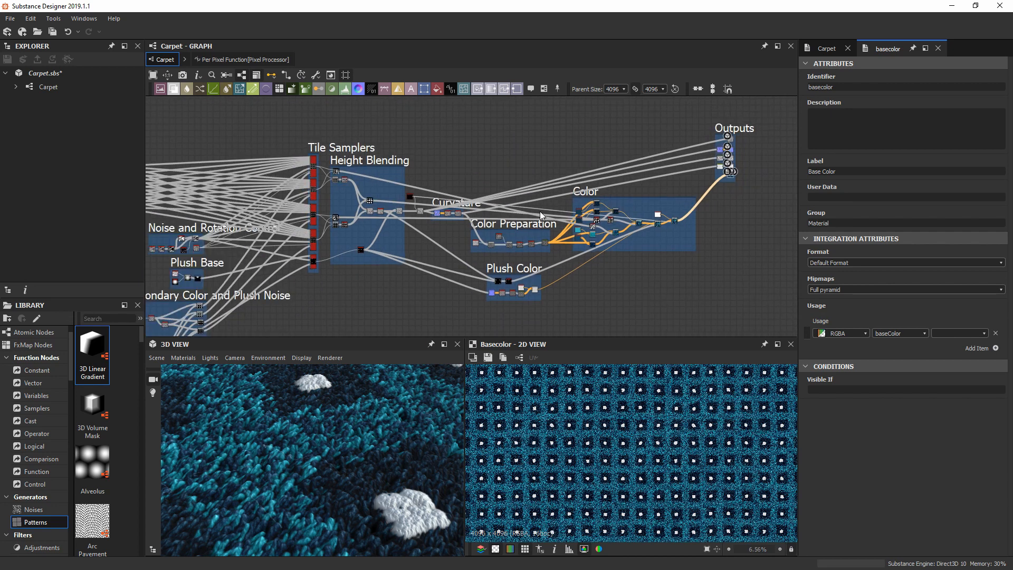
{"action": "scroll", "coordinate": [540, 211], "scroll_direction": "down", "scroll_amount": 1}
{"action": "middle_click_drag", "start_coordinate": [491, 218], "coordinate": [596, 183]}
{"action": "scroll", "coordinate": [547, 195], "scroll_direction": "down", "scroll_amount": 2}
{"action": "middle_click_drag", "start_coordinate": [534, 194], "coordinate": [522, 191]}
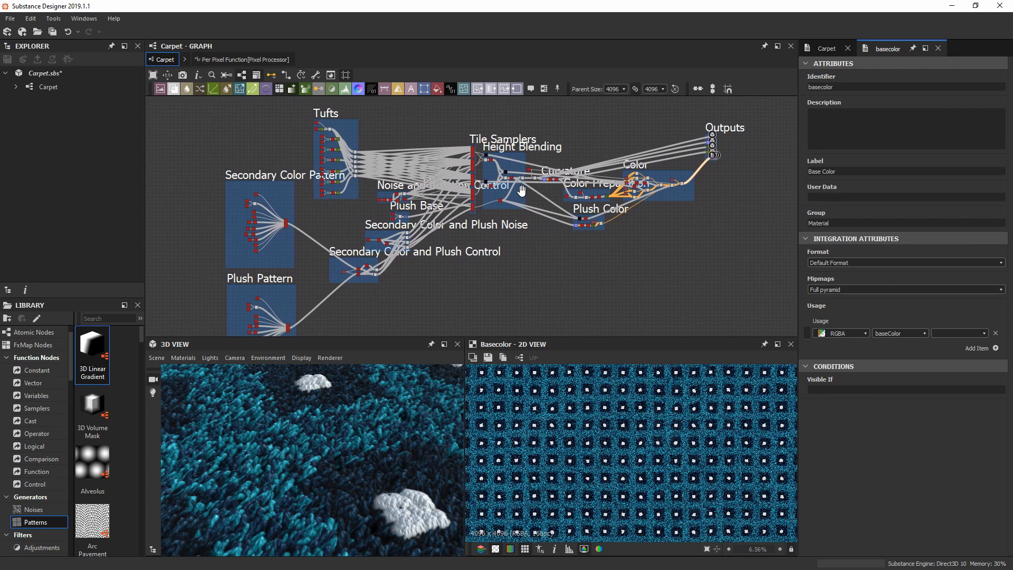
{"action": "scroll", "coordinate": [521, 191], "scroll_direction": "down", "scroll_amount": 1}
View the whole carpet from above in the 3D view and inspect the nodes in the Plush Color frame
{"action": "scroll", "coordinate": [365, 440], "scroll_direction": "down", "scroll_amount": 8}
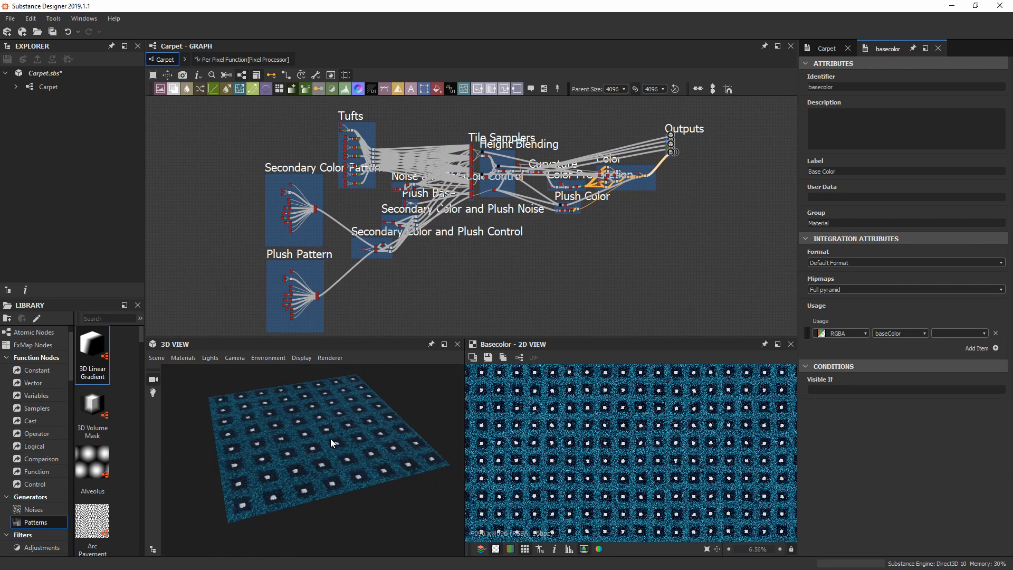
{"action": "left_click_drag", "start_coordinate": [331, 440], "coordinate": [407, 388]}
{"action": "scroll", "coordinate": [648, 203], "scroll_direction": "up", "scroll_amount": 3}
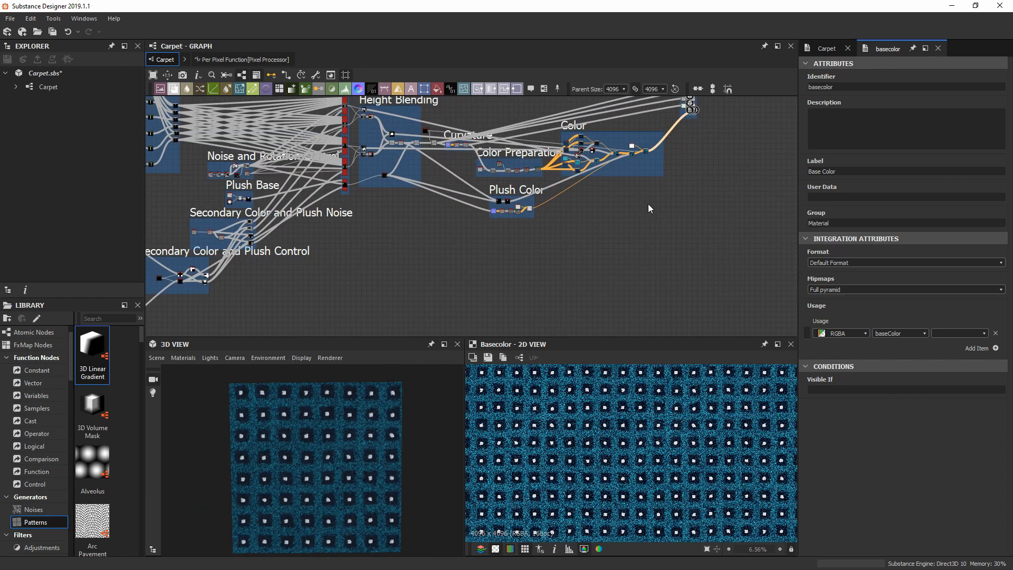
{"action": "scroll", "coordinate": [549, 201], "scroll_direction": "up", "scroll_amount": 5}
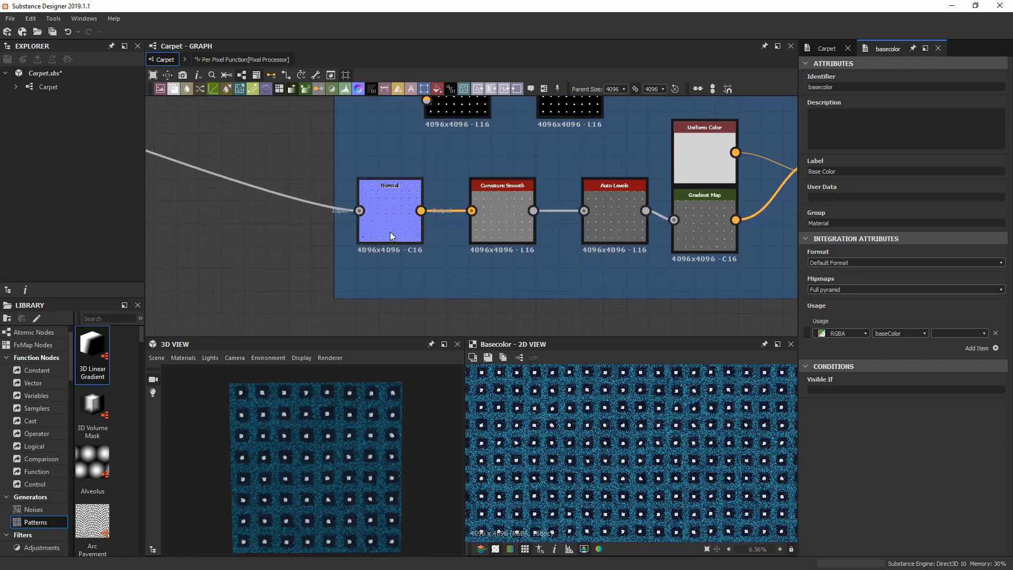
{"action": "scroll", "coordinate": [600, 185], "scroll_direction": "down", "scroll_amount": 6}
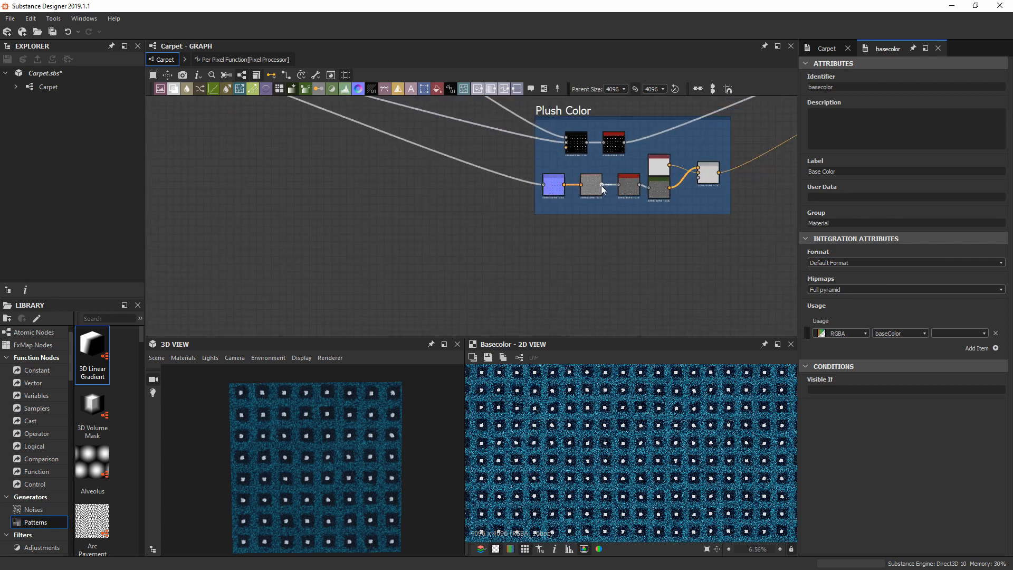
Review the complete carpet graph layout and examine the plush pattern up close at an angle in the 3D view
{"action": "scroll", "coordinate": [475, 161], "scroll_direction": "down", "scroll_amount": 3}
{"action": "middle_click_drag", "start_coordinate": [450, 144], "coordinate": [486, 165]}
{"action": "scroll", "coordinate": [516, 170], "scroll_direction": "up", "scroll_amount": 1}
{"action": "scroll", "coordinate": [502, 152], "scroll_direction": "down", "scroll_amount": 1}
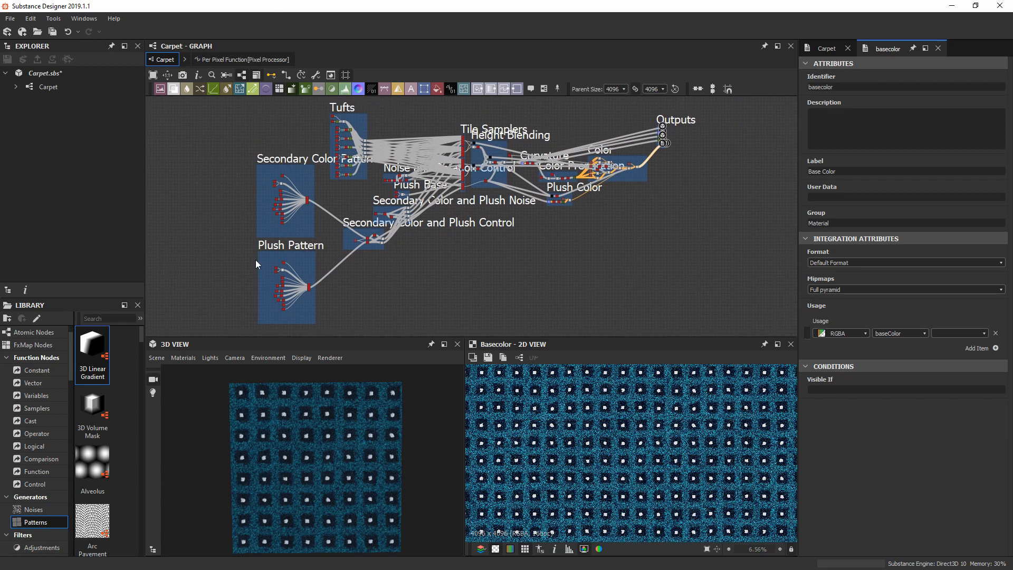
{"action": "mouse_move", "coordinate": [495, 253]}
{"action": "middle_mouse_down"}
{"action": "mouse_move", "coordinate": [497, 265]}
{"action": "mouse_move", "coordinate": [504, 259]}
{"action": "middle_mouse_up"}
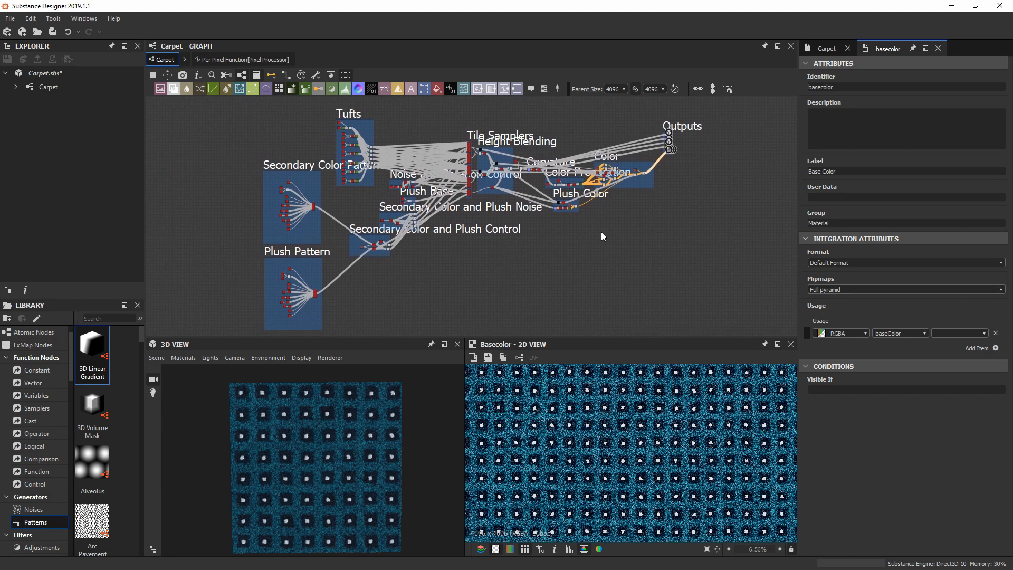
{"action": "middle_click_drag", "start_coordinate": [602, 233], "coordinate": [597, 226]}
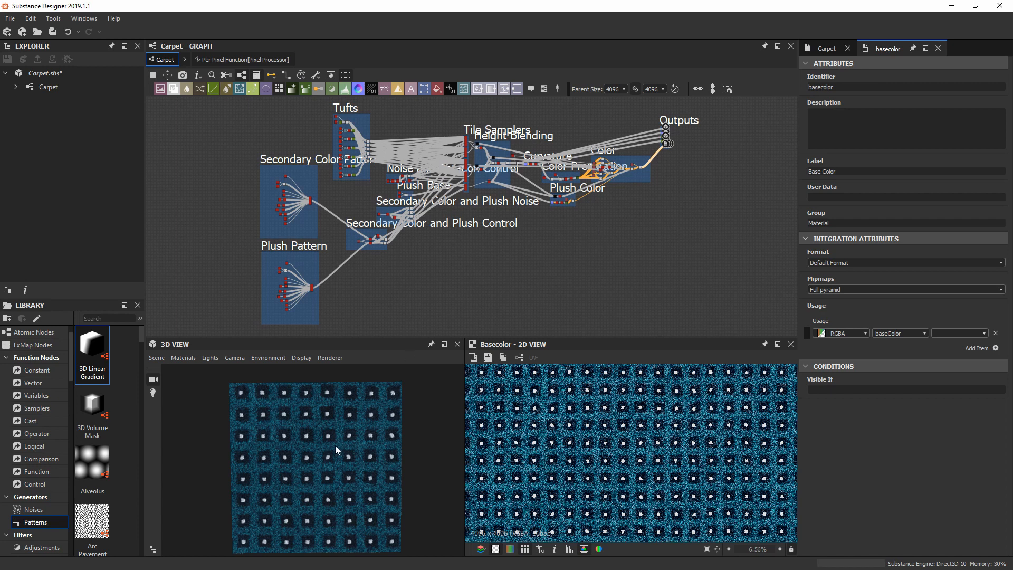
{"action": "left_click_drag", "start_coordinate": [336, 447], "coordinate": [280, 482]}
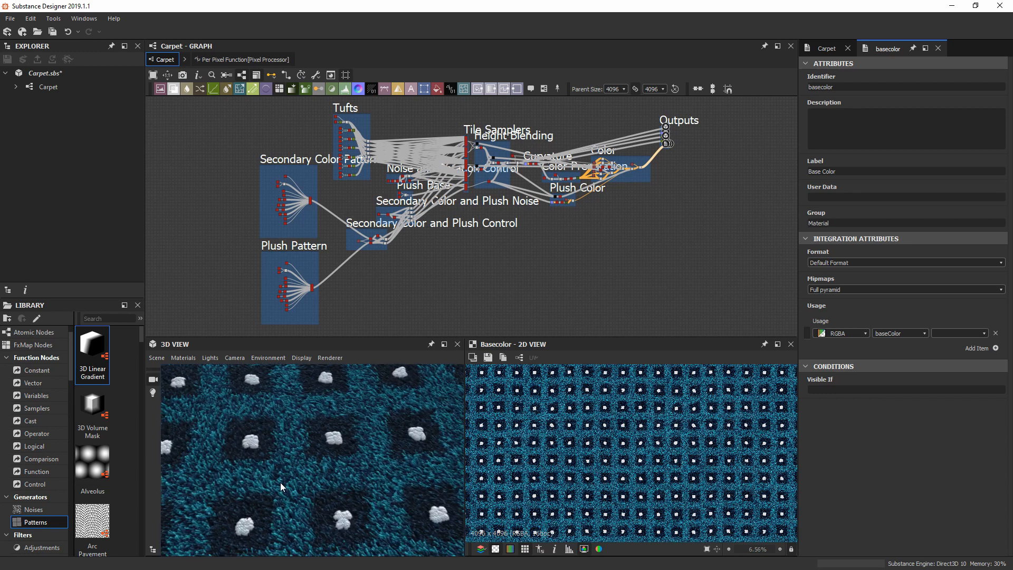
{"action": "middle_click_drag", "start_coordinate": [524, 272], "coordinate": [531, 275]}
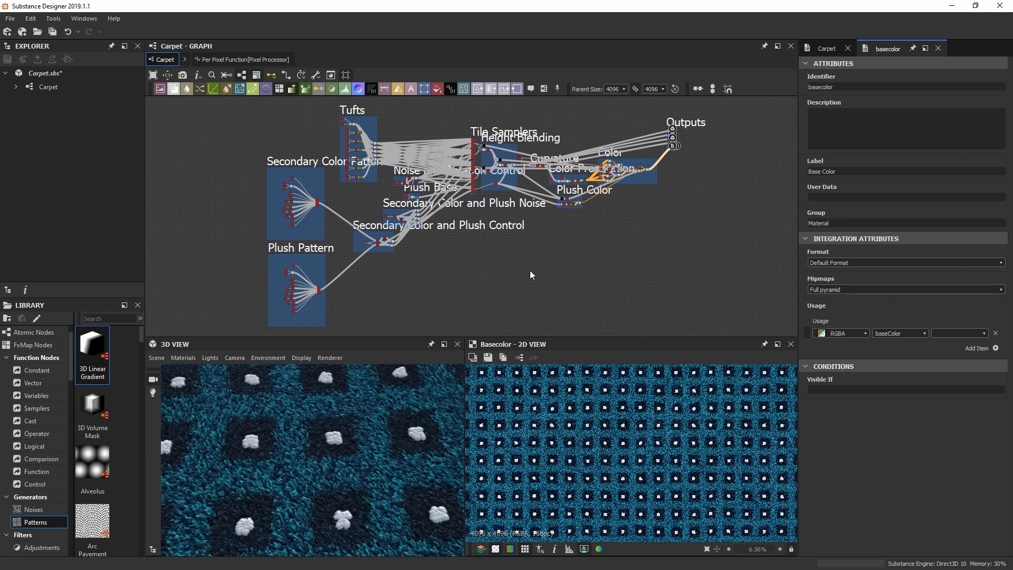